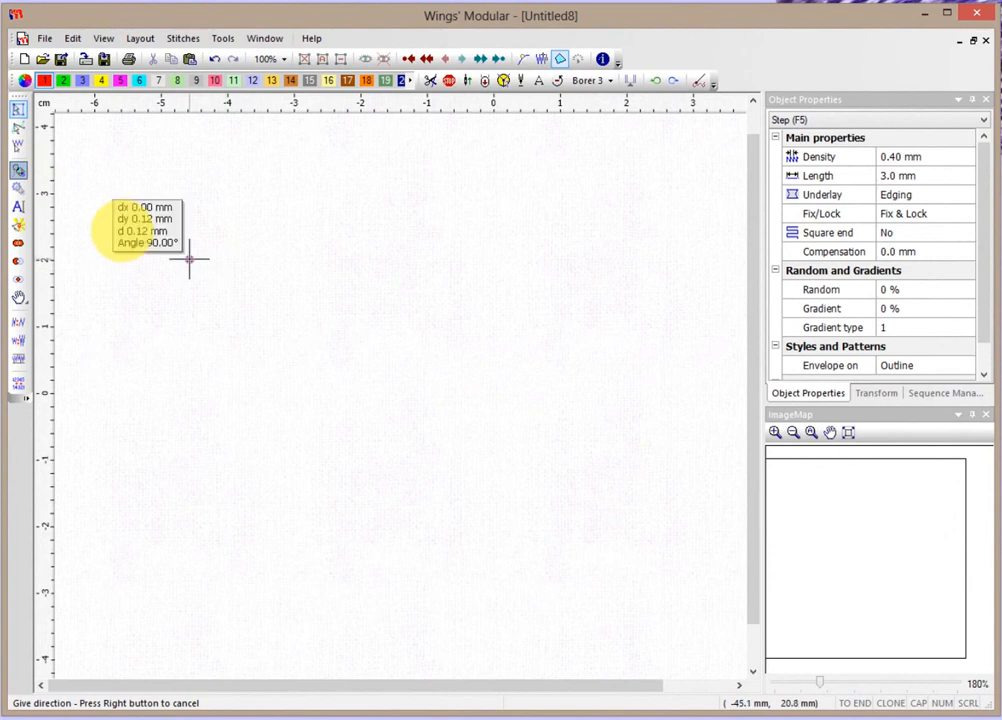
Draw a step-fill square about 24.5 mm wide with a stitch direction of about 32°.
{"action": "left_click", "coordinate": [190, 259]}
{"action": "key", "text": "s"}
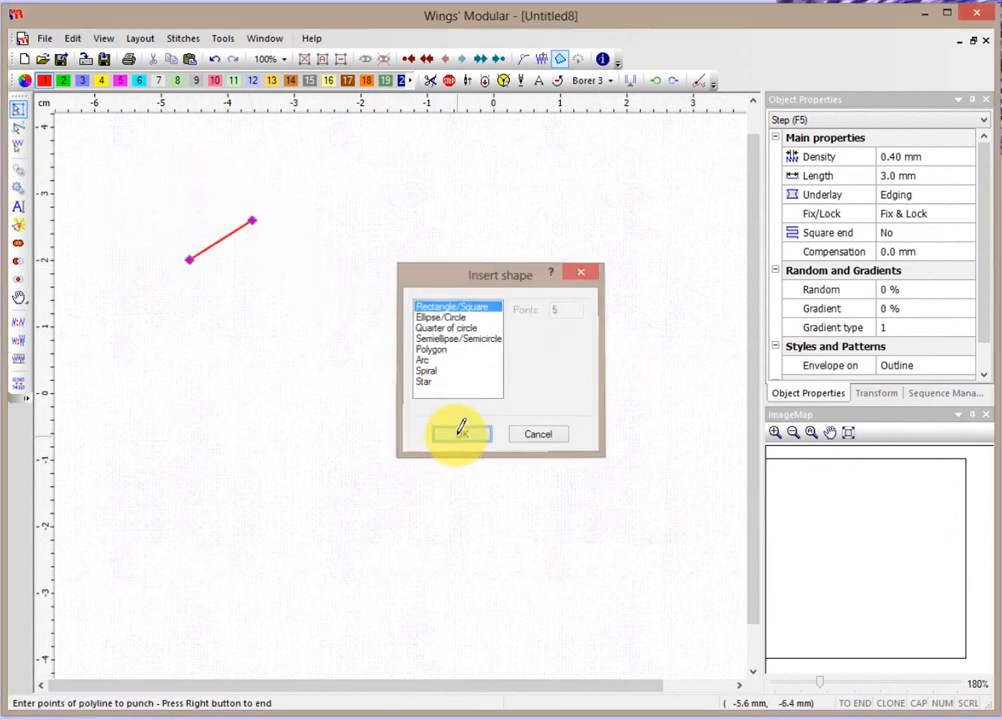
{"action": "left_click", "coordinate": [458, 436]}
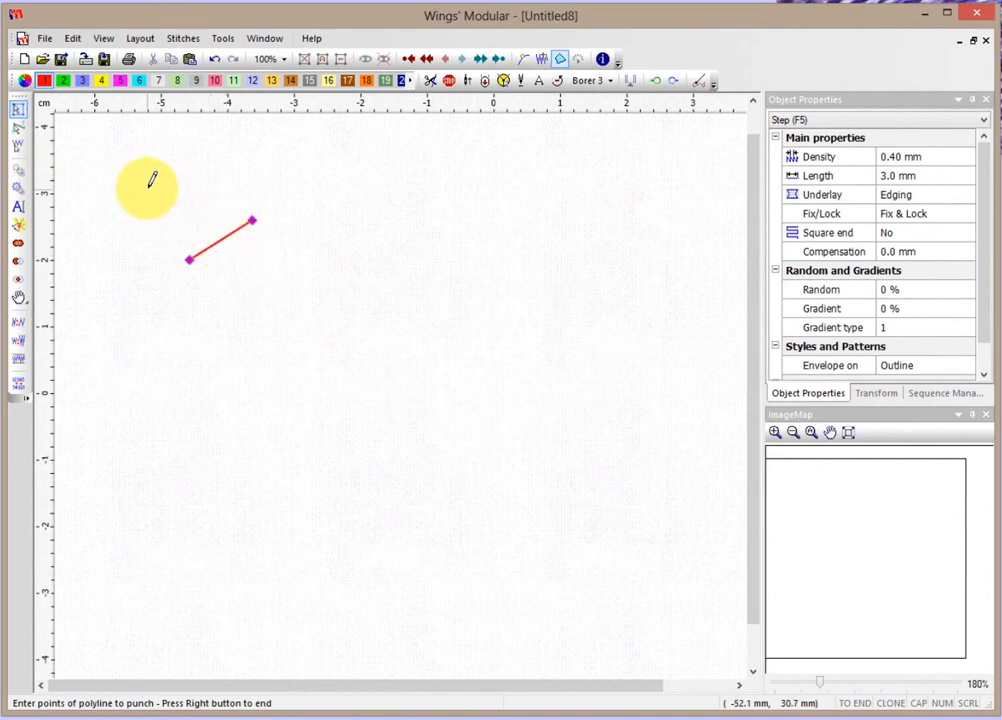
{"action": "left_click_drag", "start_coordinate": [139, 183], "coordinate": [301, 296]}
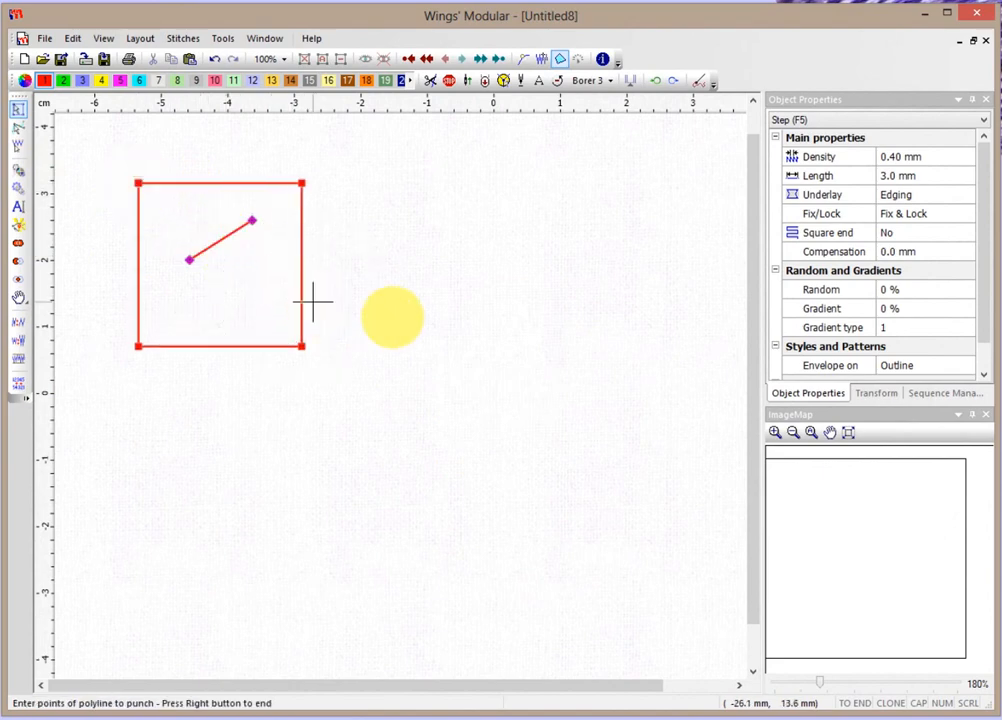
{"action": "right_click", "coordinate": [385, 315]}
{"action": "right_click", "coordinate": [383, 316]}
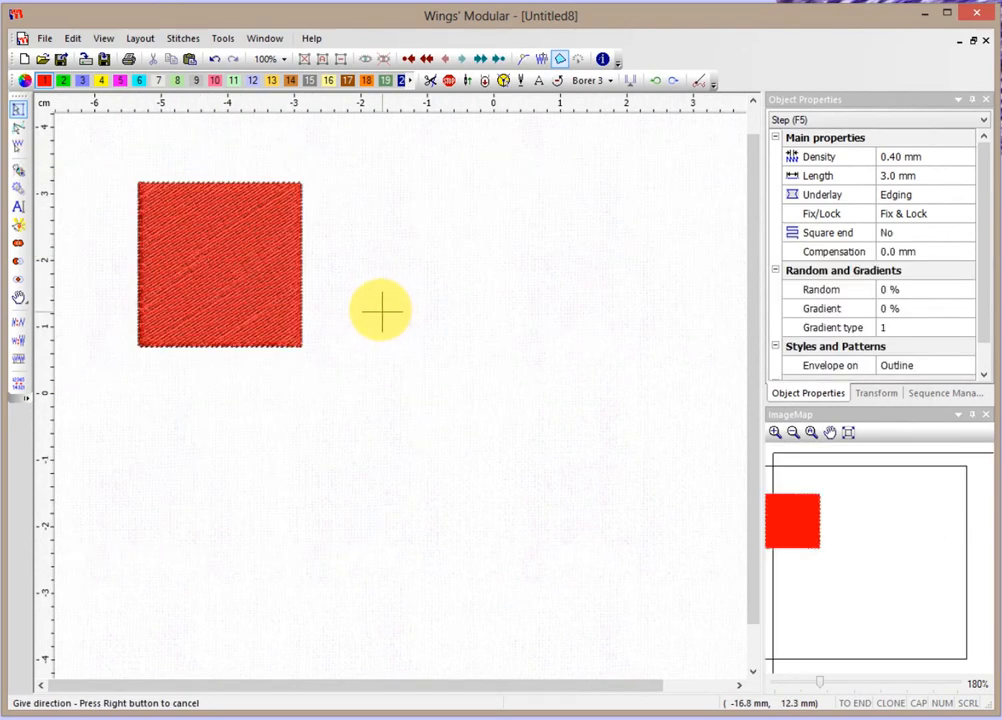
{"action": "right_click", "coordinate": [381, 311]}
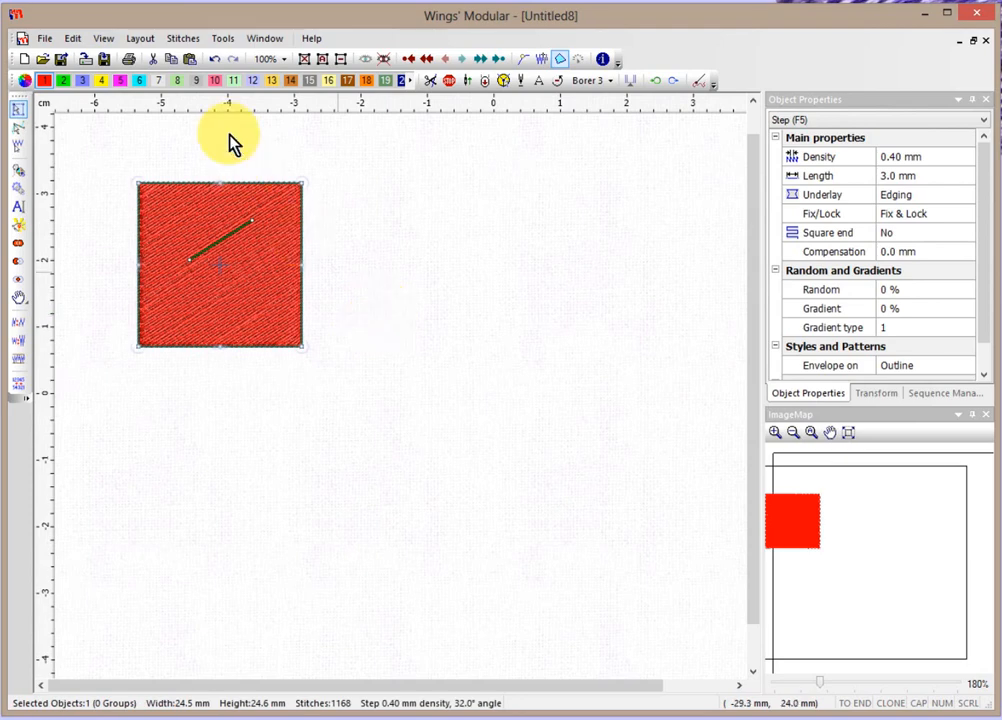
Copy the square and place two duplicates below it in a vertical column with small gaps.
{"action": "left_click", "coordinate": [171, 59]}
{"action": "left_click", "coordinate": [188, 60]}
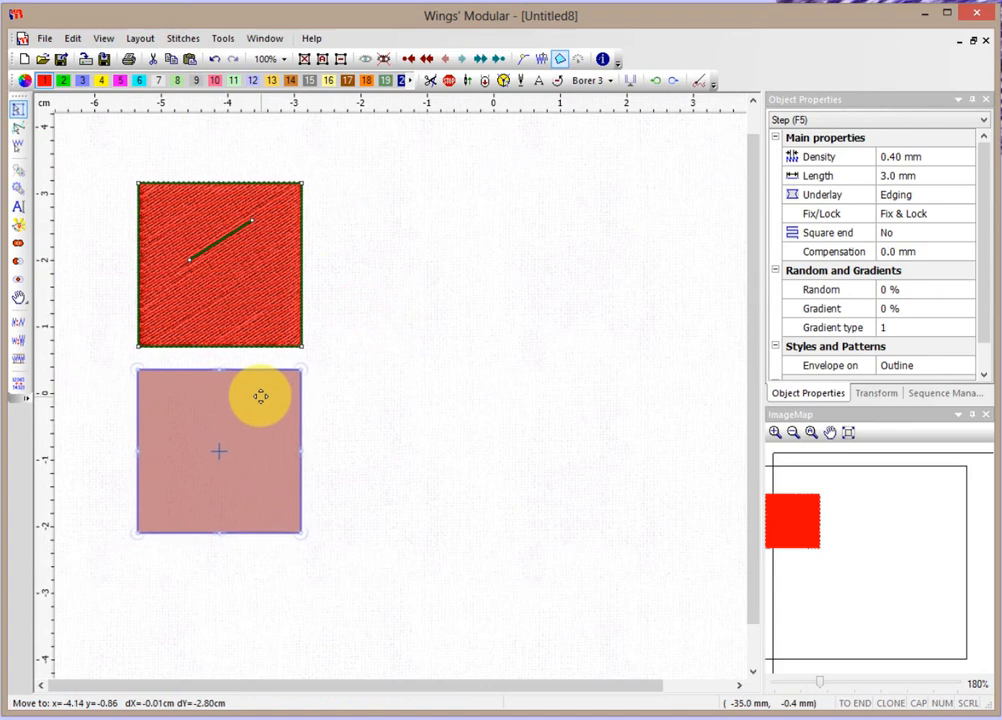
{"action": "left_click", "coordinate": [261, 395]}
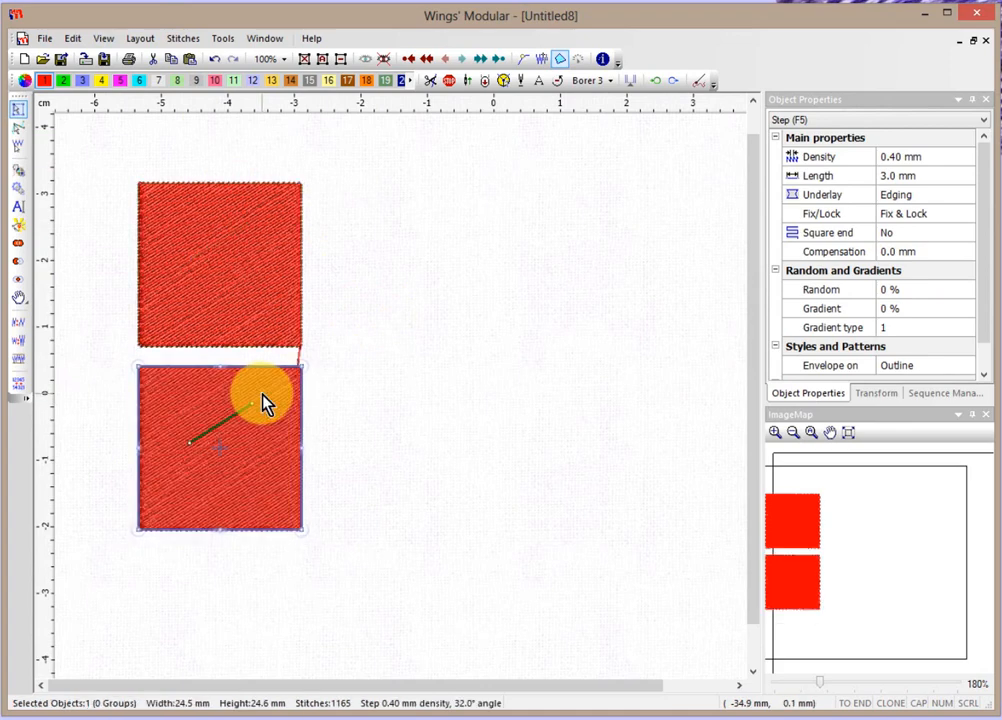
{"action": "left_click", "coordinate": [192, 60]}
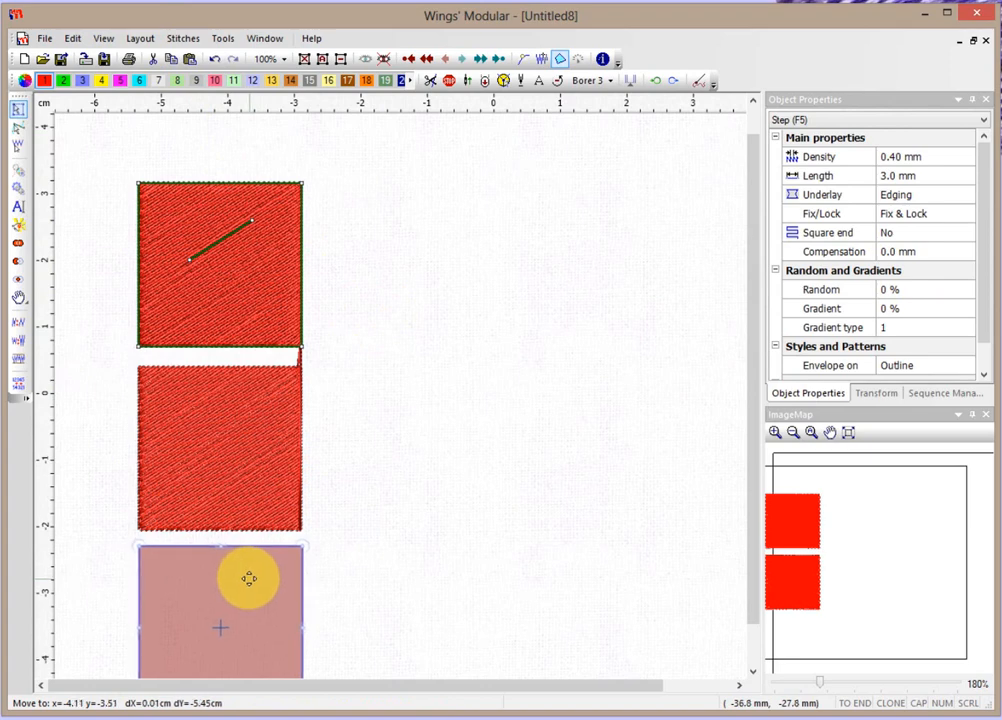
{"action": "left_click", "coordinate": [249, 578]}
{"action": "left_click", "coordinate": [402, 436]}
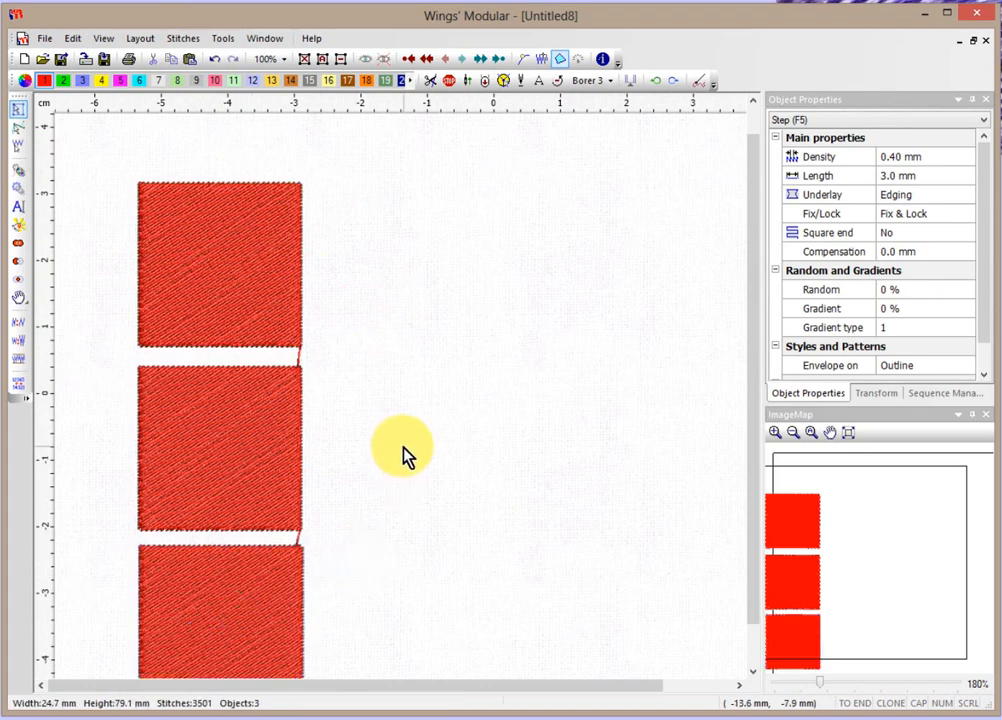
Select the topmost square of the column at a closer view.
{"action": "left_click", "coordinate": [221, 256]}
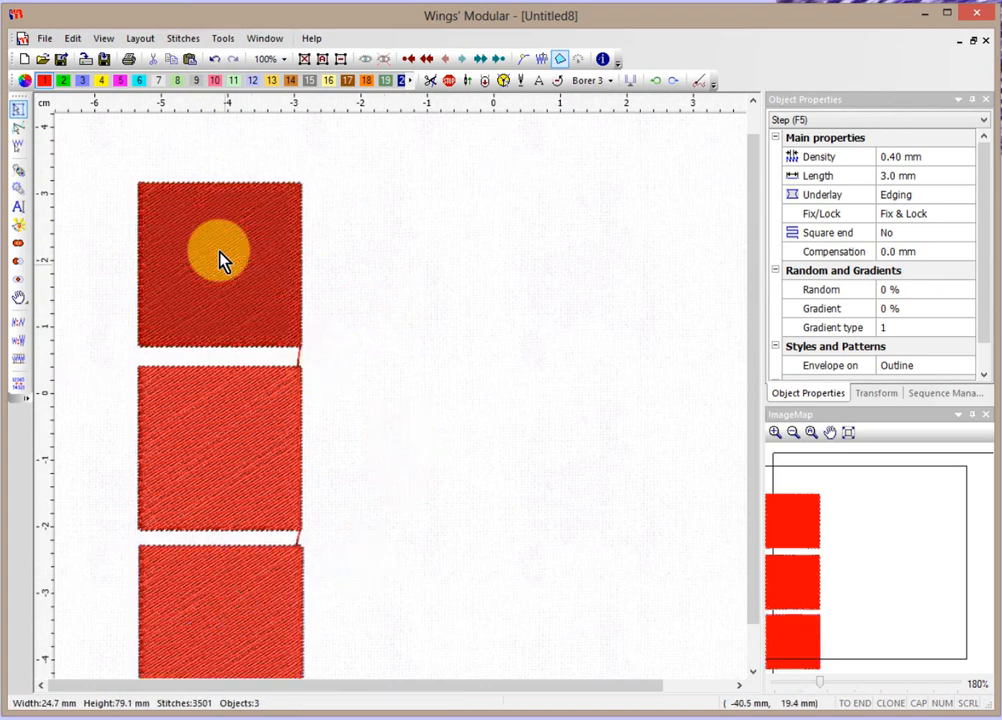
{"action": "scroll", "coordinate": [221, 258], "scroll_direction": "up", "scroll_amount": 3}
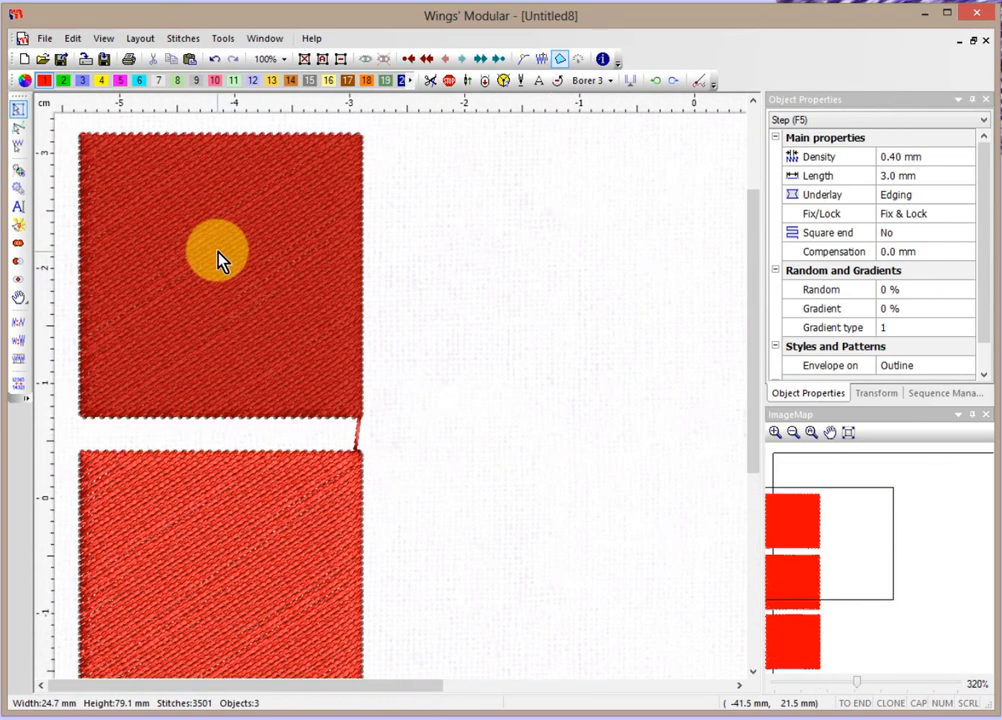
{"action": "left_click", "coordinate": [180, 200]}
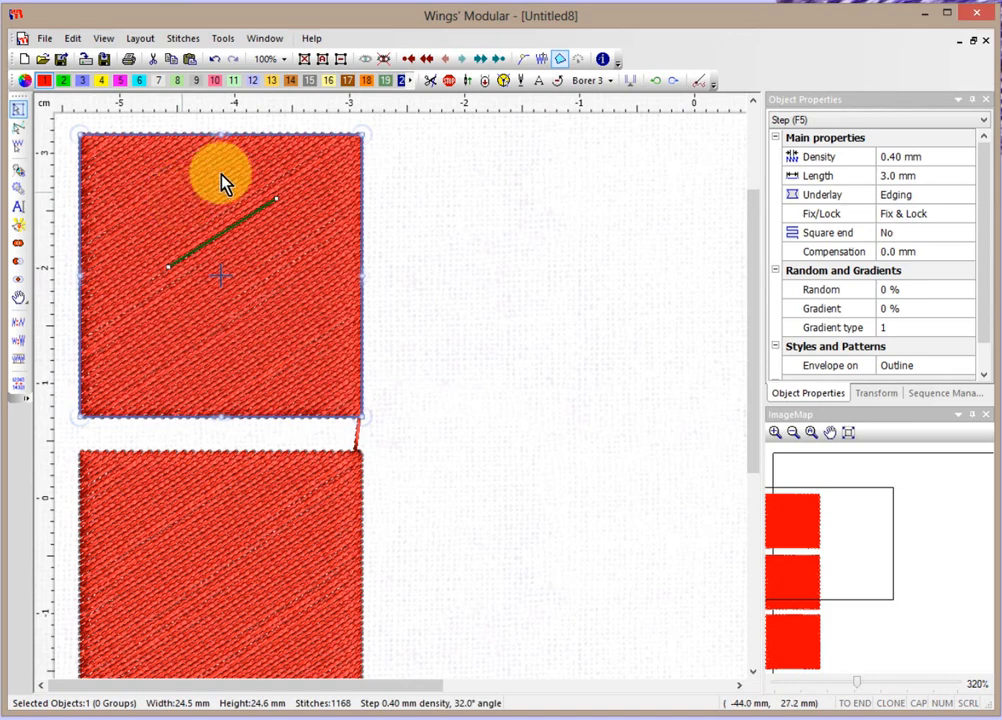
{"action": "right_click", "coordinate": [146, 168]}
{"action": "mouse_move", "coordinate": [149, 172]}
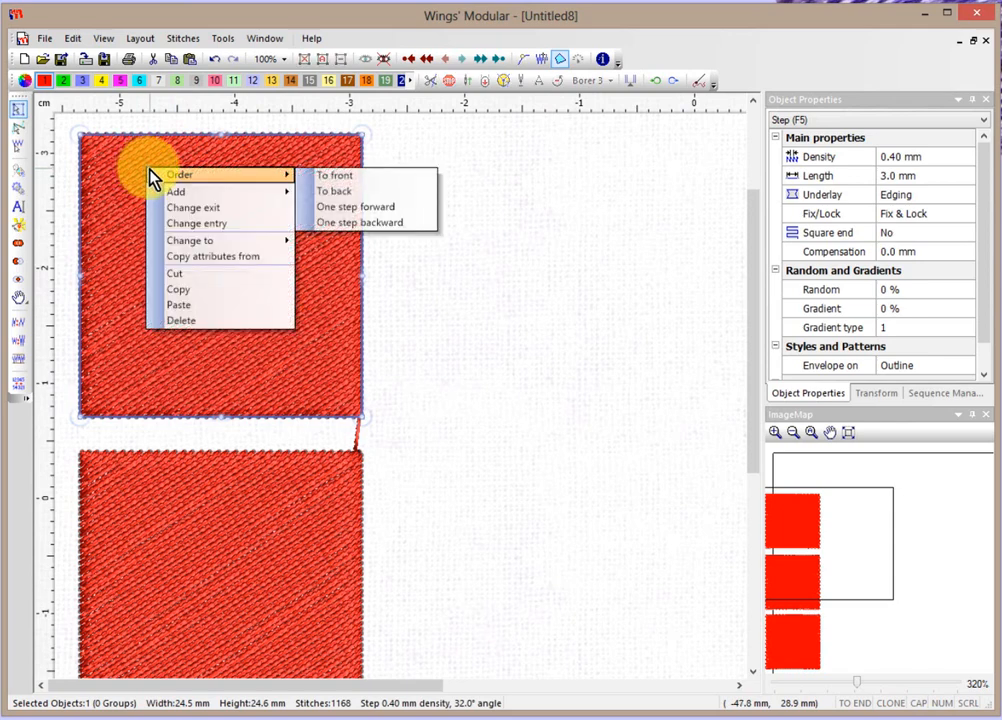
{"action": "mouse_move", "coordinate": [192, 195]}
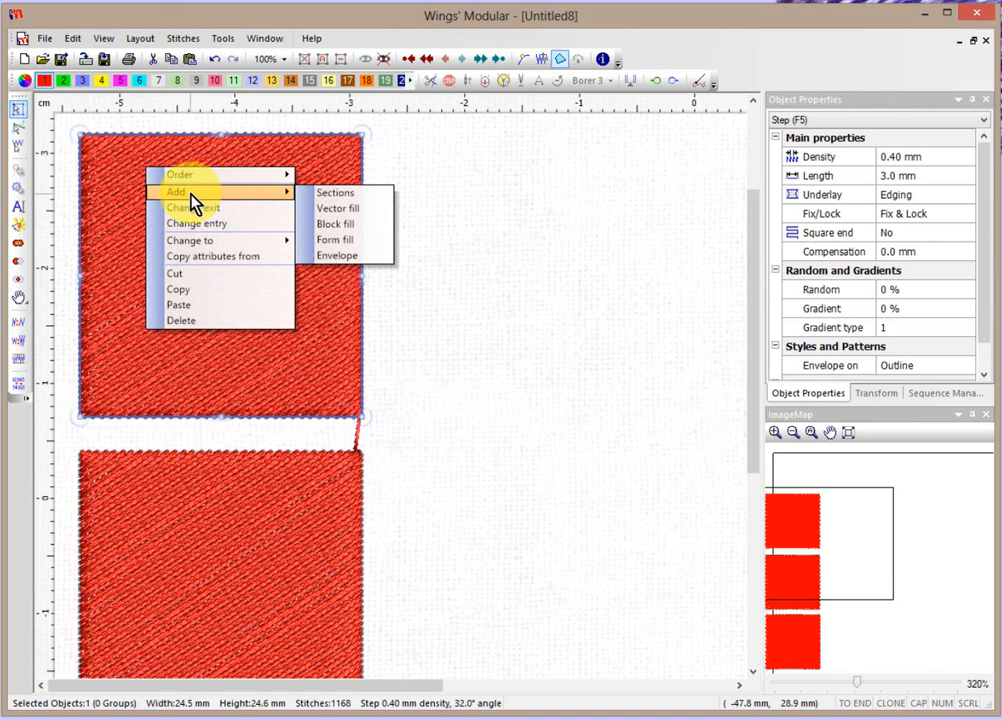
{"action": "left_click", "coordinate": [338, 210]}
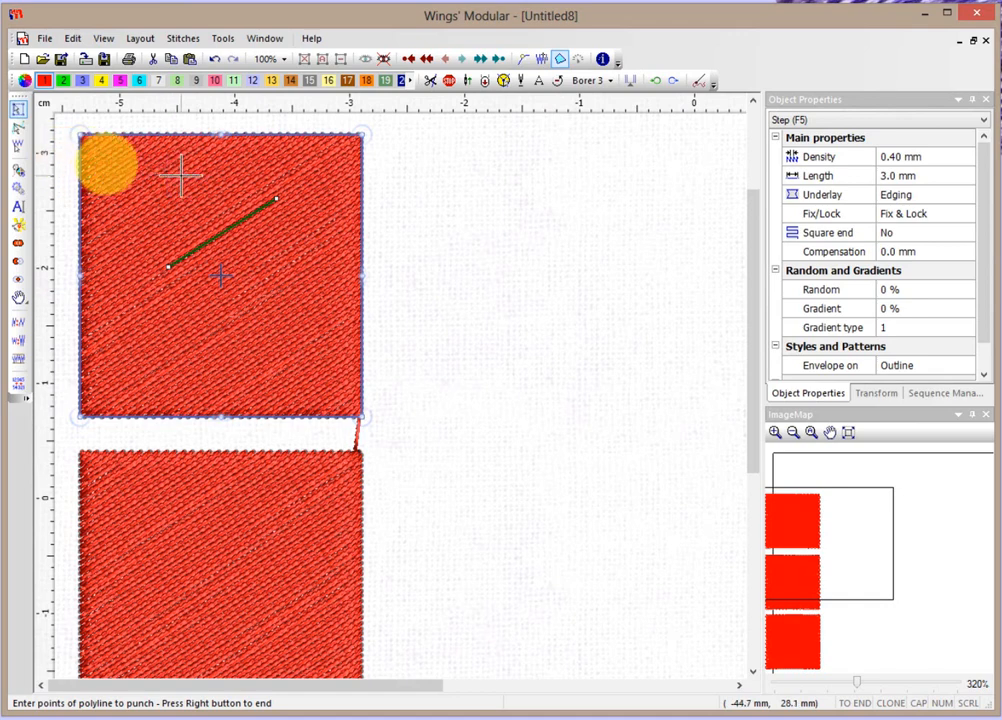
{"action": "right_click", "coordinate": [208, 161]}
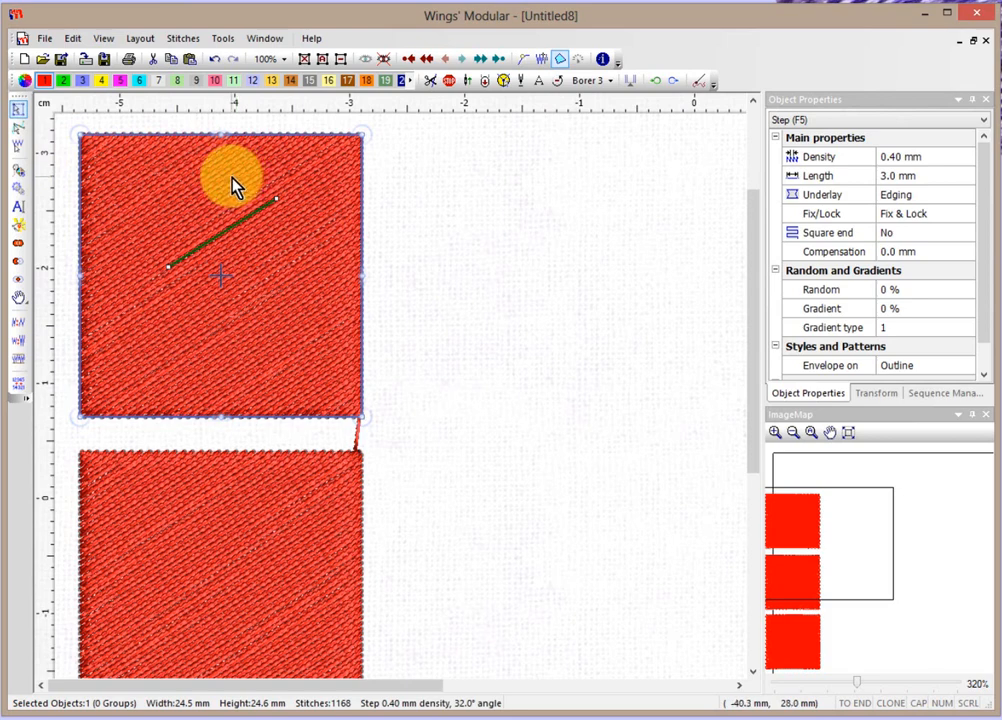
Add a vector fill to the topmost square, shaped as a closed circle about 17 mm across around its centre.
{"action": "right_click", "coordinate": [232, 183]}
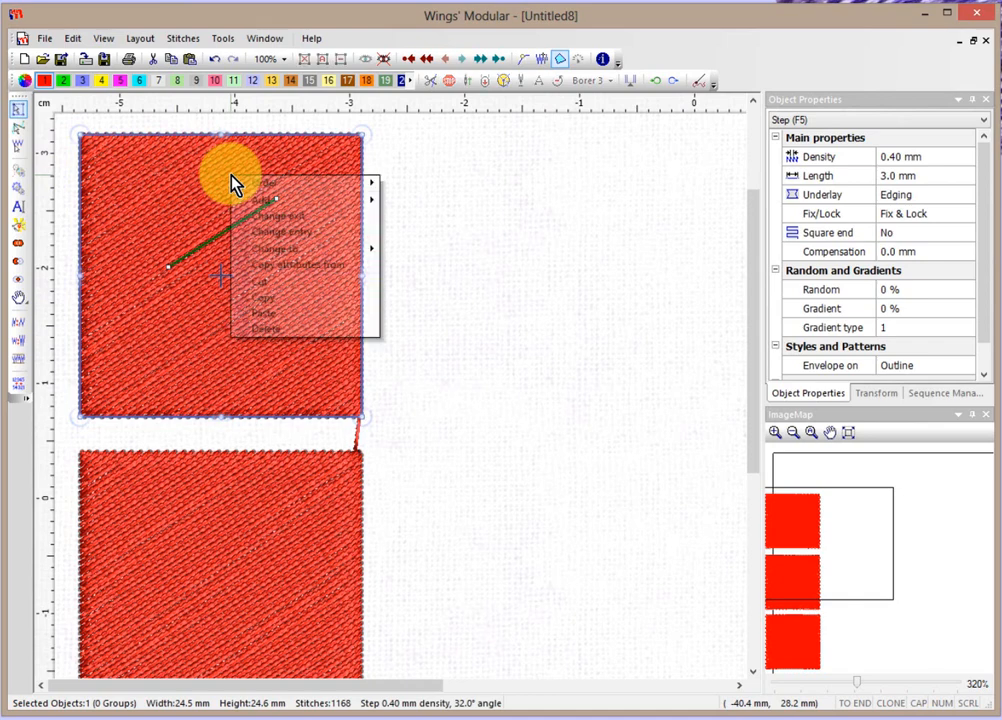
{"action": "mouse_move", "coordinate": [265, 200]}
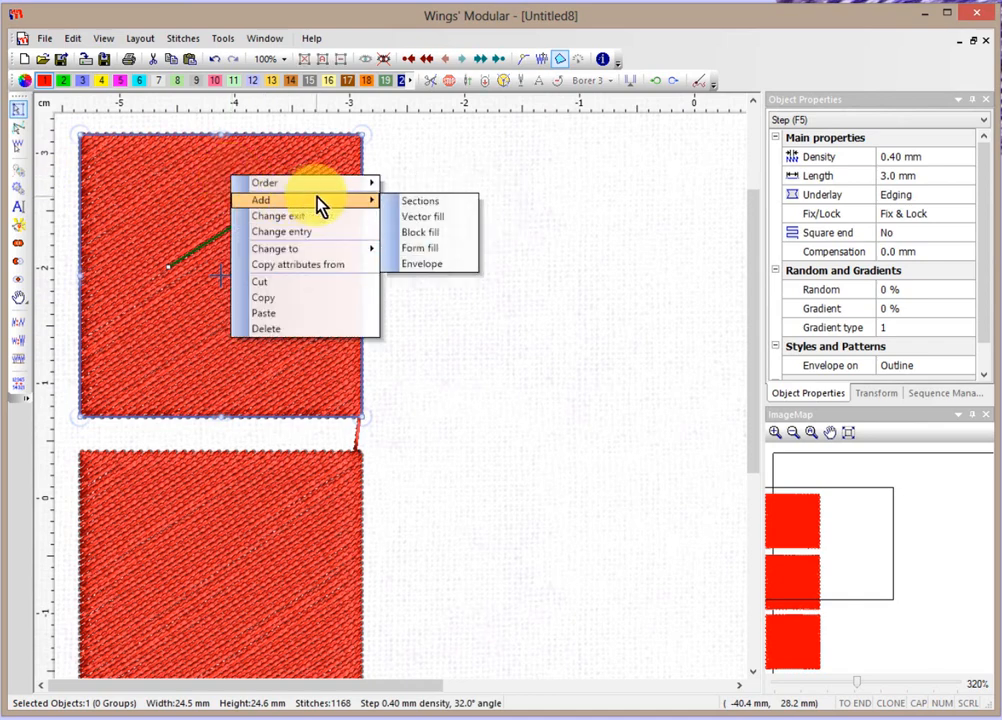
{"action": "left_click", "coordinate": [420, 217]}
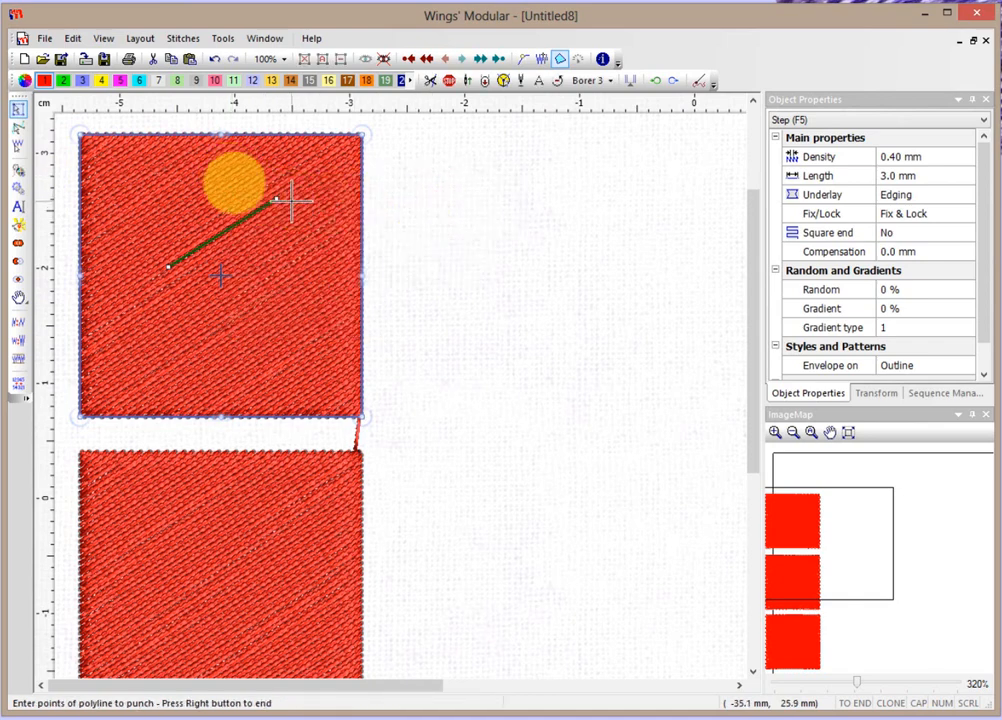
{"action": "left_click", "coordinate": [222, 173]}
{"action": "left_click", "coordinate": [319, 293]}
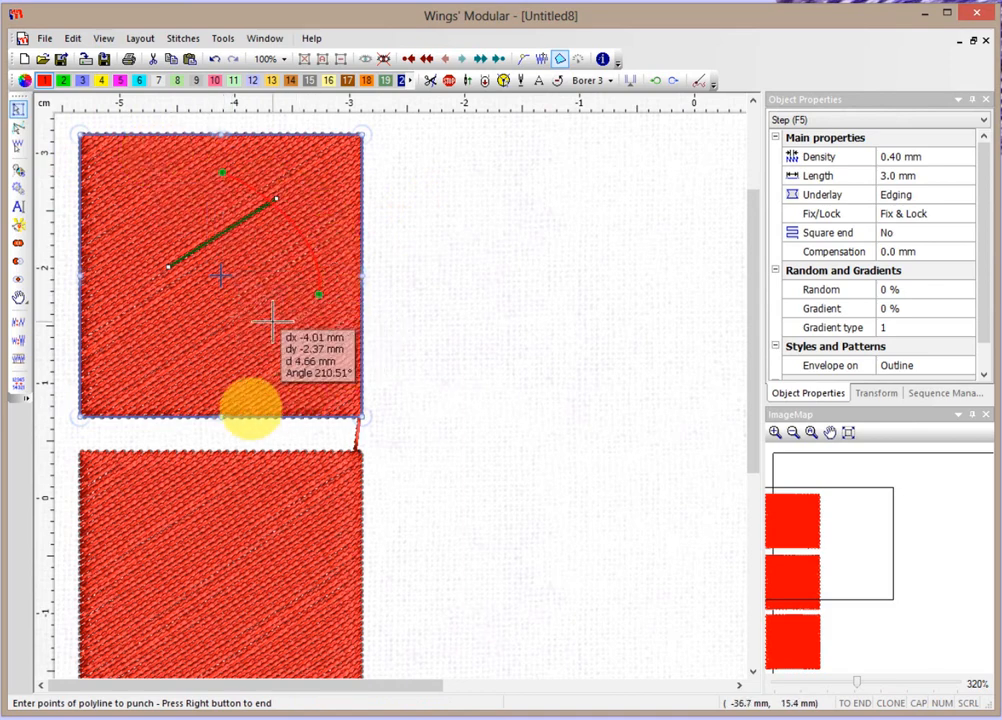
{"action": "left_click", "coordinate": [230, 366]}
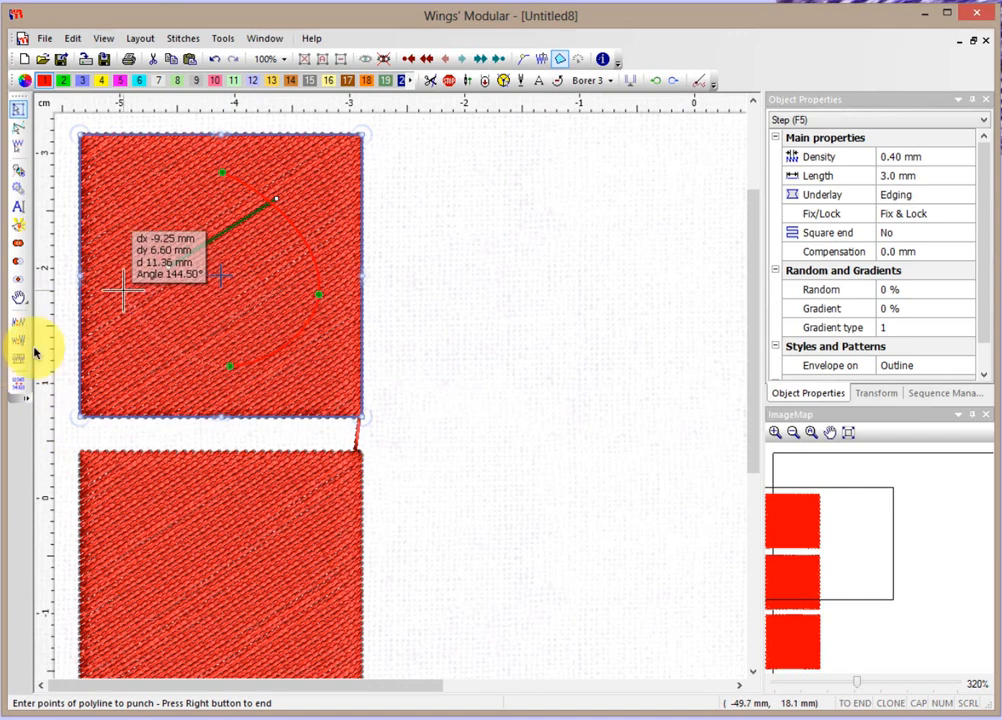
{"action": "left_click", "coordinate": [117, 285]}
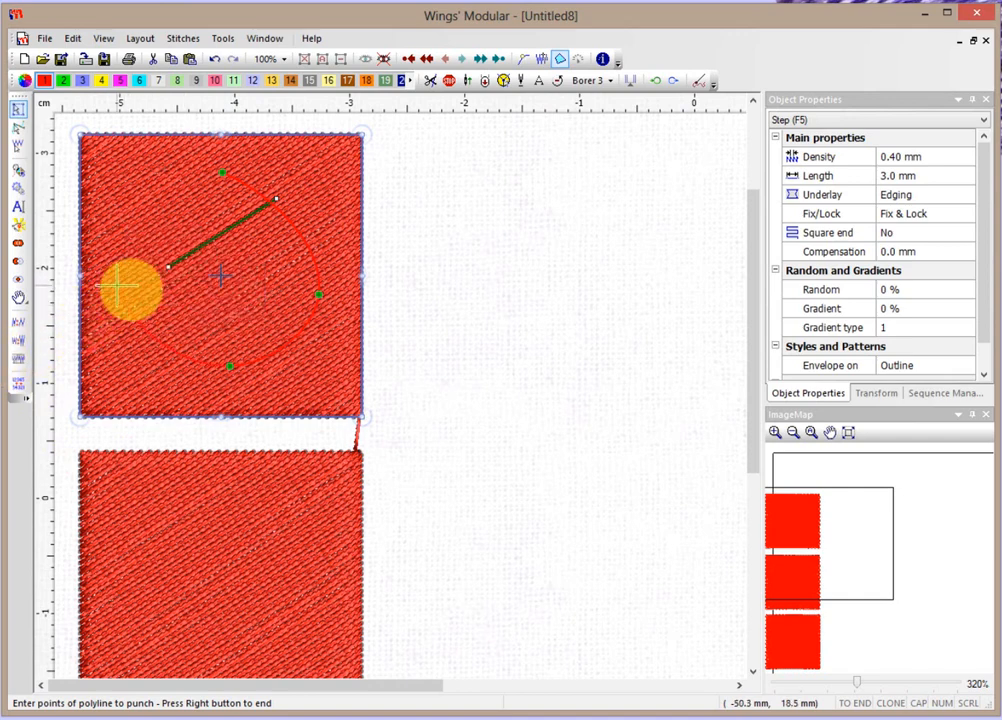
{"action": "left_click", "coordinate": [222, 172]}
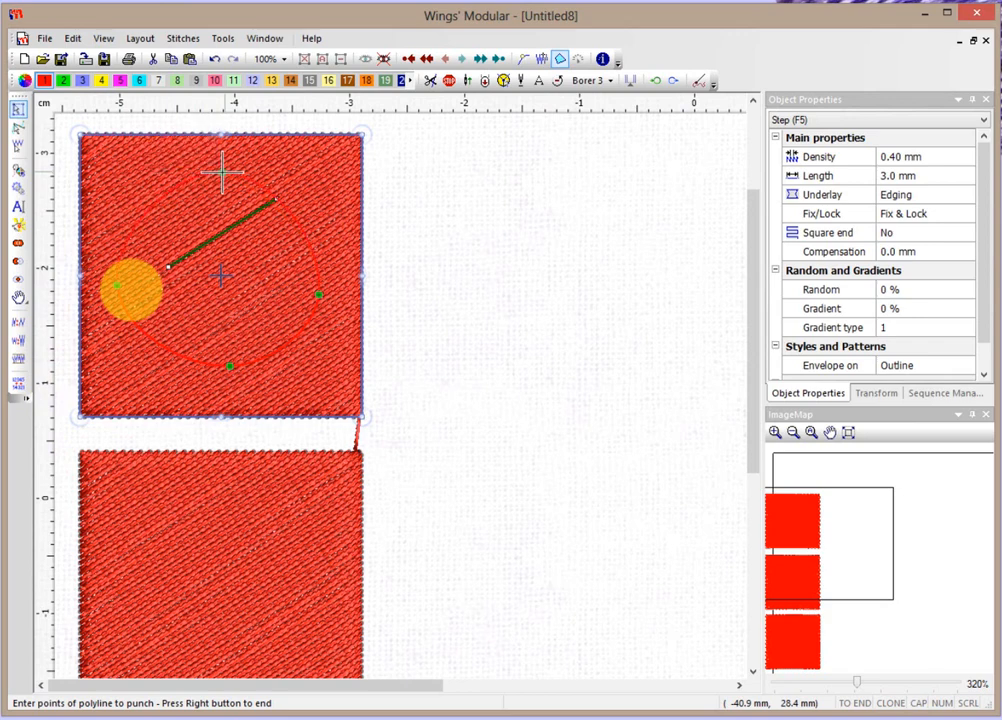
{"action": "right_click", "coordinate": [255, 248]}
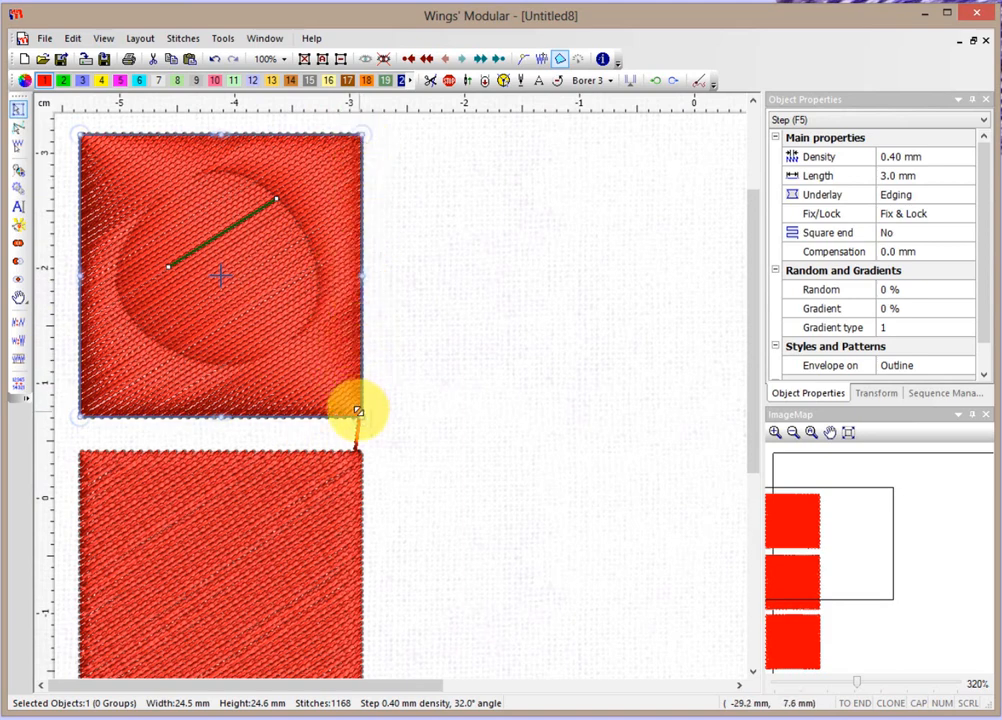
Add a vector fill of two diagonal lines, each about 4 mm long, outside the circle at its lower-right and upper-left edges.
{"action": "right_click", "coordinate": [306, 171]}
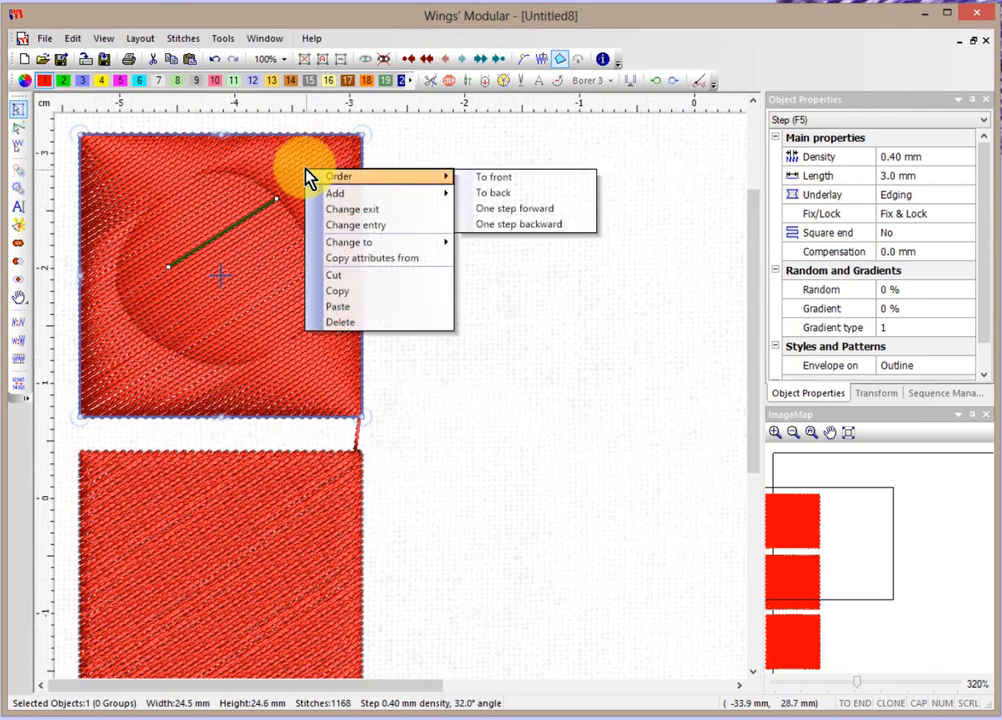
{"action": "mouse_move", "coordinate": [351, 197]}
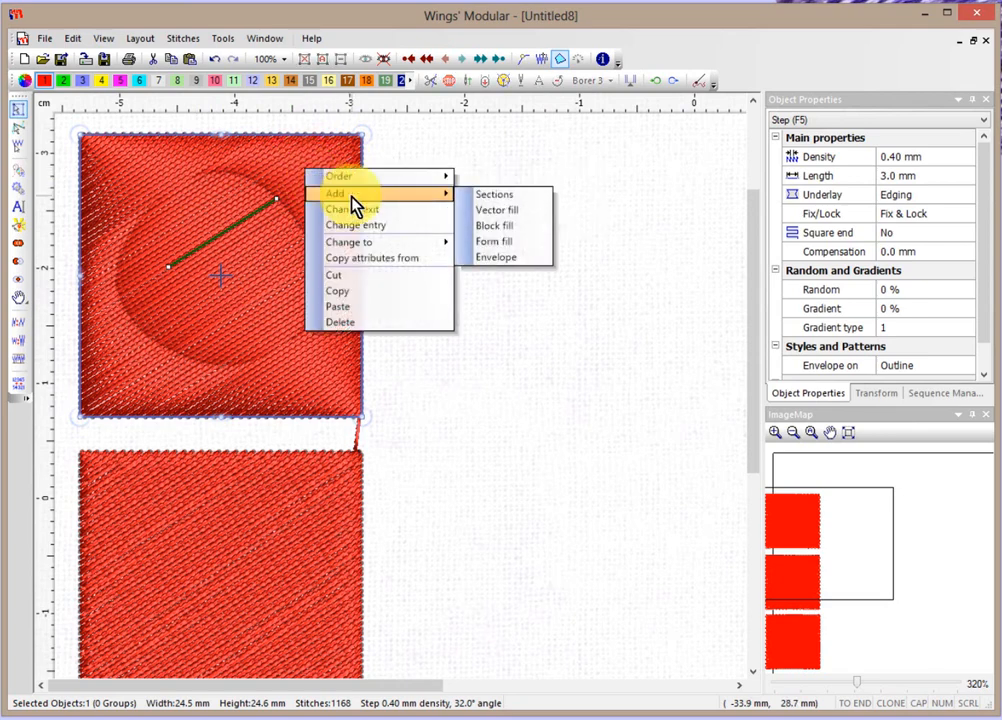
{"action": "left_click", "coordinate": [497, 212]}
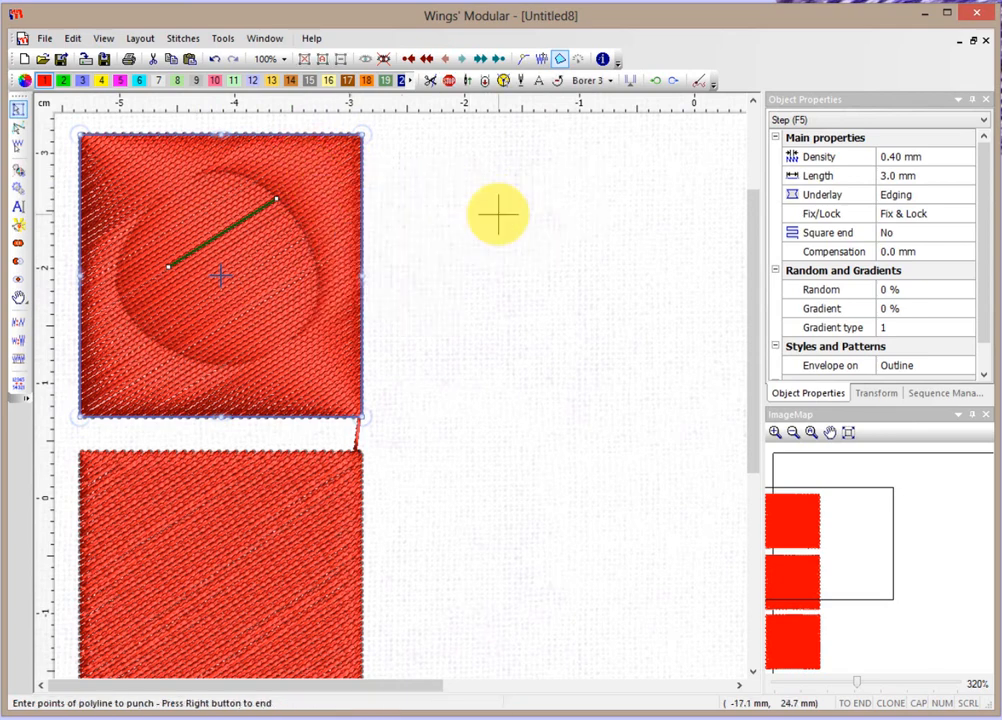
{"action": "left_click", "coordinate": [286, 345]}
{"action": "left_click", "coordinate": [314, 383]}
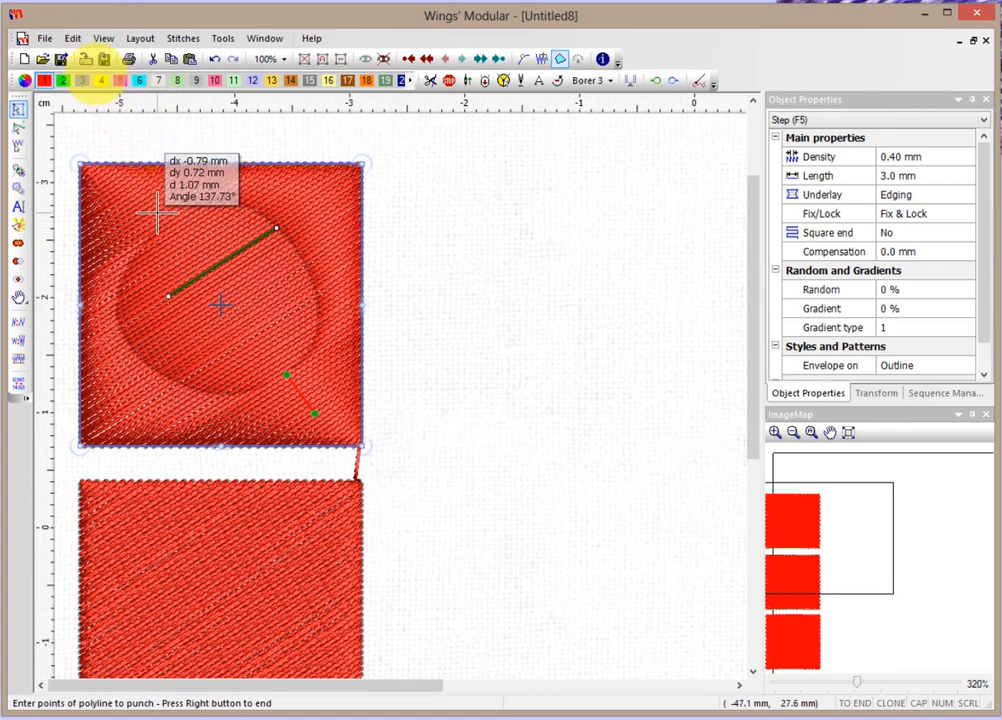
{"action": "left_click", "coordinate": [128, 190]}
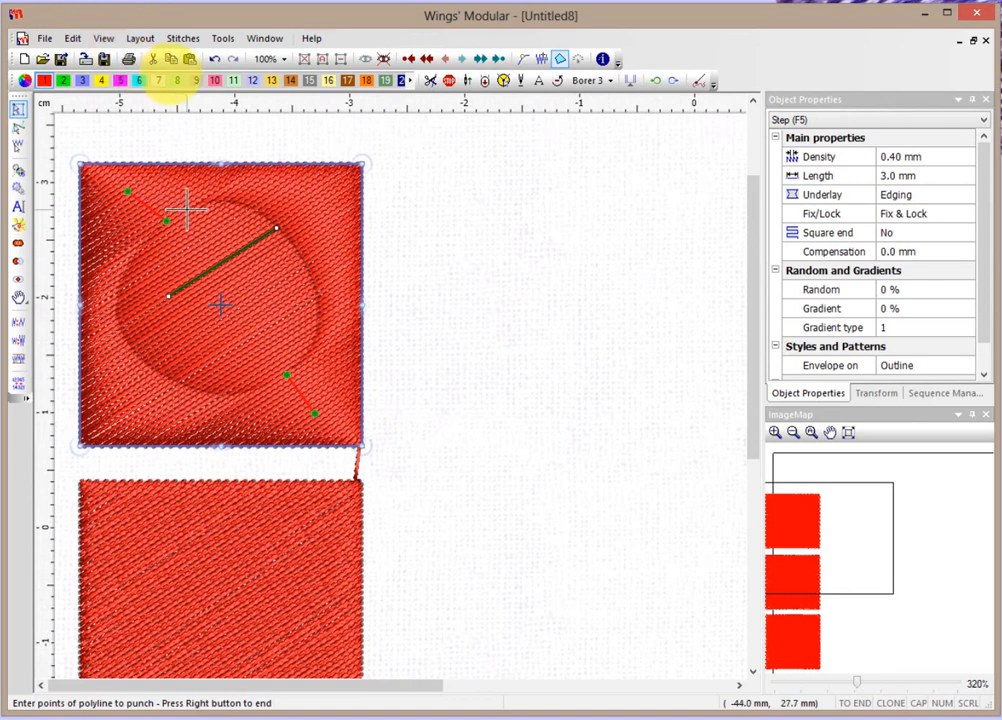
{"action": "right_click", "coordinate": [190, 209]}
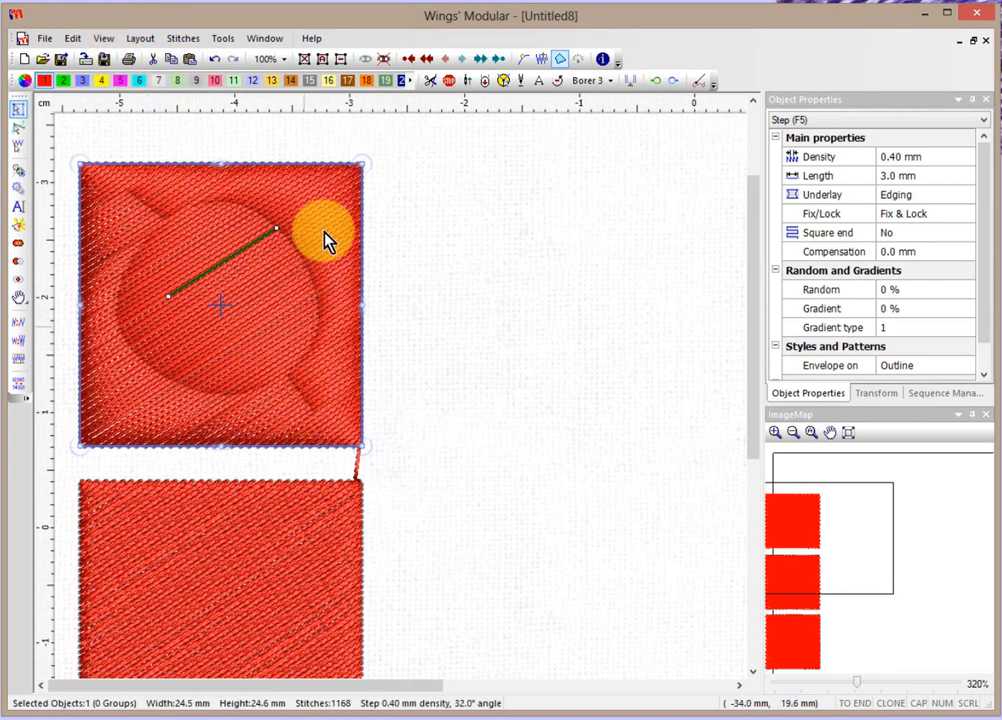
Add a vector fill of two crossing lines, each about 14 mm long, inside the circle on the topmost square.
{"action": "right_click", "coordinate": [257, 277]}
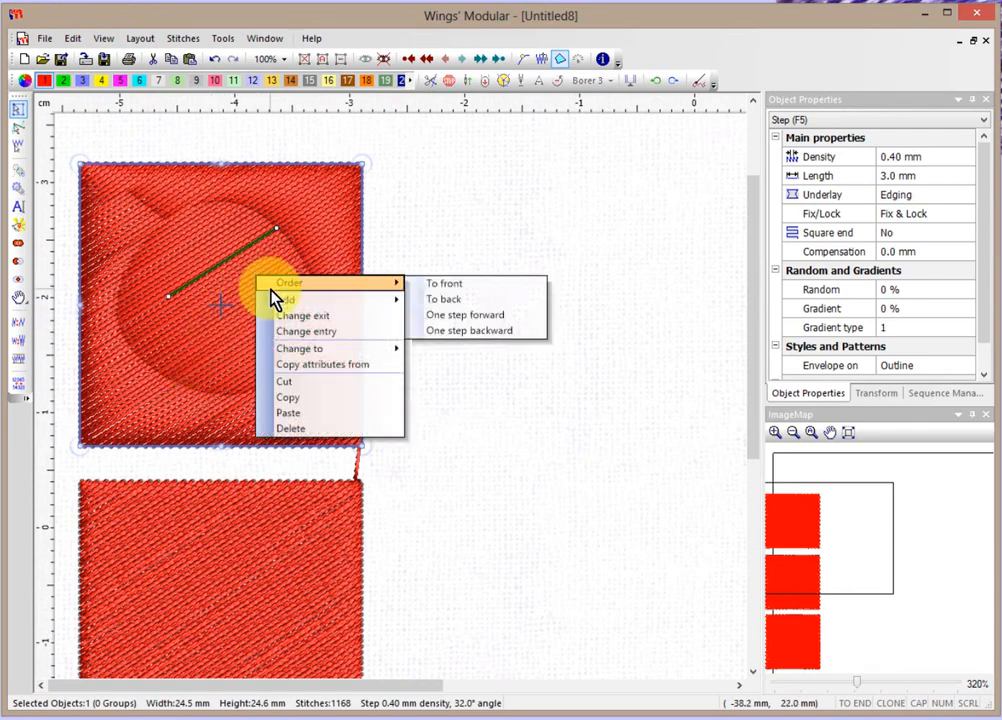
{"action": "mouse_move", "coordinate": [284, 298]}
{"action": "left_click", "coordinate": [446, 317]}
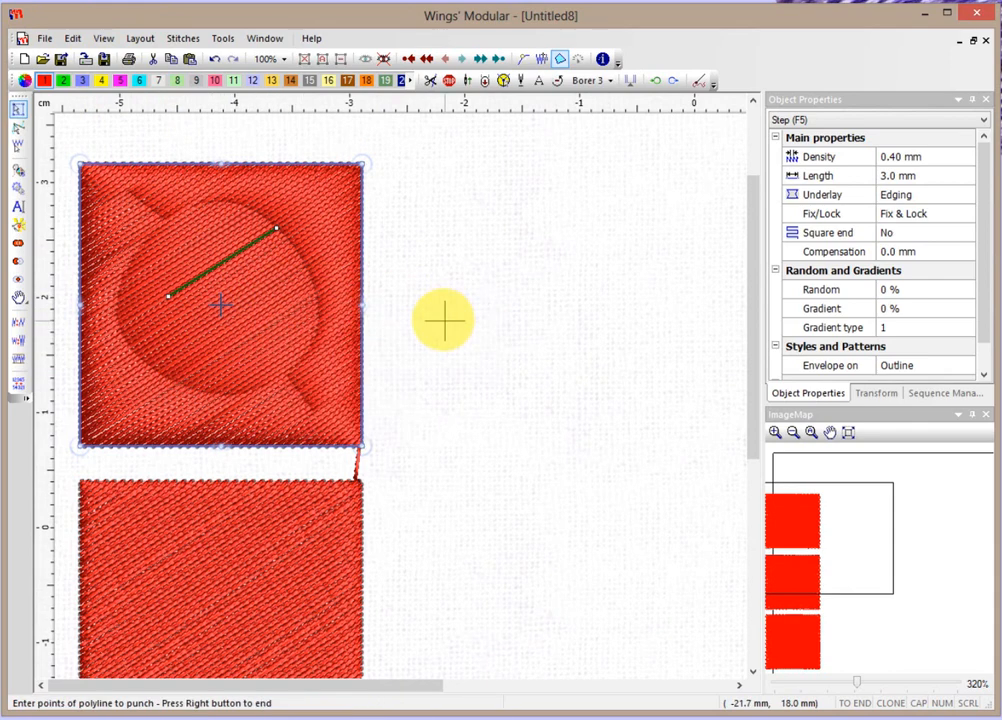
{"action": "left_click", "coordinate": [145, 276]}
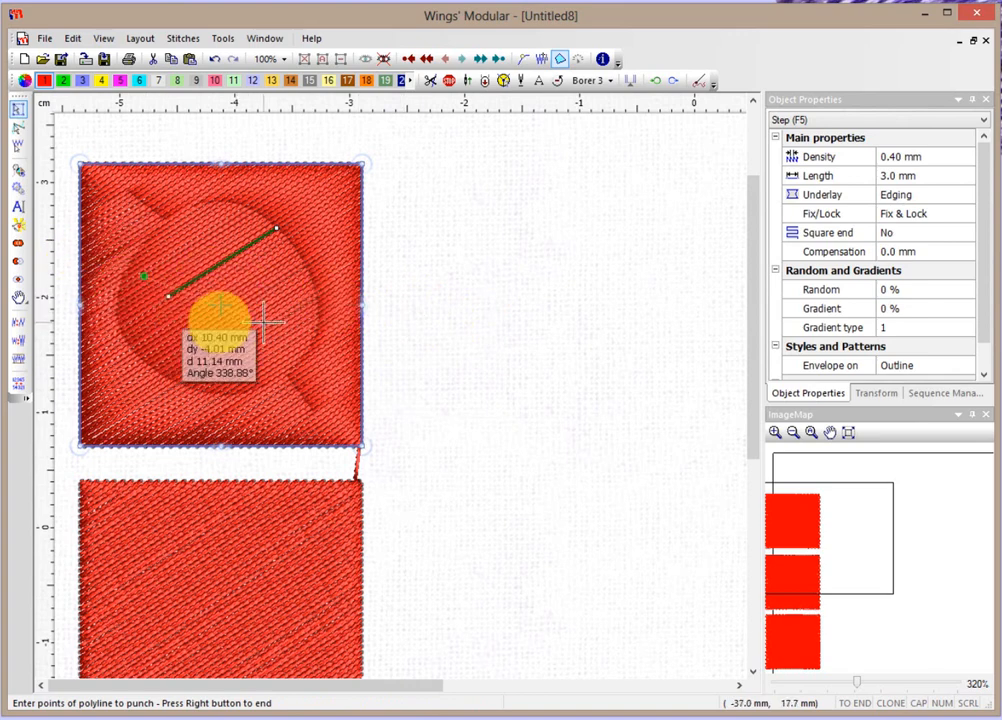
{"action": "left_click", "coordinate": [296, 329]}
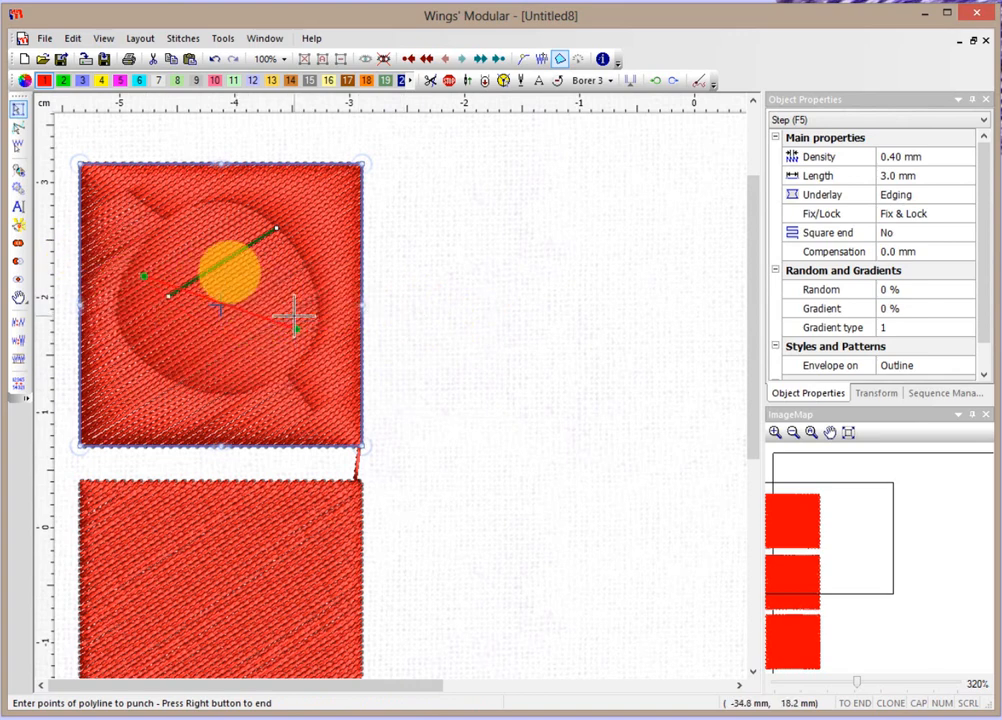
{"action": "left_click", "coordinate": [241, 221]}
{"action": "left_click", "coordinate": [212, 382]}
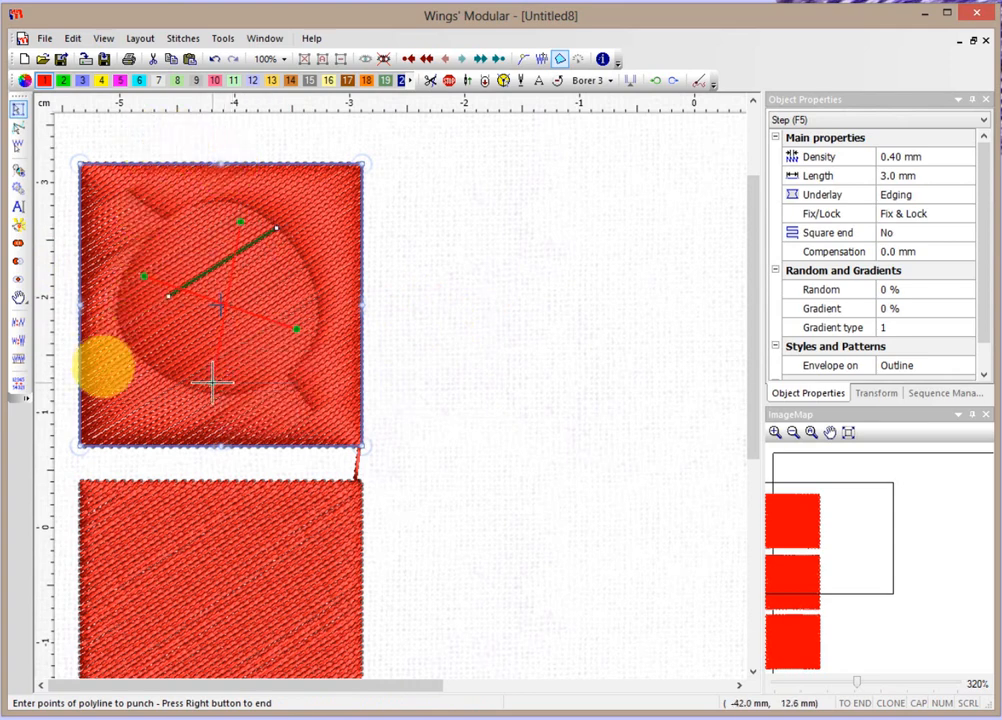
{"action": "right_click", "coordinate": [212, 384]}
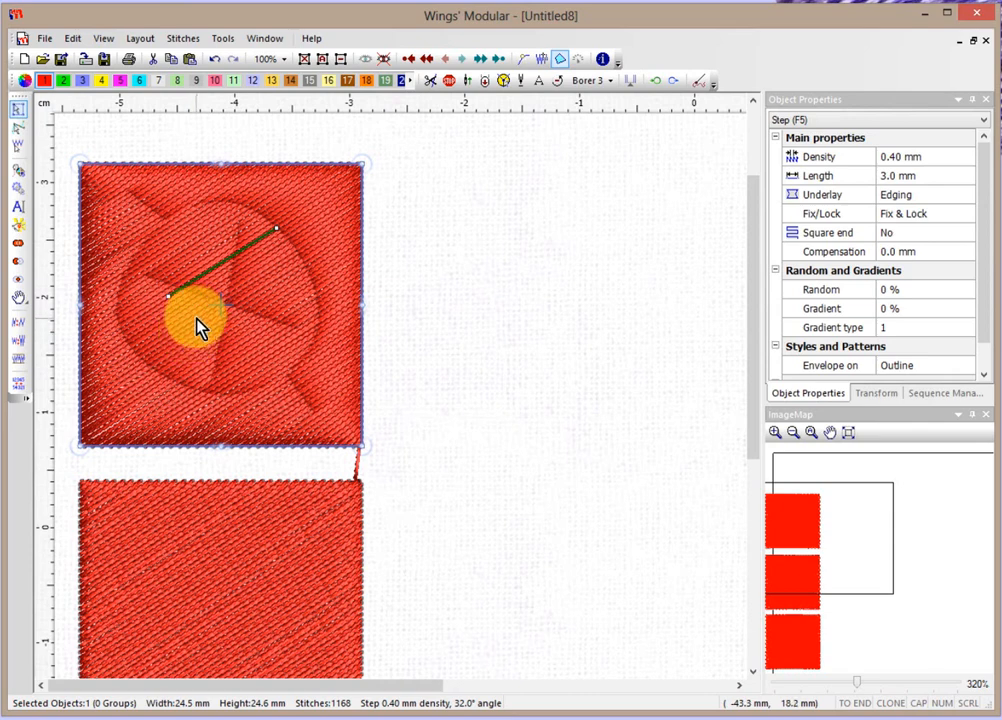
Edit the topmost square's nodes, moving the outer end of the diagonal line at the circle's upper-left slightly outward and deleting it.
{"action": "left_click", "coordinate": [18, 129]}
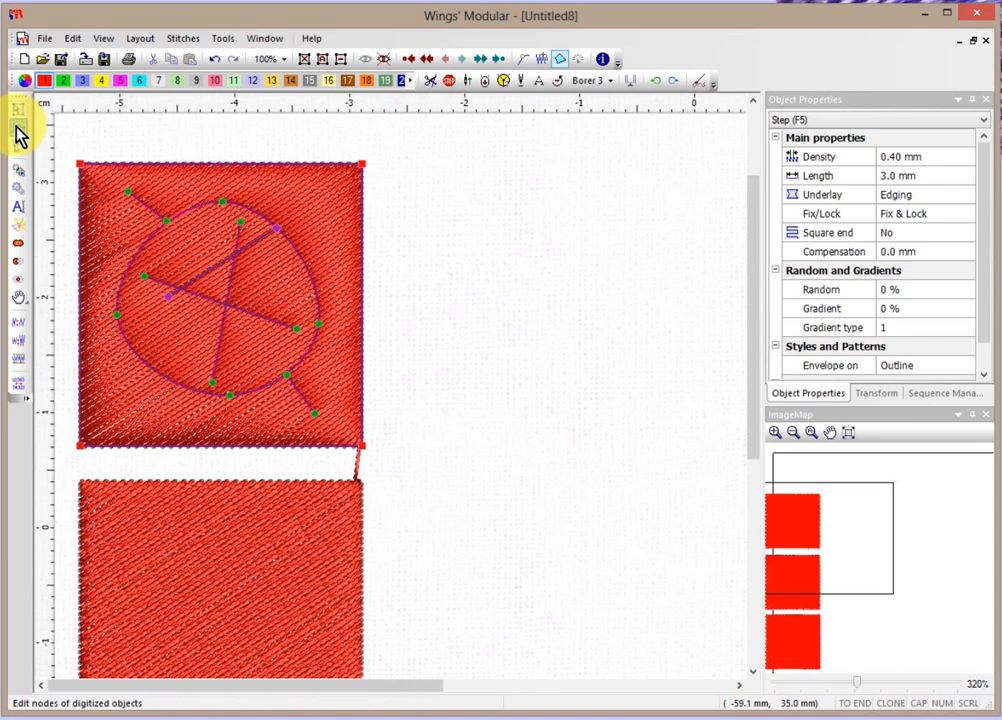
{"action": "left_click", "coordinate": [217, 222]}
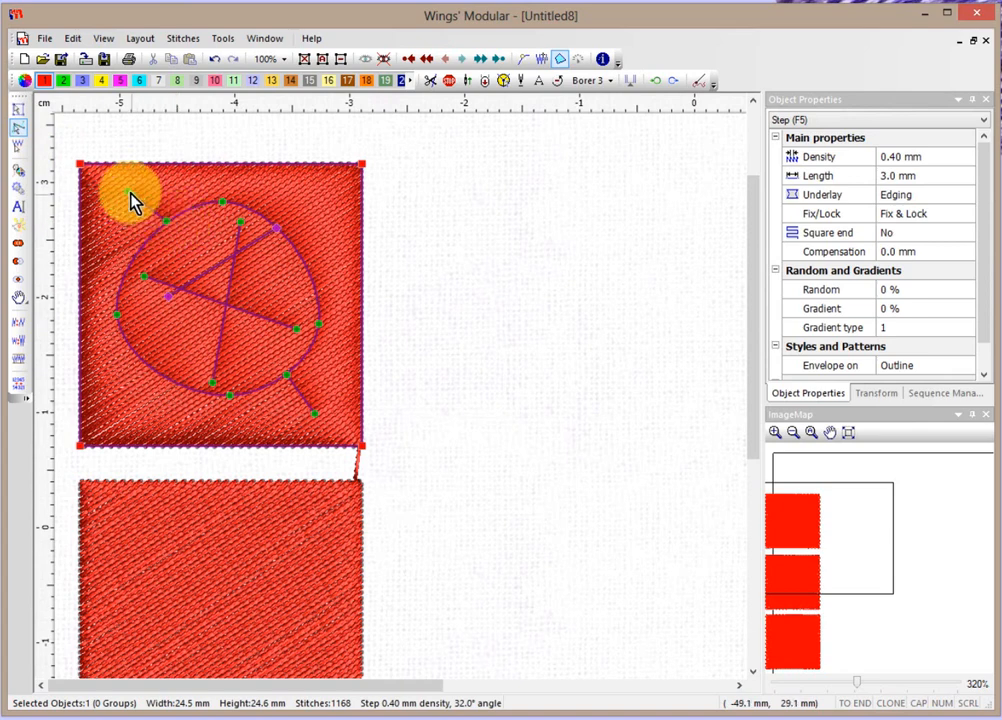
{"action": "left_click_drag", "start_coordinate": [129, 192], "coordinate": [113, 188]}
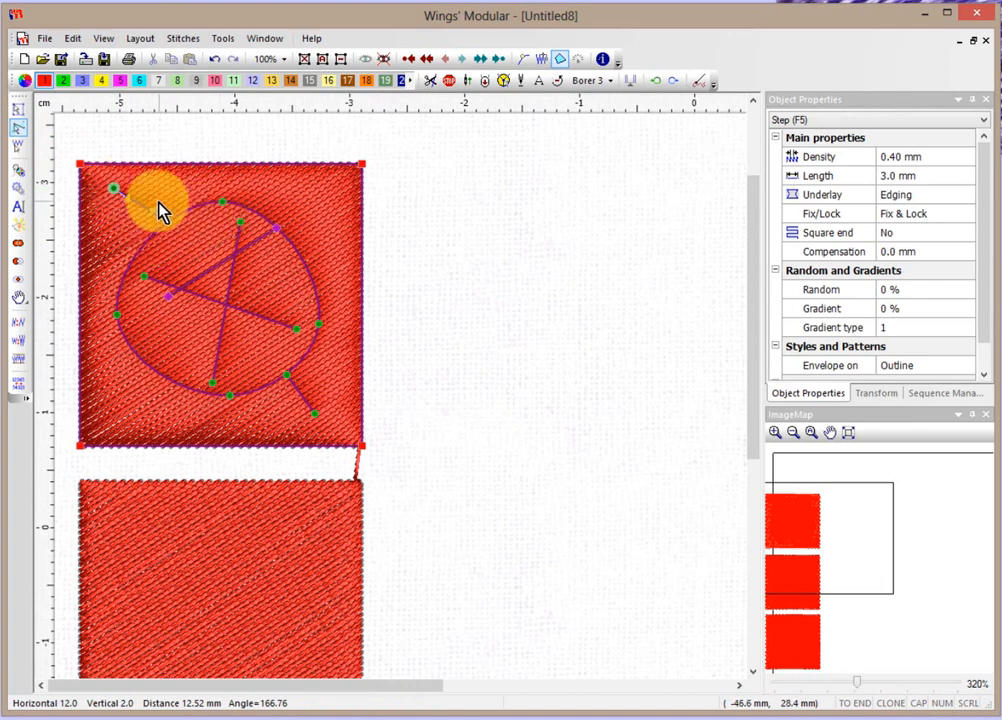
{"action": "key", "text": "Delete"}
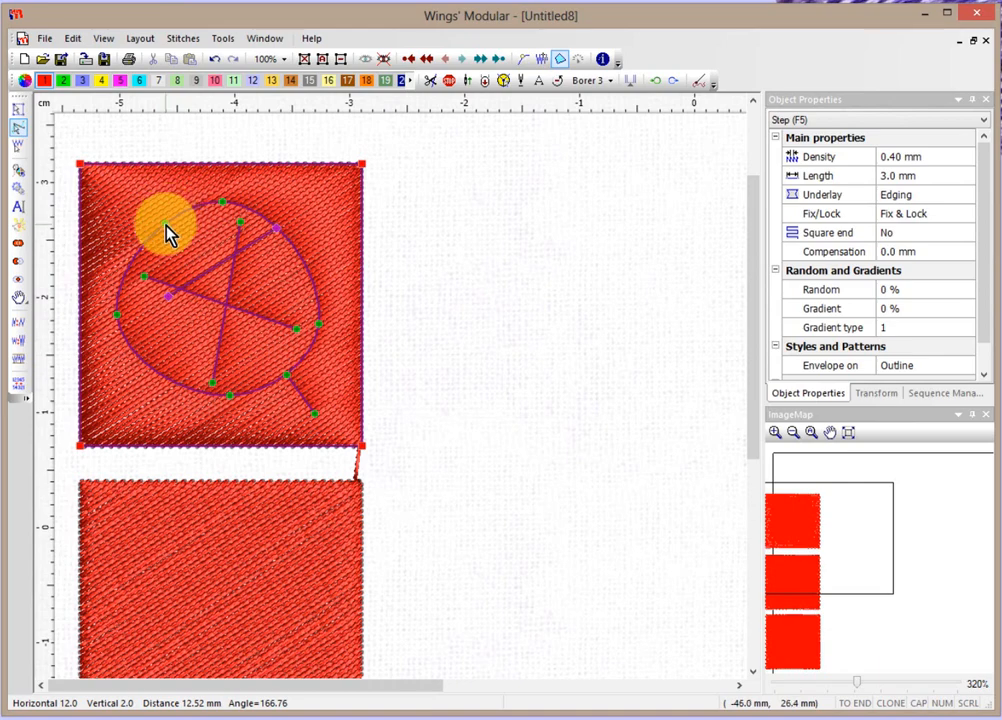
Insert a node on the circle's upper-left arc and pull the curve outward there into an egg shape.
{"action": "scroll", "coordinate": [166, 229], "scroll_direction": "up", "scroll_amount": 3}
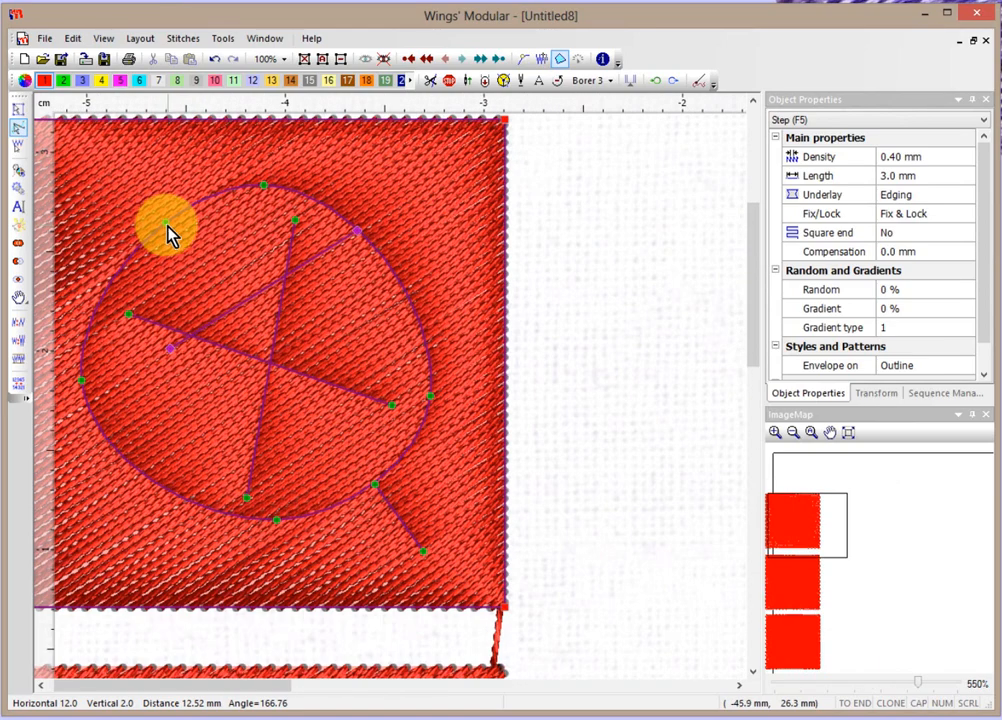
{"action": "right_click", "coordinate": [165, 224]}
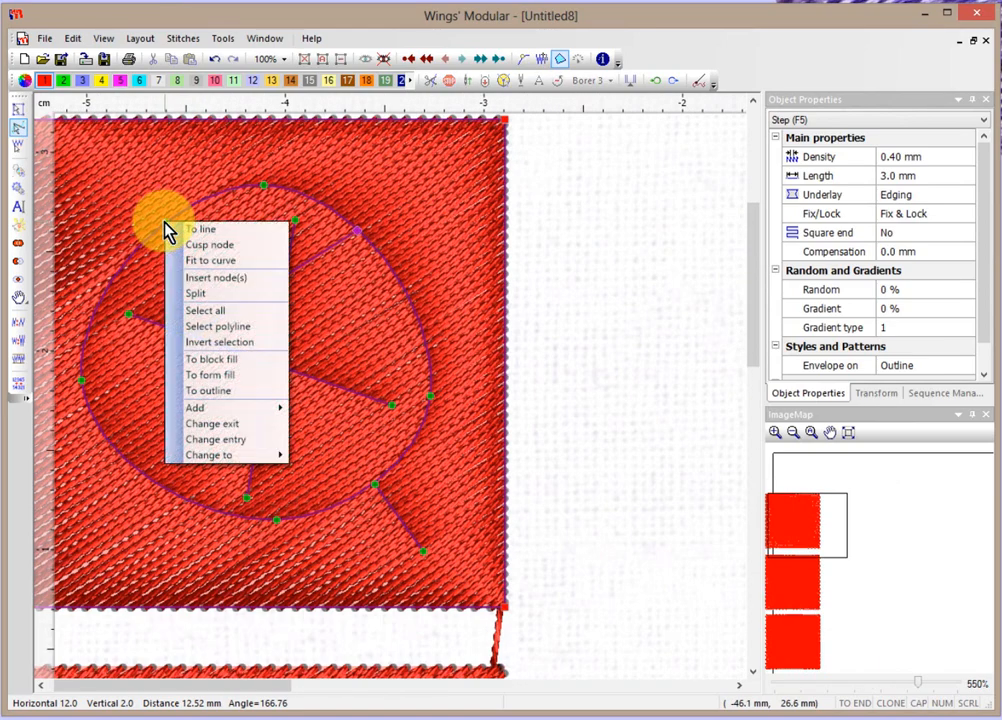
{"action": "left_click", "coordinate": [215, 278]}
{"action": "left_click_drag", "start_coordinate": [166, 224], "coordinate": [228, 168]}
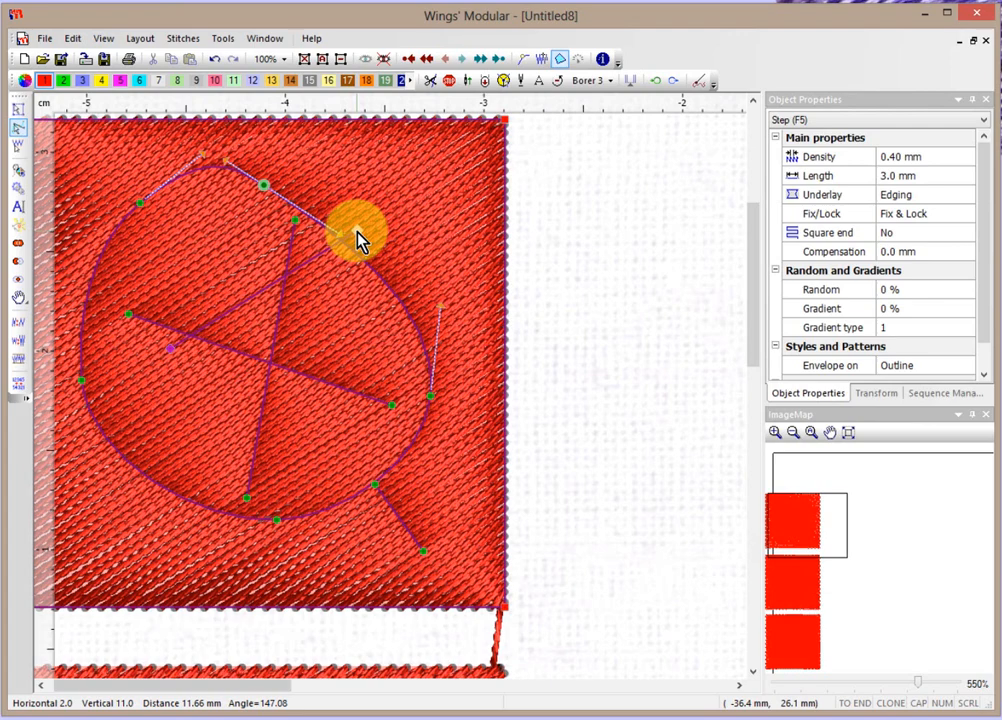
Move both ends of the stitch-direction line so it rises across the square from lower-left to upper-right at about 55°.
{"action": "left_click_drag", "start_coordinate": [358, 240], "coordinate": [345, 165]}
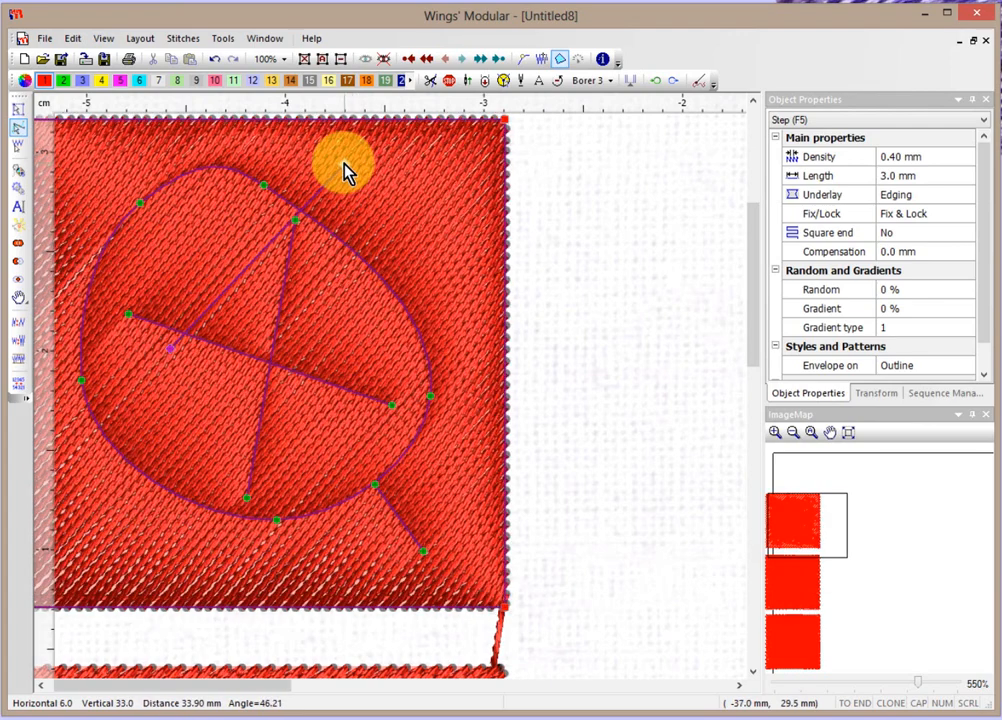
{"action": "left_click_drag", "start_coordinate": [171, 347], "coordinate": [107, 507]}
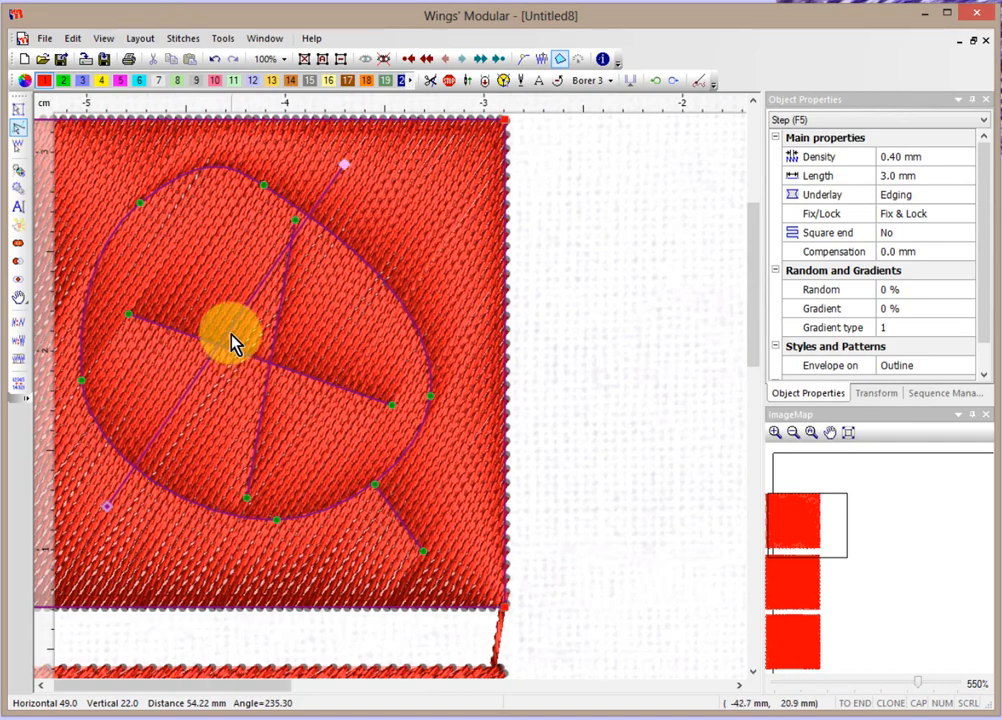
{"action": "scroll", "coordinate": [232, 343], "scroll_direction": "up", "scroll_amount": 1}
{"action": "scroll", "coordinate": [232, 343], "scroll_direction": "down", "scroll_amount": 2}
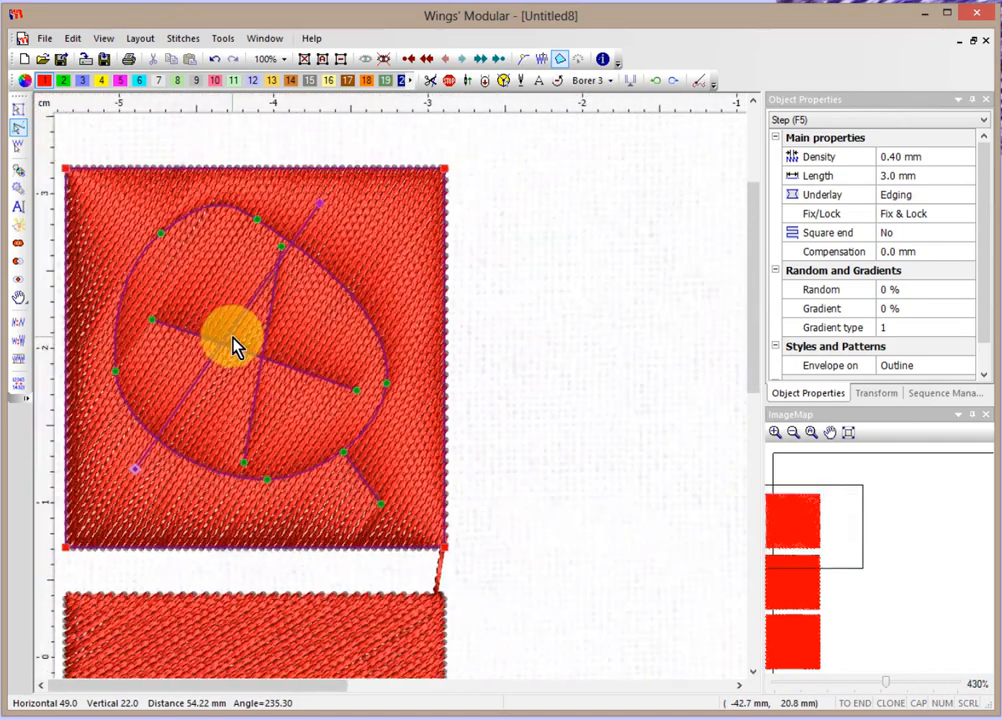
Add a vector fill of one diagonal line about 3.6 mm long between the square's upper-left corner and the reshaped circle.
{"action": "right_click", "coordinate": [110, 210]}
{"action": "mouse_move", "coordinate": [160, 278]}
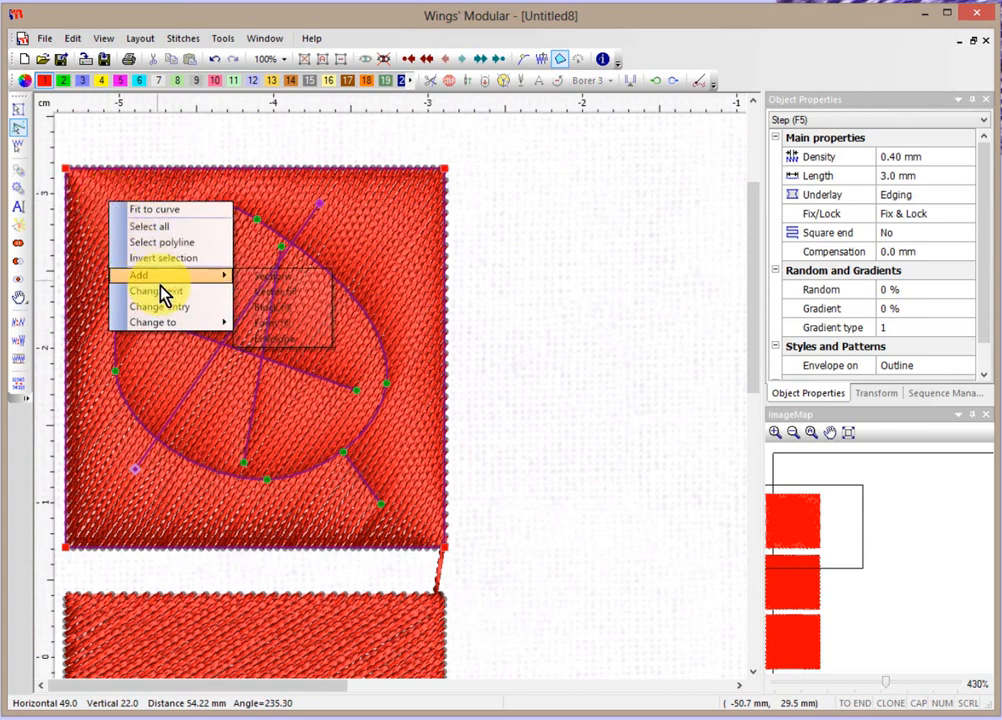
{"action": "left_click", "coordinate": [284, 277]}
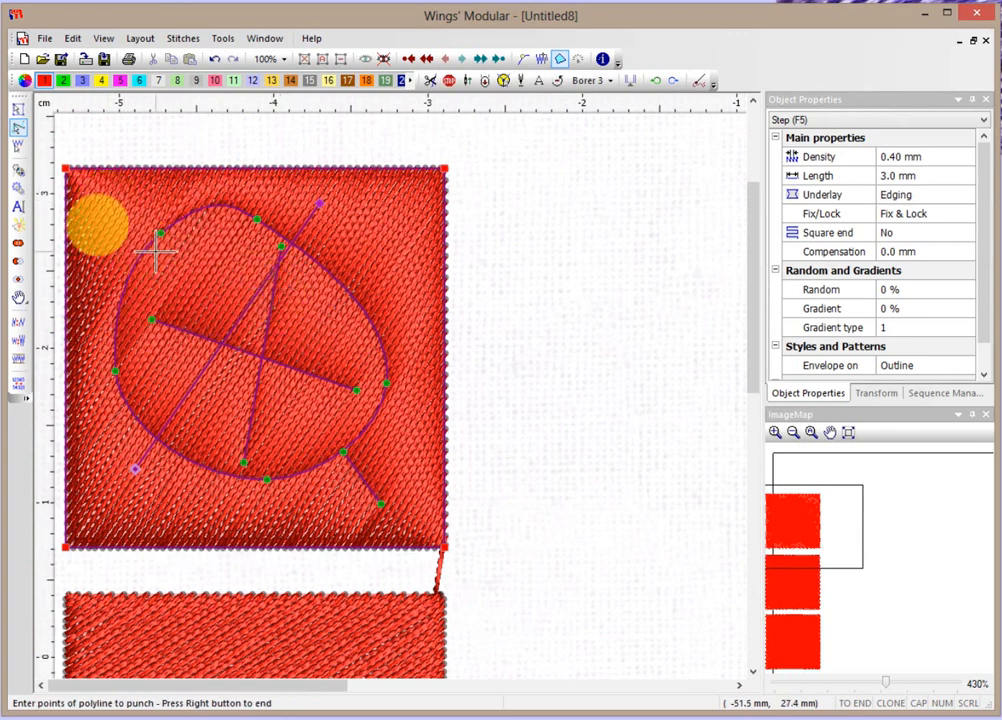
{"action": "left_click", "coordinate": [105, 195]}
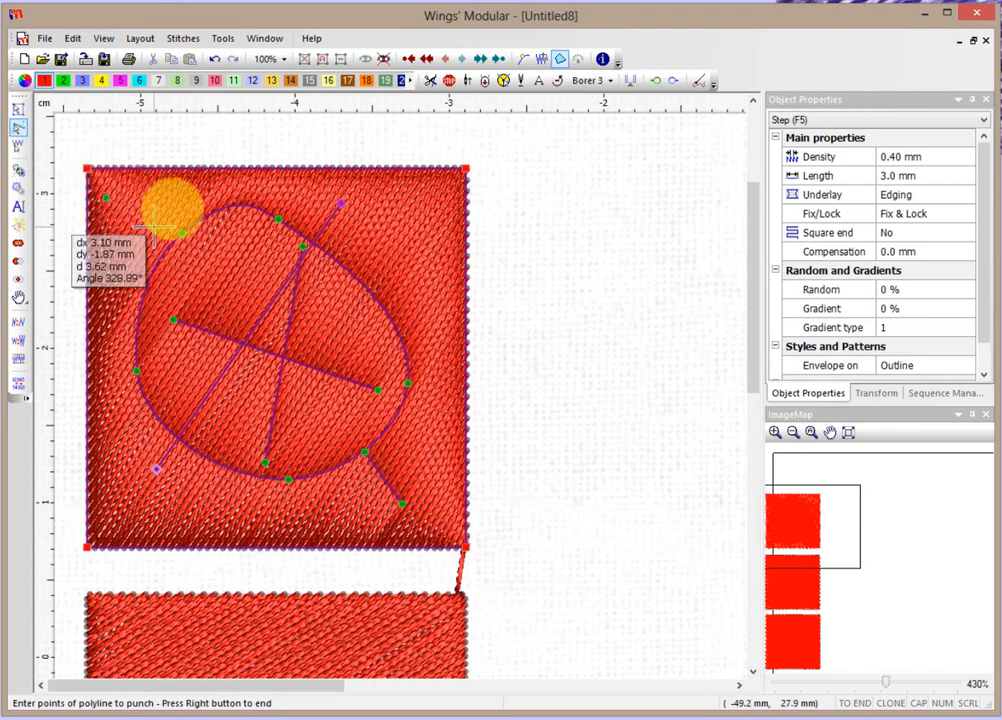
{"action": "left_click", "coordinate": [154, 227]}
{"action": "right_click", "coordinate": [157, 210]}
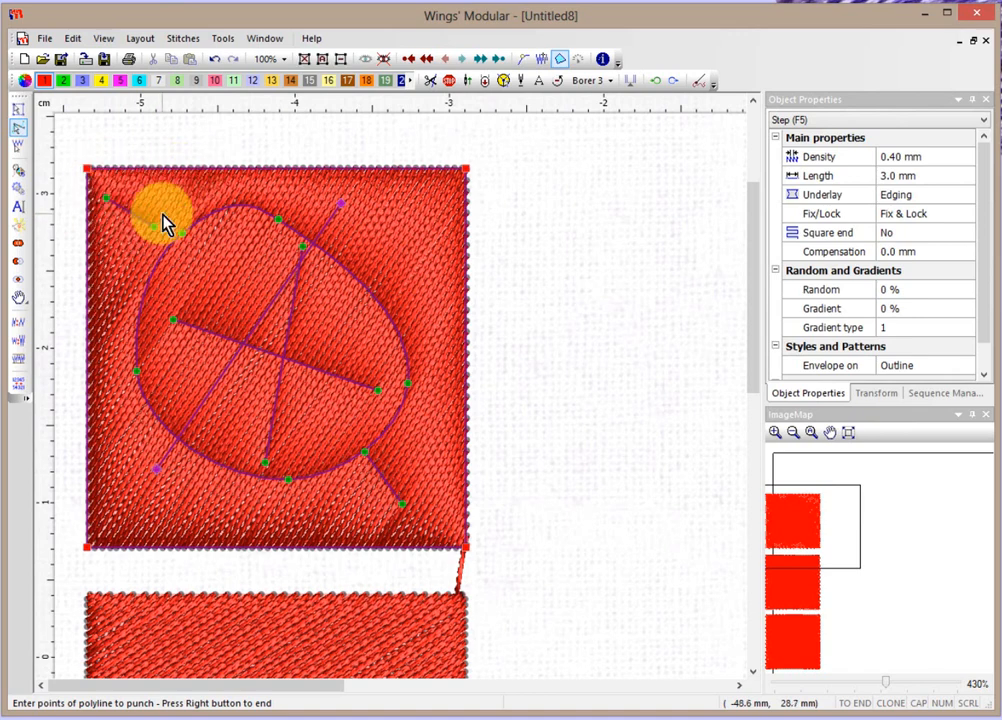
Leave node editing, paste another plain copy of the square and place it to the right of the decorated topmost square.
{"action": "left_click", "coordinate": [20, 110]}
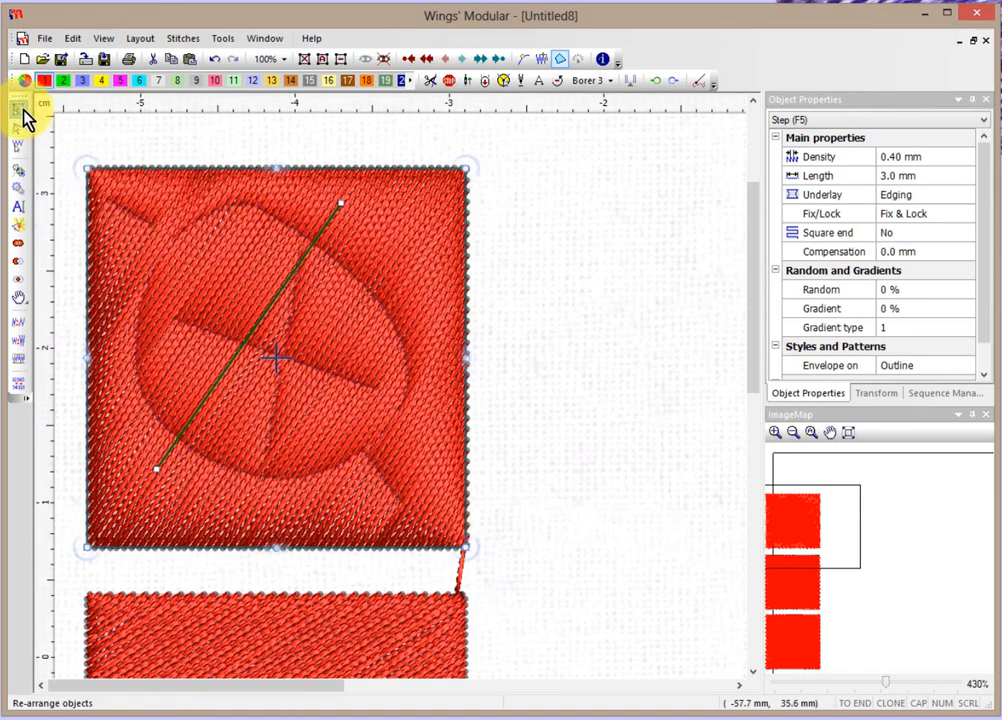
{"action": "left_click", "coordinate": [107, 126]}
{"action": "scroll", "coordinate": [374, 253], "scroll_direction": "down", "scroll_amount": 2}
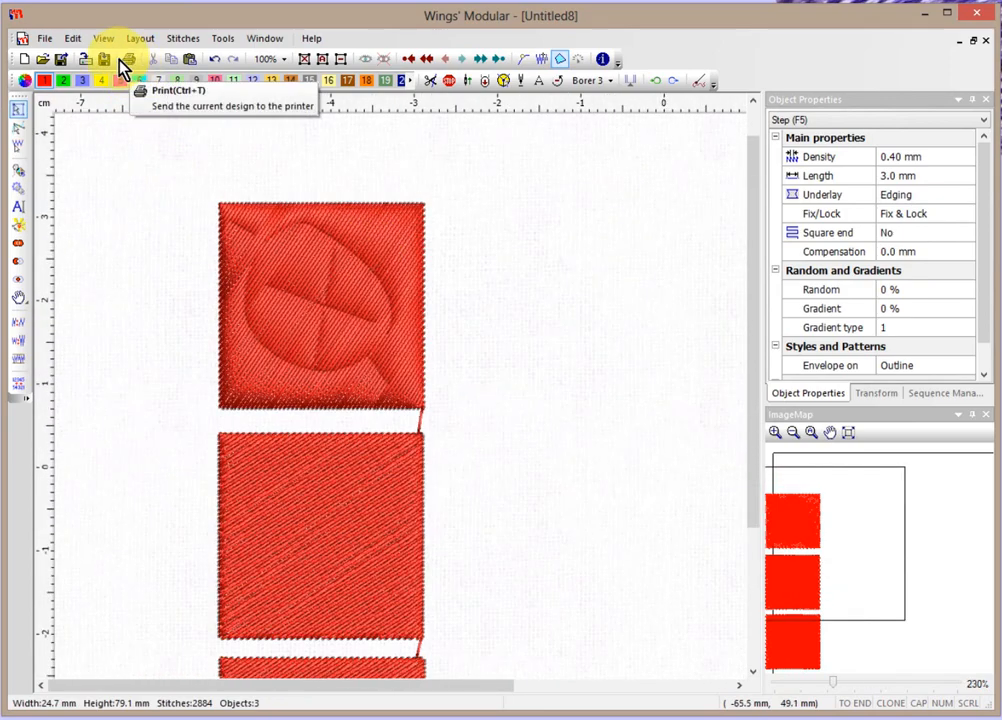
{"action": "left_click", "coordinate": [188, 66]}
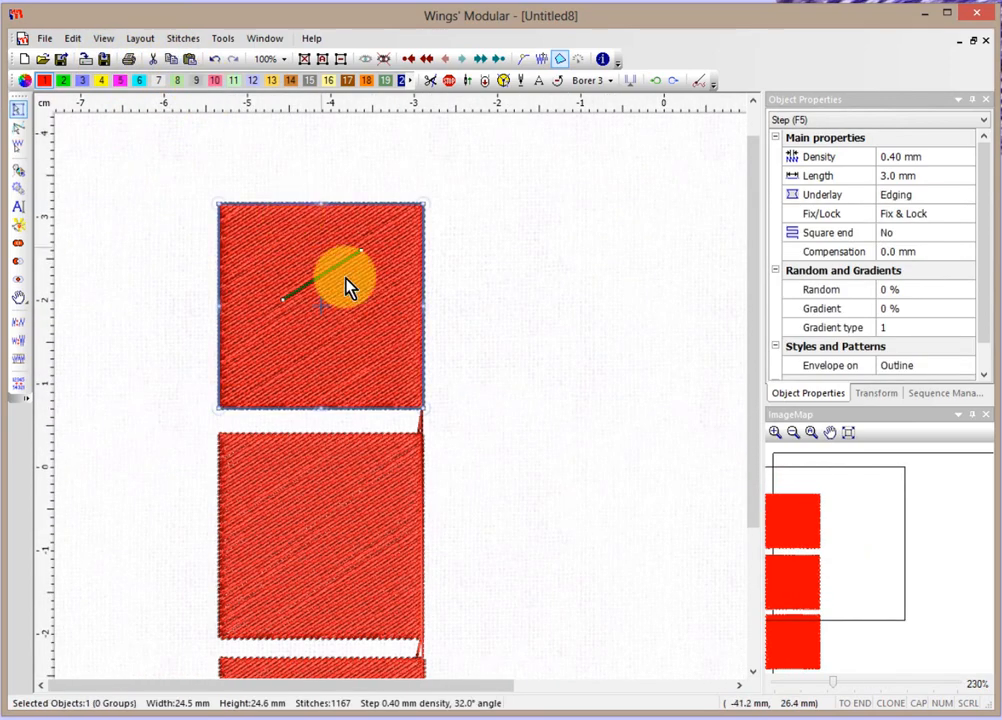
{"action": "left_click_drag", "start_coordinate": [345, 284], "coordinate": [570, 285]}
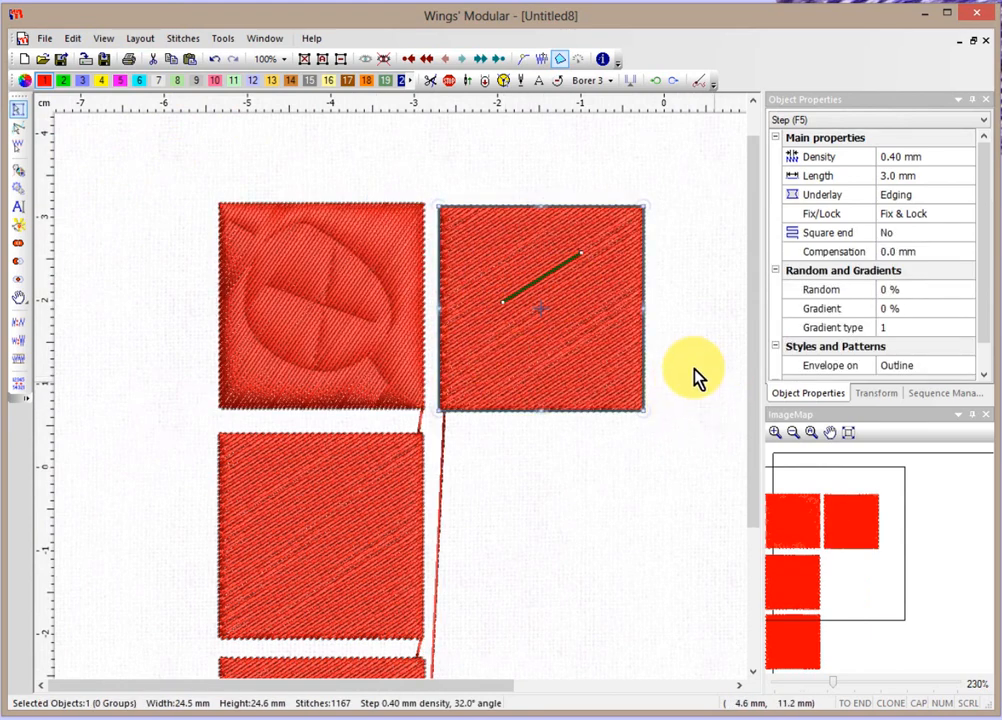
Add a vector fill to the new square using the Spiral shape, about 18 mm wide around its centre.
{"action": "right_click", "coordinate": [577, 282]}
{"action": "mouse_move", "coordinate": [610, 306]}
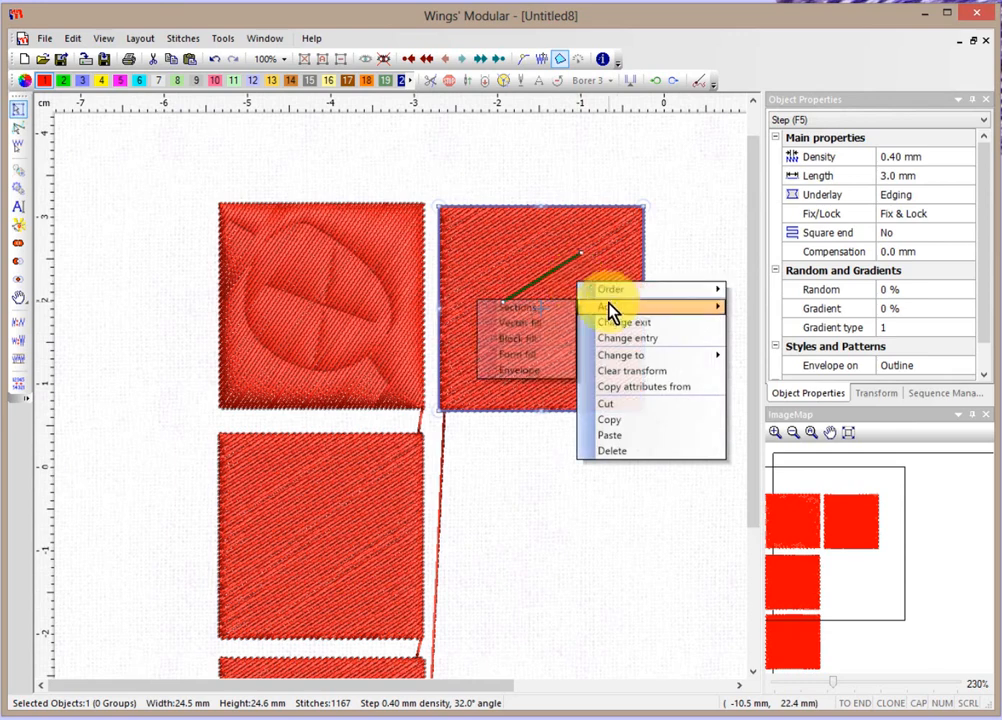
{"action": "left_click", "coordinate": [543, 324]}
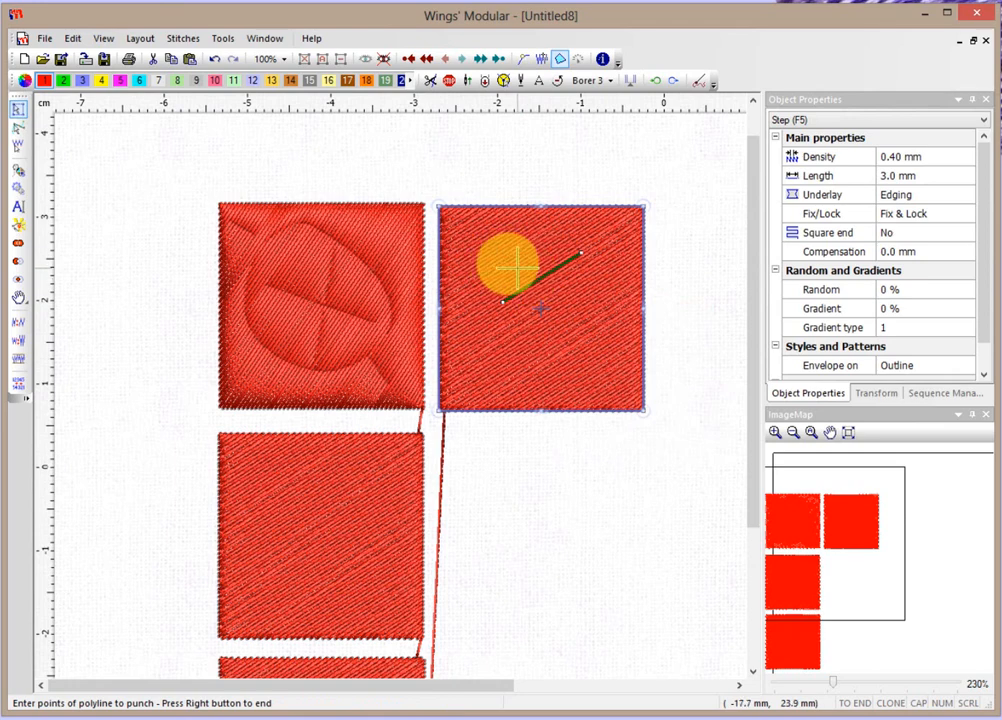
{"action": "key", "text": "Insert"}
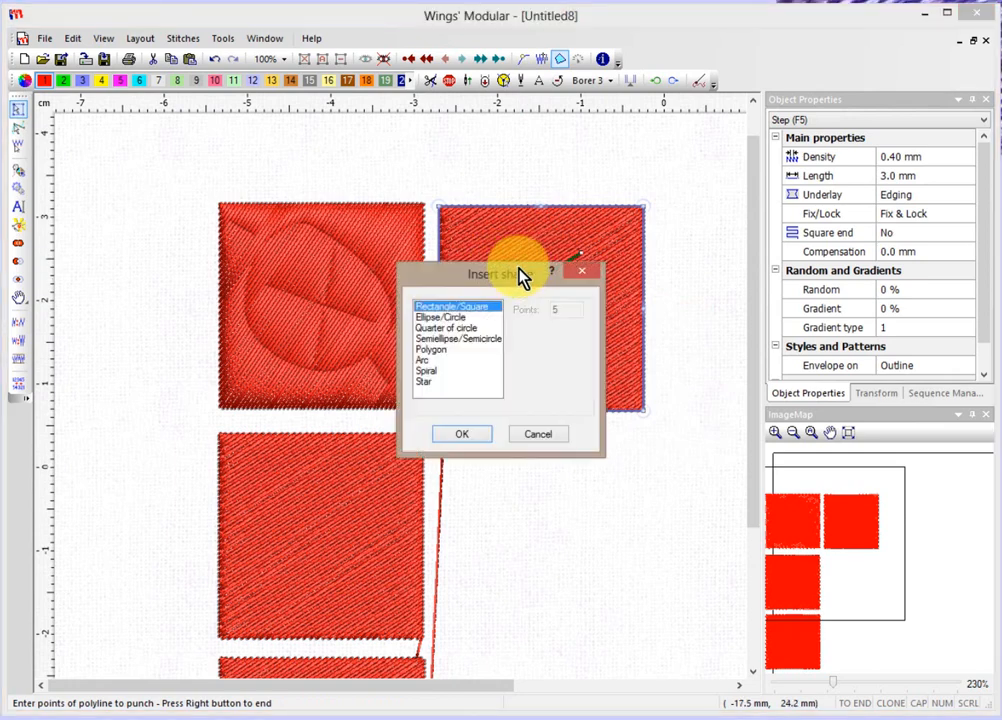
{"action": "left_click", "coordinate": [432, 370]}
{"action": "left_click", "coordinate": [470, 436]}
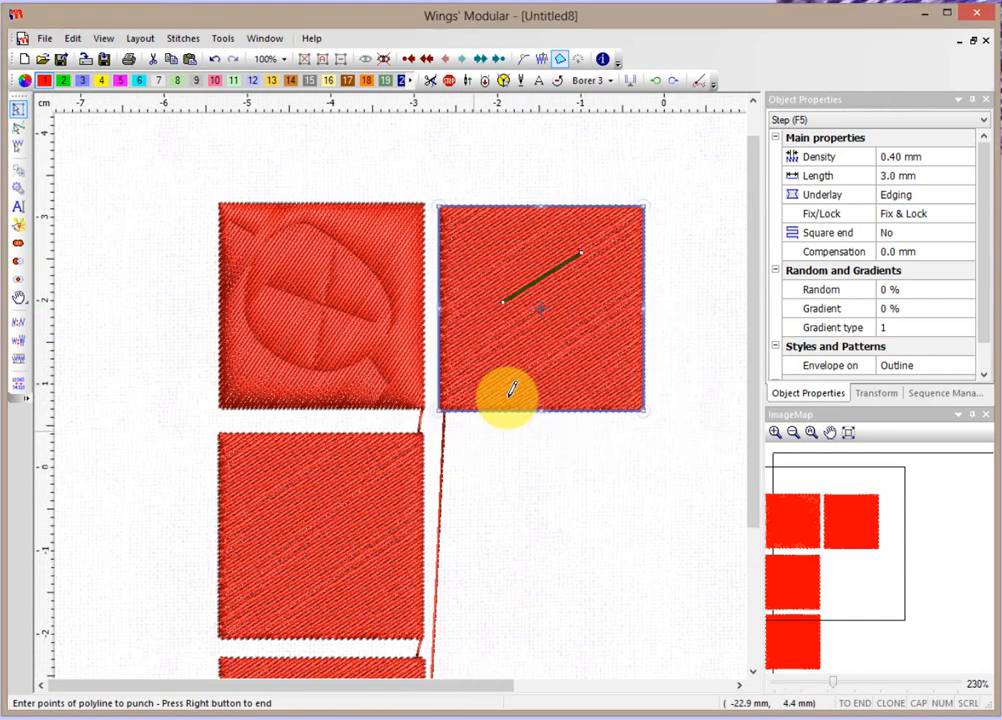
{"action": "left_click", "coordinate": [497, 268]}
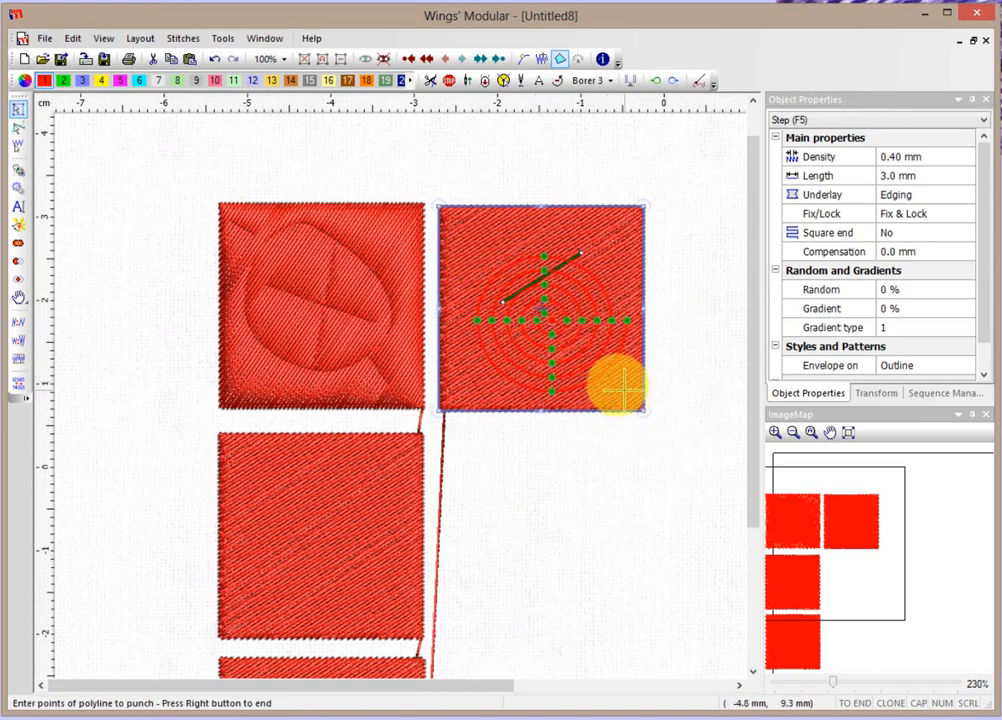
{"action": "right_click", "coordinate": [650, 360]}
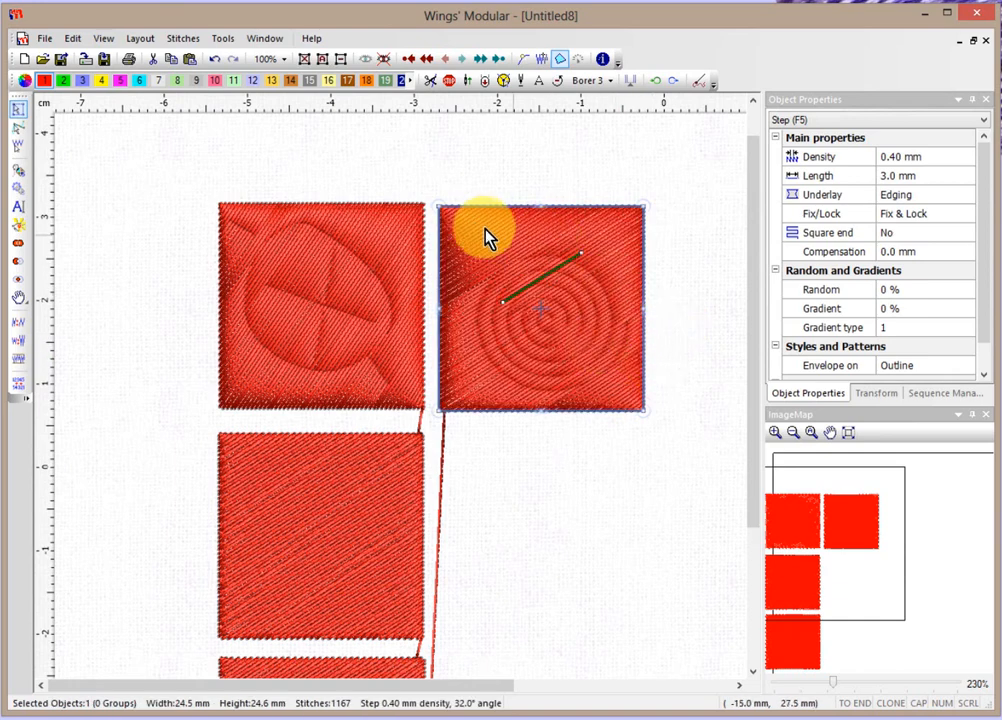
Paste another plain square and place it to the right of the spiral square, completing a row of three.
{"action": "left_click", "coordinate": [739, 685]}
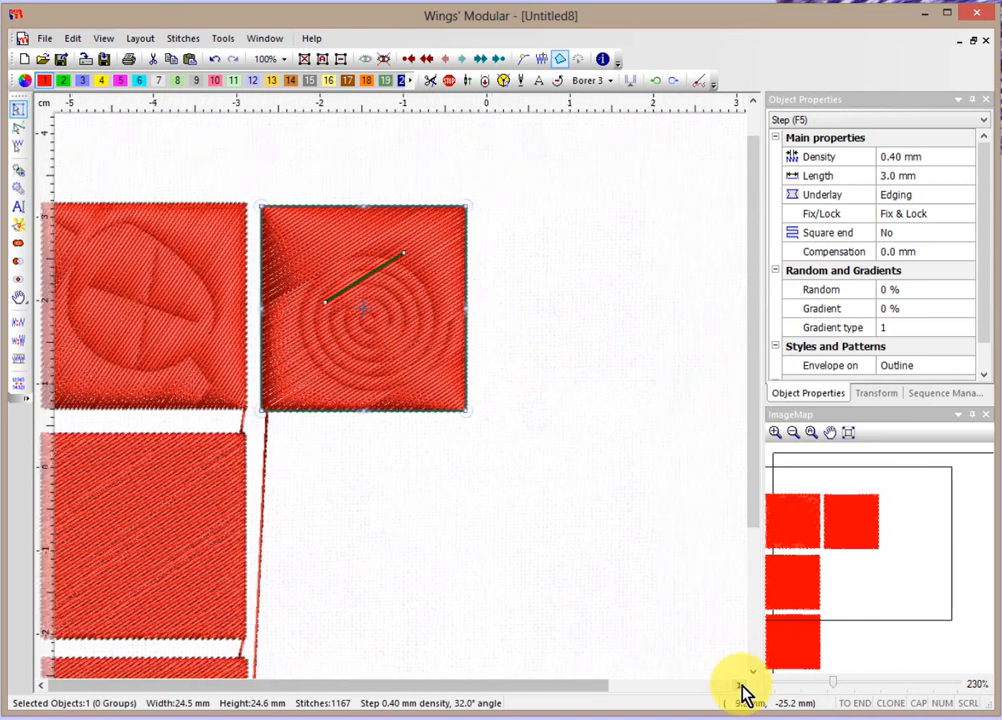
{"action": "left_click", "coordinate": [189, 60]}
{"action": "left_click_drag", "start_coordinate": [197, 253], "coordinate": [645, 244]}
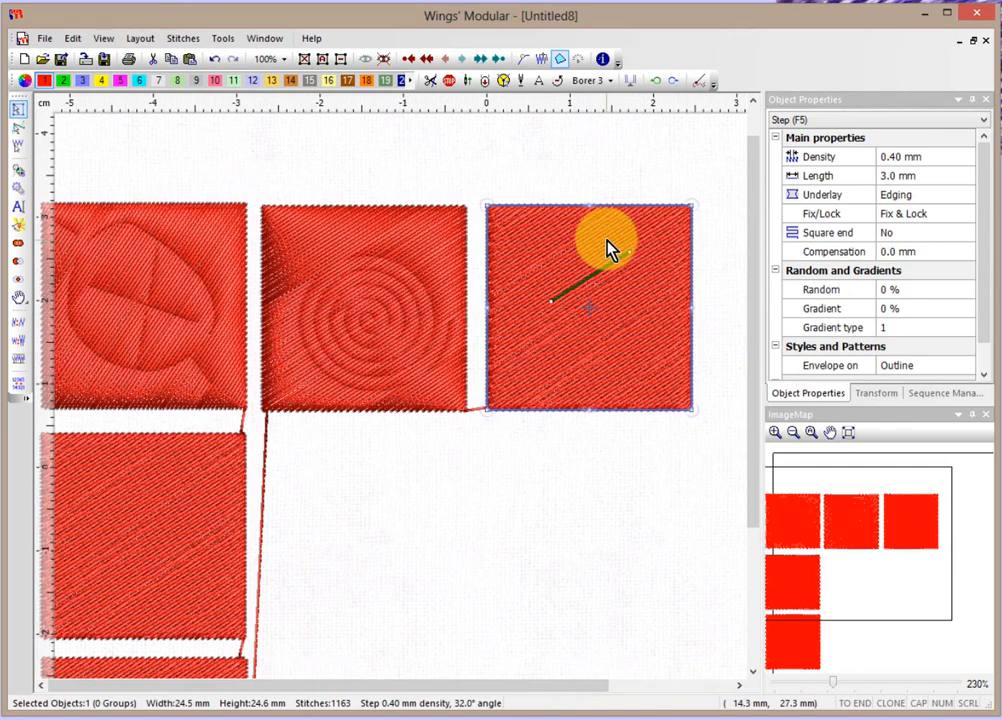
Add a vector fill to the third square using the character T in Arial Black, size 2.5 cm.
{"action": "right_click", "coordinate": [608, 242]}
{"action": "mouse_move", "coordinate": [621, 265]}
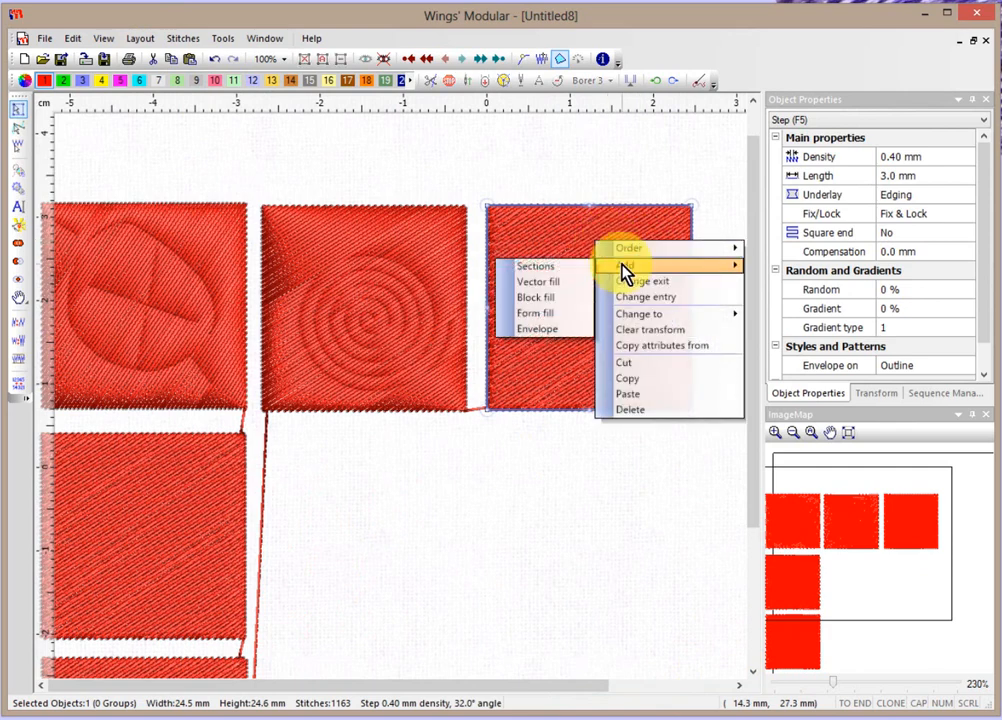
{"action": "left_click", "coordinate": [548, 268]}
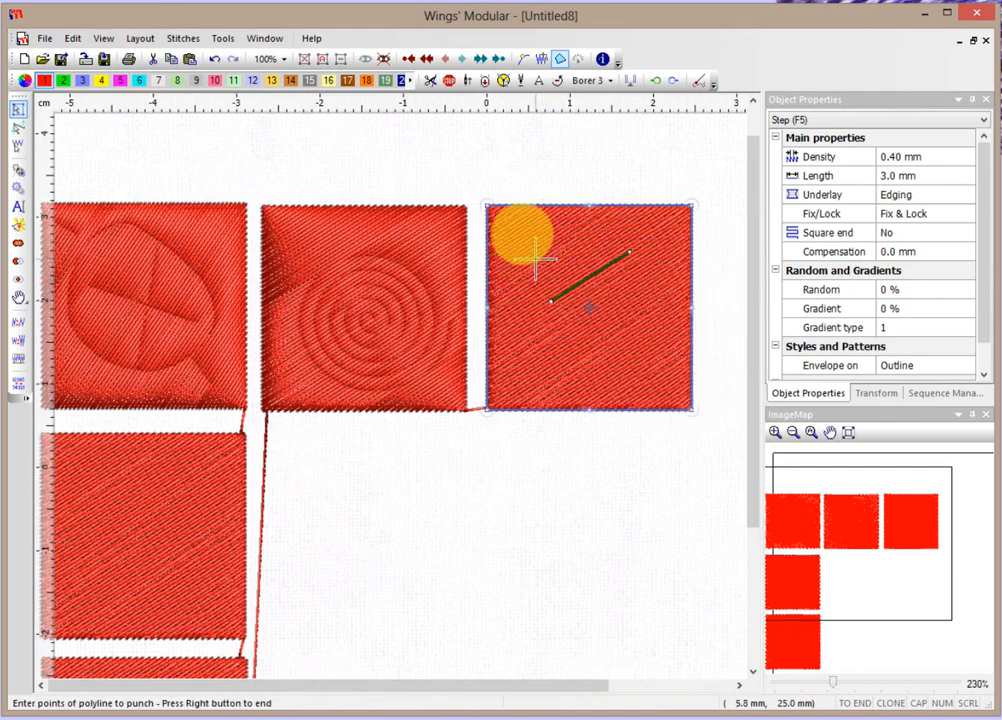
{"action": "right_click", "coordinate": [536, 262]}
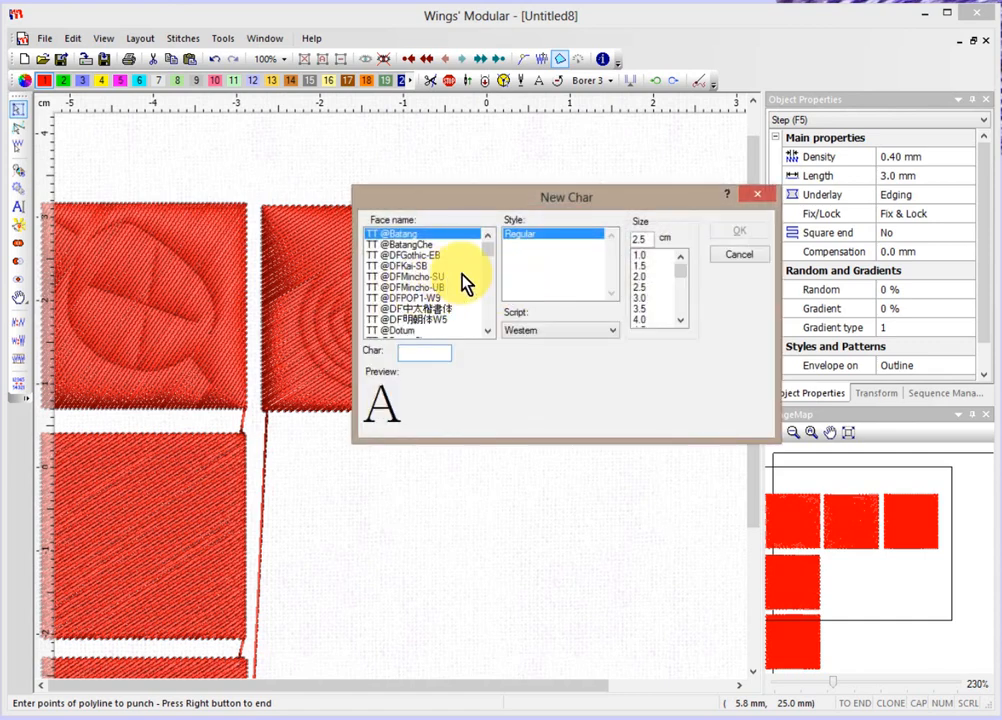
{"action": "left_click_drag", "start_coordinate": [484, 250], "coordinate": [484, 264]}
{"action": "left_click", "coordinate": [390, 266]}
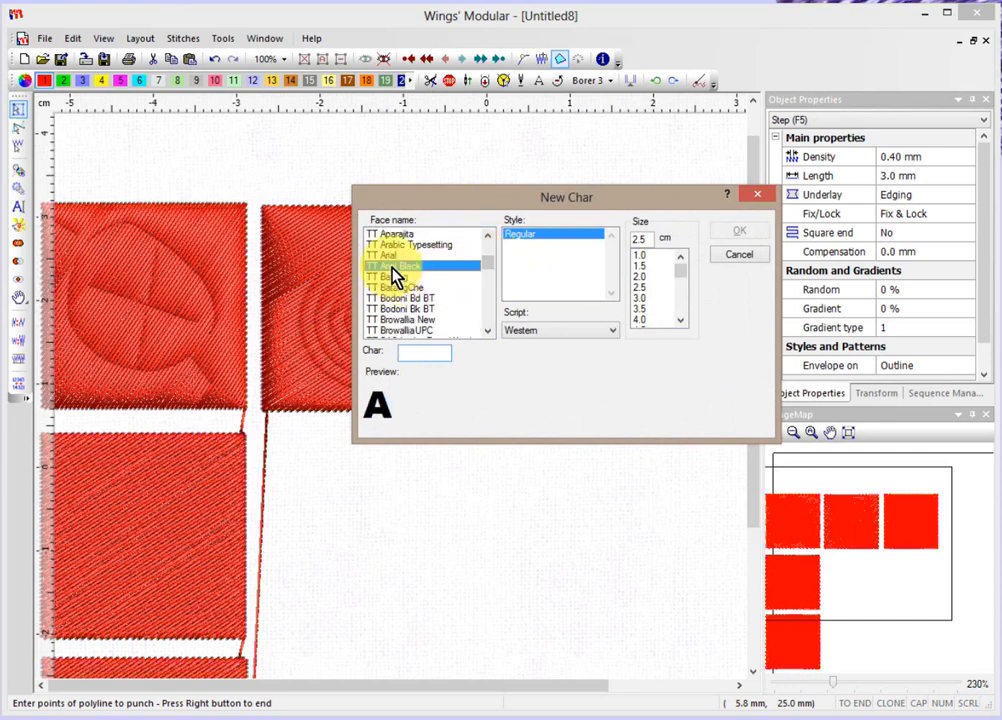
{"action": "left_click", "coordinate": [419, 349]}
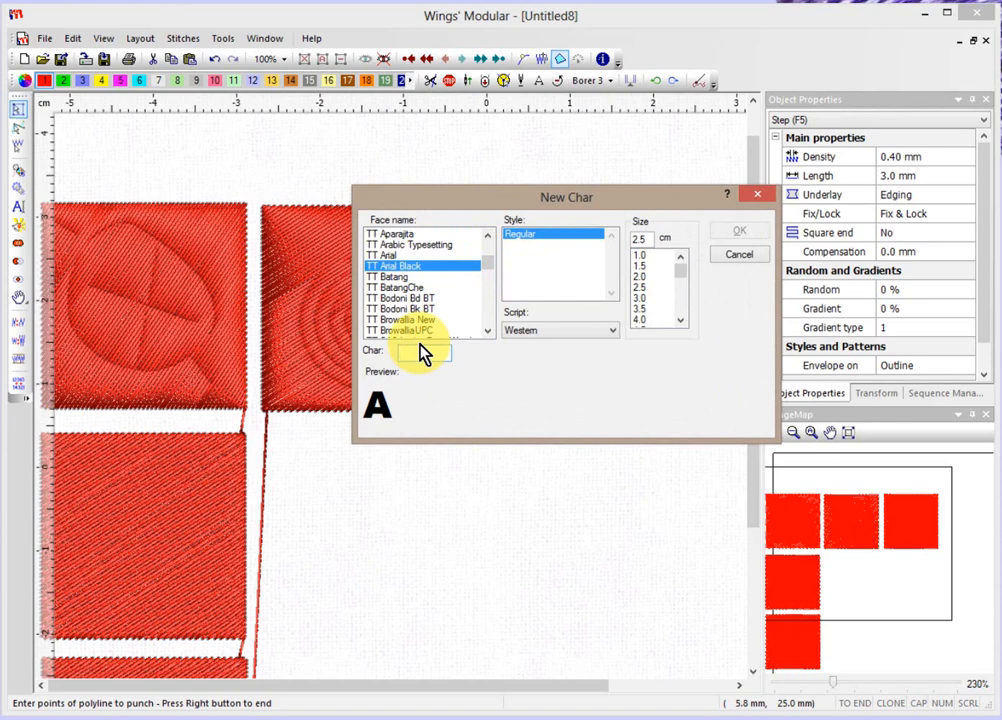
{"action": "type", "text": "T"}
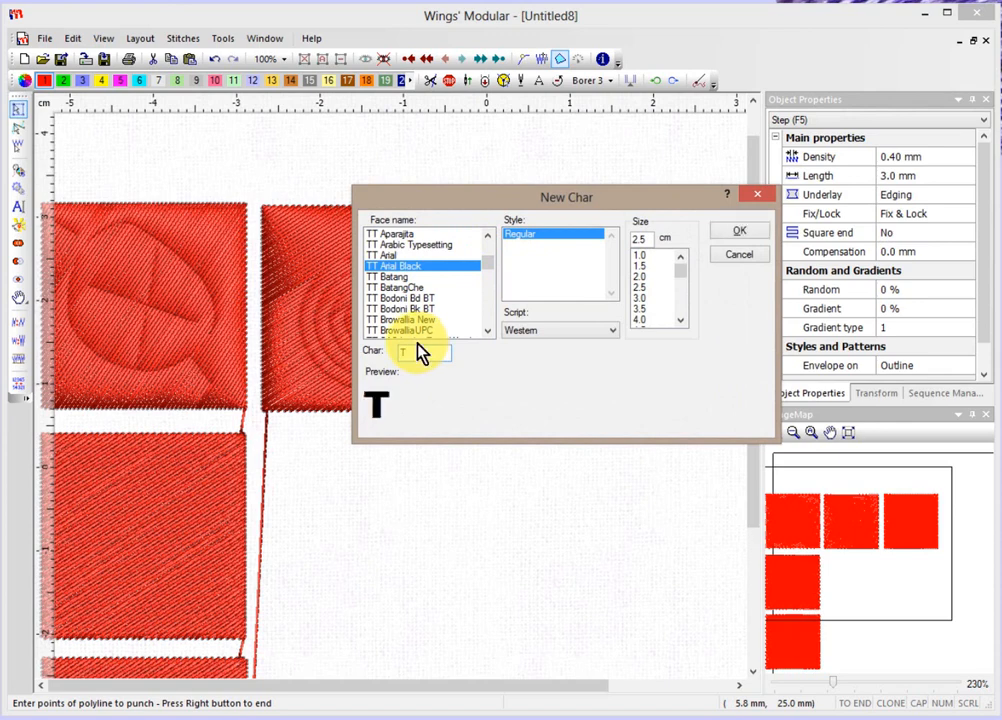
{"action": "left_click", "coordinate": [740, 231]}
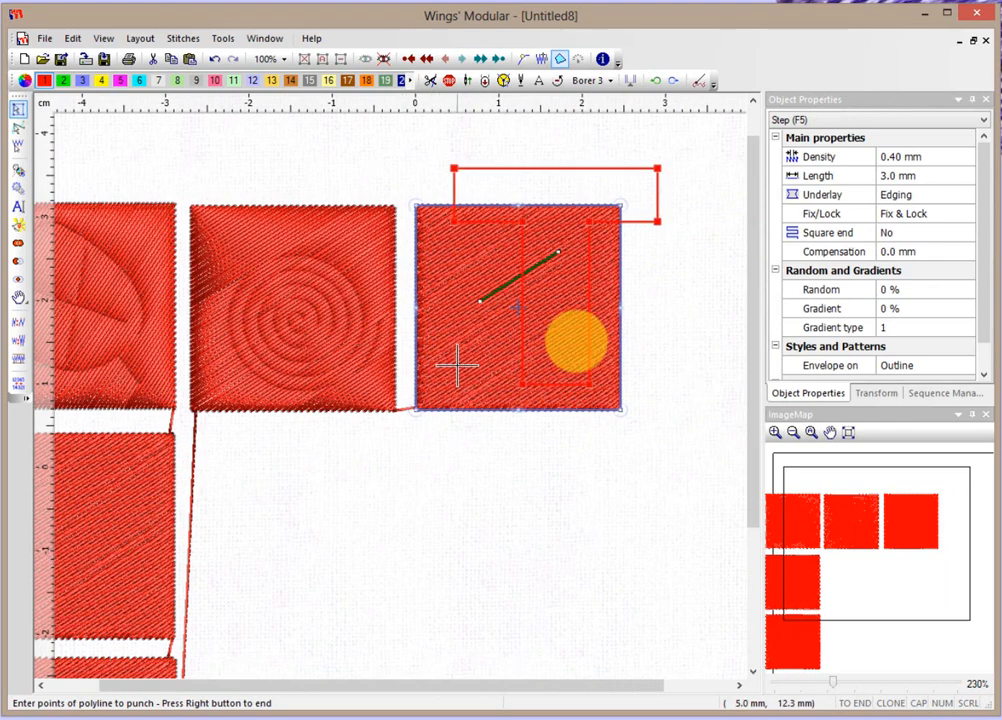
{"action": "right_click", "coordinate": [459, 372]}
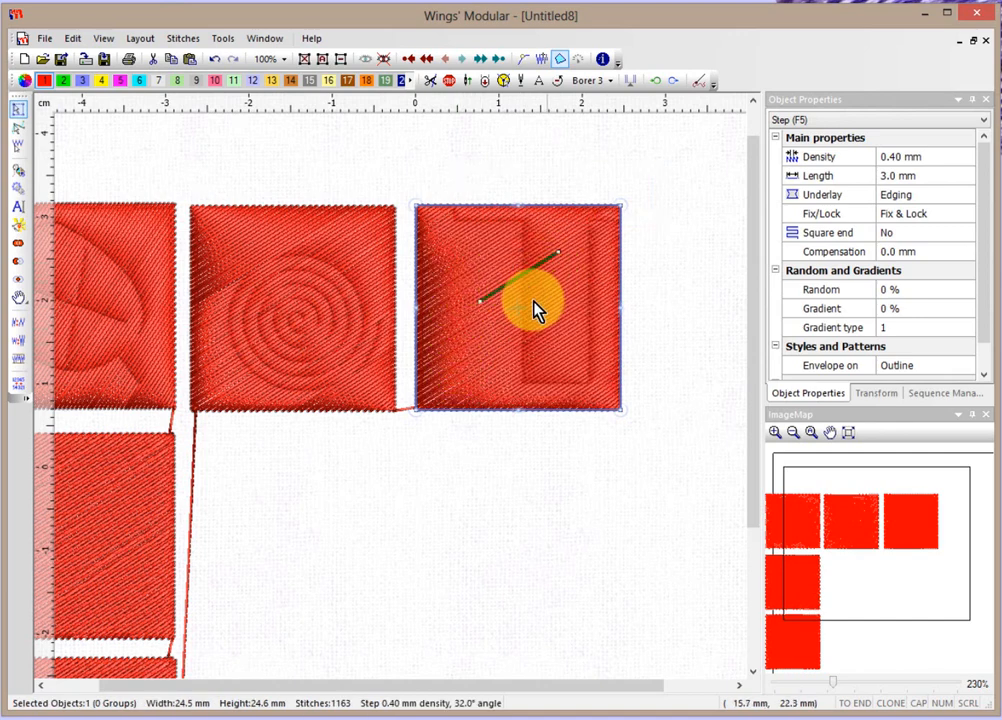
Scale the T's nodes down to about 16.4 by 17.3 mm so the letter fits inside the square, leaving the square's corners unselected.
{"action": "left_click", "coordinate": [491, 303]}
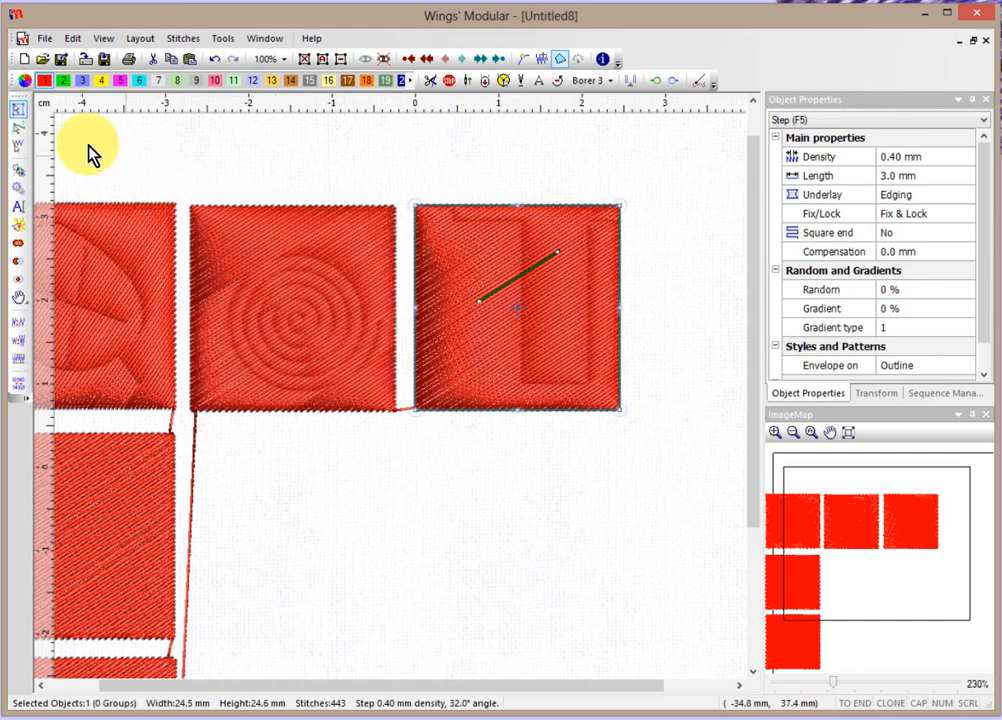
{"action": "left_click", "coordinate": [20, 131]}
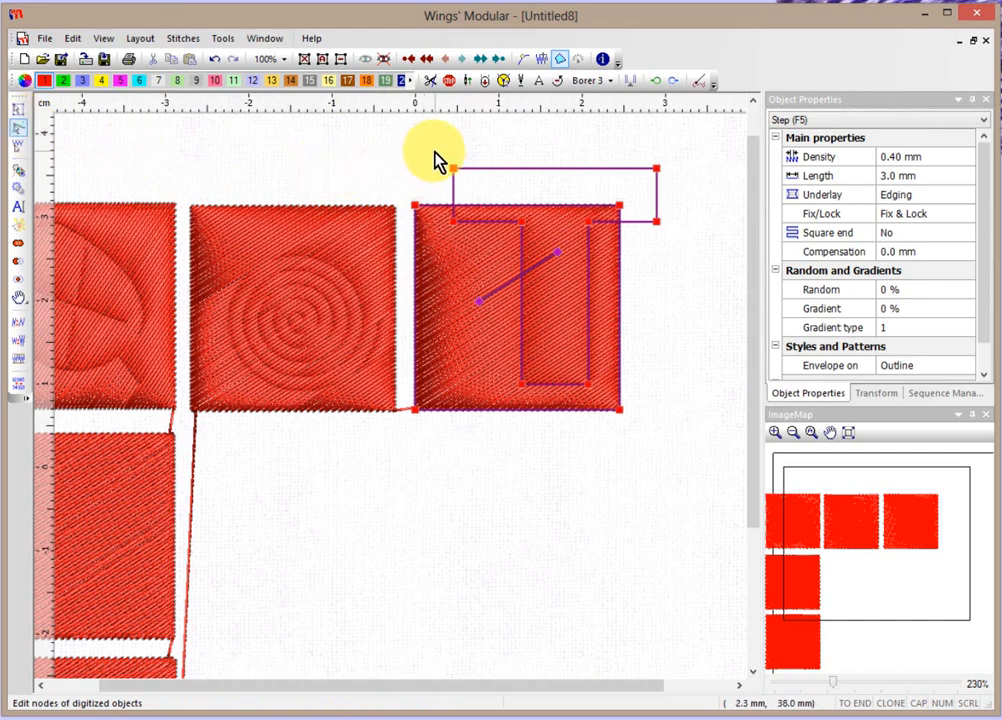
{"action": "left_click_drag", "start_coordinate": [428, 145], "coordinate": [697, 411]}
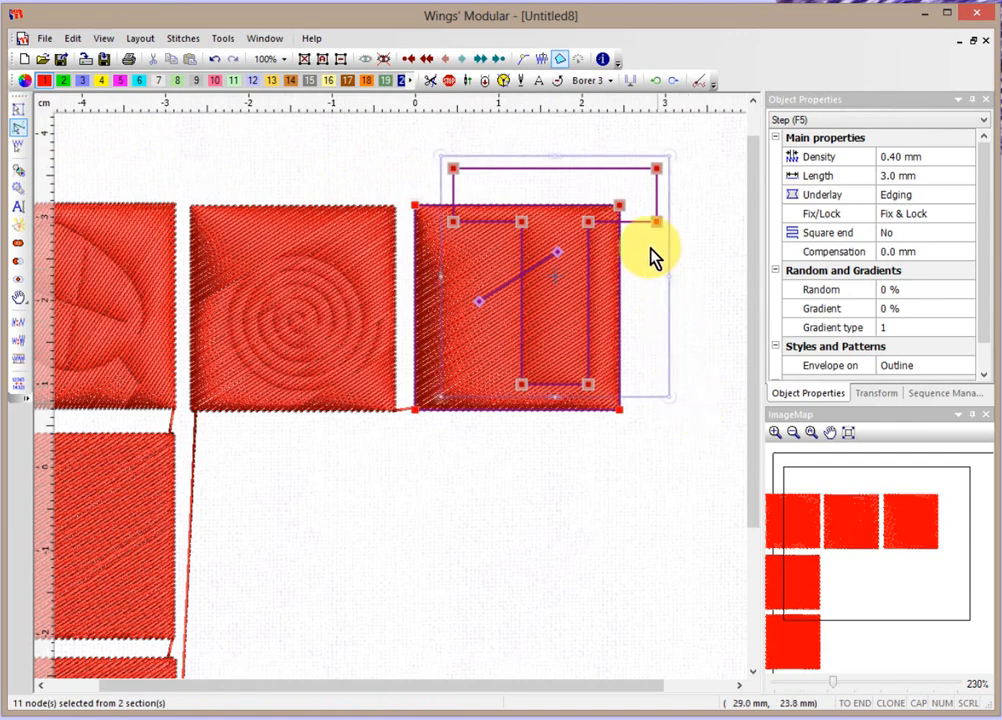
{"action": "left_click", "coordinate": [620, 215], "text": "ctrl"}
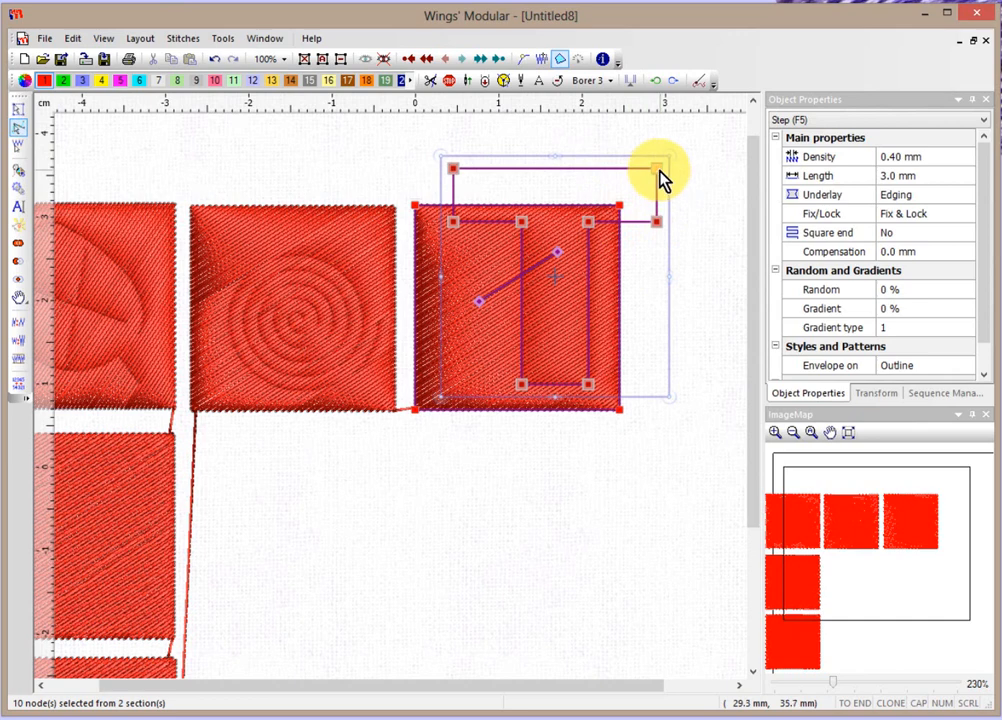
{"action": "left_click_drag", "start_coordinate": [666, 156], "coordinate": [568, 252]}
{"action": "left_click", "coordinate": [660, 272]}
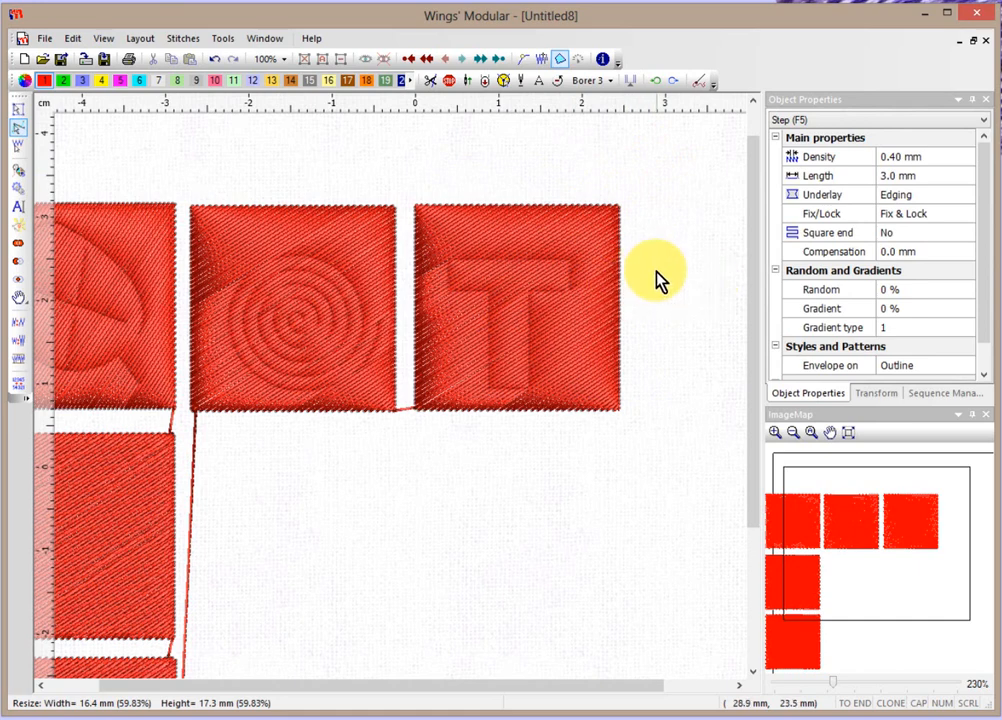
Leave node editing, paste another plain square and place it to the right of the T square.
{"action": "scroll", "coordinate": [657, 280], "scroll_direction": "down", "scroll_amount": 2}
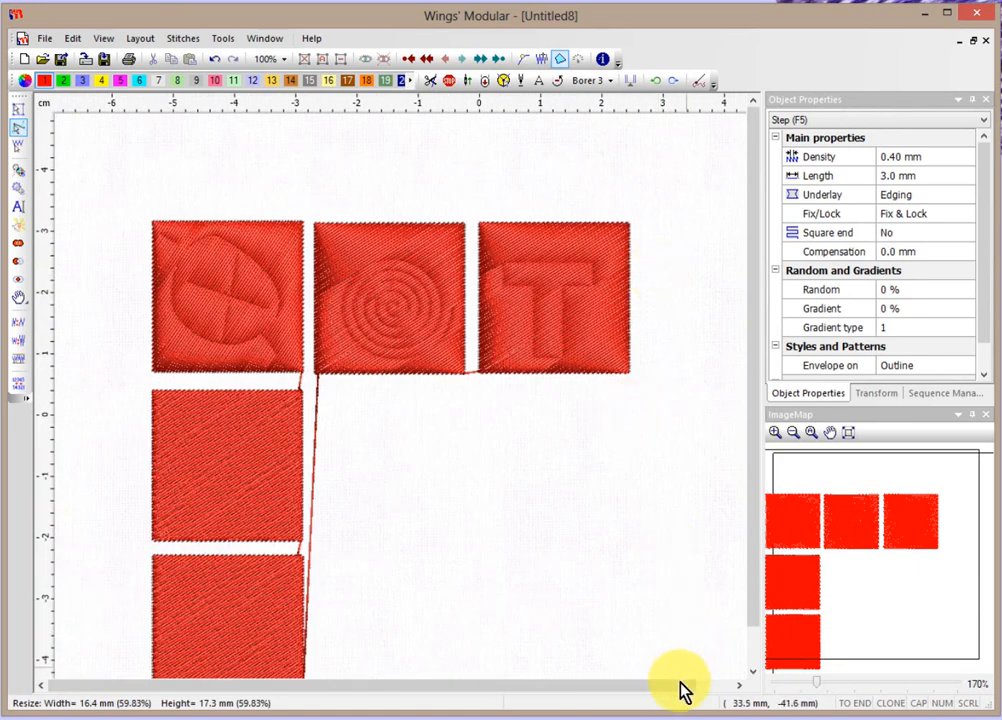
{"action": "left_click_drag", "start_coordinate": [682, 689], "coordinate": [727, 695]}
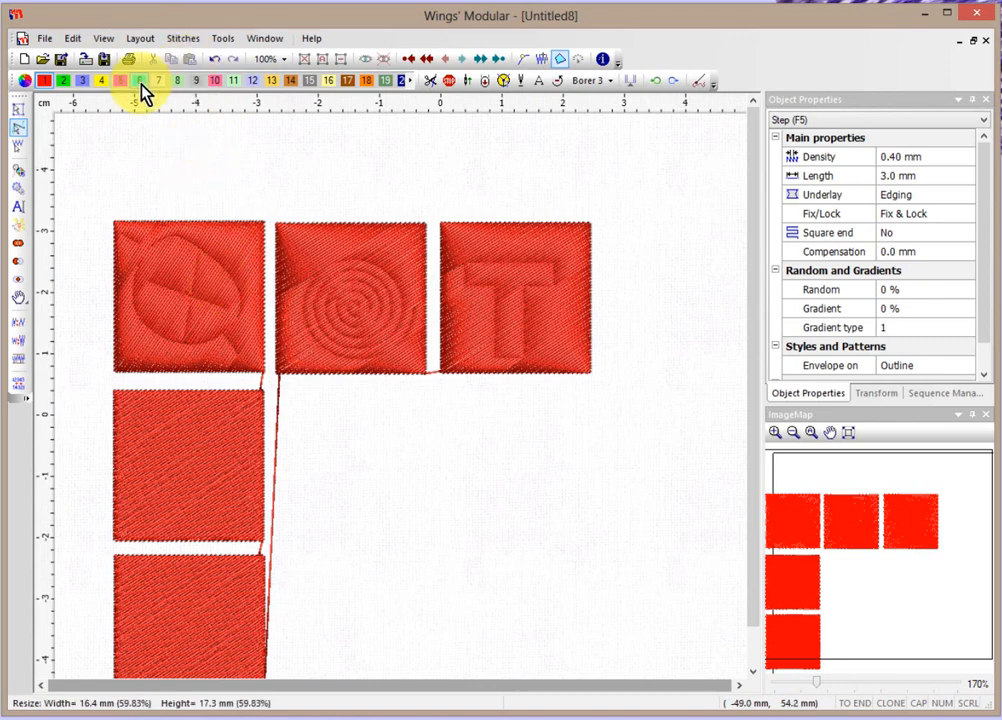
{"action": "left_click", "coordinate": [18, 108]}
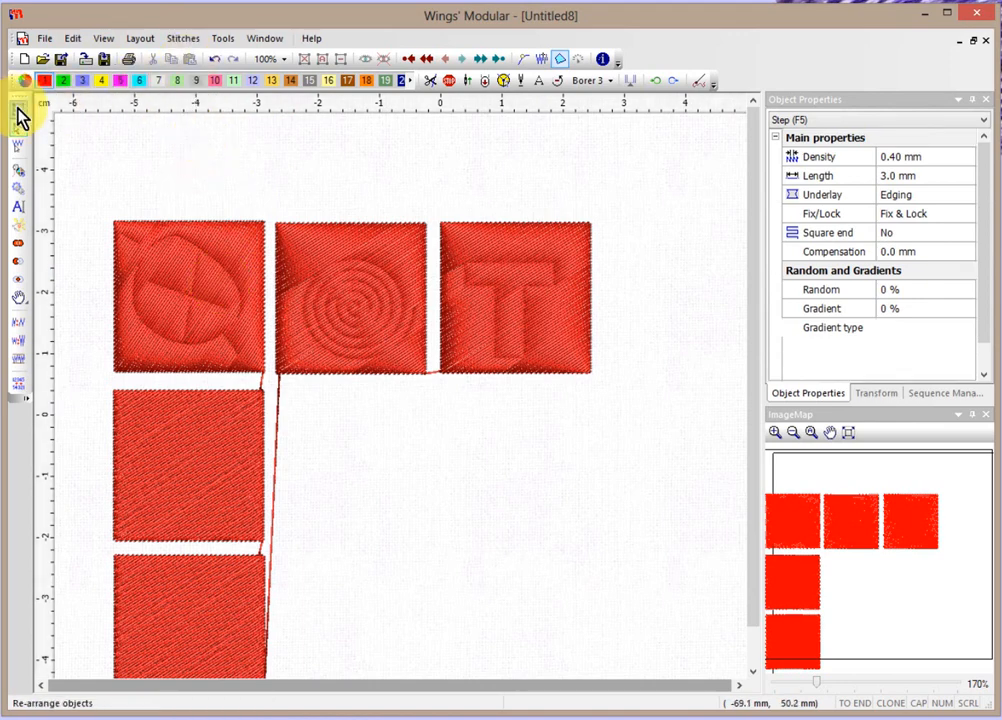
{"action": "left_click", "coordinate": [190, 59]}
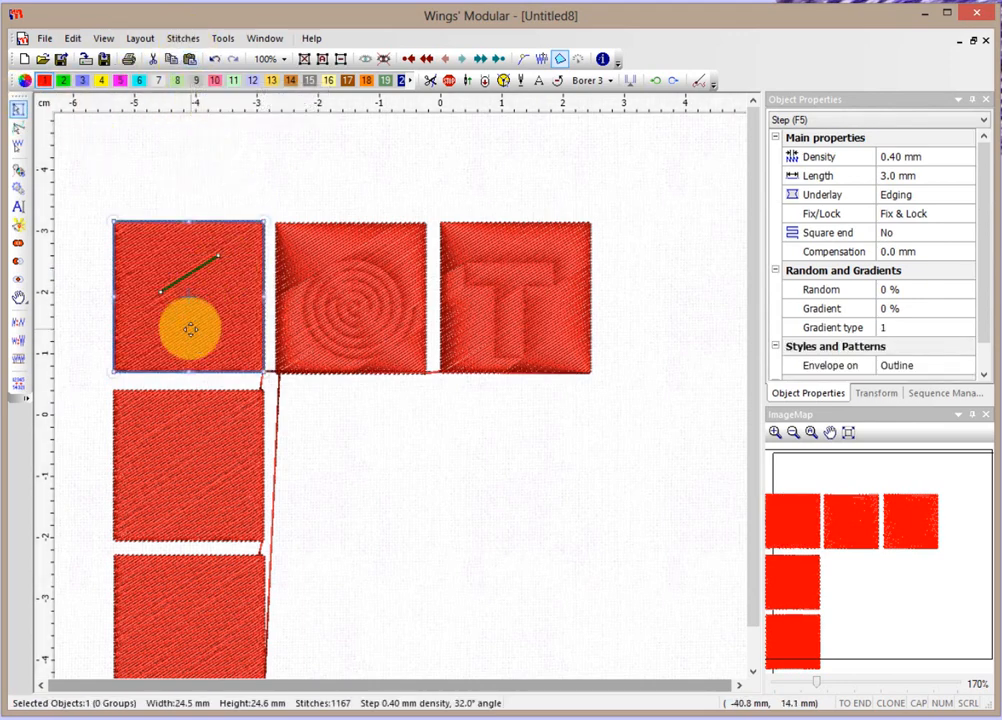
{"action": "left_click_drag", "start_coordinate": [190, 325], "coordinate": [611, 331]}
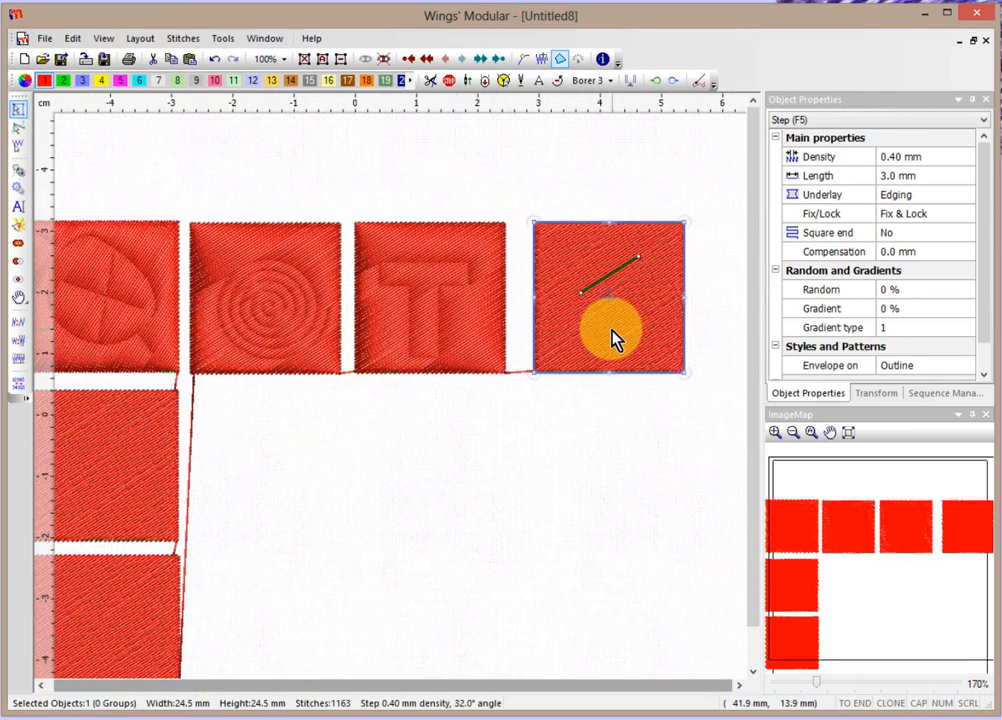
Add a vector fill to the new square using the Webdings character H, a house symbol, at size 2.5 cm.
{"action": "right_click", "coordinate": [612, 331]}
{"action": "mouse_move", "coordinate": [624, 355]}
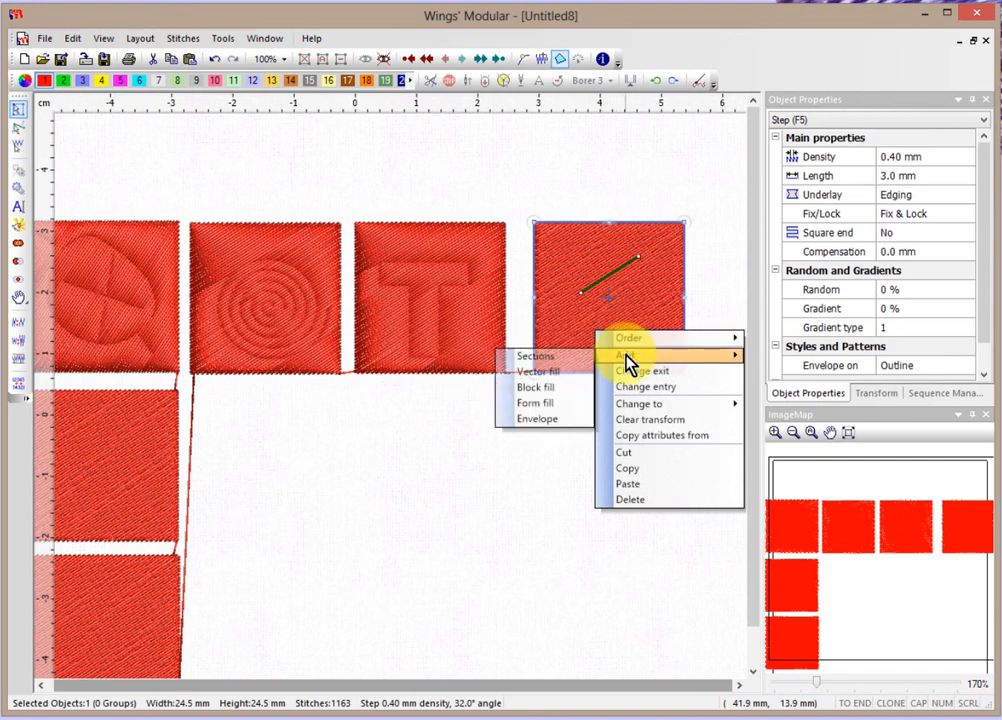
{"action": "left_click", "coordinate": [575, 373]}
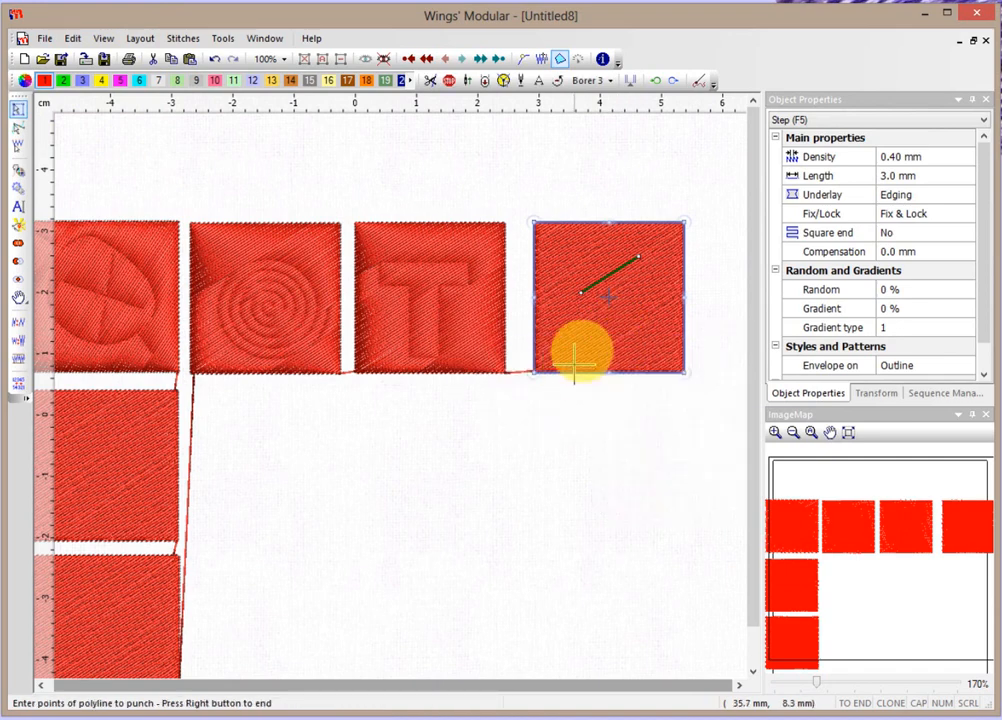
{"action": "right_click", "coordinate": [583, 333]}
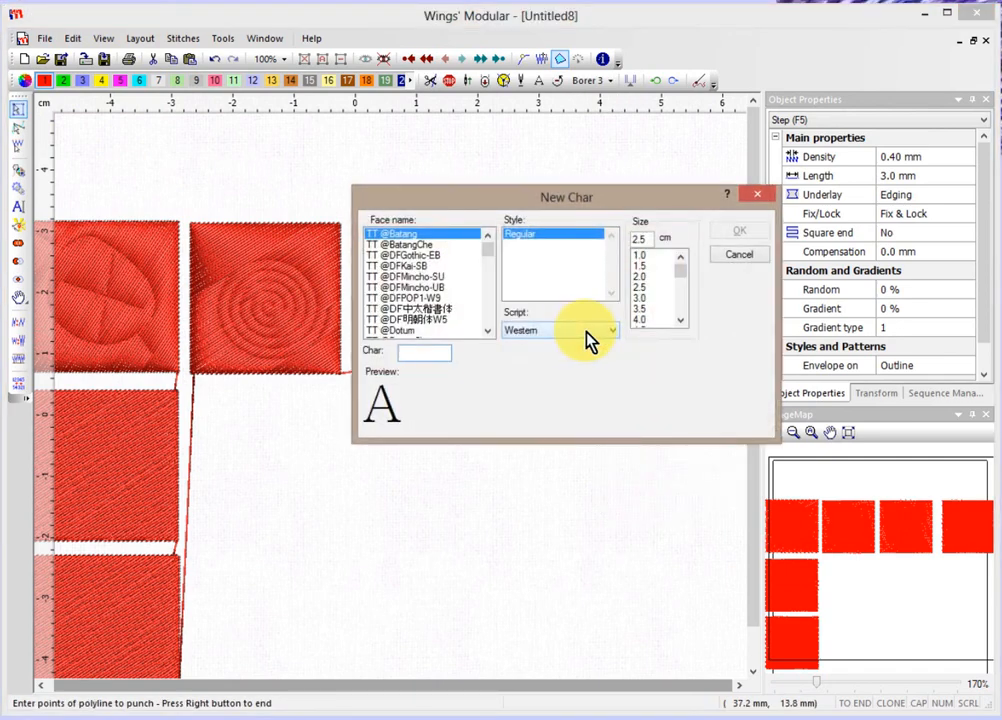
{"action": "left_click_drag", "start_coordinate": [489, 258], "coordinate": [493, 322]}
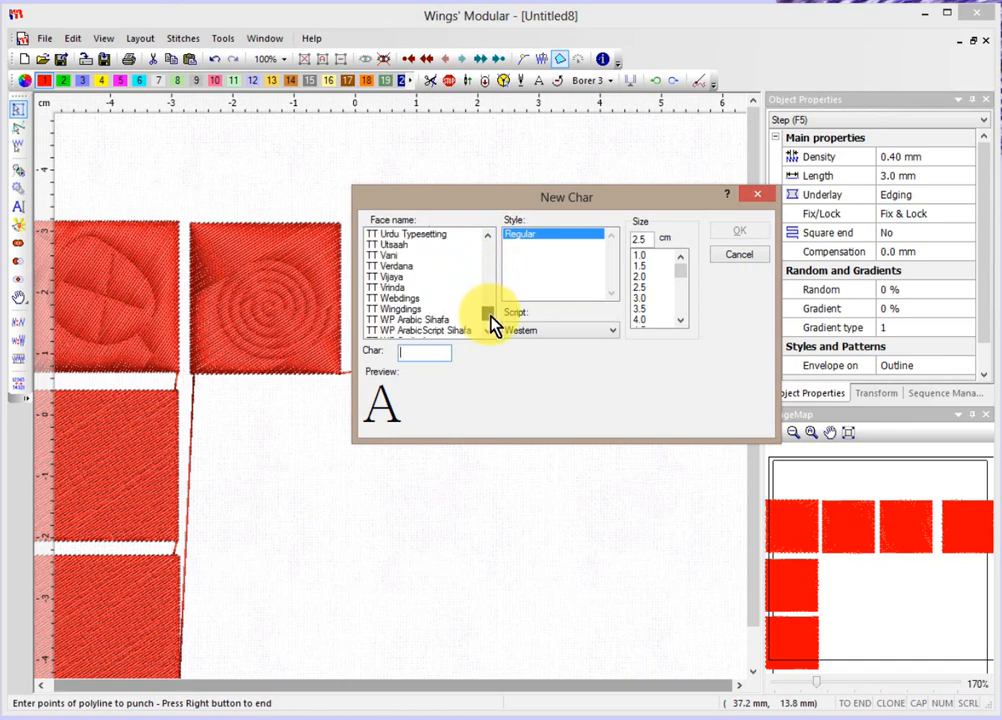
{"action": "left_click", "coordinate": [400, 298]}
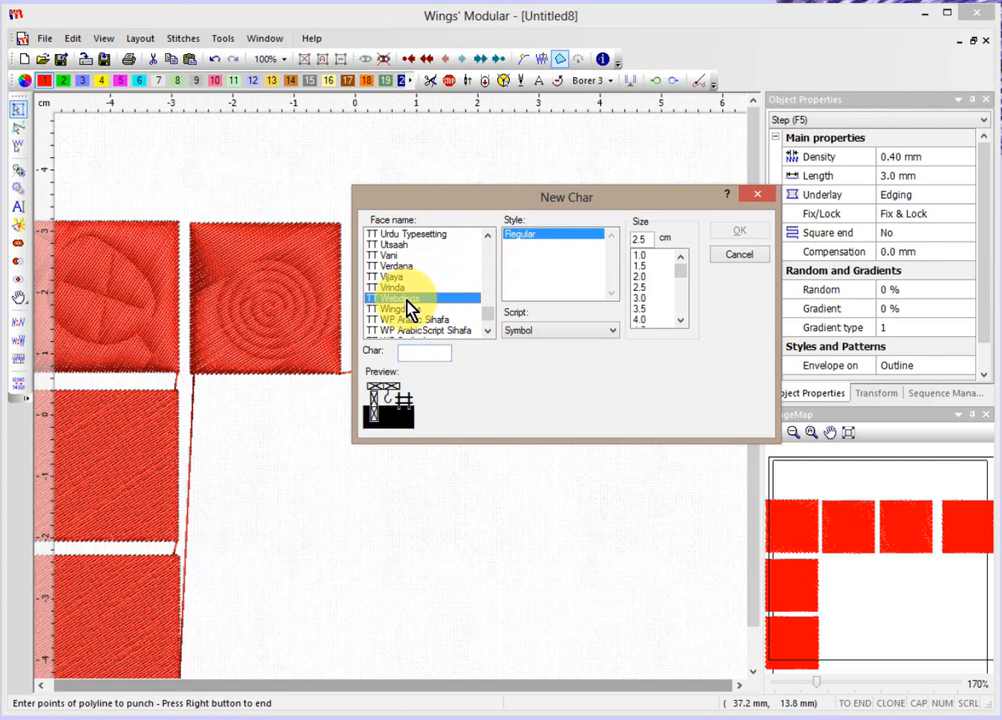
{"action": "left_click", "coordinate": [412, 352]}
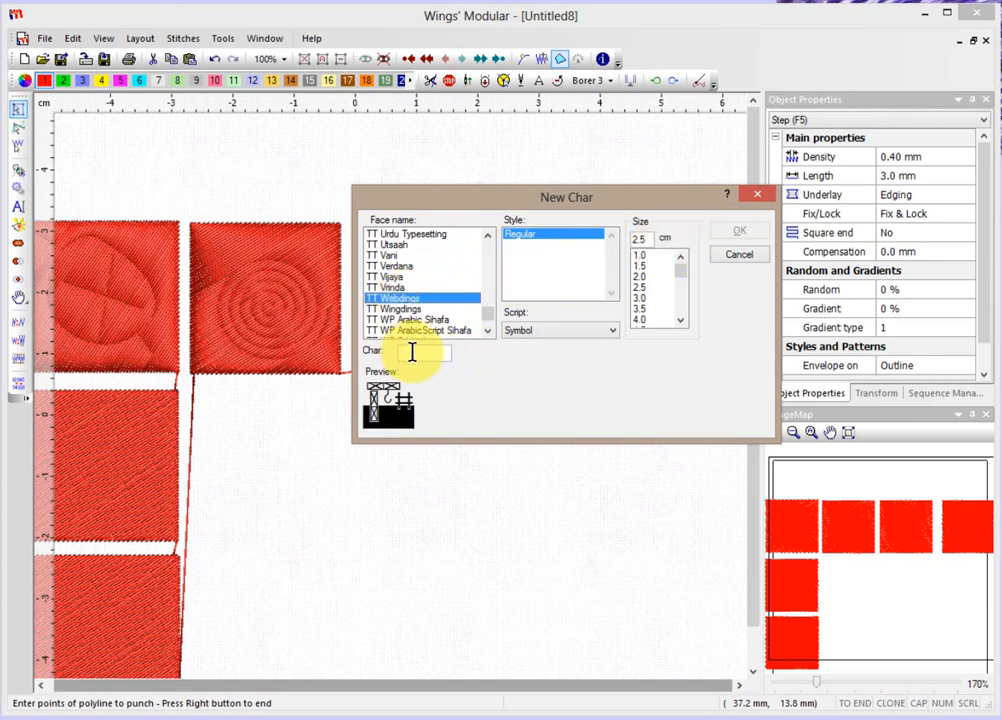
{"action": "type", "text": "H"}
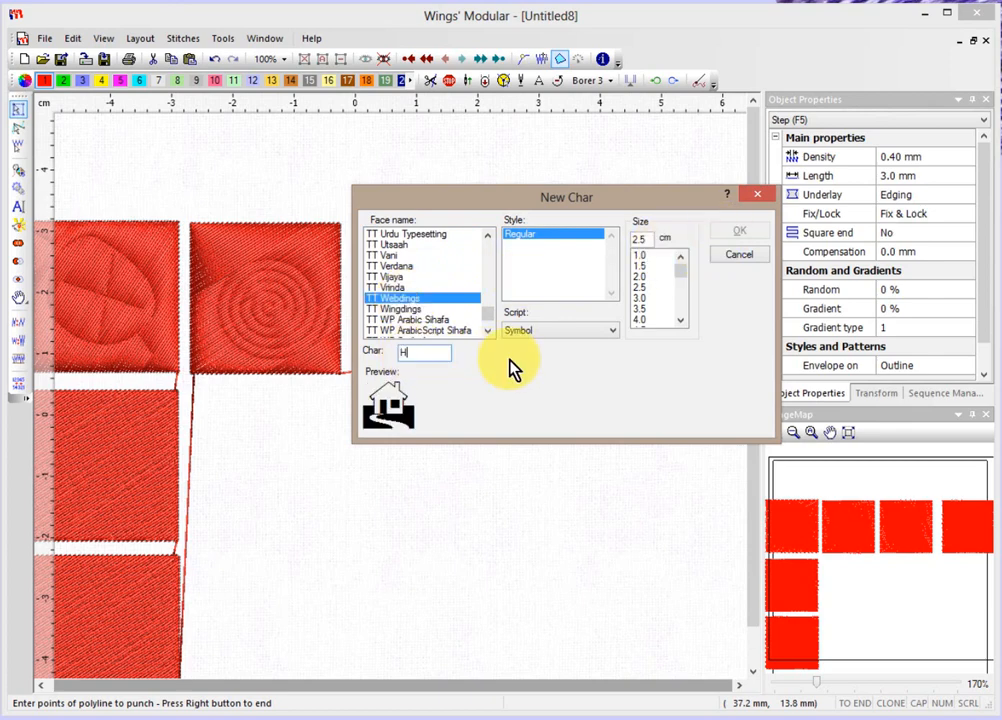
{"action": "left_click", "coordinate": [739, 230]}
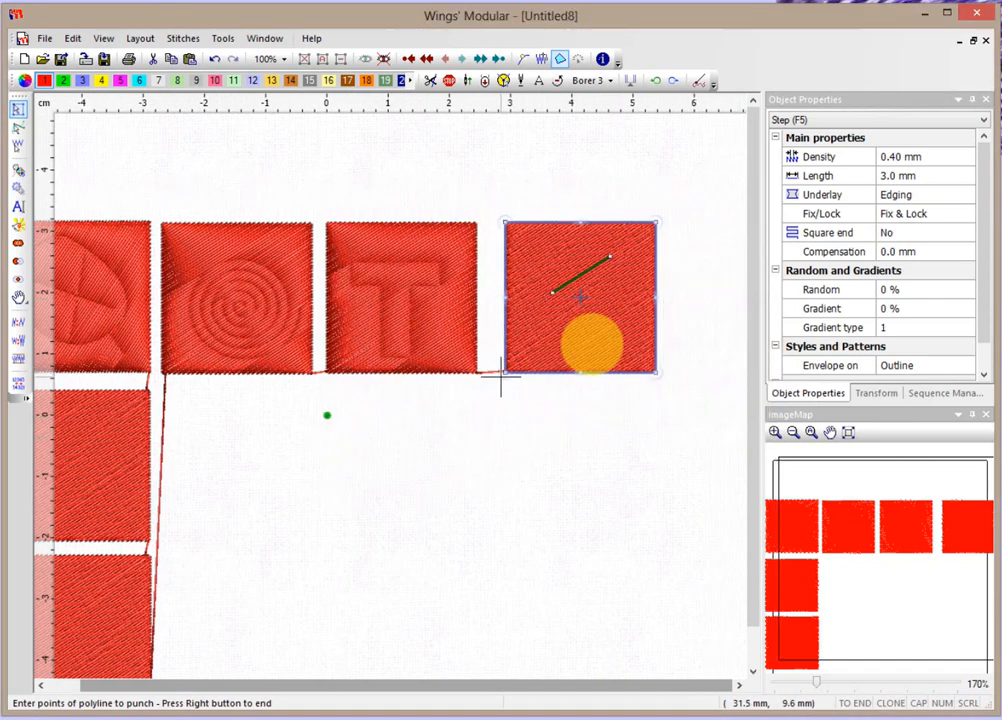
{"action": "left_click", "coordinate": [530, 348]}
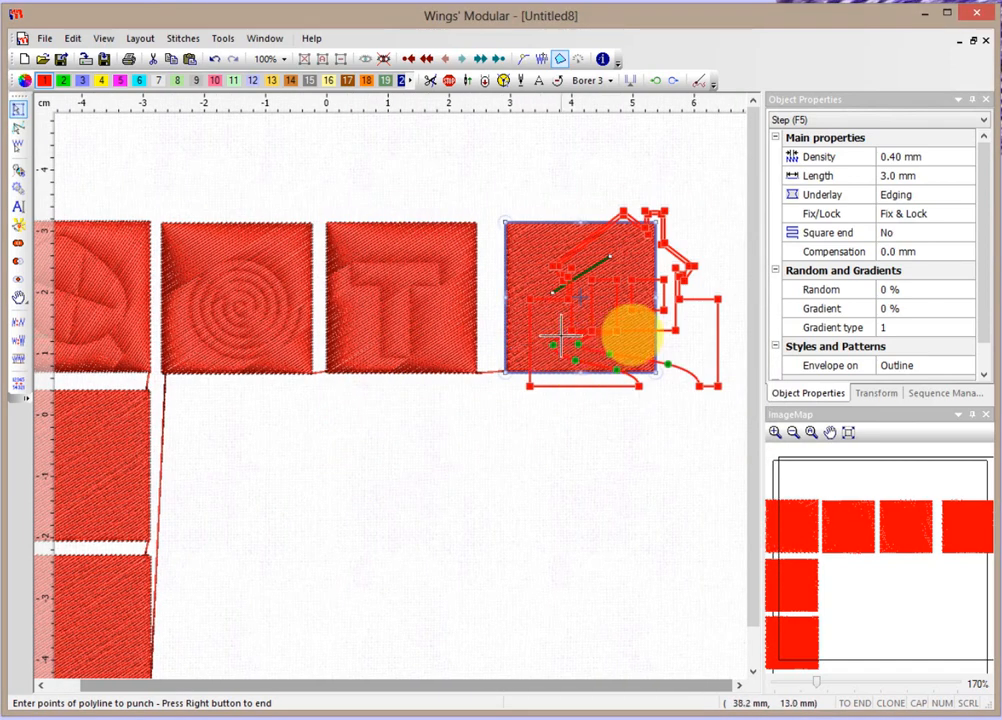
{"action": "right_click", "coordinate": [560, 340]}
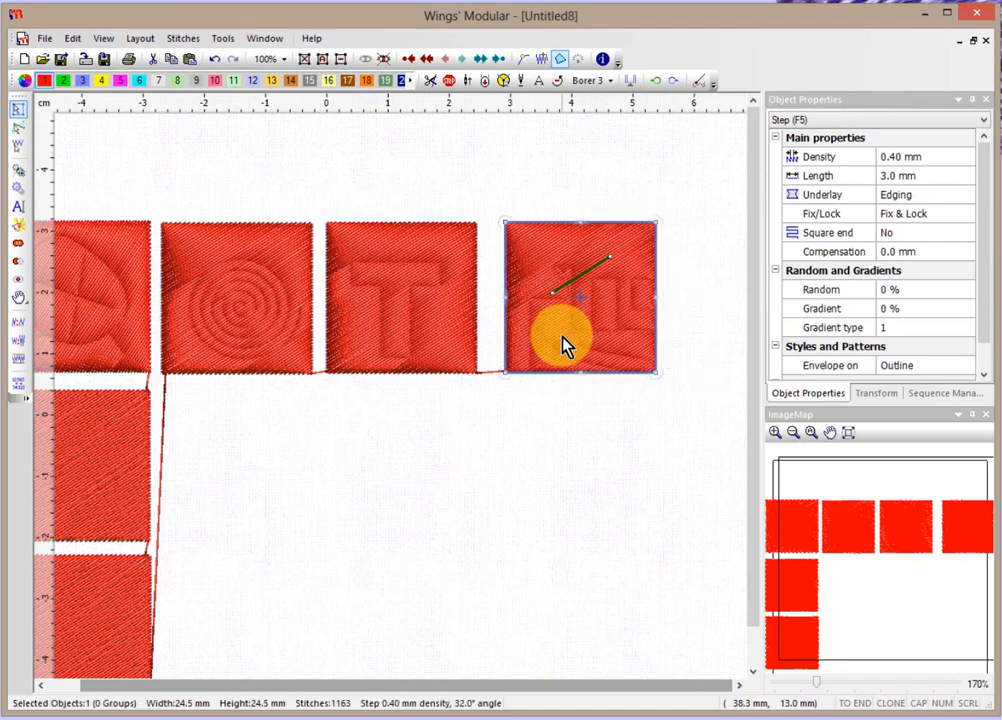
Reshape the house square's outline by moving its lower-right corner about 14 mm outward and its lower-left corner about 4.4 mm down.
{"action": "scroll", "coordinate": [563, 343], "scroll_direction": "up", "scroll_amount": 2}
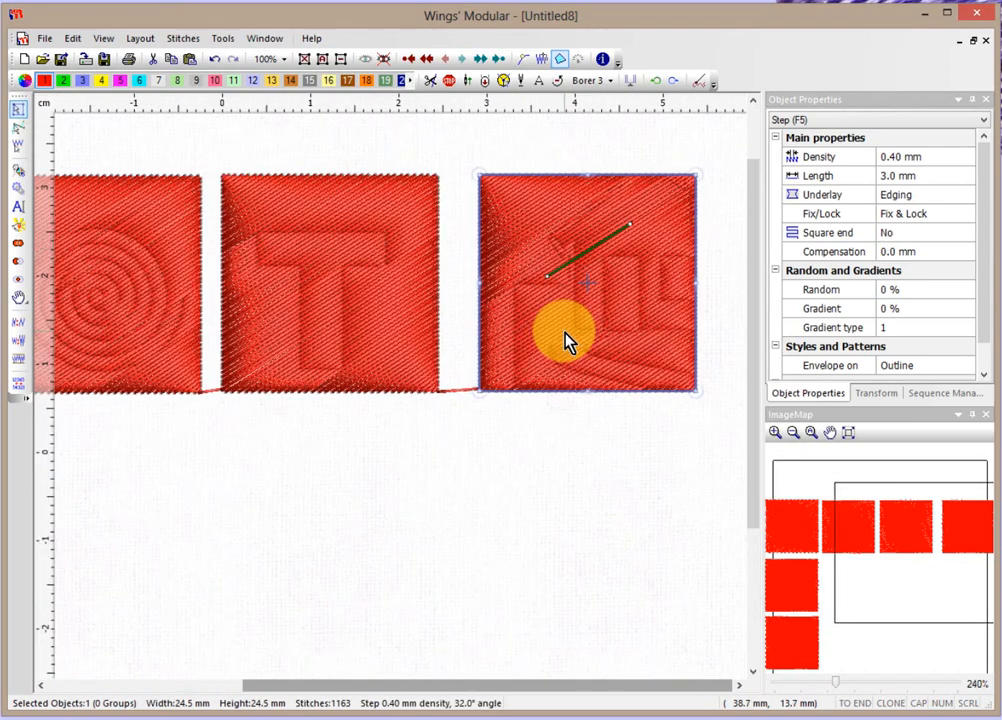
{"action": "scroll", "coordinate": [565, 343], "scroll_direction": "down", "scroll_amount": 2}
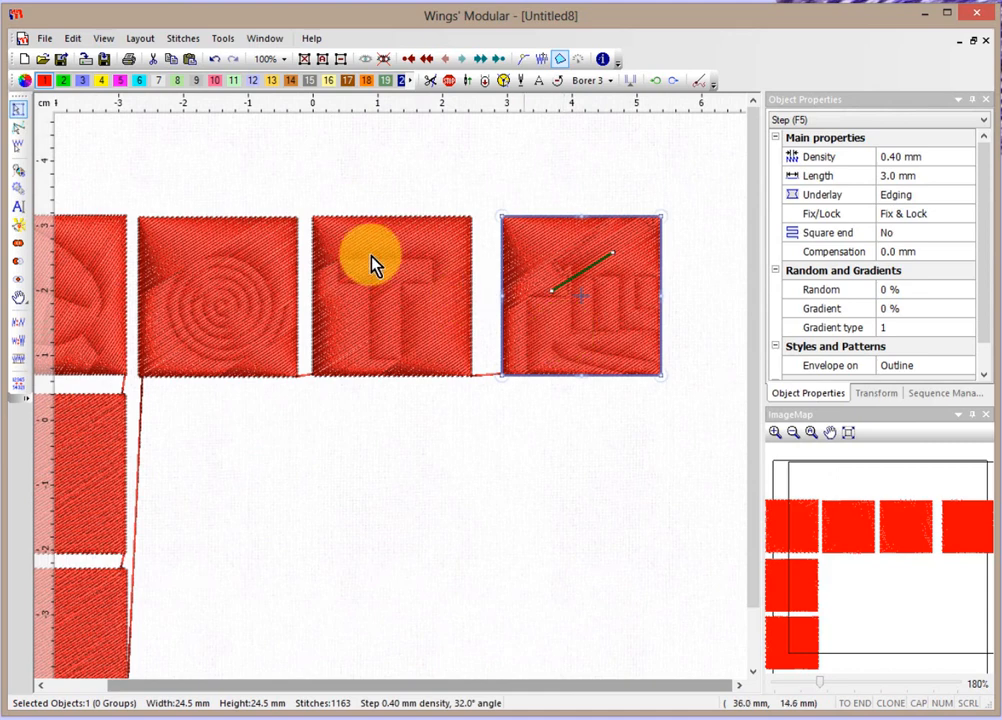
{"action": "left_click", "coordinate": [22, 133]}
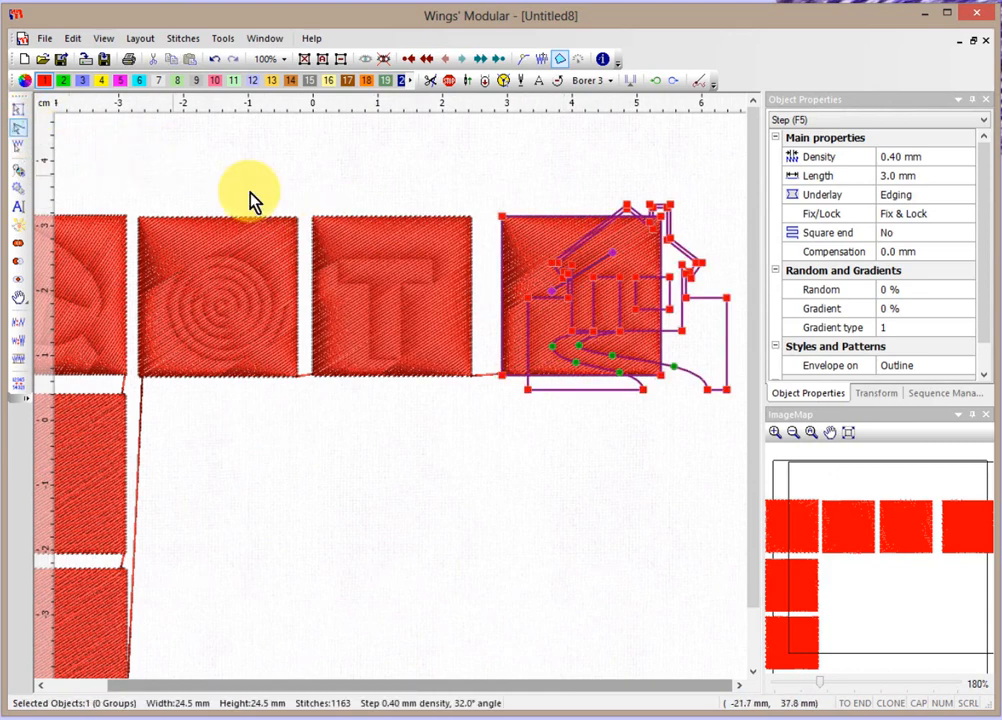
{"action": "left_click_drag", "start_coordinate": [662, 379], "coordinate": [685, 404]}
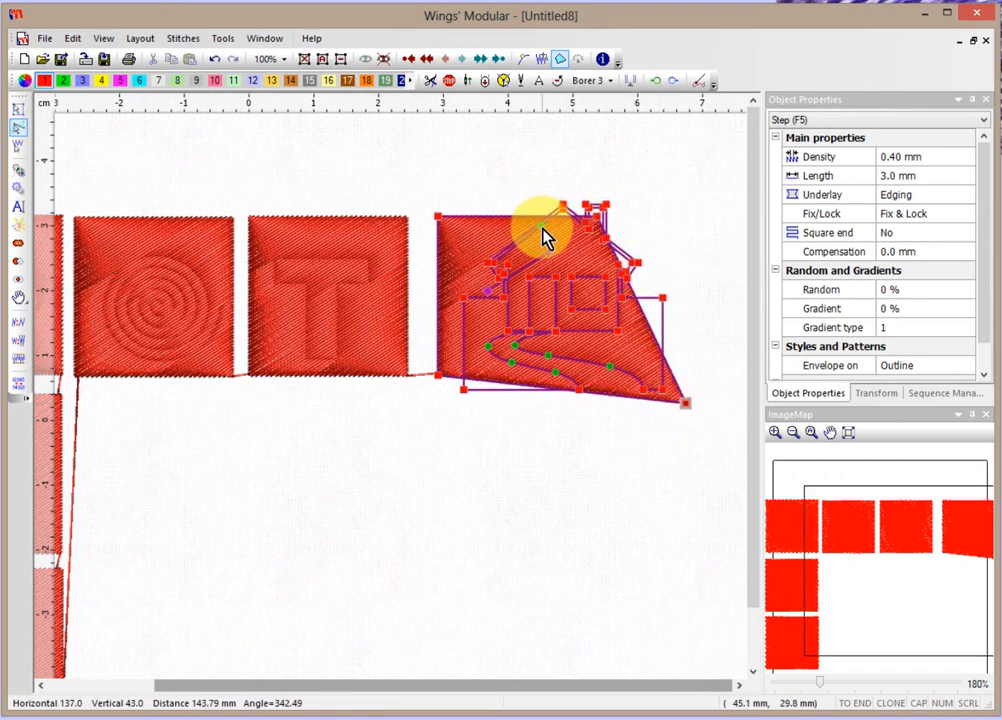
{"action": "left_click_drag", "start_coordinate": [440, 377], "coordinate": [441, 408]}
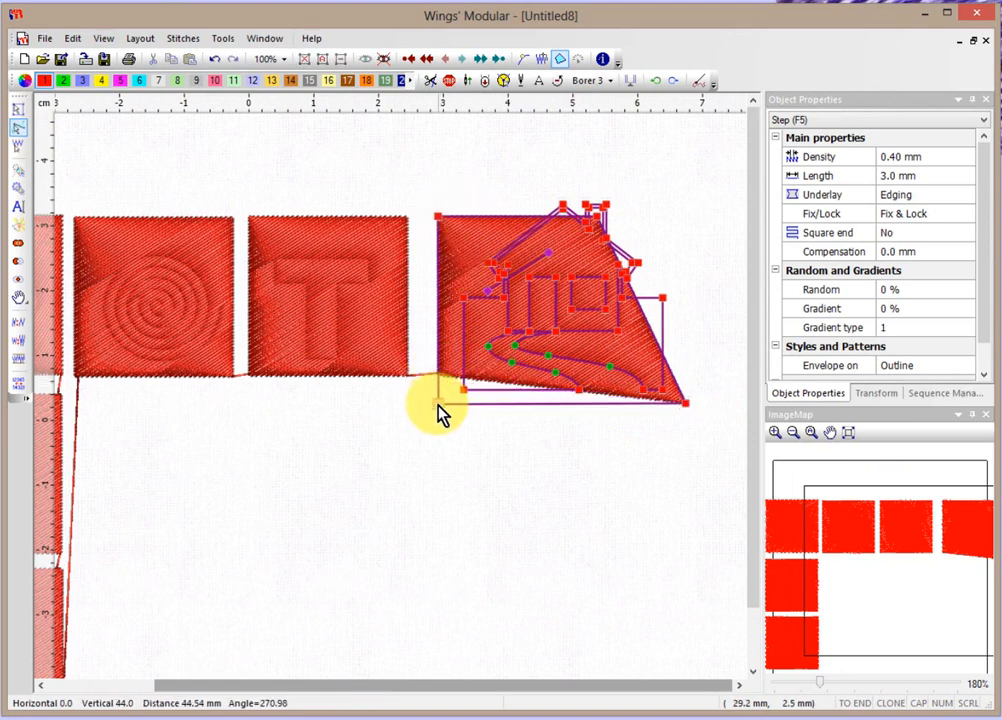
{"action": "left_click", "coordinate": [522, 198]}
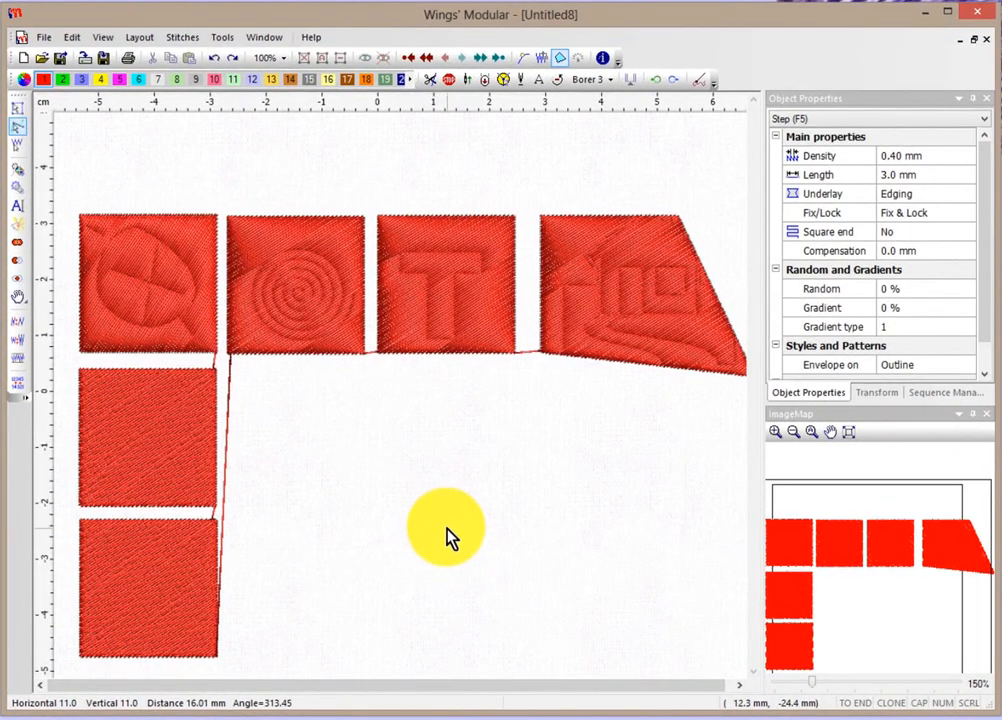
Add a block fill to the square below the first one, drawing a three-point U-shaped curve about 5 mm wide as its repeating motif.
{"action": "left_click", "coordinate": [136, 411]}
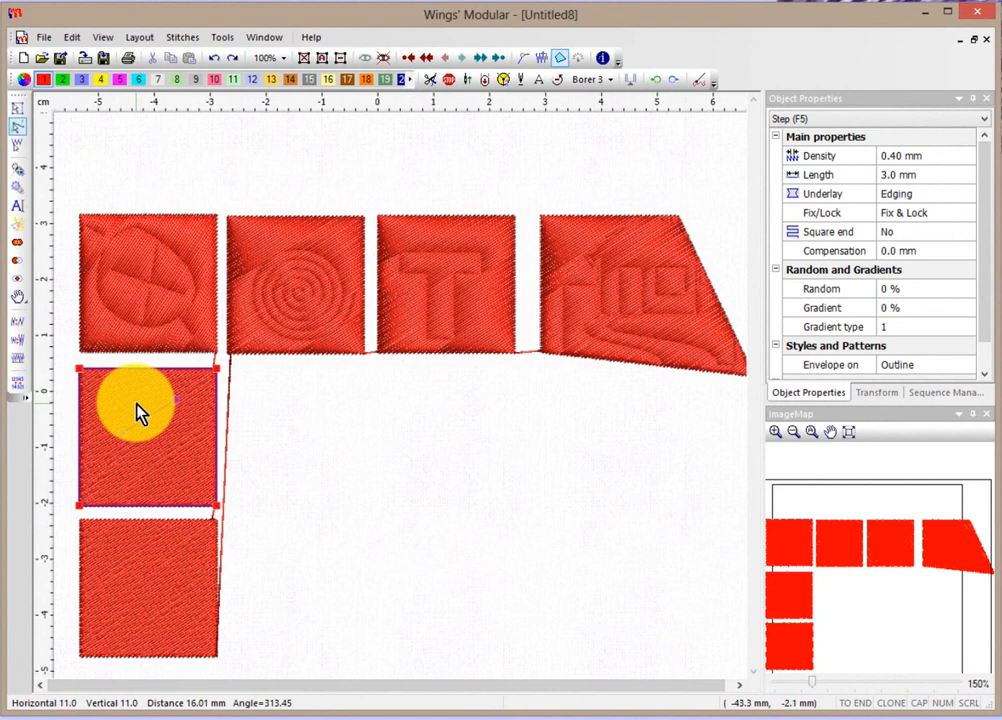
{"action": "left_click", "coordinate": [18, 108]}
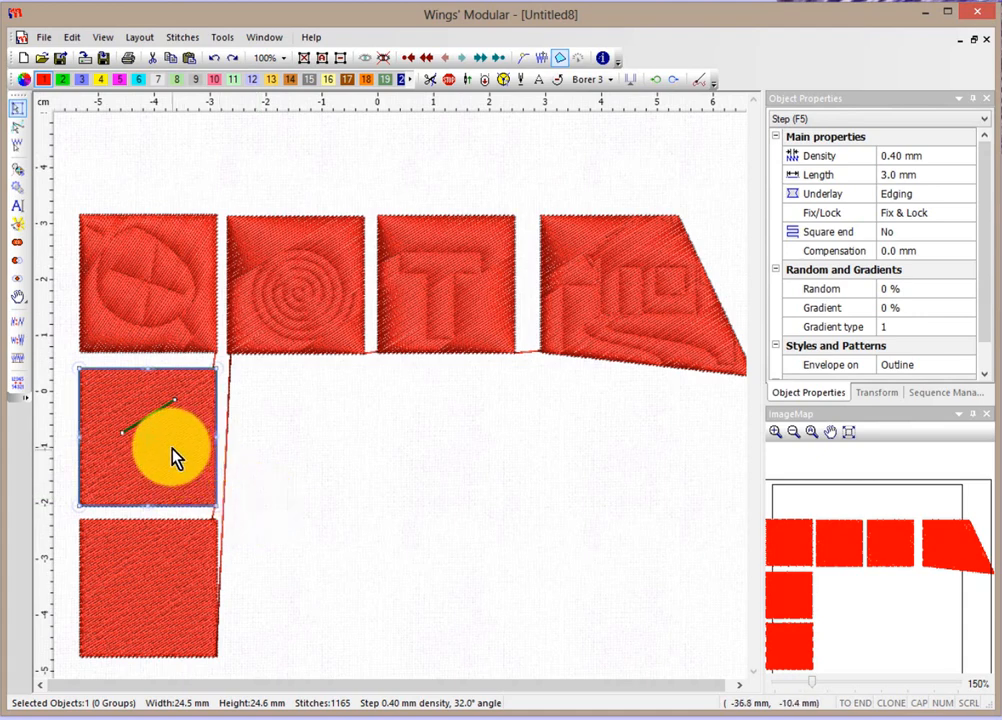
{"action": "right_click", "coordinate": [178, 428]}
{"action": "mouse_move", "coordinate": [181, 430]}
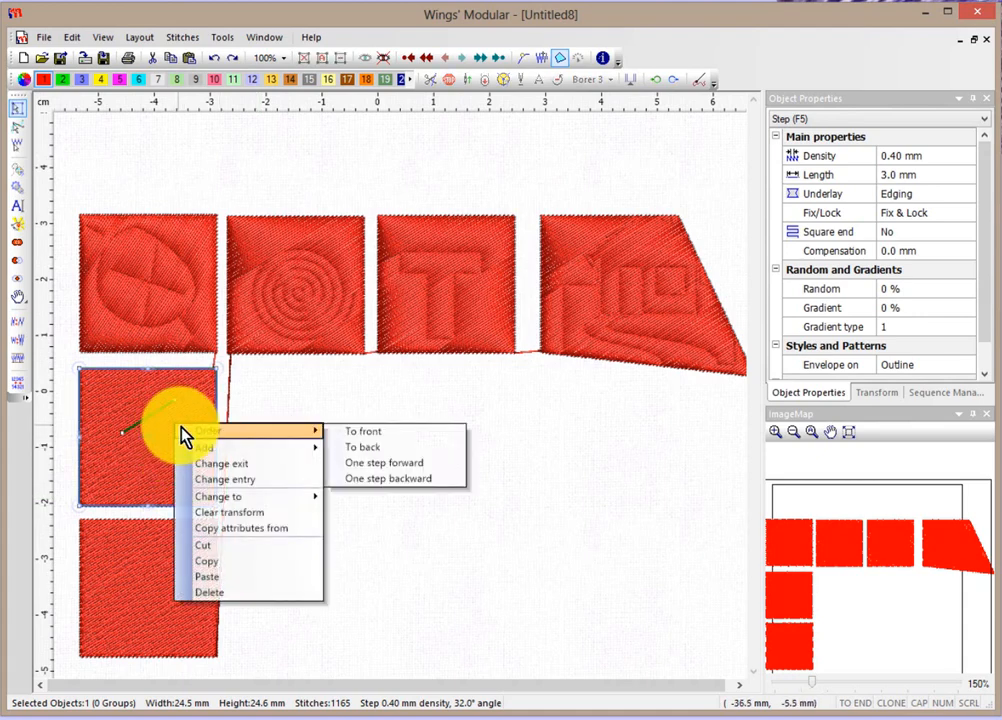
{"action": "left_click", "coordinate": [377, 486]}
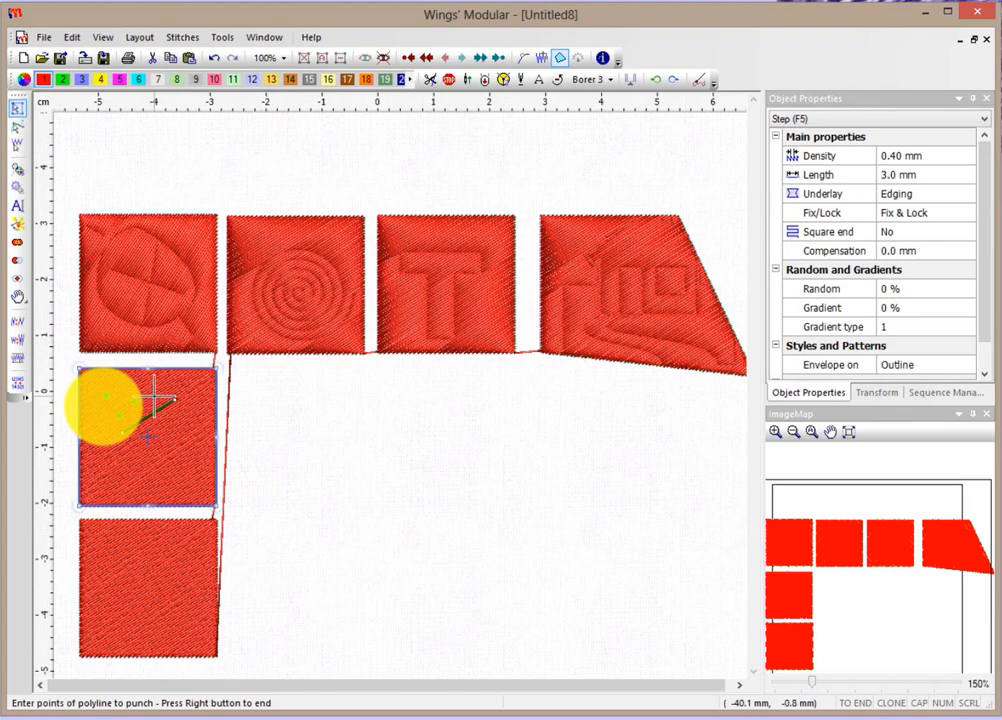
{"action": "right_click", "coordinate": [155, 401]}
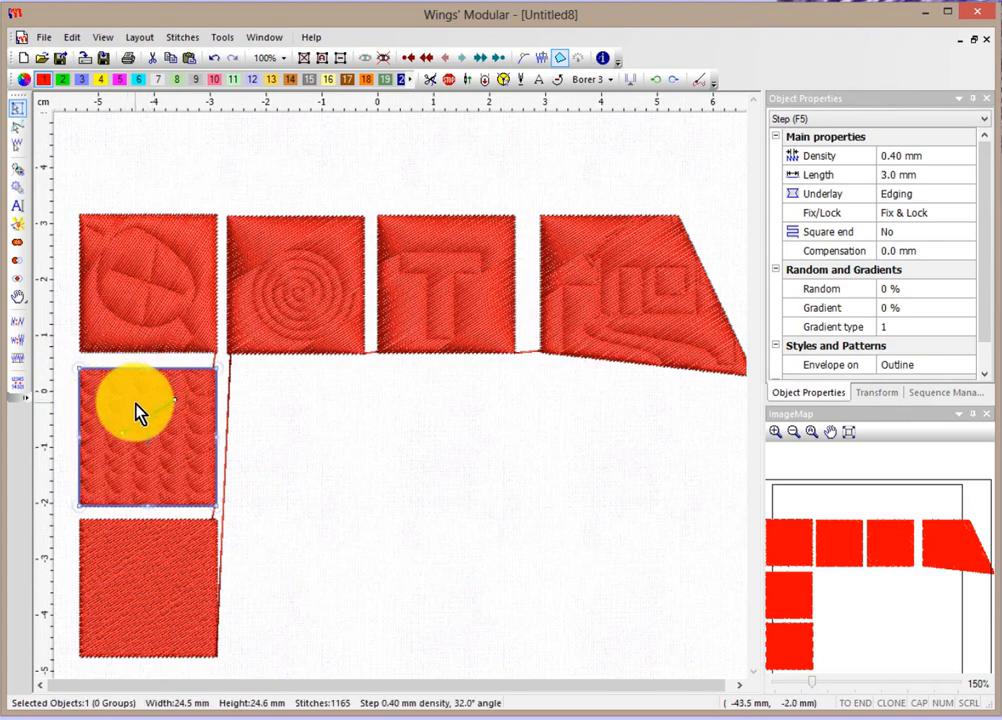
Move the block-fill square's upper-left corner slightly outward and turn its stitch-direction line to nearly vertical by repositioning both ends.
{"action": "scroll", "coordinate": [138, 412], "scroll_direction": "up", "scroll_amount": 5}
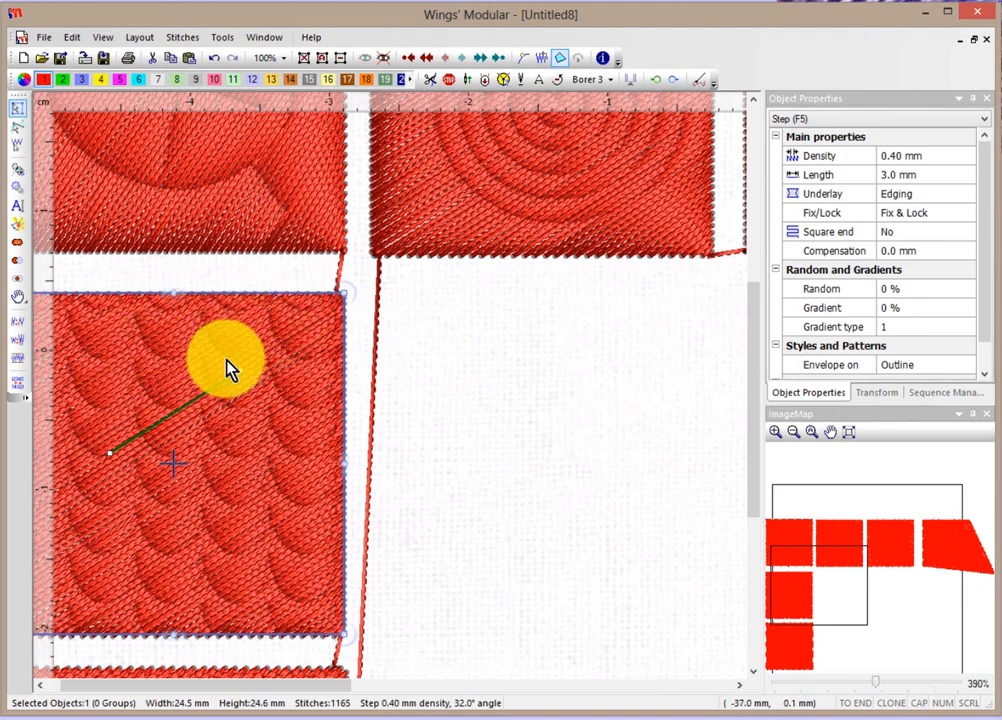
{"action": "left_click", "coordinate": [39, 686]}
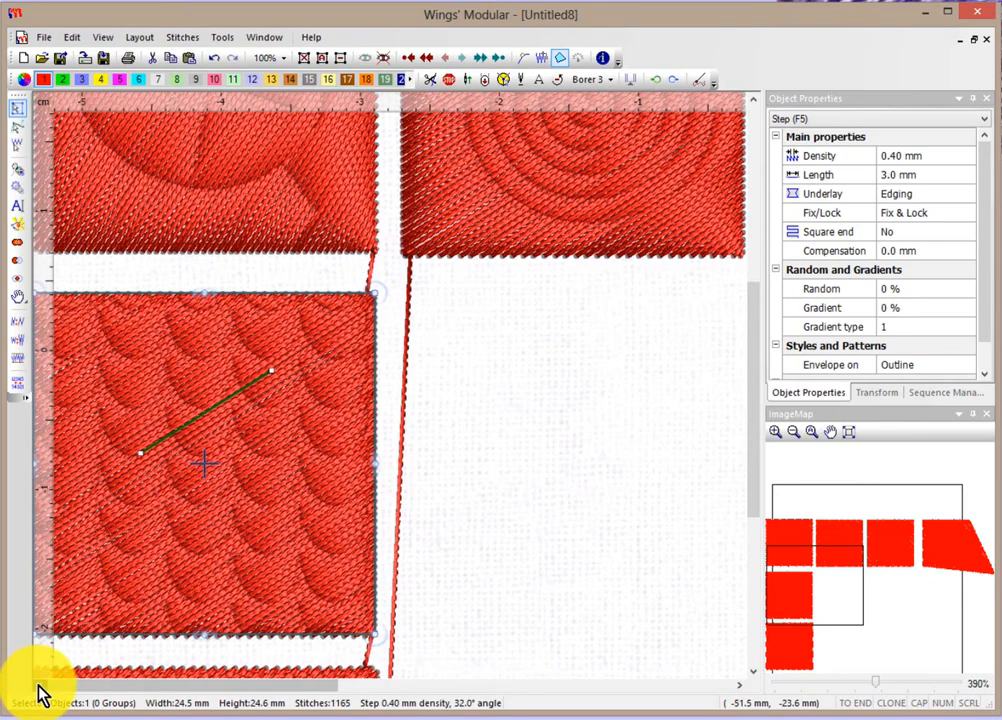
{"action": "scroll", "coordinate": [432, 474], "scroll_direction": "up", "scroll_amount": 1}
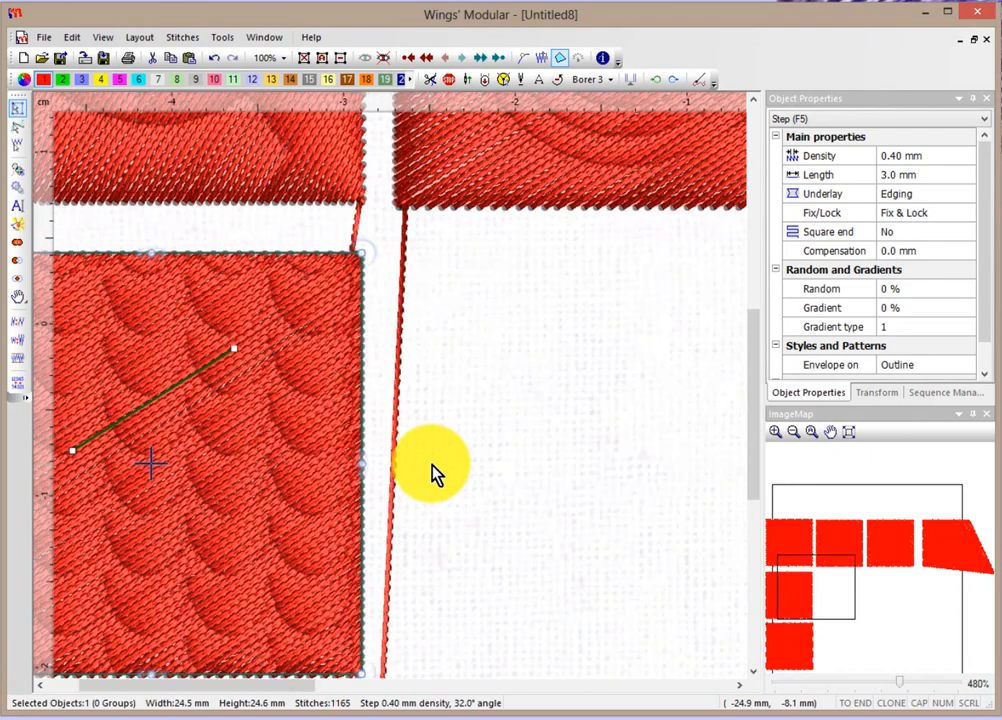
{"action": "scroll", "coordinate": [432, 474], "scroll_direction": "down", "scroll_amount": 2}
{"action": "scroll", "coordinate": [127, 468], "scroll_direction": "up", "scroll_amount": 1}
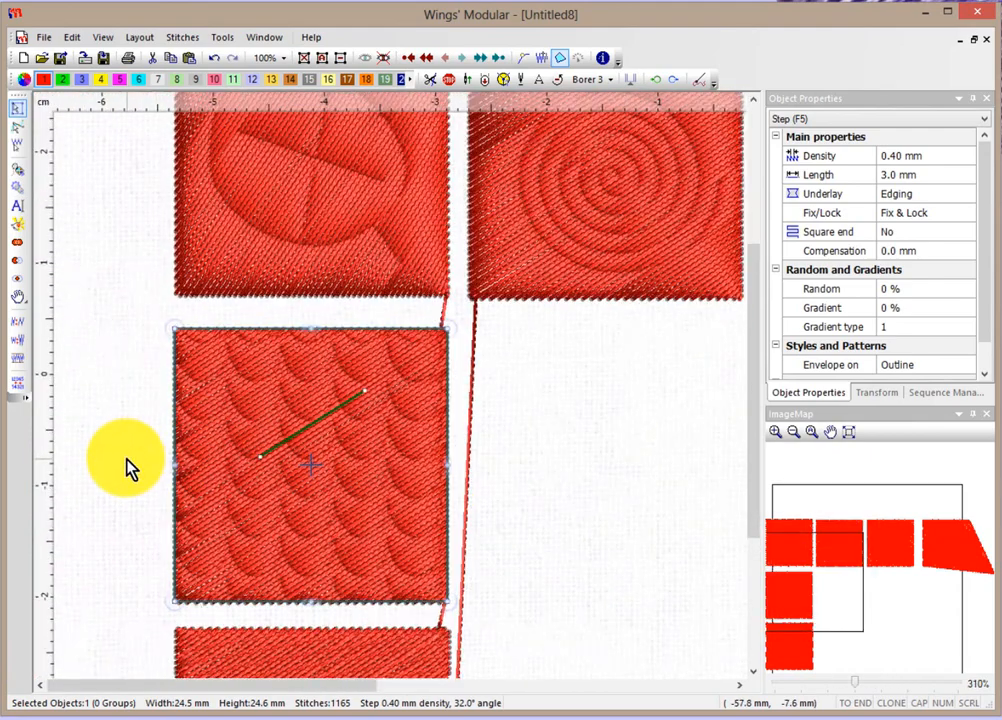
{"action": "scroll", "coordinate": [127, 468], "scroll_direction": "up", "scroll_amount": 1}
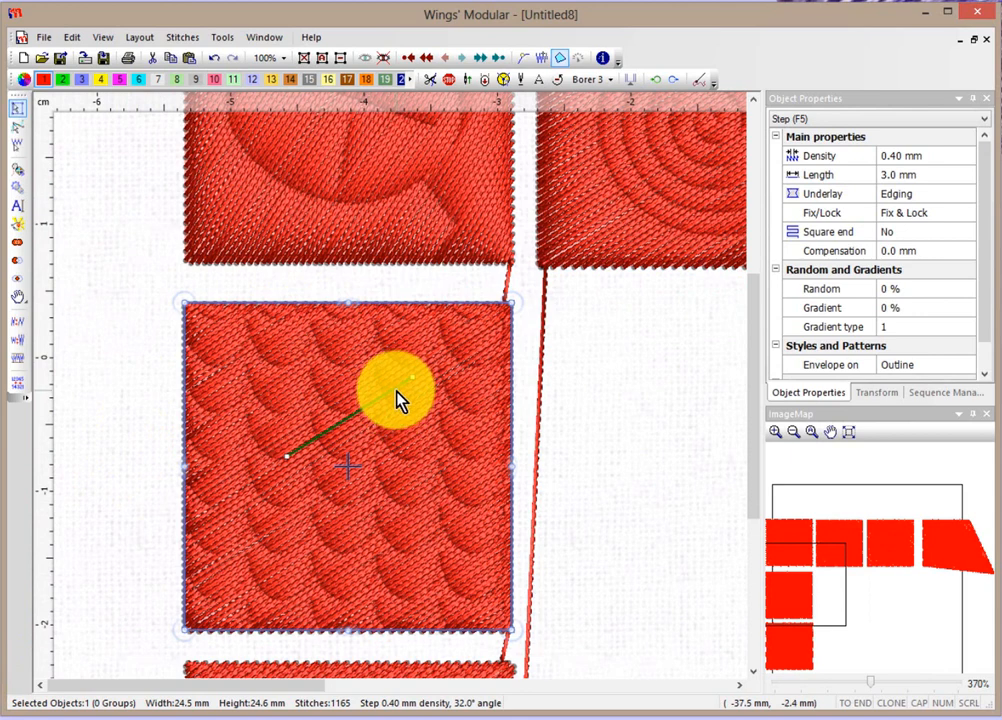
{"action": "left_click", "coordinate": [18, 128]}
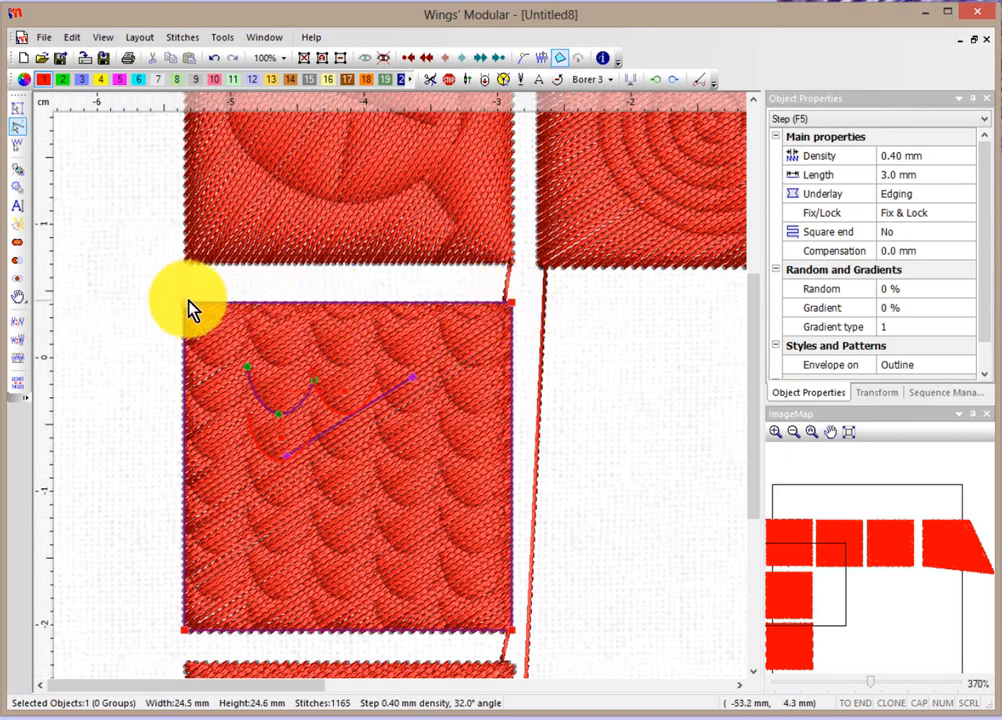
{"action": "left_click_drag", "start_coordinate": [186, 302], "coordinate": [176, 287]}
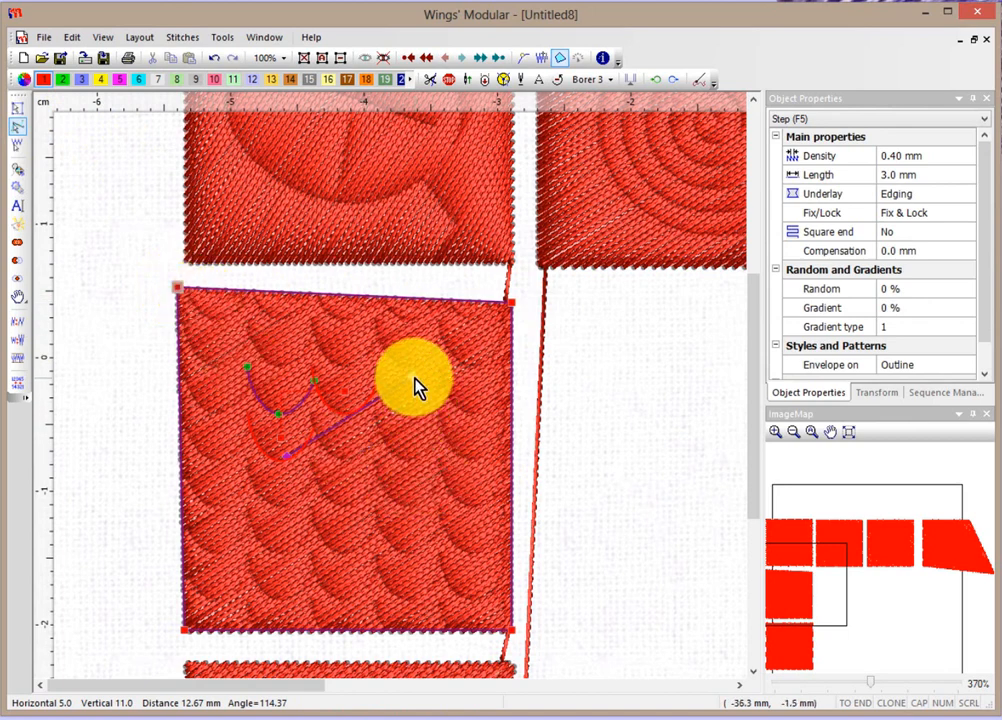
{"action": "left_click_drag", "start_coordinate": [415, 385], "coordinate": [306, 354]}
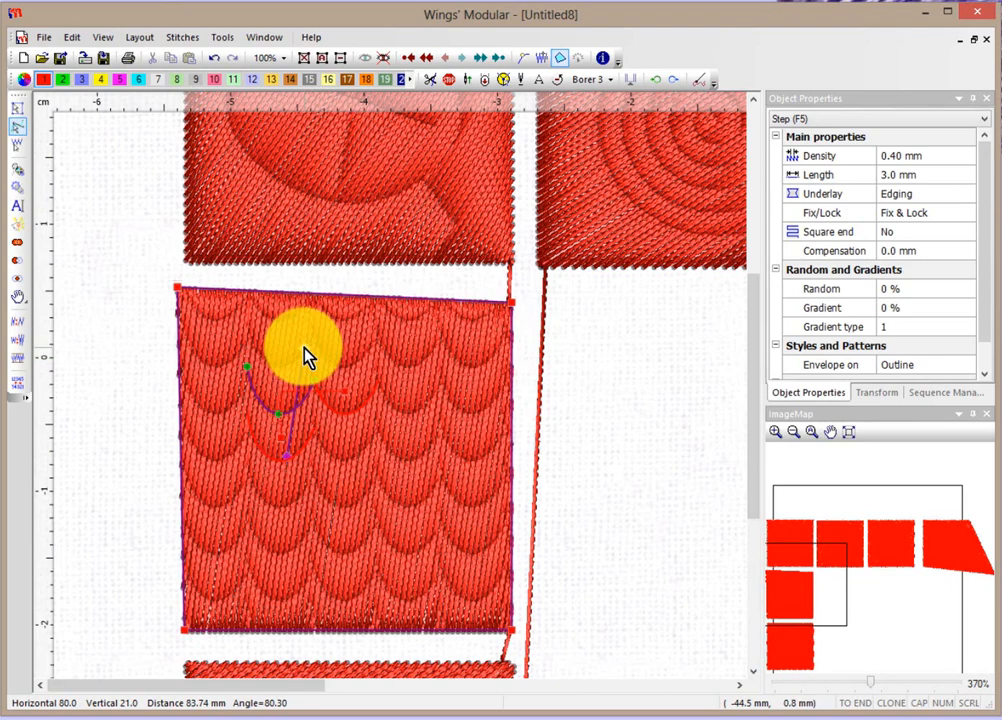
{"action": "left_click_drag", "start_coordinate": [287, 457], "coordinate": [331, 477]}
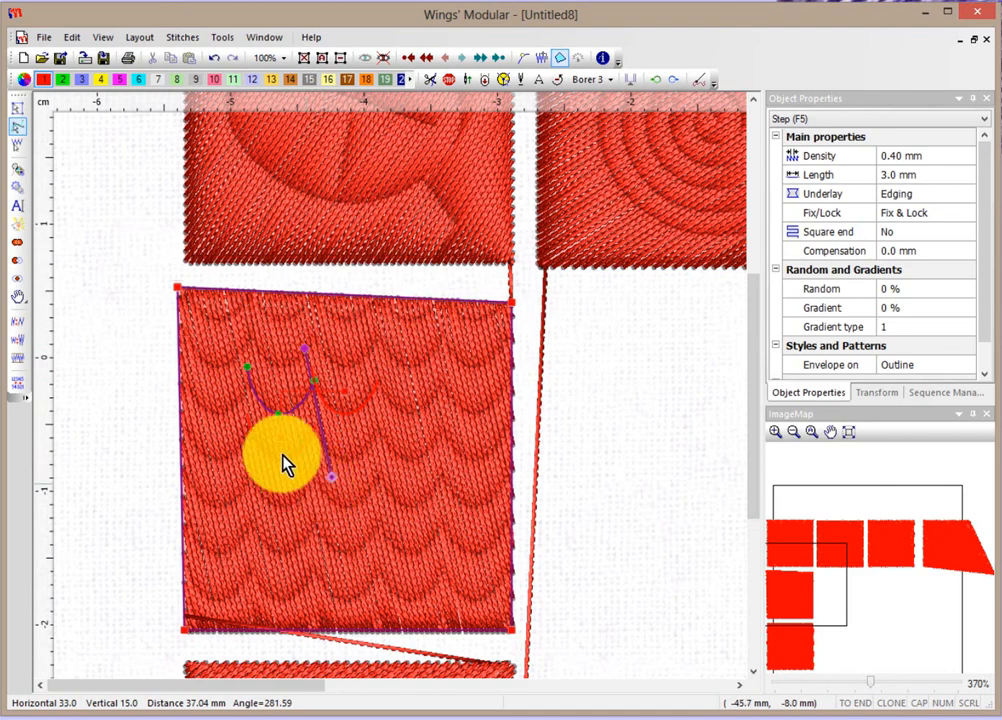
Deepen the motif's U shape by raising both end nodes of the curve and nudging its lowest node.
{"action": "scroll", "coordinate": [261, 410], "scroll_direction": "up", "scroll_amount": 1}
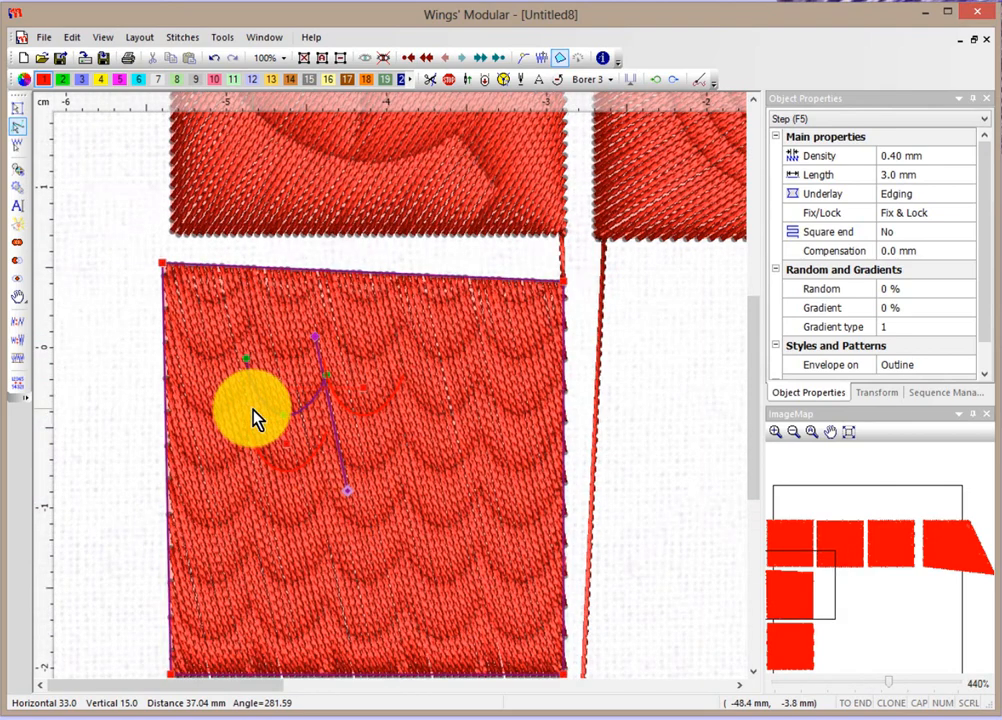
{"action": "scroll", "coordinate": [261, 410], "scroll_direction": "up", "scroll_amount": 2}
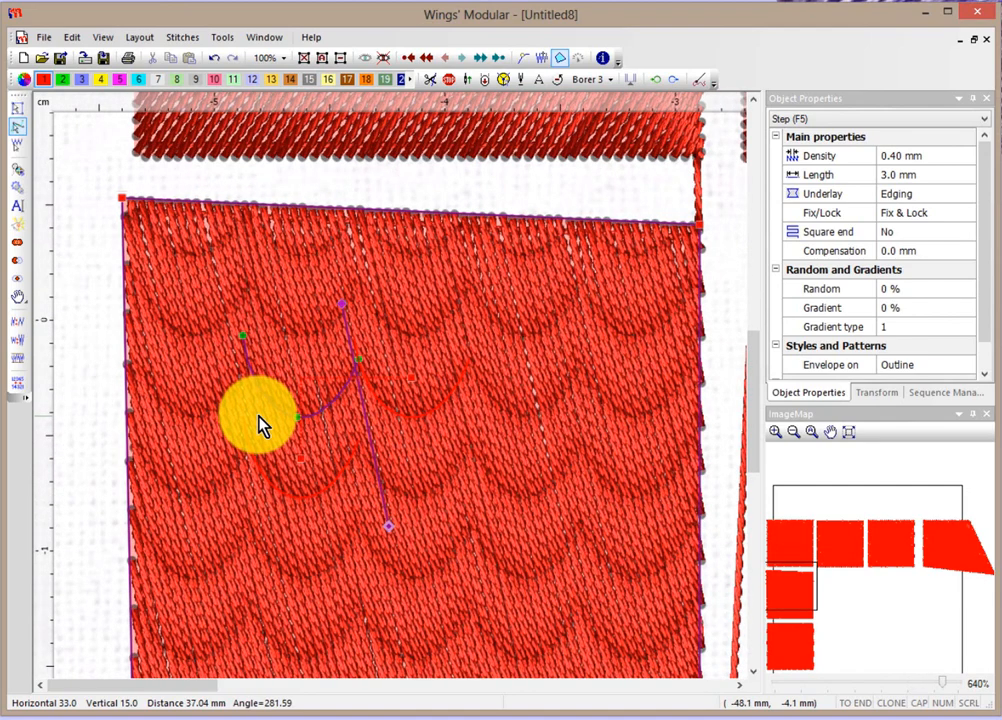
{"action": "scroll", "coordinate": [257, 420], "scroll_direction": "up", "scroll_amount": 1}
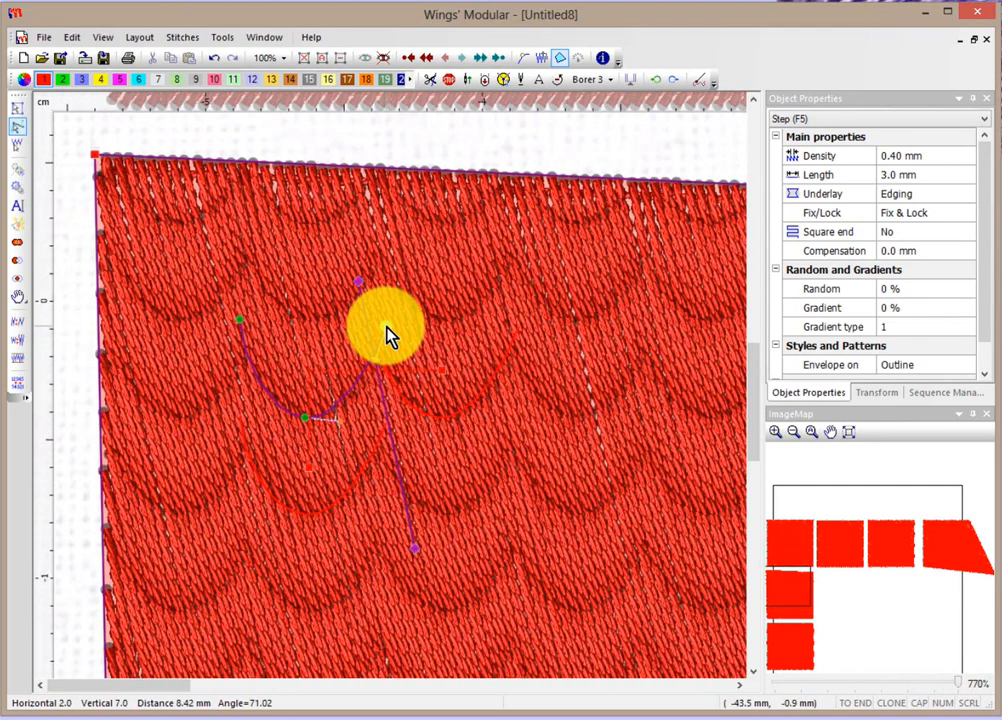
{"action": "left_click", "coordinate": [386, 327]}
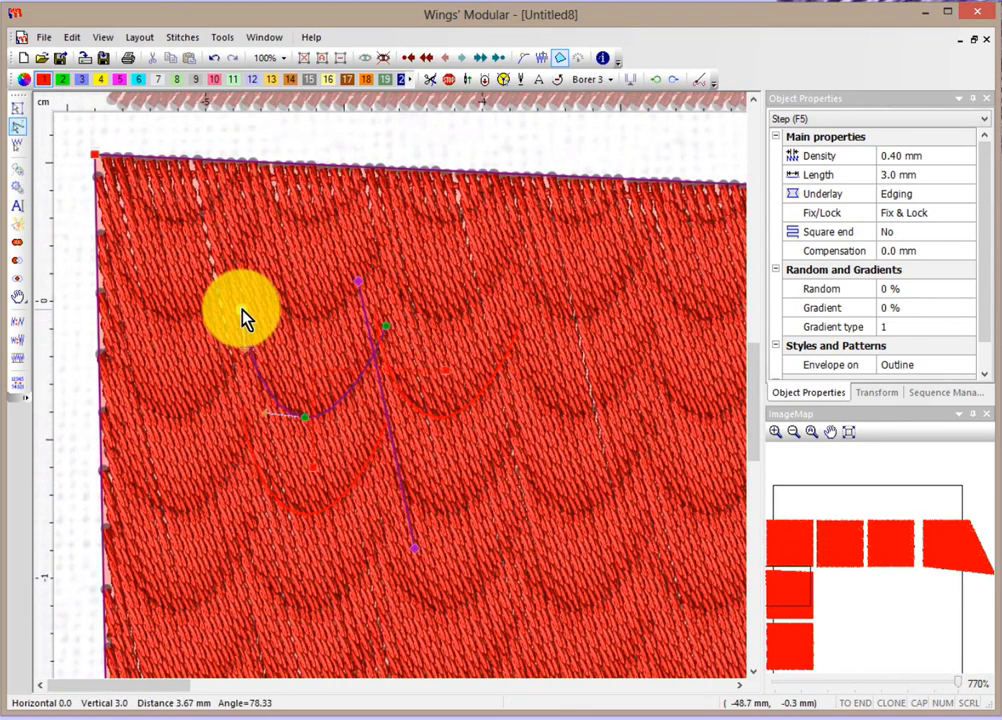
{"action": "left_click", "coordinate": [242, 308]}
{"action": "mouse_move", "coordinate": [306, 414]}
{"action": "left_mouse_down"}
{"action": "mouse_move", "coordinate": [306, 394]}
{"action": "mouse_move", "coordinate": [304, 414]}
{"action": "left_mouse_up"}
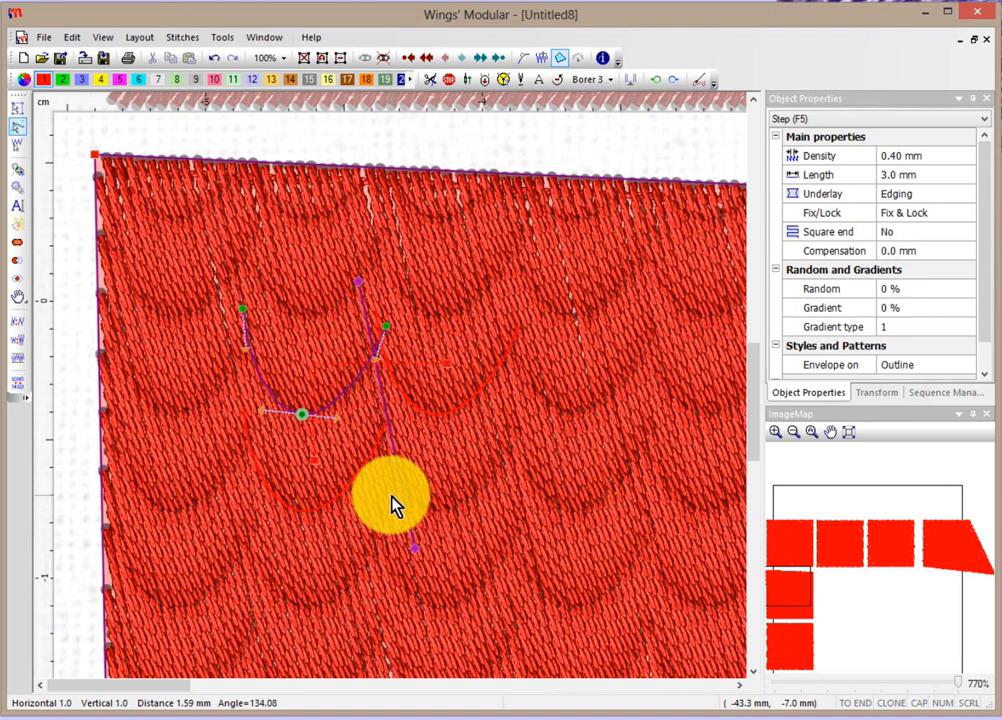
Insert a node on the right arm of the motif curve, pull it inward into an S-bend, and examine the pattern.
{"action": "right_click", "coordinate": [351, 390]}
{"action": "left_click", "coordinate": [383, 424]}
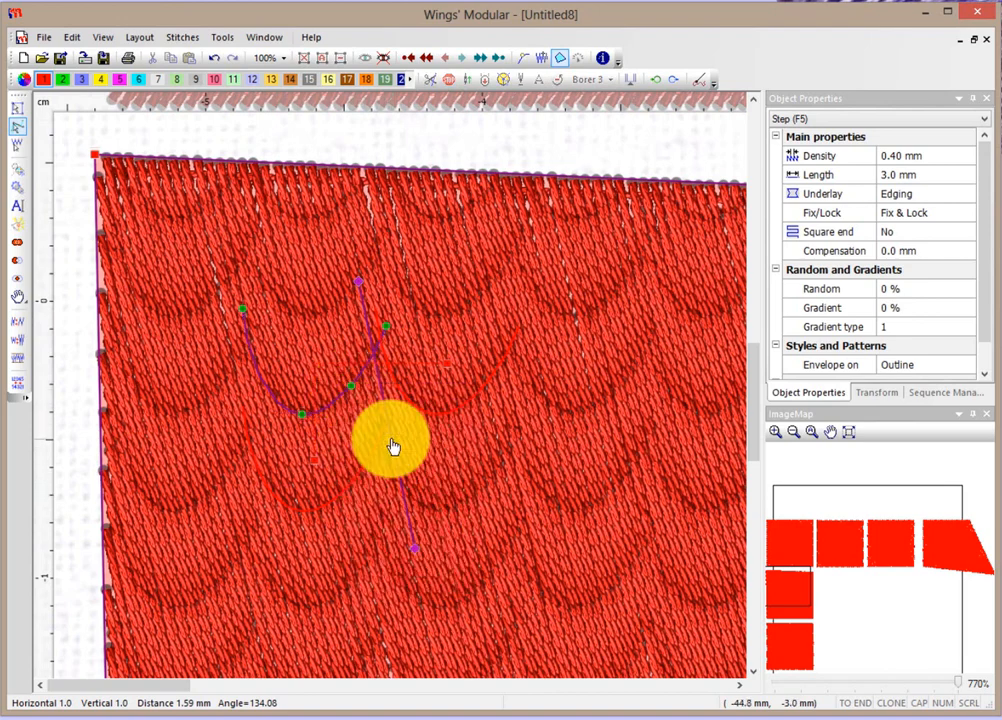
{"action": "left_click_drag", "start_coordinate": [351, 392], "coordinate": [306, 347]}
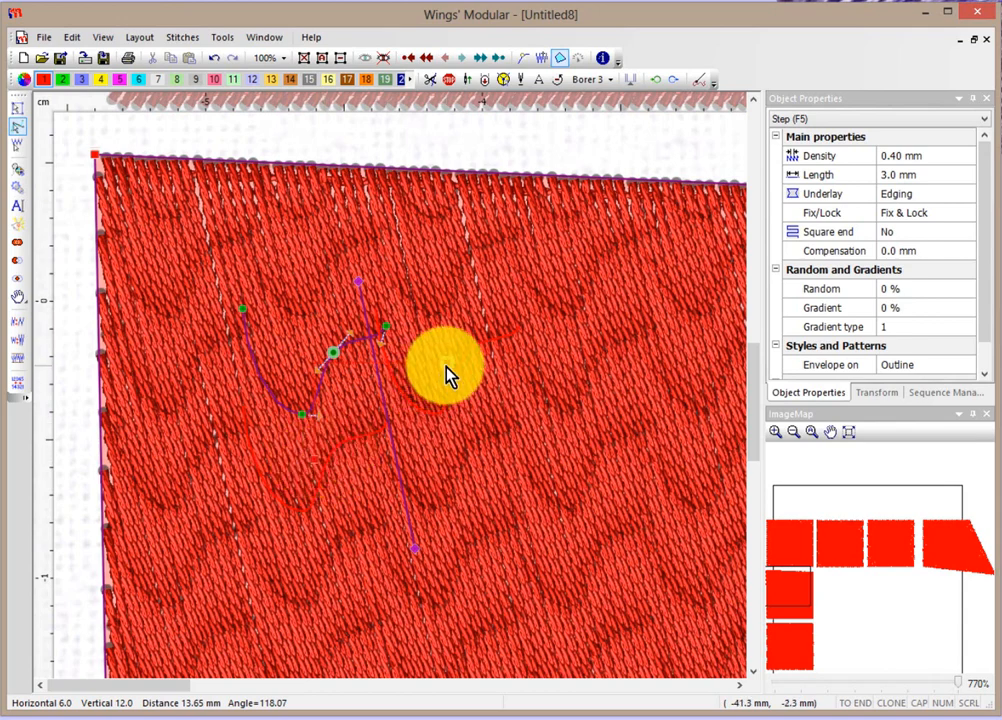
{"action": "scroll", "coordinate": [447, 378], "scroll_direction": "down", "scroll_amount": 3}
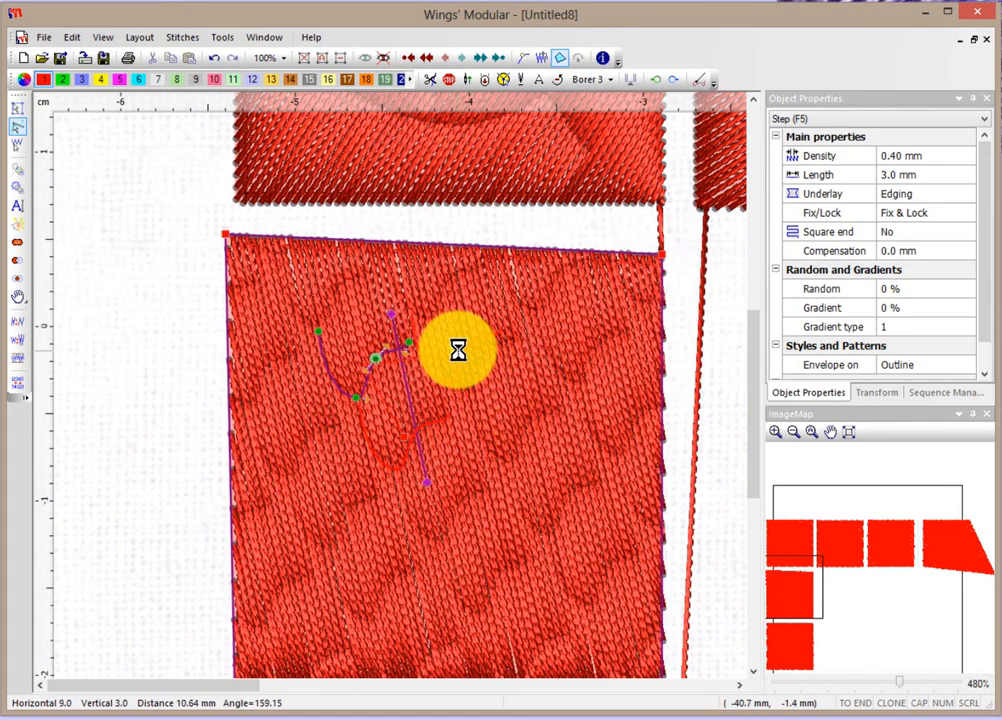
{"action": "scroll", "coordinate": [522, 430], "scroll_direction": "down", "scroll_amount": 1}
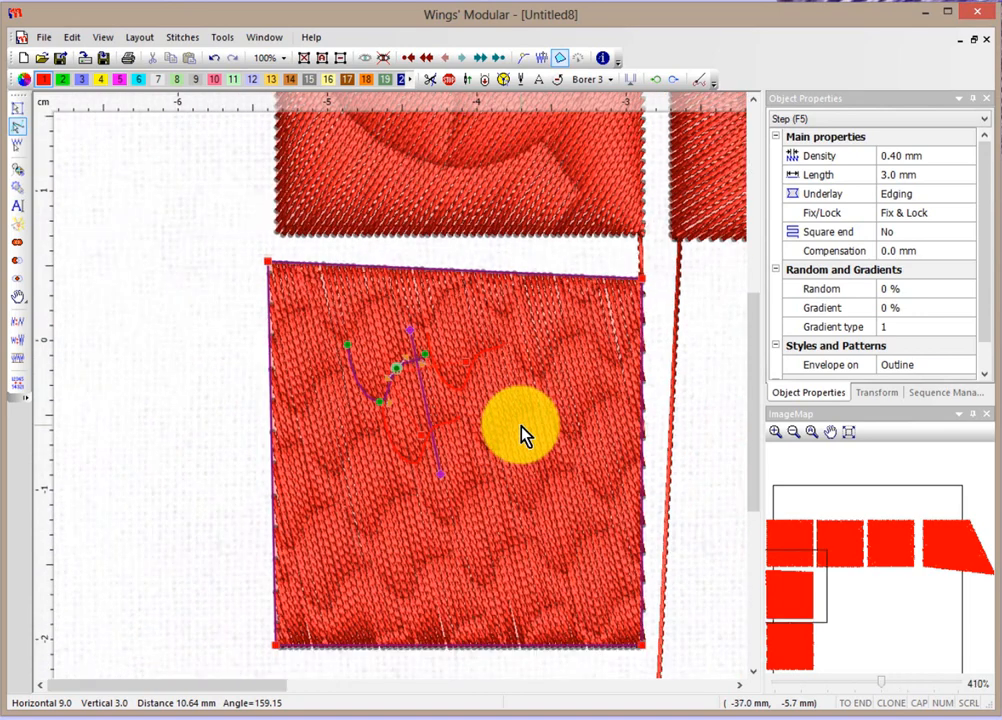
{"action": "scroll", "coordinate": [522, 432], "scroll_direction": "down", "scroll_amount": 1}
{"action": "scroll", "coordinate": [262, 427], "scroll_direction": "down", "scroll_amount": 1}
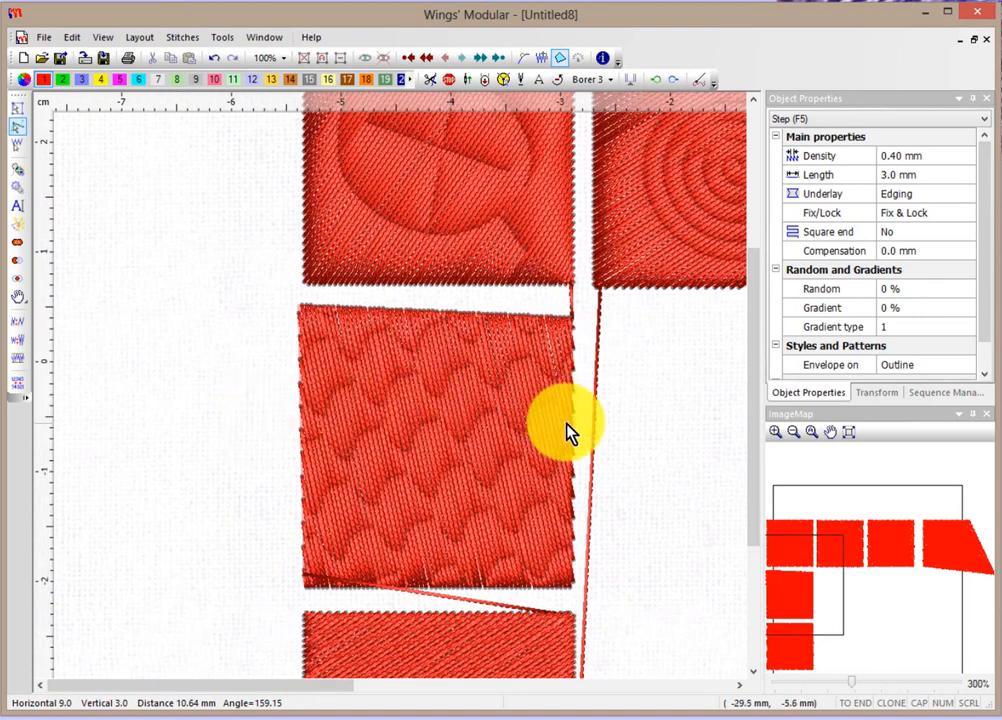
Remove the extra node from the right arm of the motif curve.
{"action": "scroll", "coordinate": [482, 424], "scroll_direction": "up", "scroll_amount": 3}
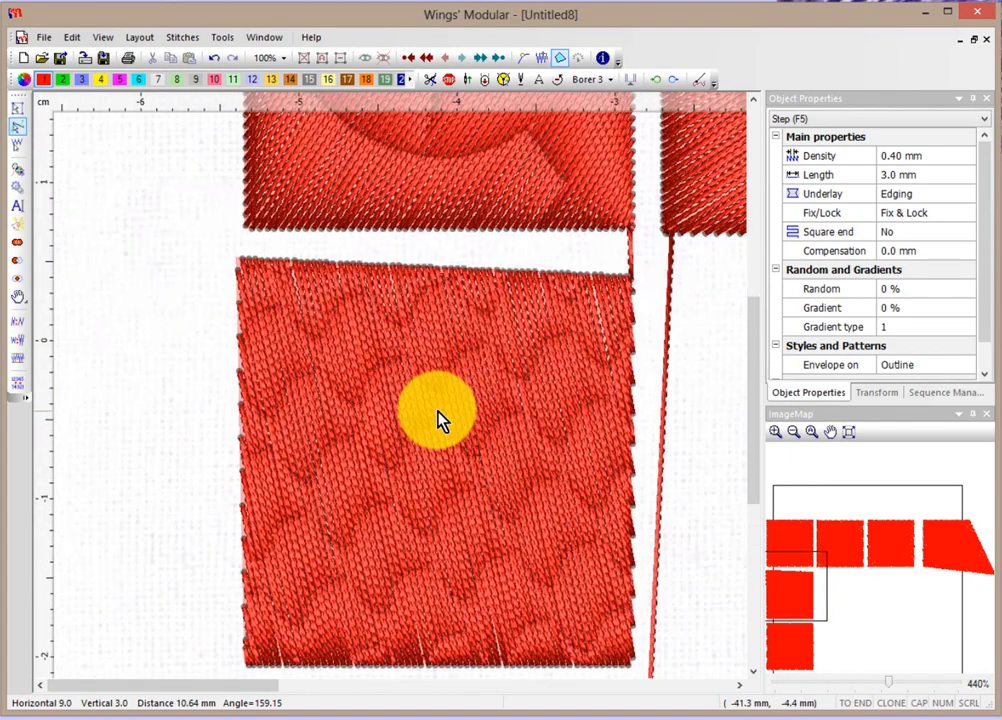
{"action": "scroll", "coordinate": [358, 380], "scroll_direction": "up", "scroll_amount": 2}
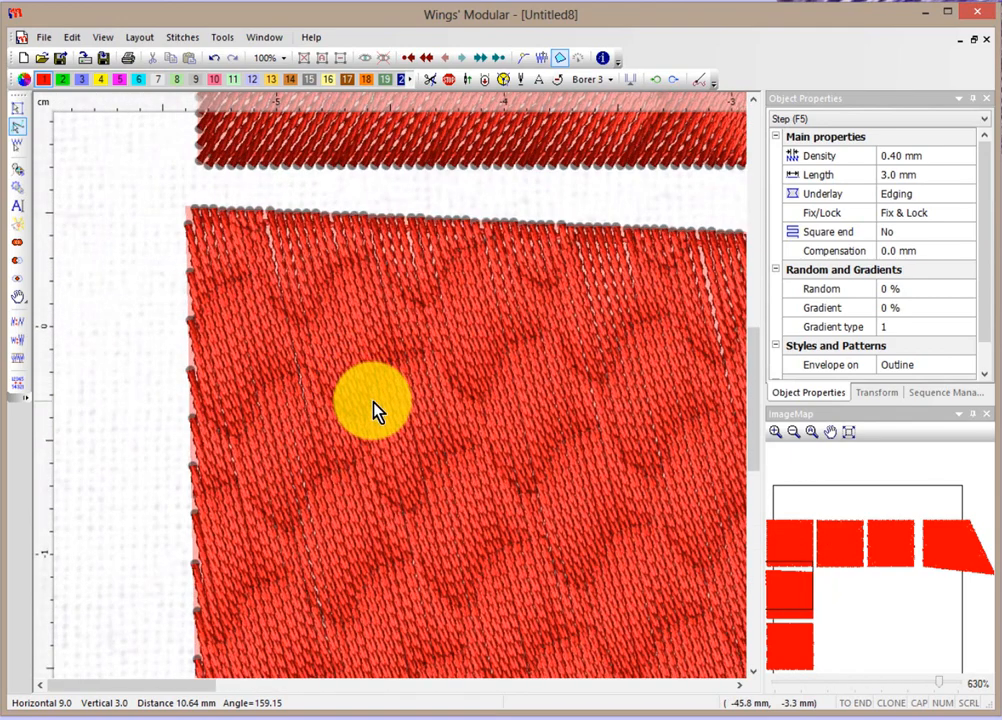
{"action": "left_click", "coordinate": [373, 408]}
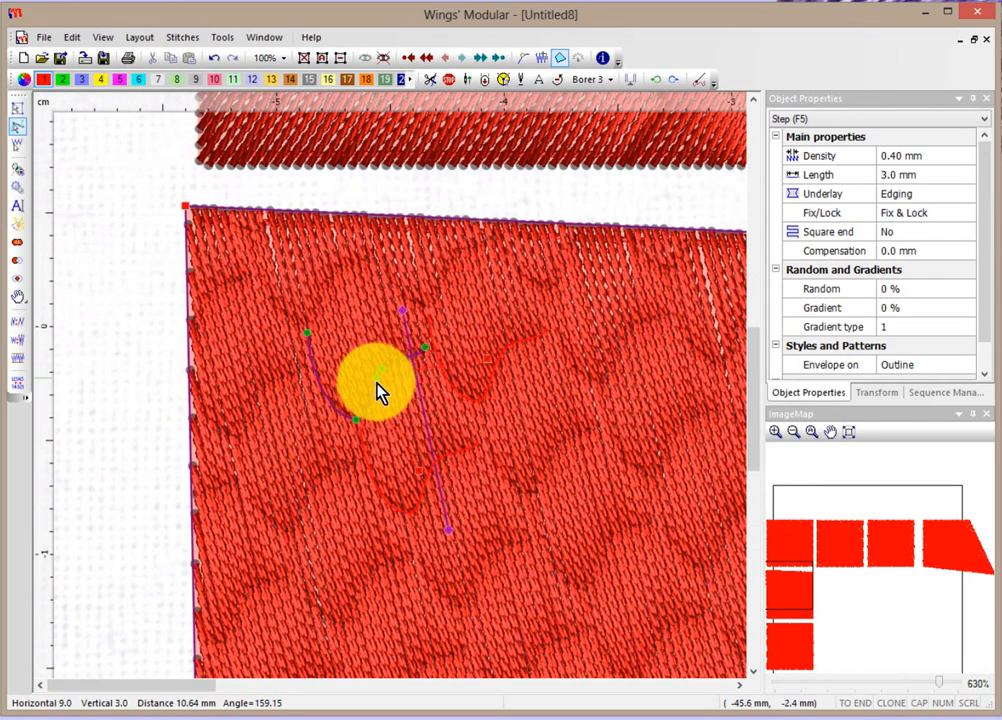
{"action": "left_click_drag", "start_coordinate": [383, 371], "coordinate": [420, 409]}
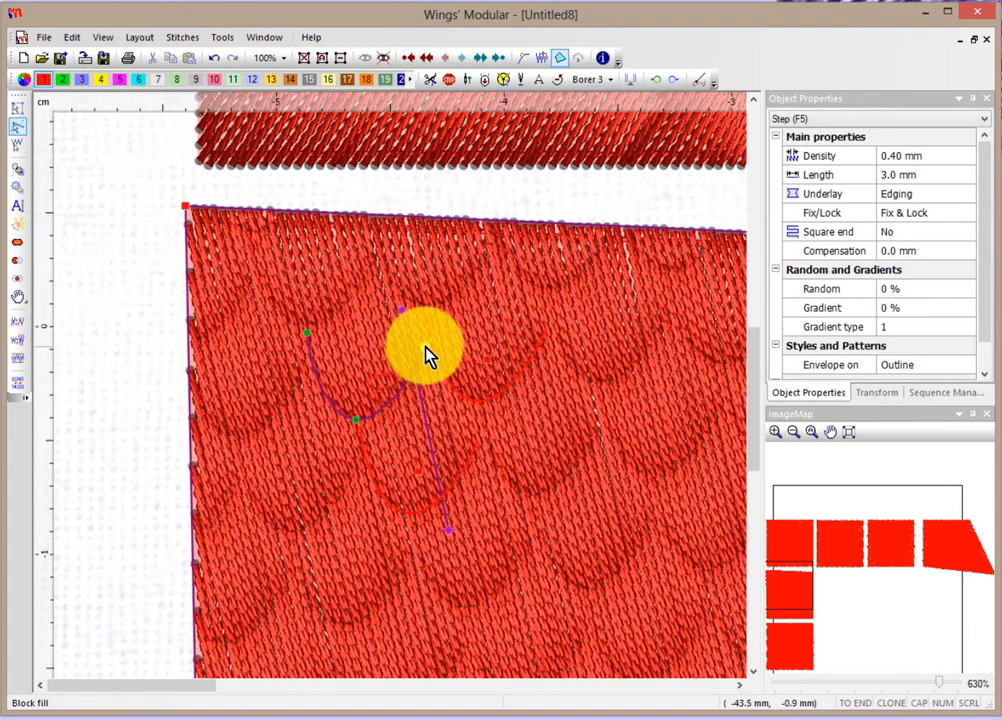
Round the motif into a fuller U by moving its right end node inward and extending the curve handles at its lowest node.
{"action": "left_click_drag", "start_coordinate": [425, 358], "coordinate": [416, 338]}
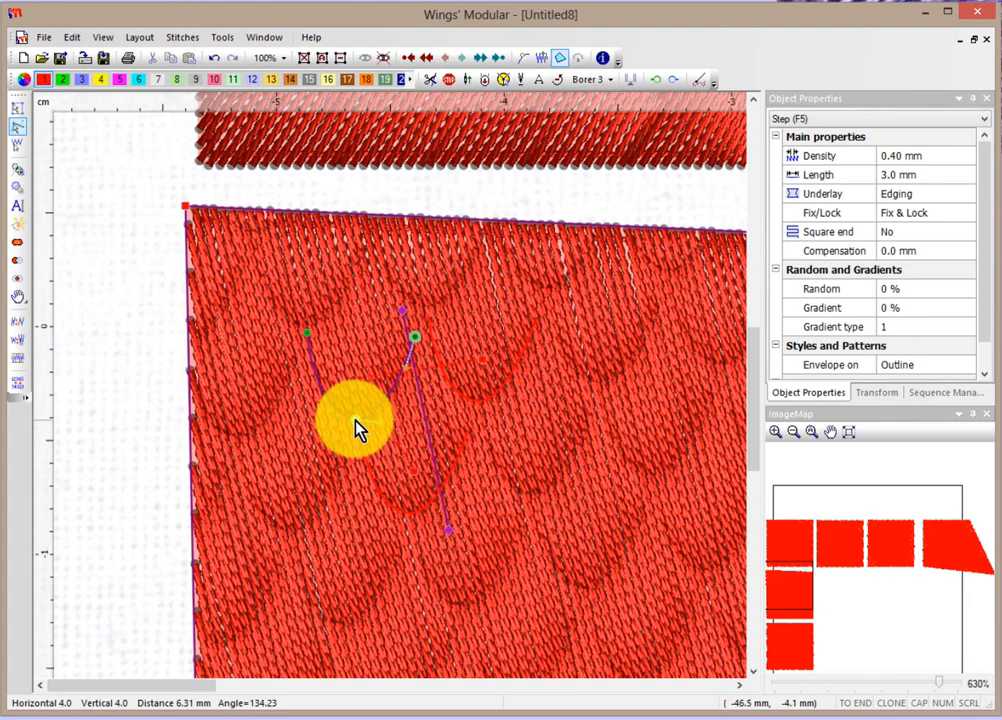
{"action": "left_click_drag", "start_coordinate": [324, 418], "coordinate": [405, 425]}
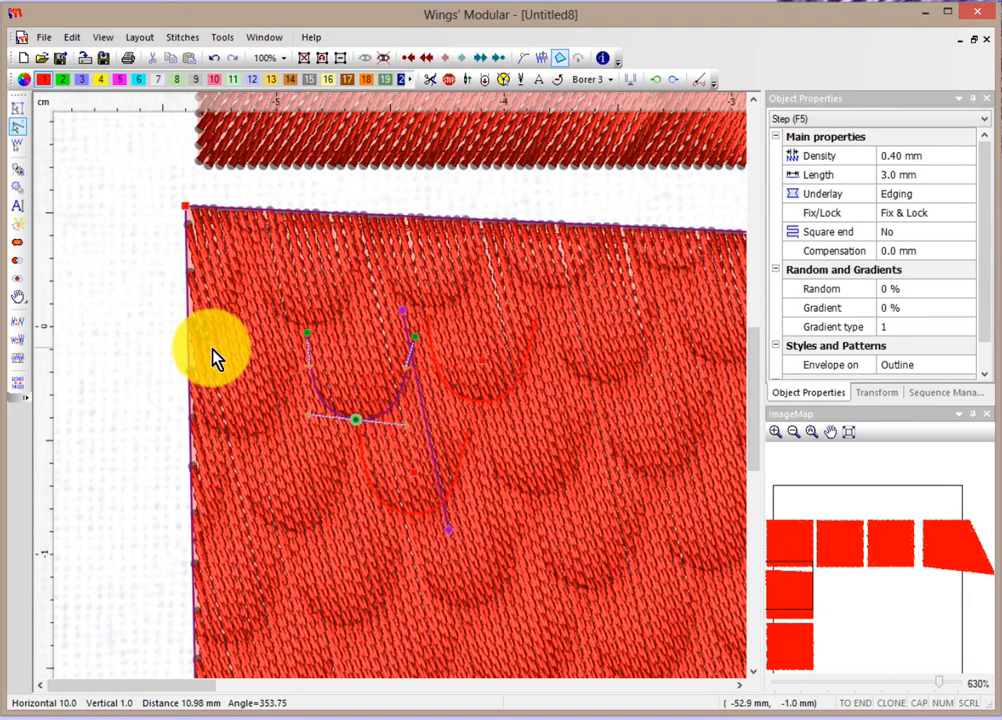
{"action": "left_click", "coordinate": [150, 290]}
{"action": "scroll", "coordinate": [166, 305], "scroll_direction": "down", "scroll_amount": 1}
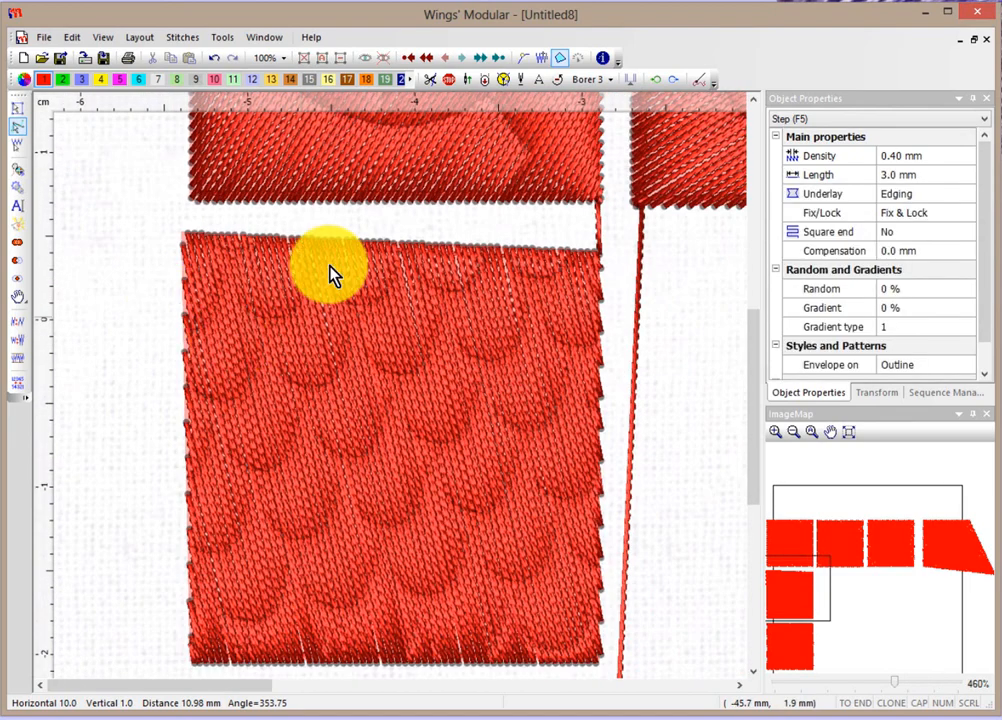
Swing the stitch-direction line's lower end to the left and shift both repeat copies of the motif to form regular scale rows.
{"action": "left_click", "coordinate": [337, 380]}
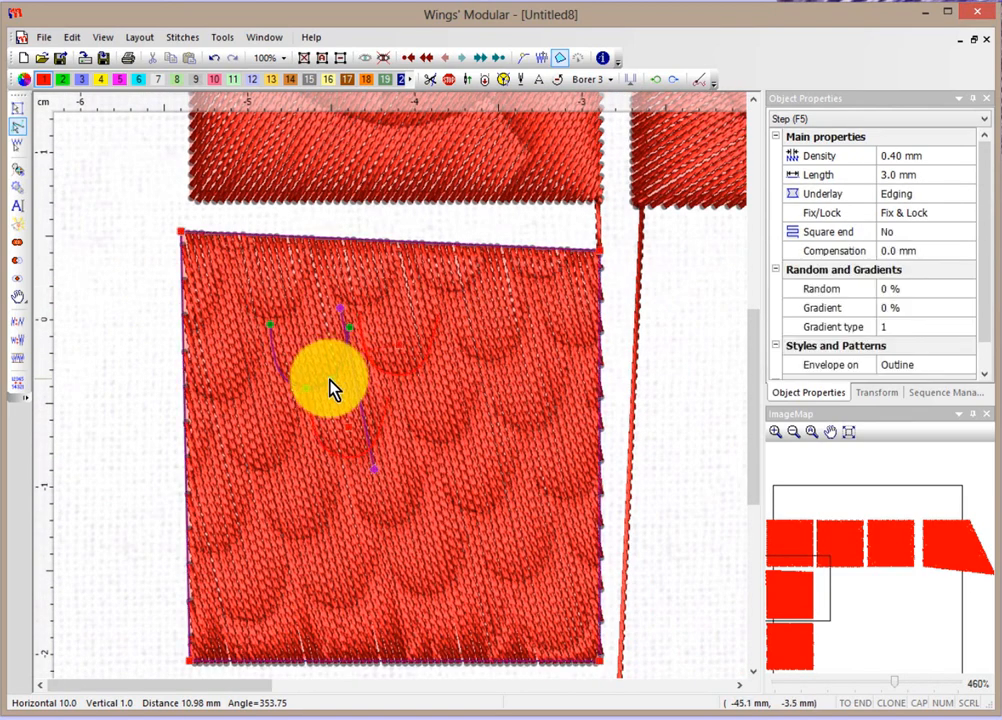
{"action": "left_click_drag", "start_coordinate": [370, 481], "coordinate": [320, 485]}
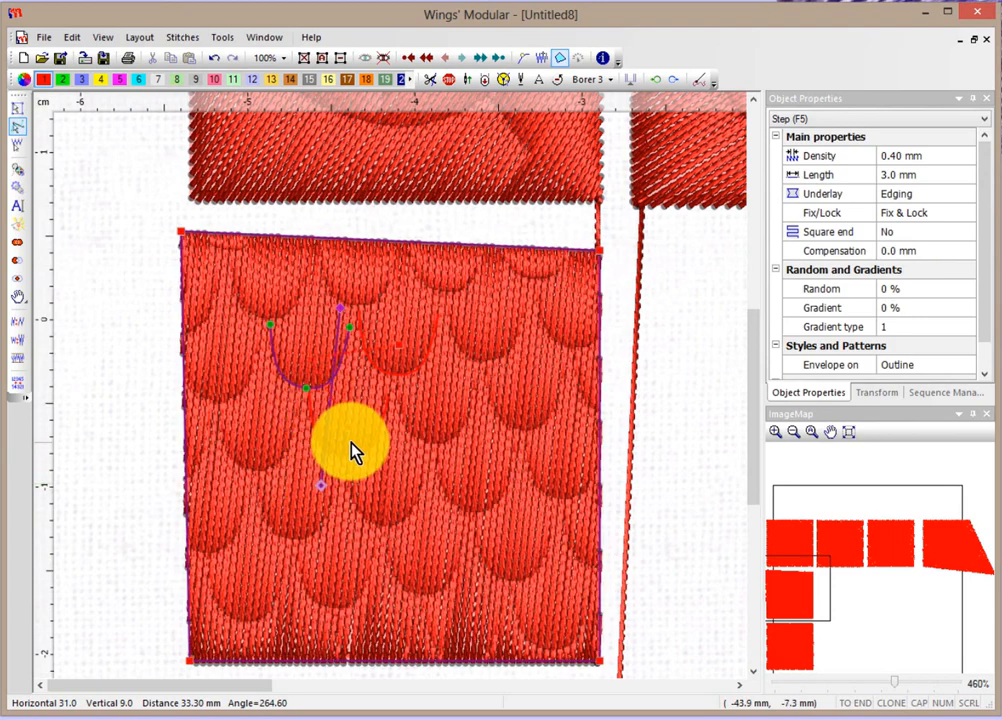
{"action": "left_click_drag", "start_coordinate": [347, 427], "coordinate": [329, 429]}
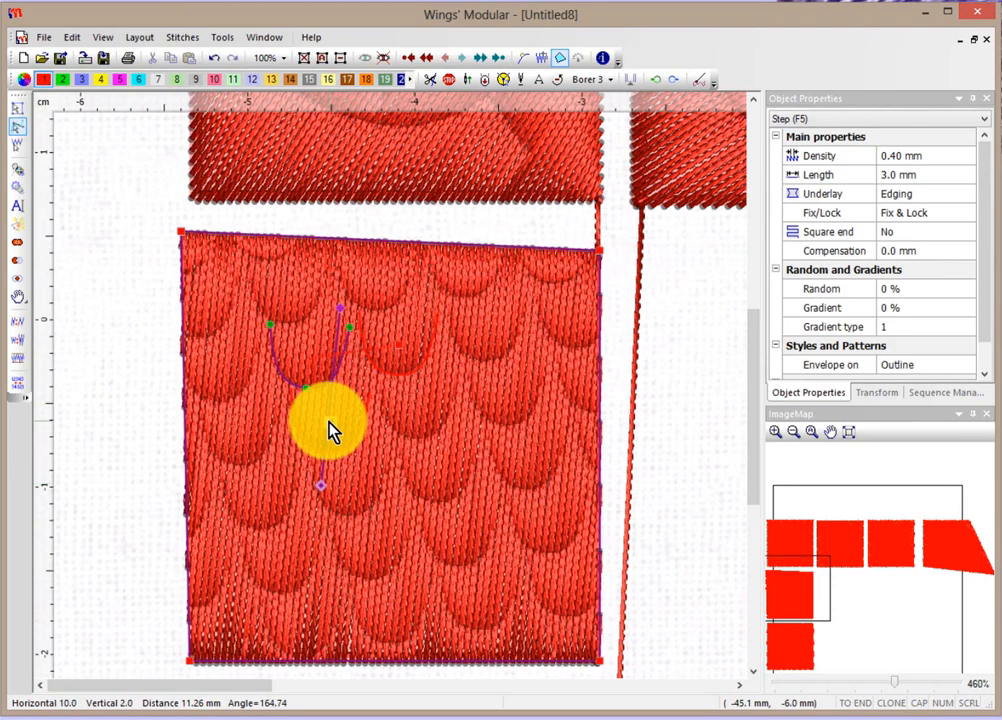
{"action": "left_click_drag", "start_coordinate": [400, 355], "coordinate": [390, 368]}
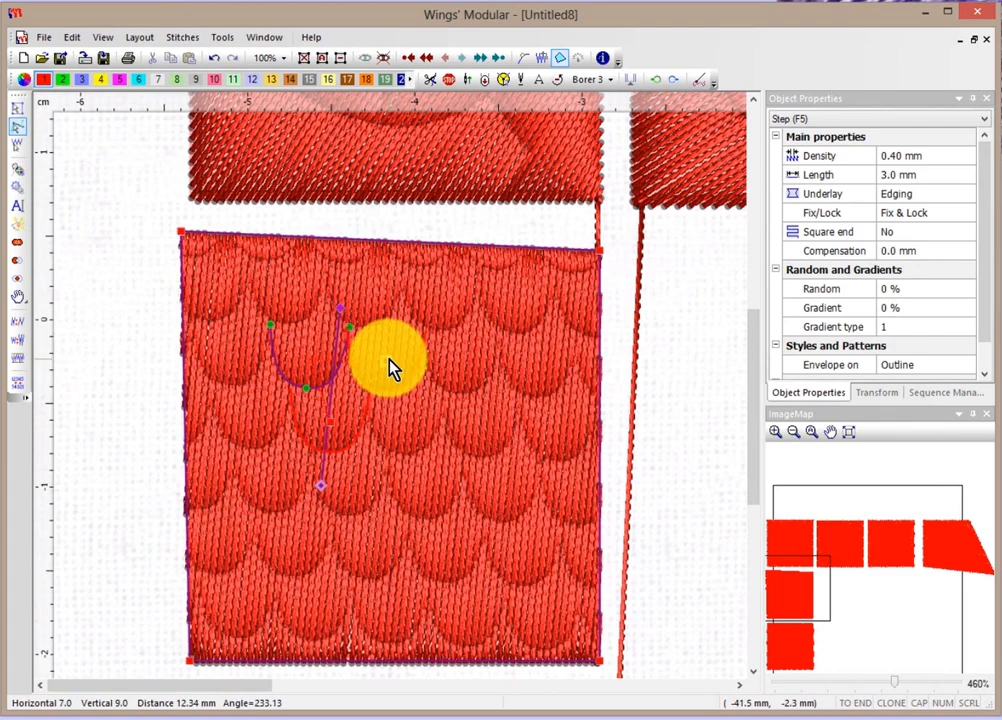
Paste a plain copy of the square over the scale-patterned one and move the patterned square into the next free spot to its right.
{"action": "left_click", "coordinate": [22, 112]}
{"action": "left_click", "coordinate": [103, 227]}
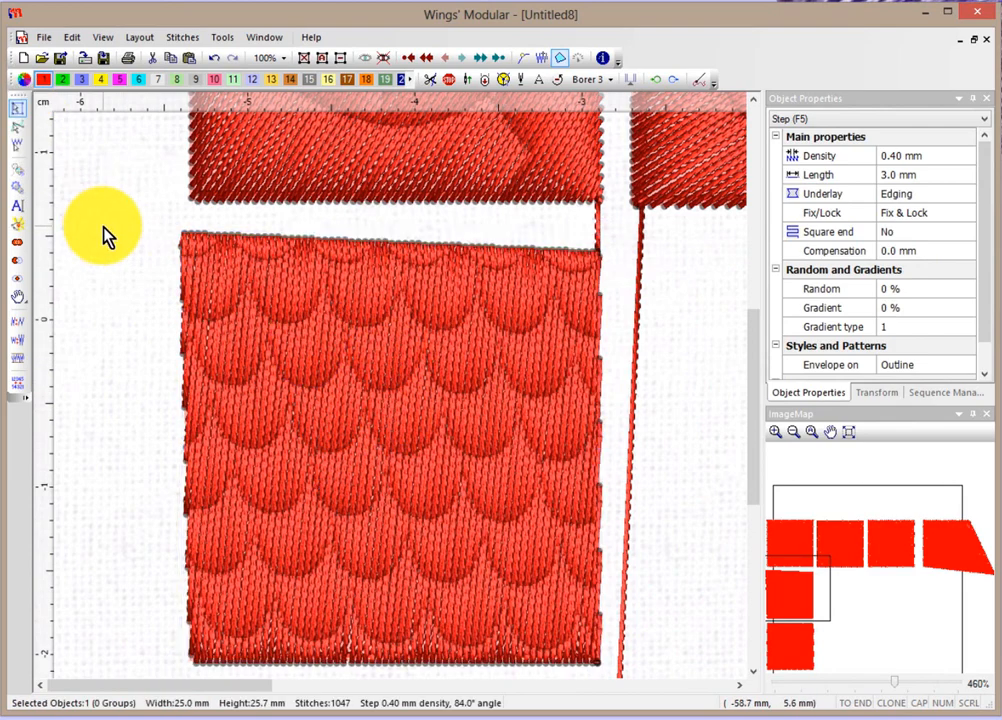
{"action": "scroll", "coordinate": [146, 327], "scroll_direction": "down", "scroll_amount": 1}
{"action": "scroll", "coordinate": [148, 334], "scroll_direction": "down", "scroll_amount": 1}
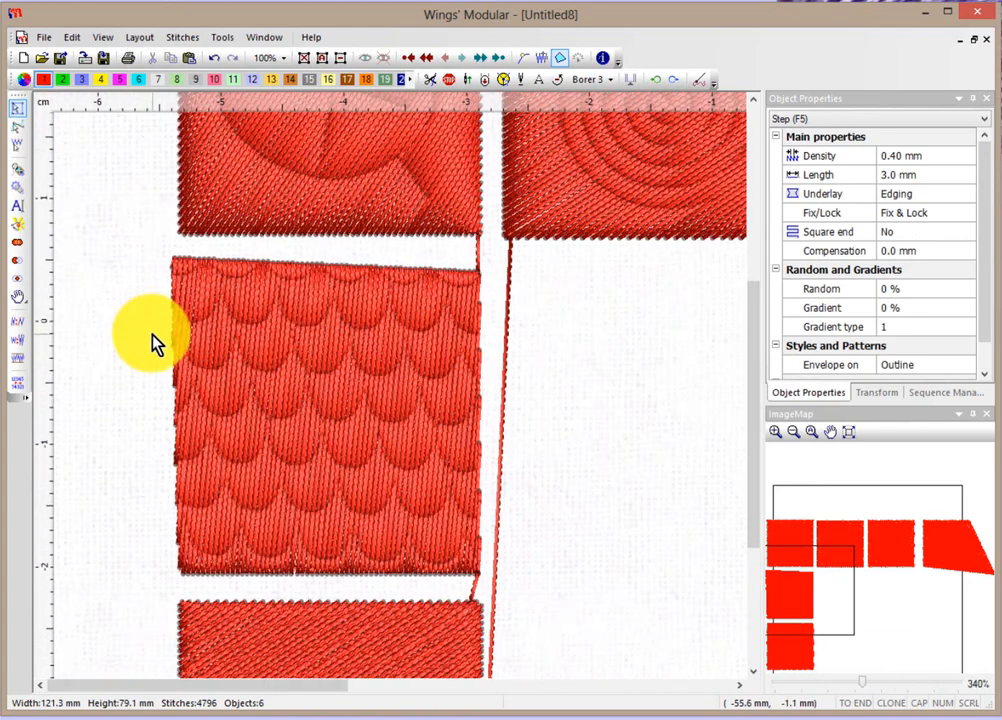
{"action": "scroll", "coordinate": [151, 343], "scroll_direction": "down", "scroll_amount": 1}
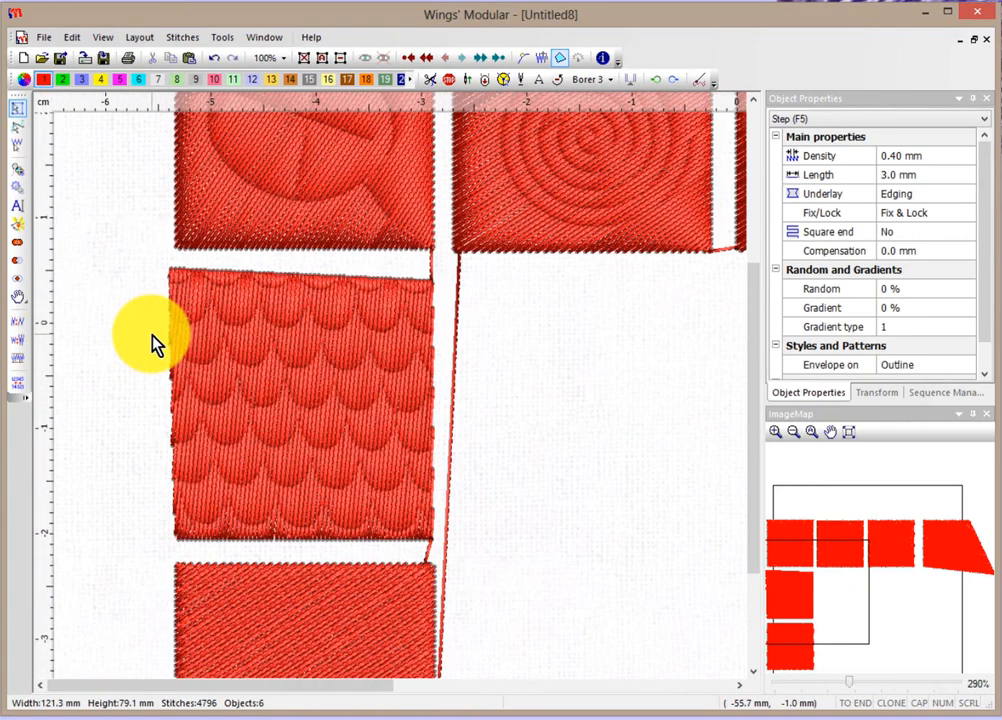
{"action": "left_click", "coordinate": [189, 57]}
{"action": "left_click", "coordinate": [376, 438]}
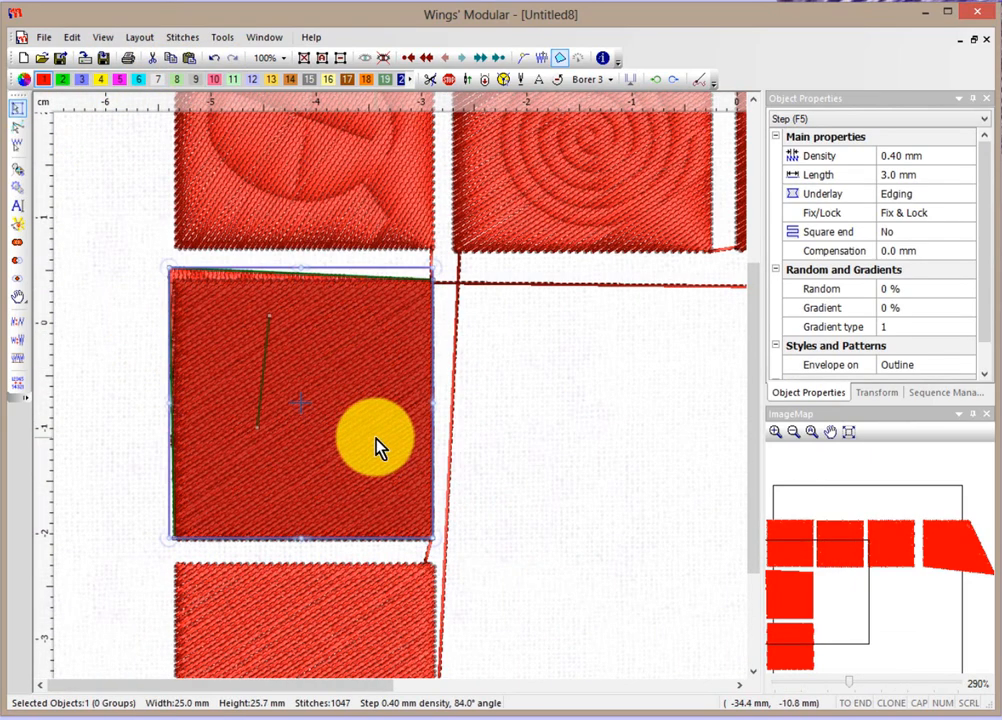
{"action": "left_click_drag", "start_coordinate": [377, 440], "coordinate": [668, 452]}
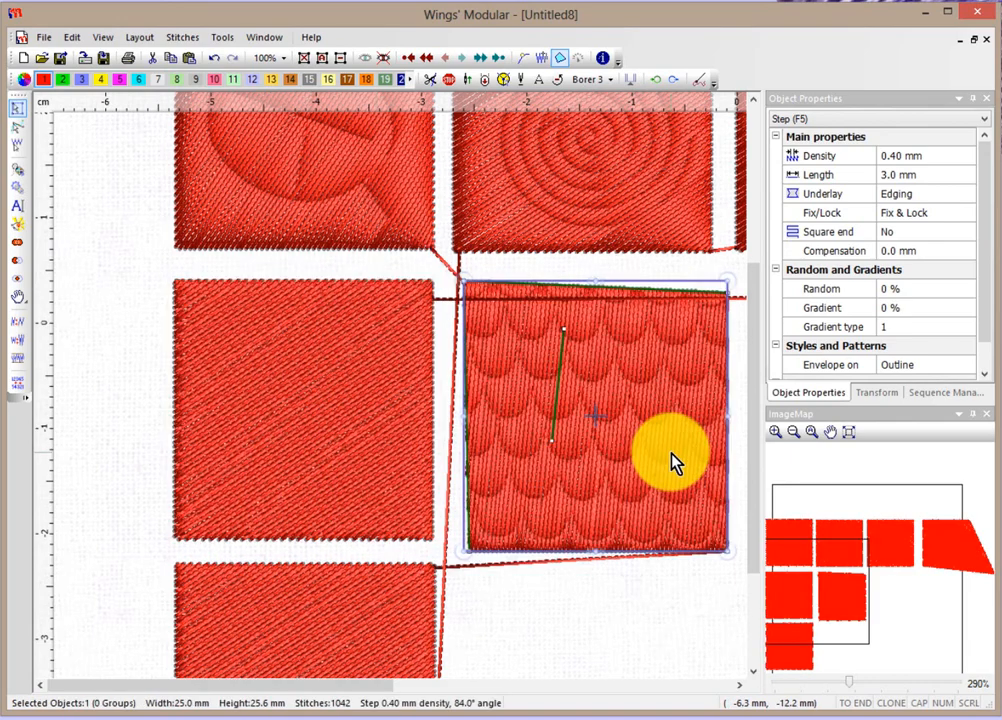
Add a block fill to the plain square using a five-point polygon about 6 mm across as its motif.
{"action": "left_click", "coordinate": [282, 429]}
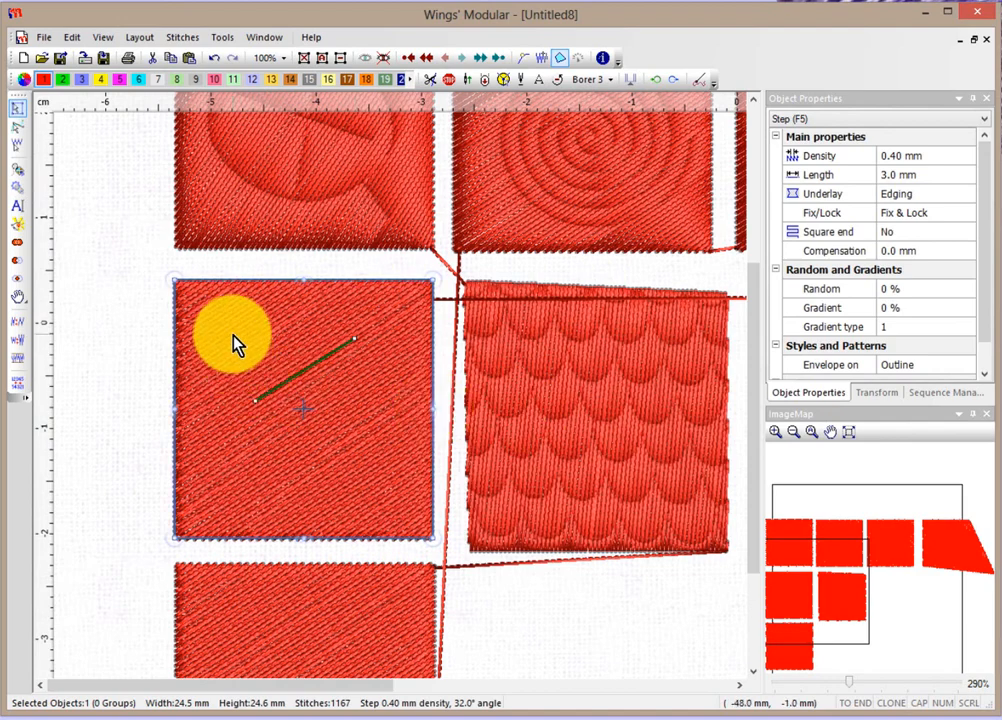
{"action": "right_click", "coordinate": [233, 333]}
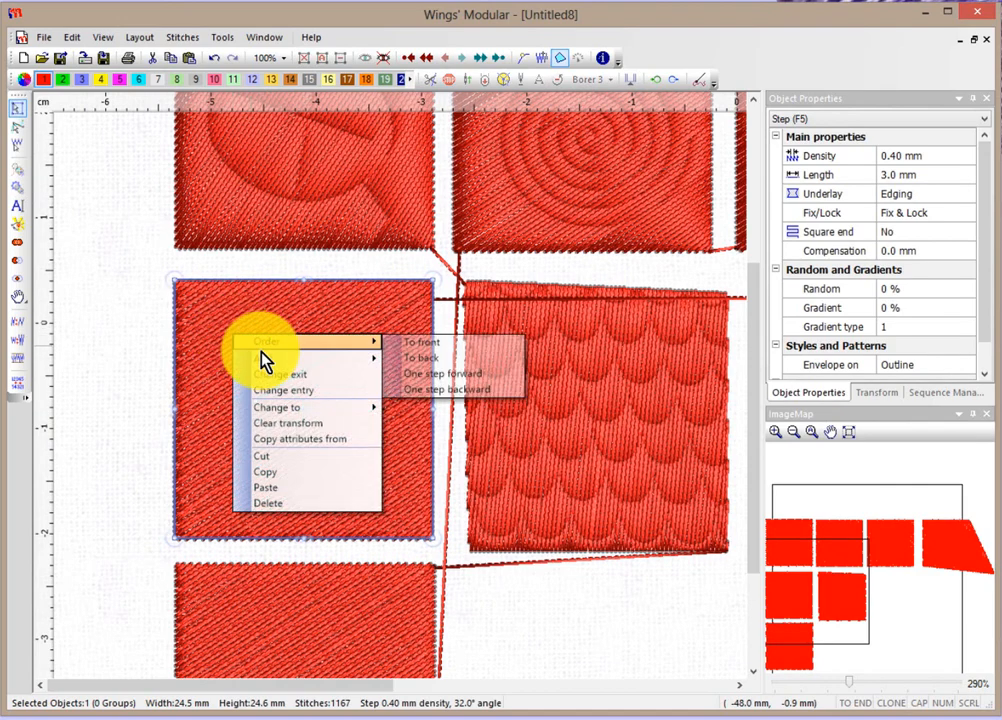
{"action": "mouse_move", "coordinate": [275, 360]}
{"action": "left_click", "coordinate": [428, 406]}
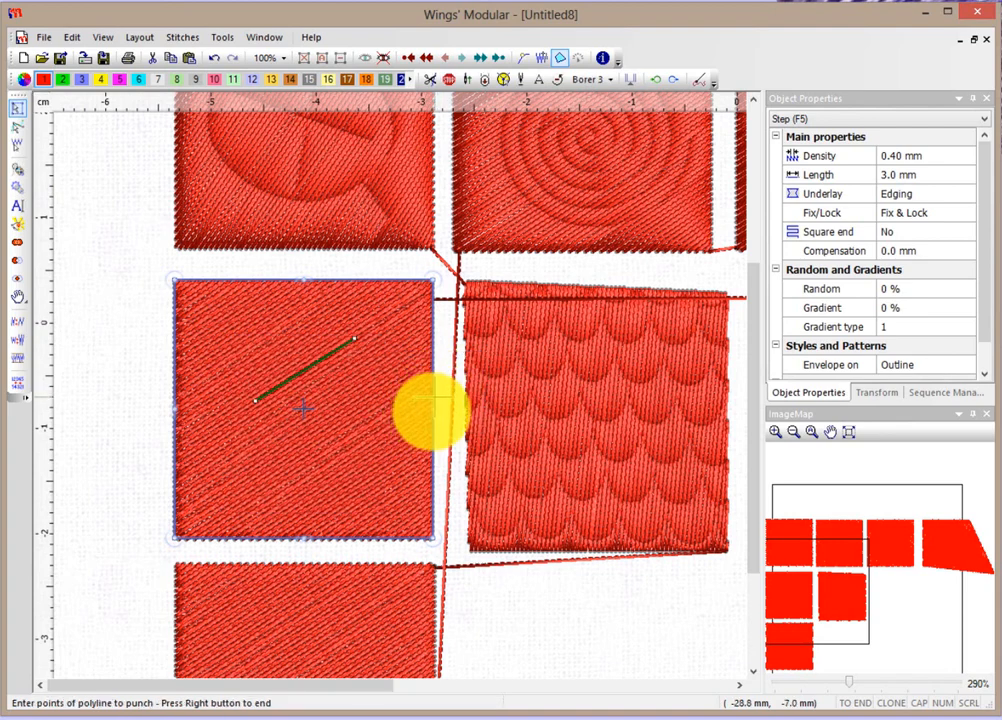
{"action": "key", "text": "Insert"}
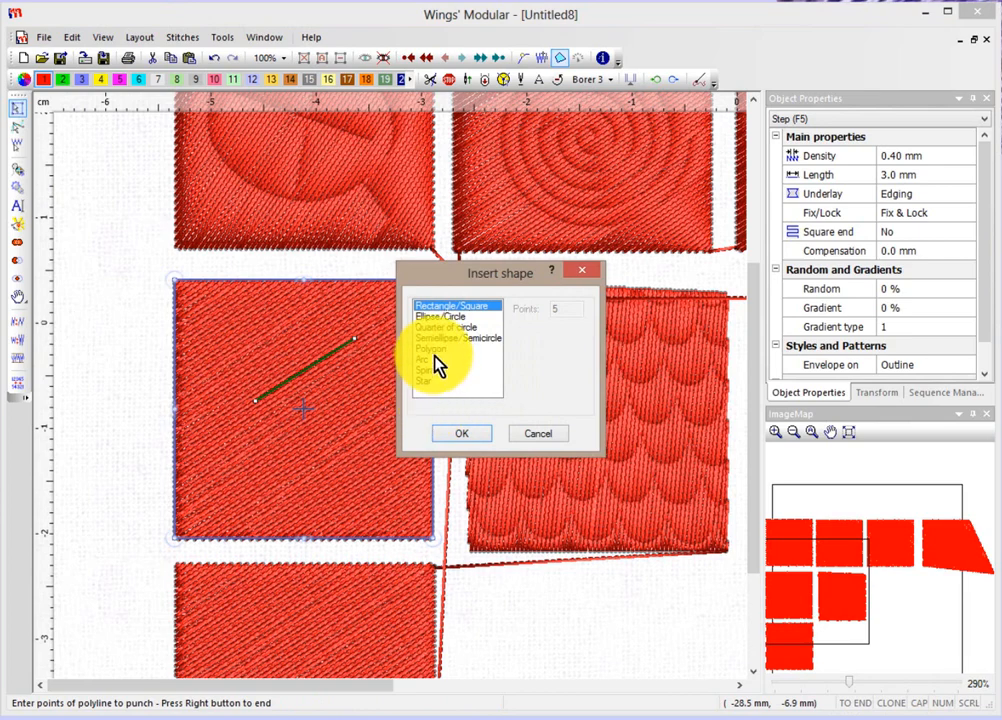
{"action": "left_click", "coordinate": [434, 349]}
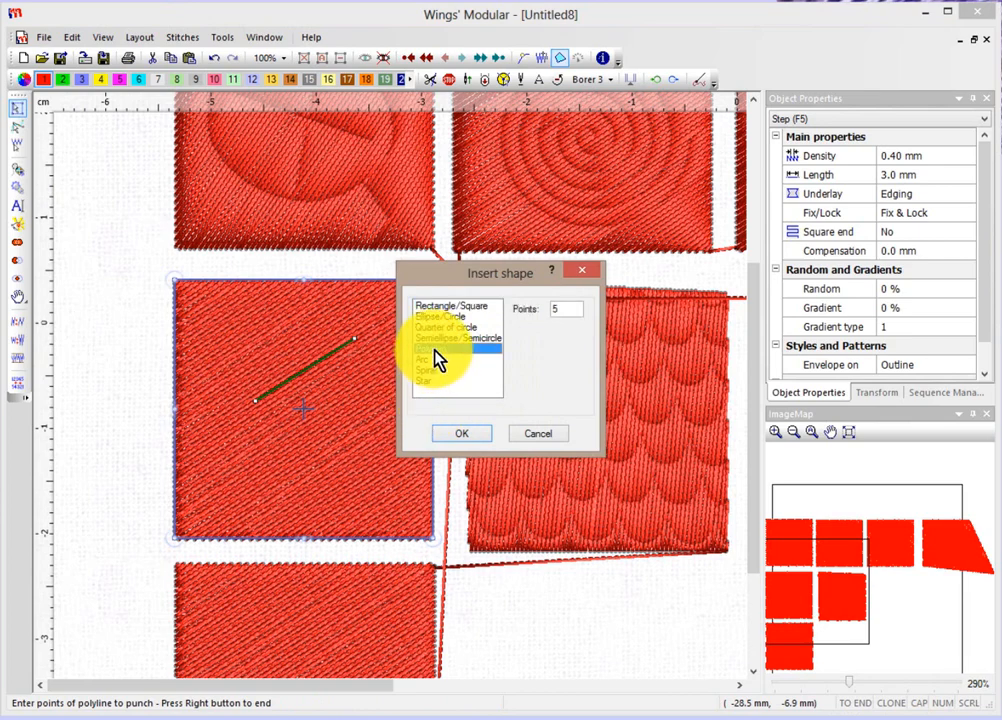
{"action": "left_click", "coordinate": [461, 435]}
{"action": "left_click_drag", "start_coordinate": [241, 324], "coordinate": [298, 391]}
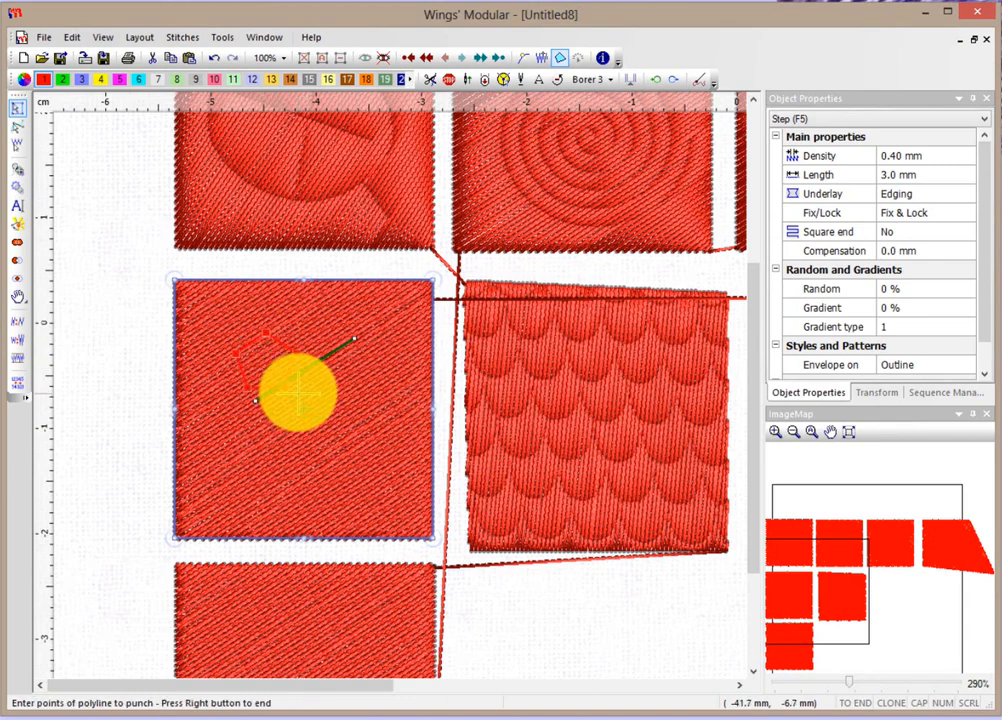
{"action": "right_click", "coordinate": [331, 421]}
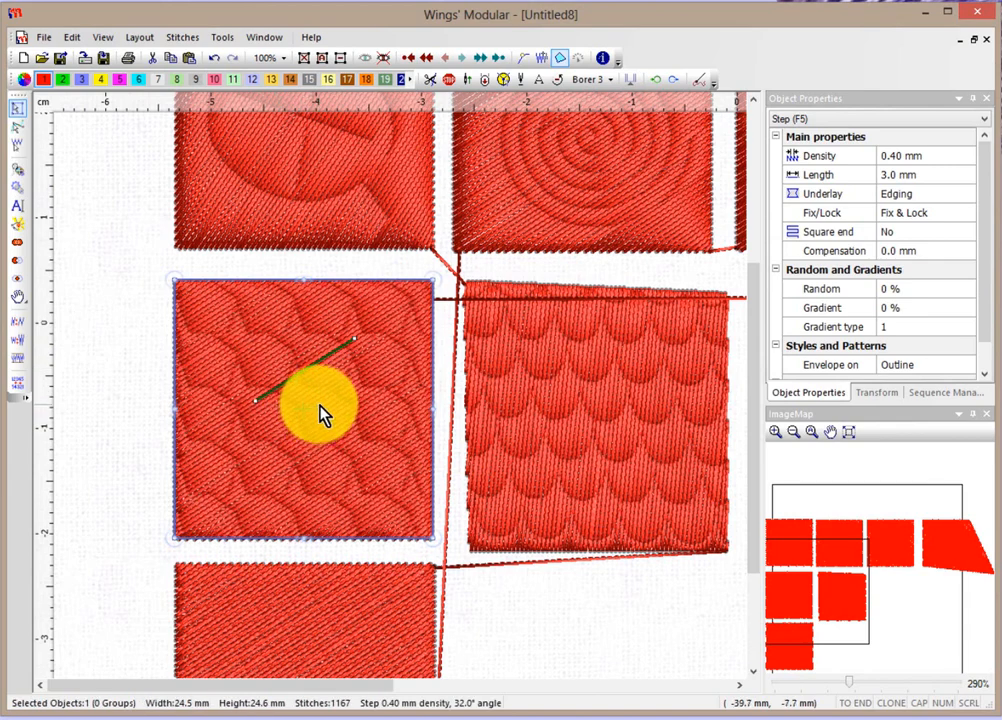
Spread the pentagon pattern by moving one repeat copy right of the motif and the other to its lower left.
{"action": "left_click", "coordinate": [13, 130]}
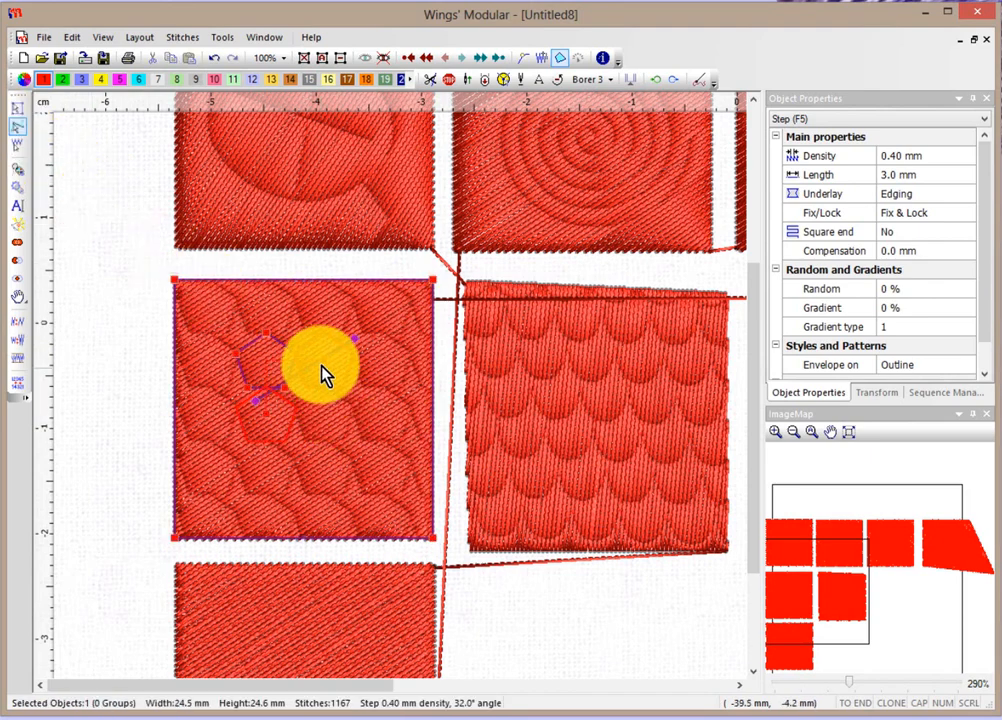
{"action": "left_click_drag", "start_coordinate": [325, 370], "coordinate": [249, 438]}
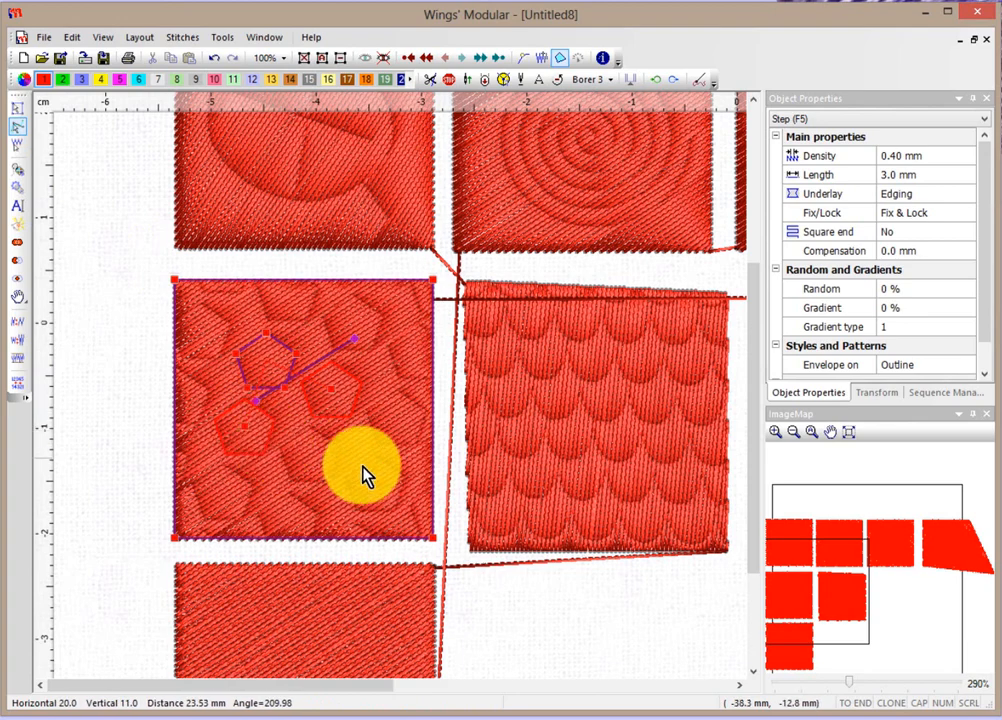
{"action": "scroll", "coordinate": [376, 447], "scroll_direction": "down", "scroll_amount": 1}
{"action": "left_click", "coordinate": [157, 342]}
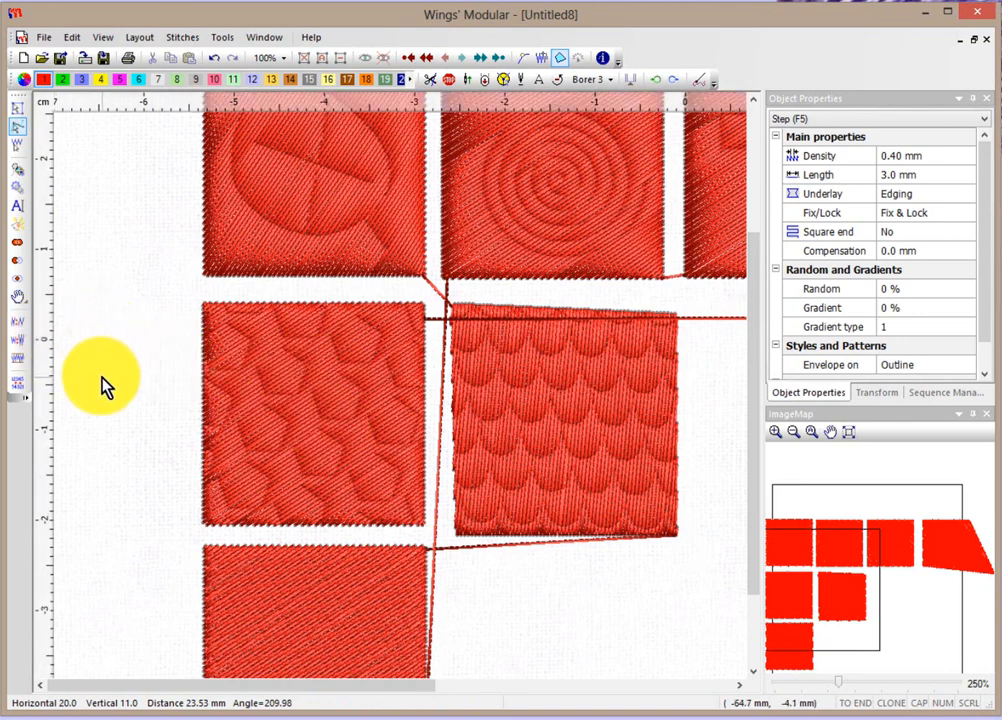
Paste another plain square and place it in the second row, right of the scale-patterned square.
{"action": "scroll", "coordinate": [99, 380], "scroll_direction": "down", "scroll_amount": 3}
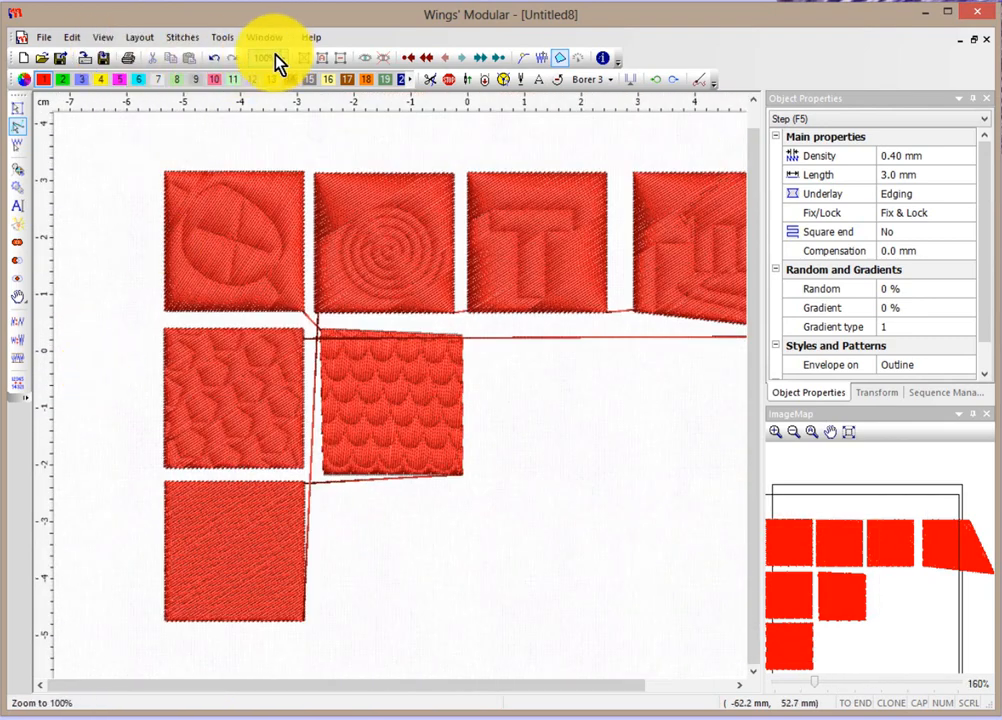
{"action": "left_click", "coordinate": [17, 107]}
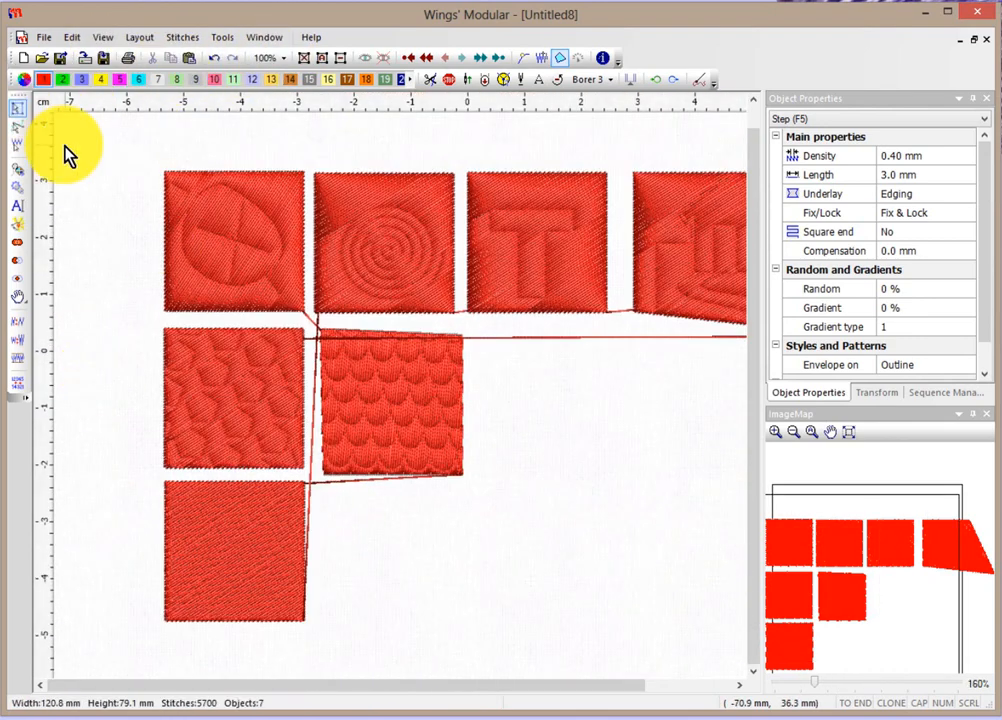
{"action": "left_click", "coordinate": [187, 58]}
{"action": "left_click_drag", "start_coordinate": [268, 419], "coordinate": [591, 429]}
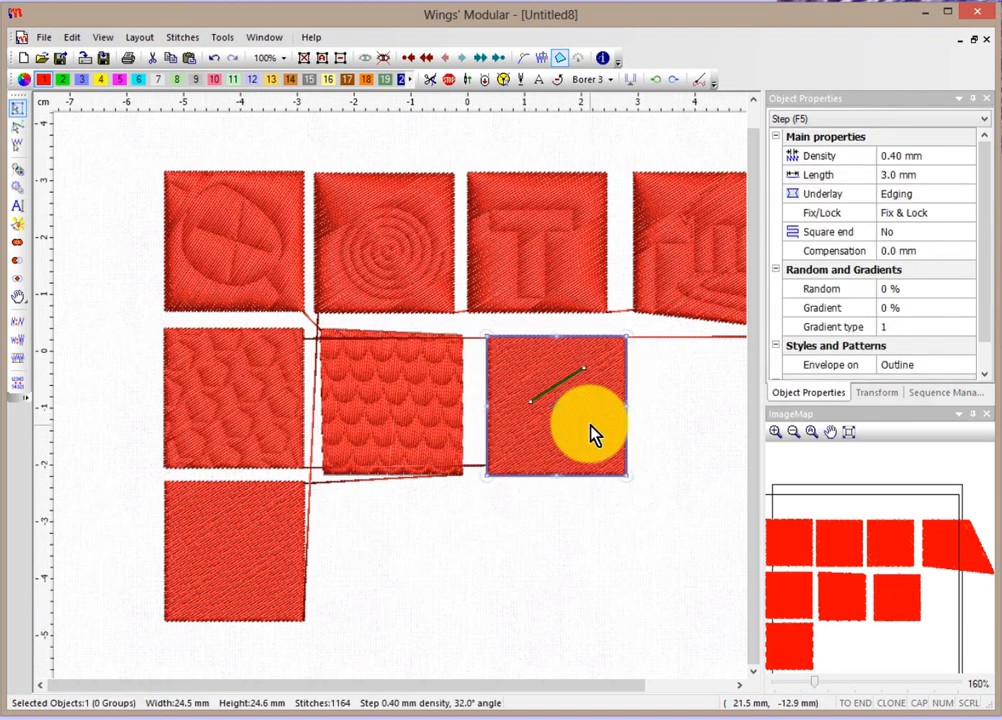
Add a block fill to the pasted square using the 2.5 cm Wingdings character A, a hand symbol, as its motif.
{"action": "right_click", "coordinate": [591, 429]}
{"action": "mouse_move", "coordinate": [635, 452]}
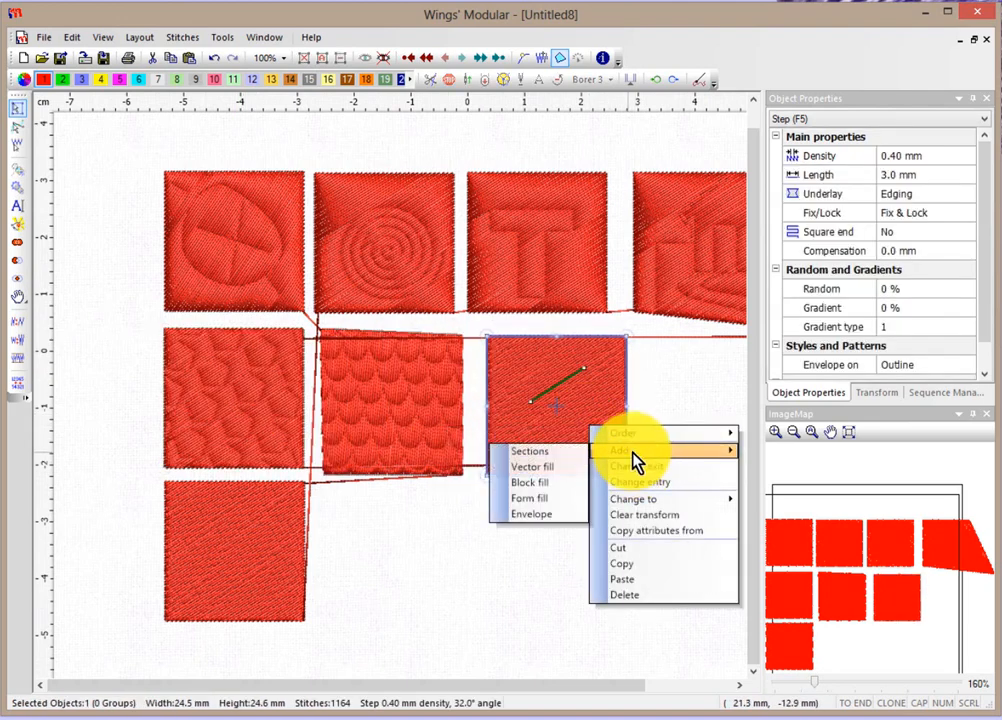
{"action": "left_click", "coordinate": [540, 468]}
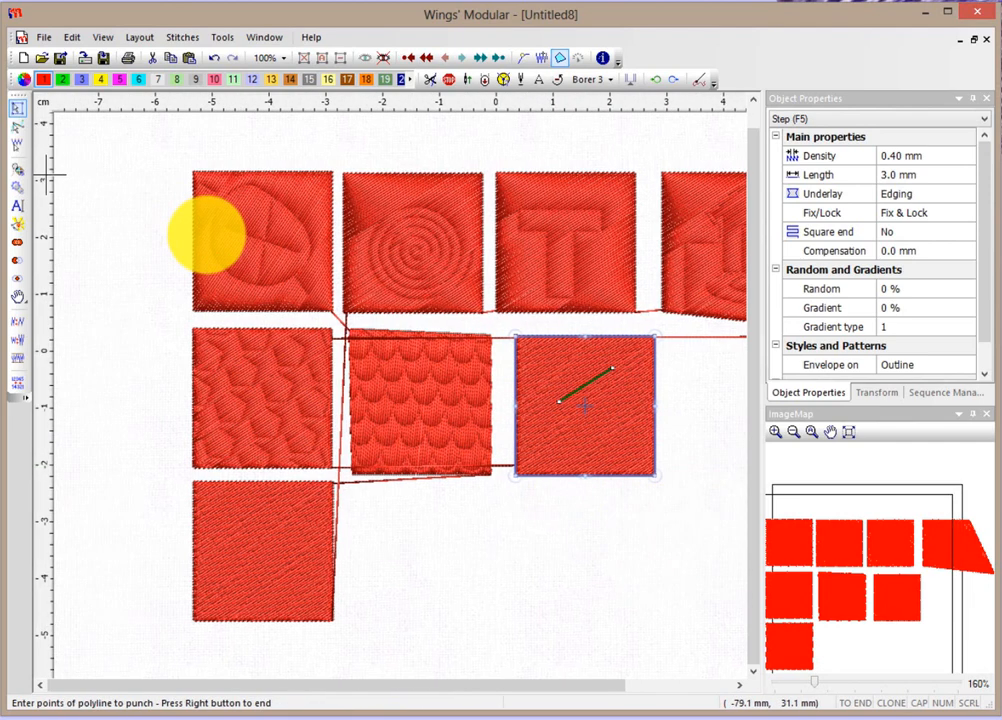
{"action": "right_click", "coordinate": [651, 458]}
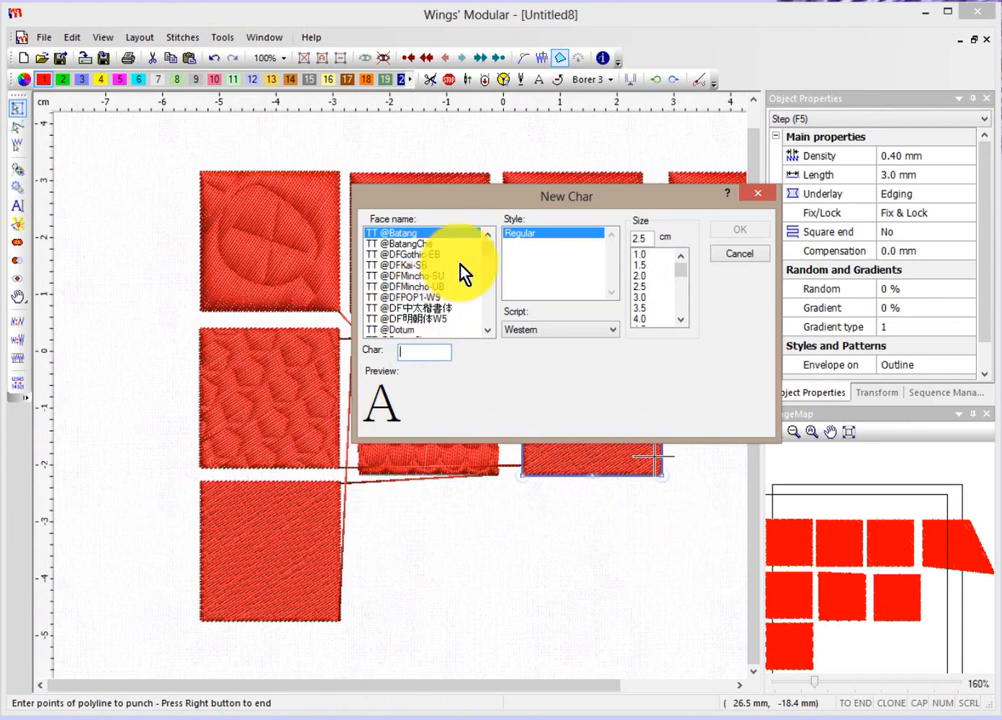
{"action": "left_click_drag", "start_coordinate": [487, 258], "coordinate": [490, 320]}
{"action": "scroll", "coordinate": [466, 310], "scroll_direction": "down", "scroll_amount": 1}
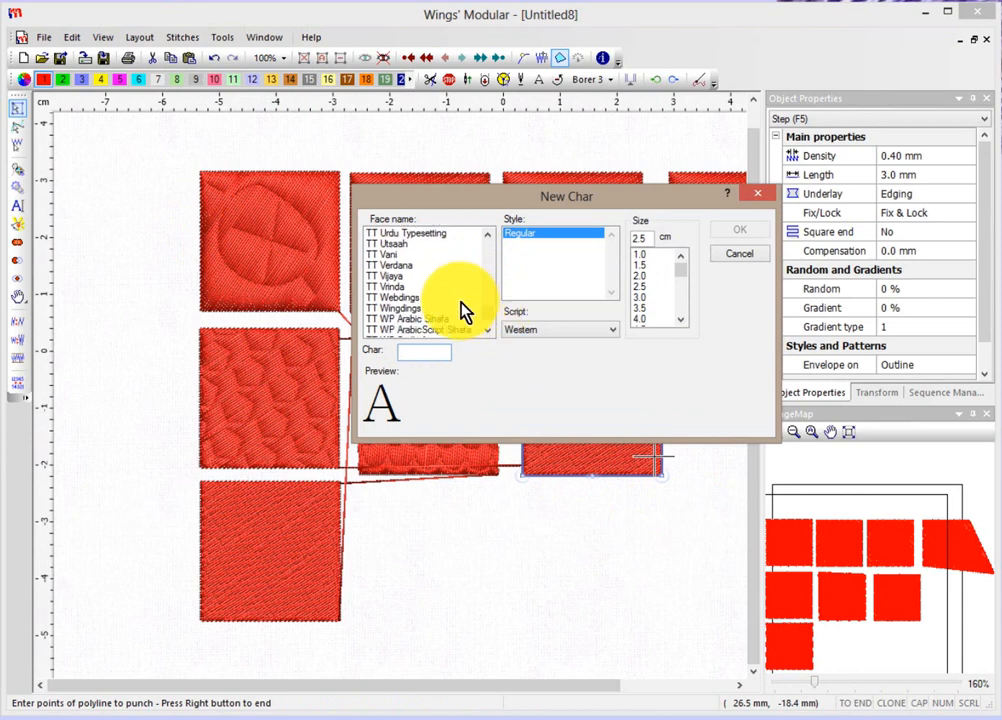
{"action": "left_click", "coordinate": [404, 309]}
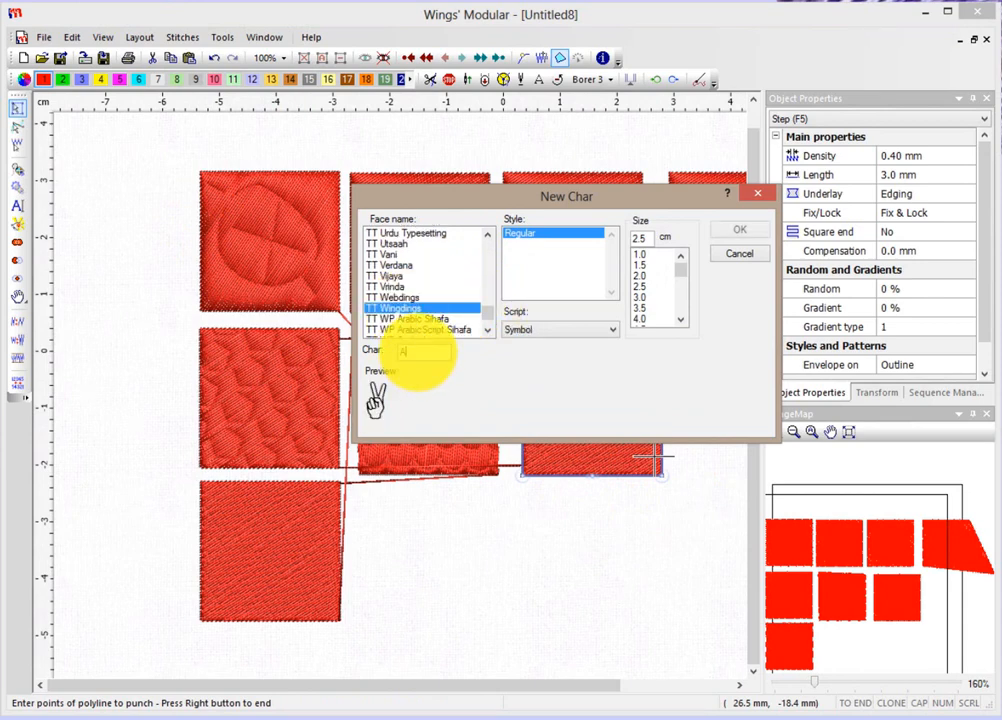
{"action": "left_click", "coordinate": [740, 229]}
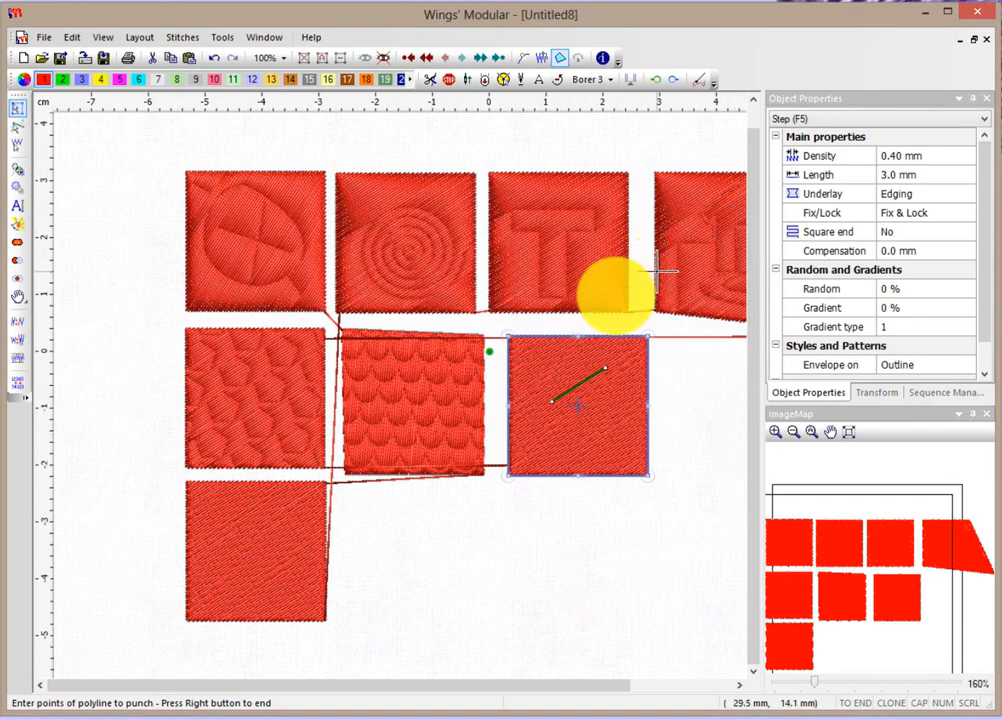
{"action": "left_click", "coordinate": [549, 456]}
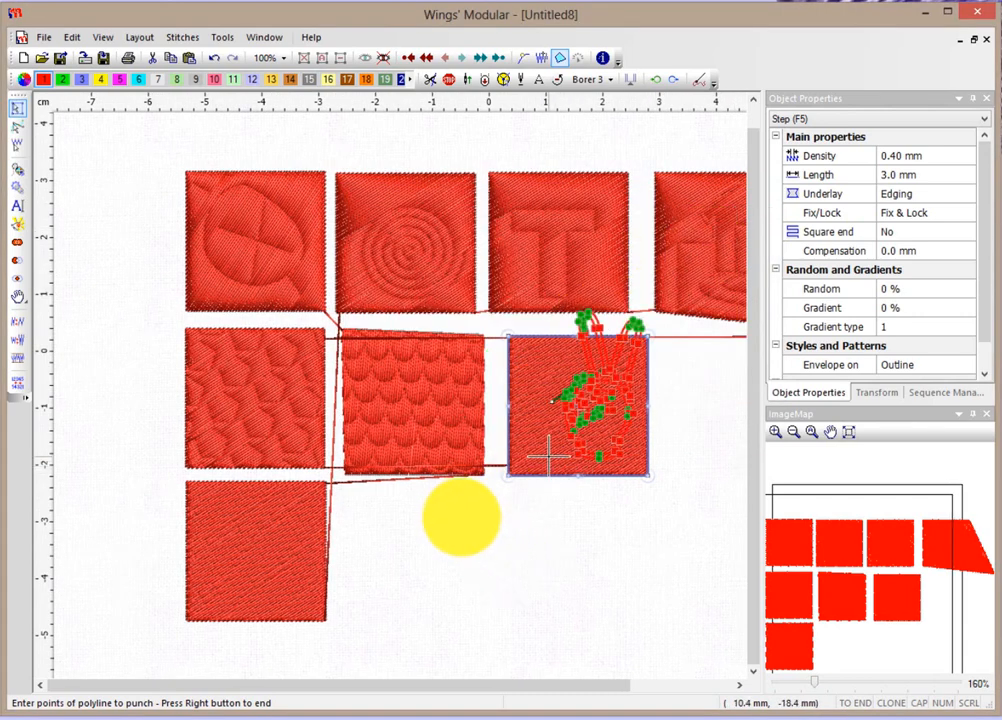
{"action": "right_click", "coordinate": [550, 457]}
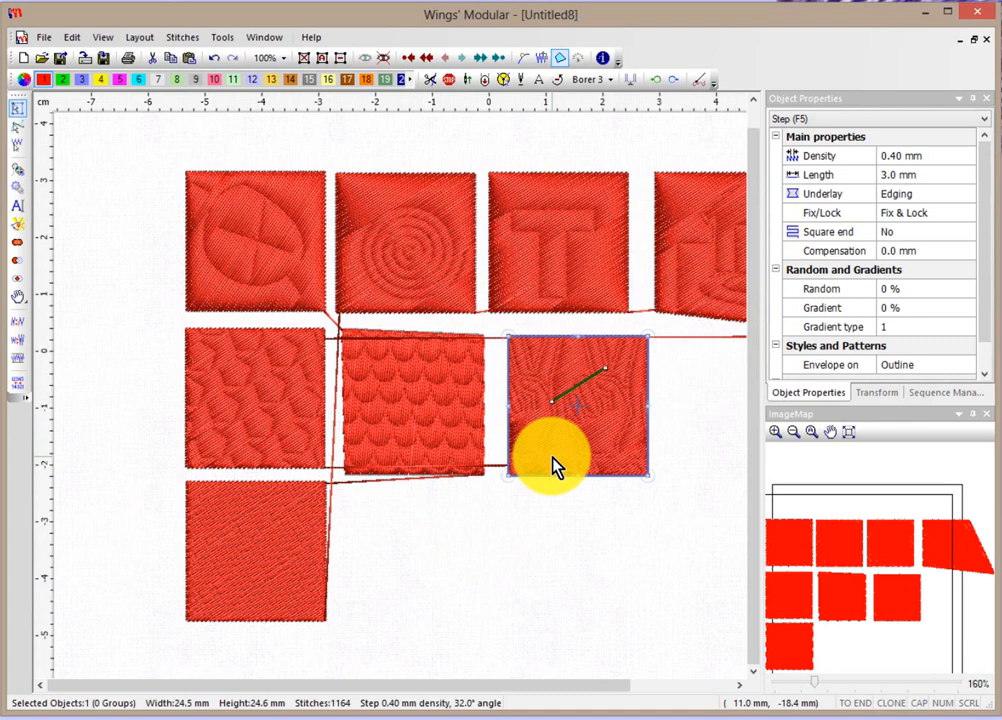
Enlarge the hand-patterned square to about 82.6 mm per side and move it to the empty area left of the other squares.
{"action": "scroll", "coordinate": [553, 465], "scroll_direction": "down", "scroll_amount": 3}
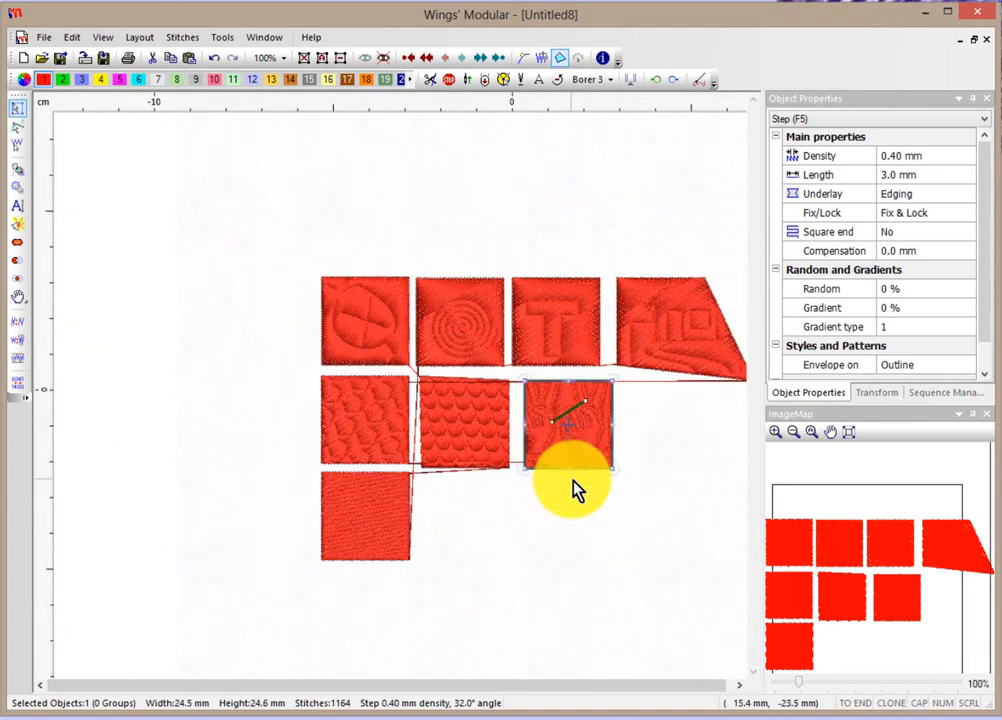
{"action": "left_click_drag", "start_coordinate": [611, 466], "coordinate": [703, 553]}
{"action": "scroll", "coordinate": [682, 548], "scroll_direction": "down", "scroll_amount": 2}
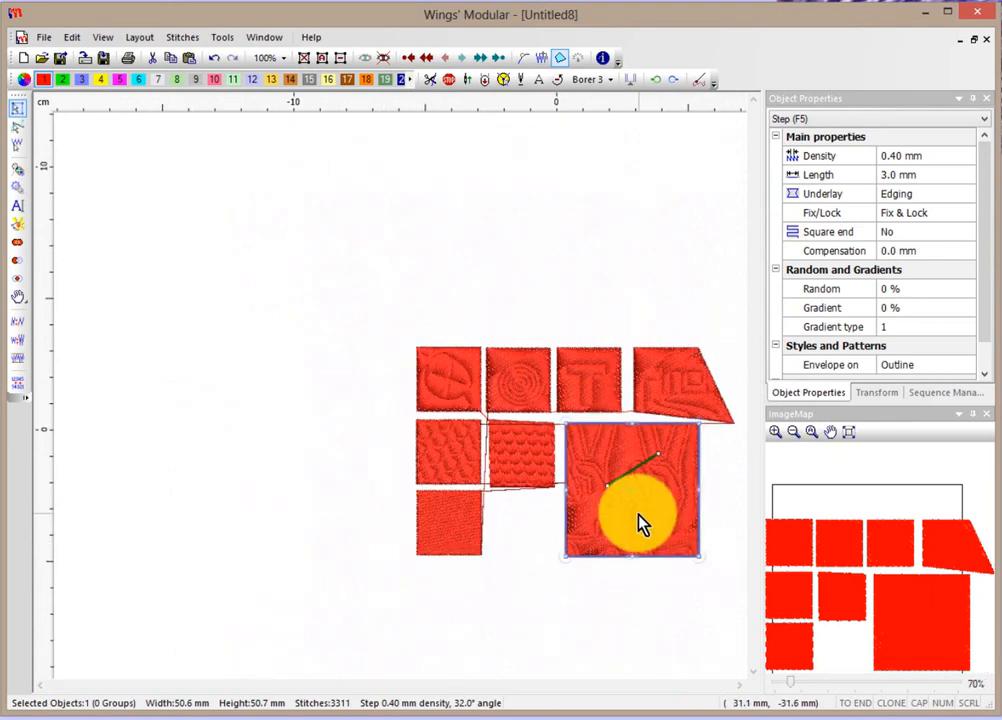
{"action": "left_click_drag", "start_coordinate": [620, 511], "coordinate": [271, 403]}
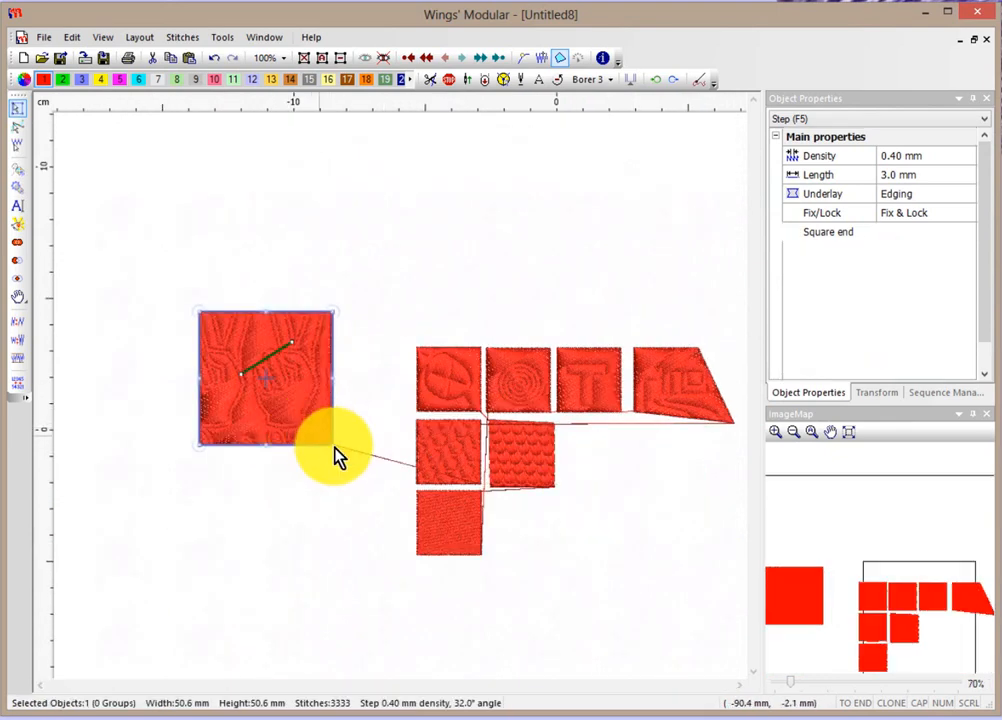
{"action": "left_click_drag", "start_coordinate": [331, 445], "coordinate": [417, 528]}
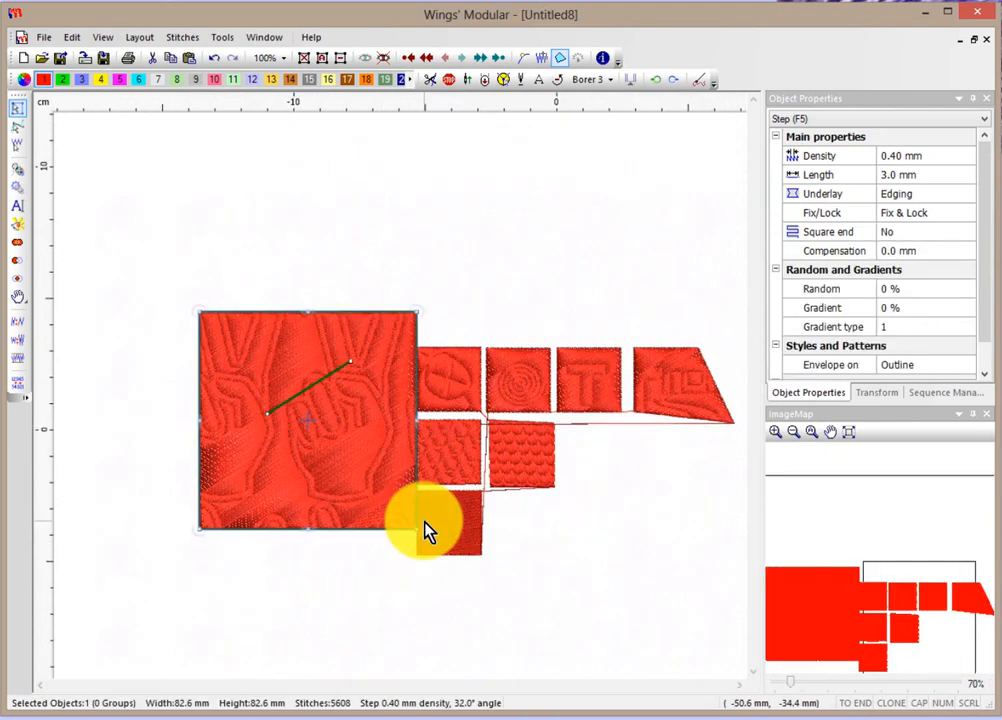
{"action": "left_click_drag", "start_coordinate": [351, 421], "coordinate": [329, 409]}
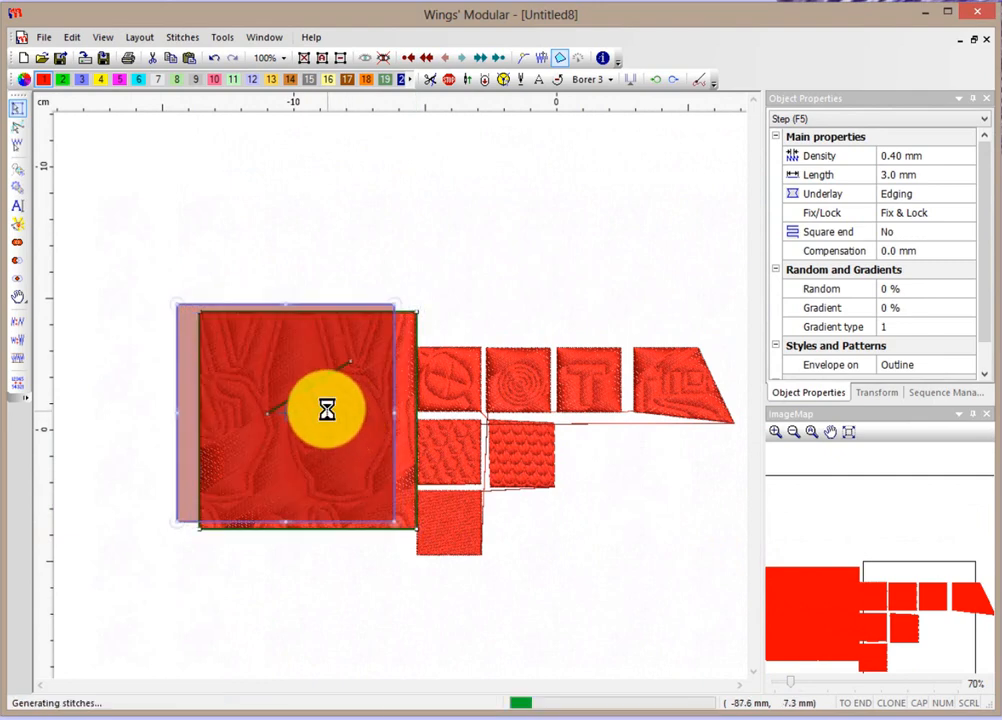
{"action": "left_click", "coordinate": [297, 358]}
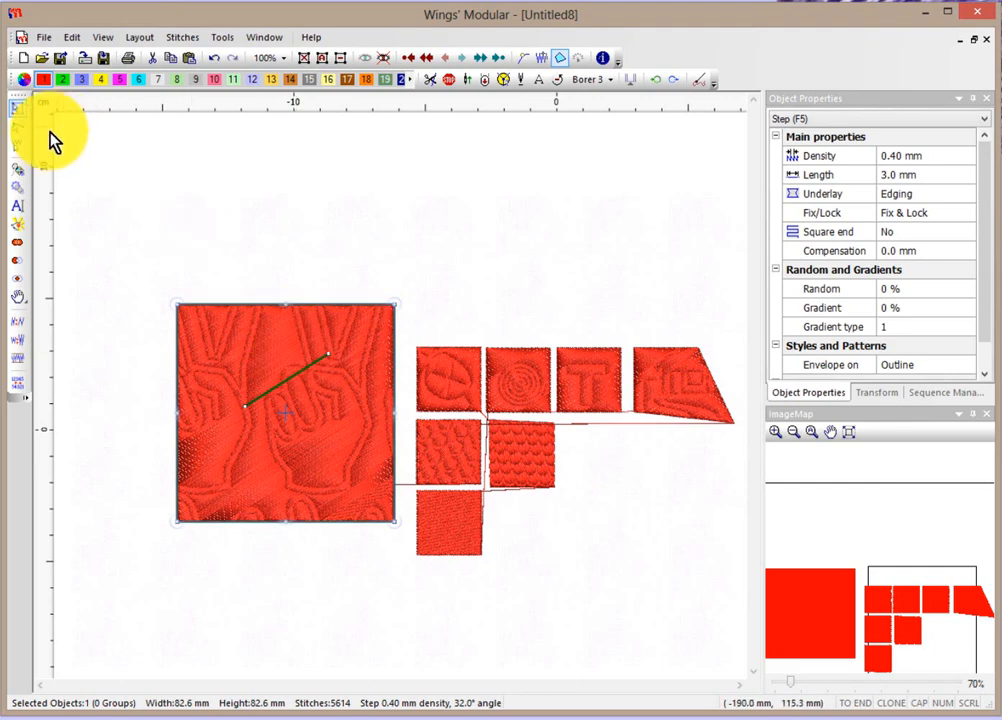
Select all nodes of the hand motif in the large square and shrink it to about 26.3 x 42.2 mm.
{"action": "left_click", "coordinate": [16, 126]}
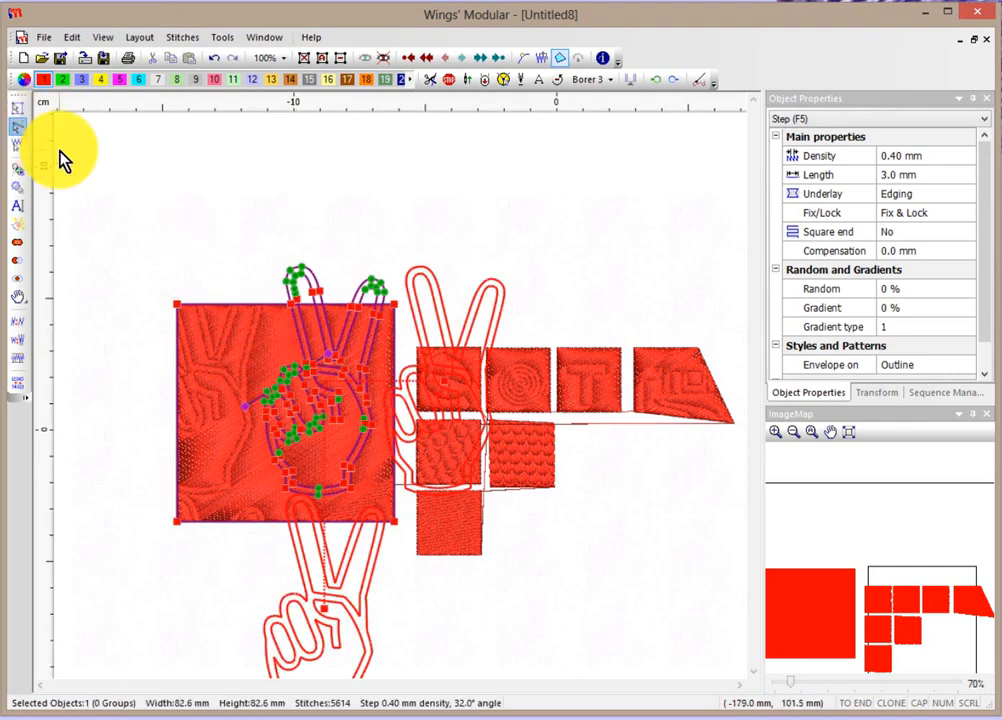
{"action": "left_click_drag", "start_coordinate": [225, 237], "coordinate": [386, 505]}
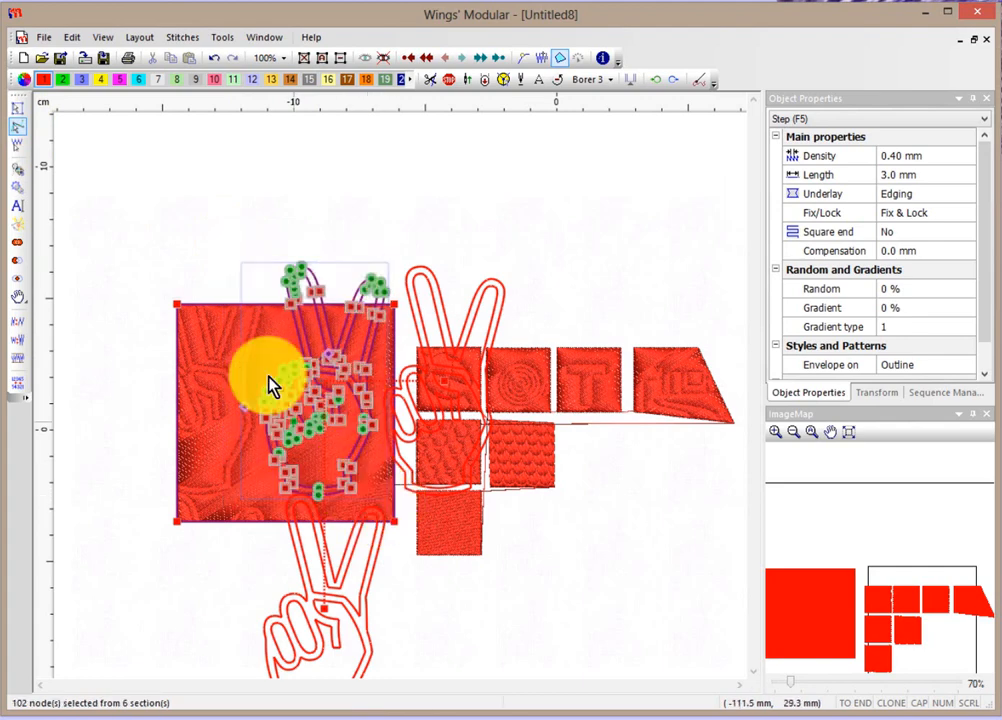
{"action": "left_click", "coordinate": [312, 345]}
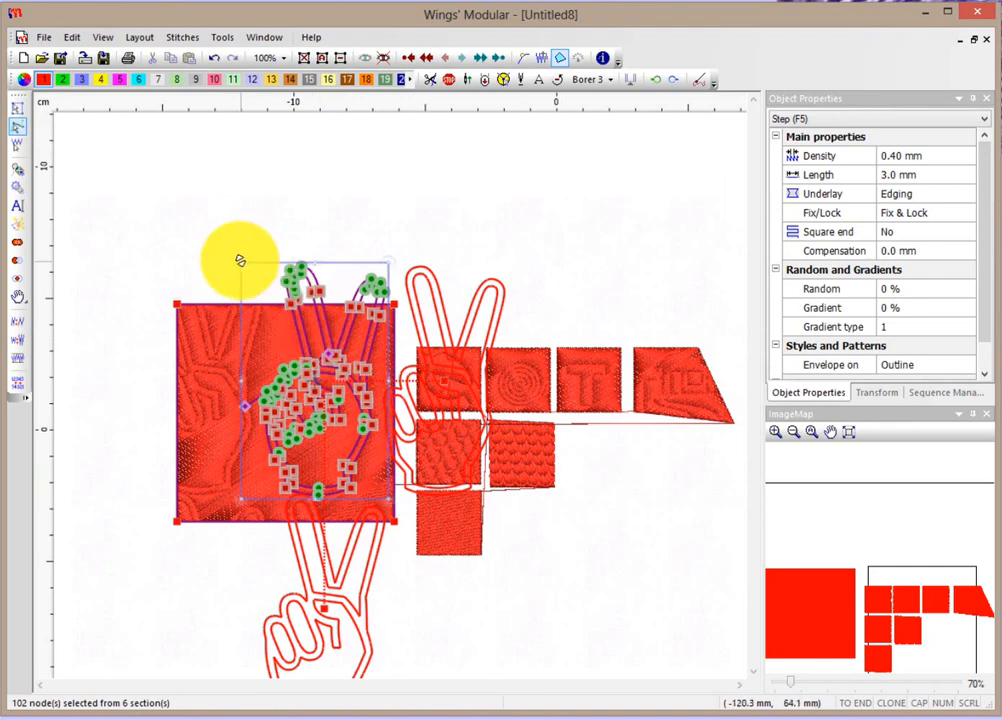
{"action": "left_click_drag", "start_coordinate": [240, 260], "coordinate": [320, 380]}
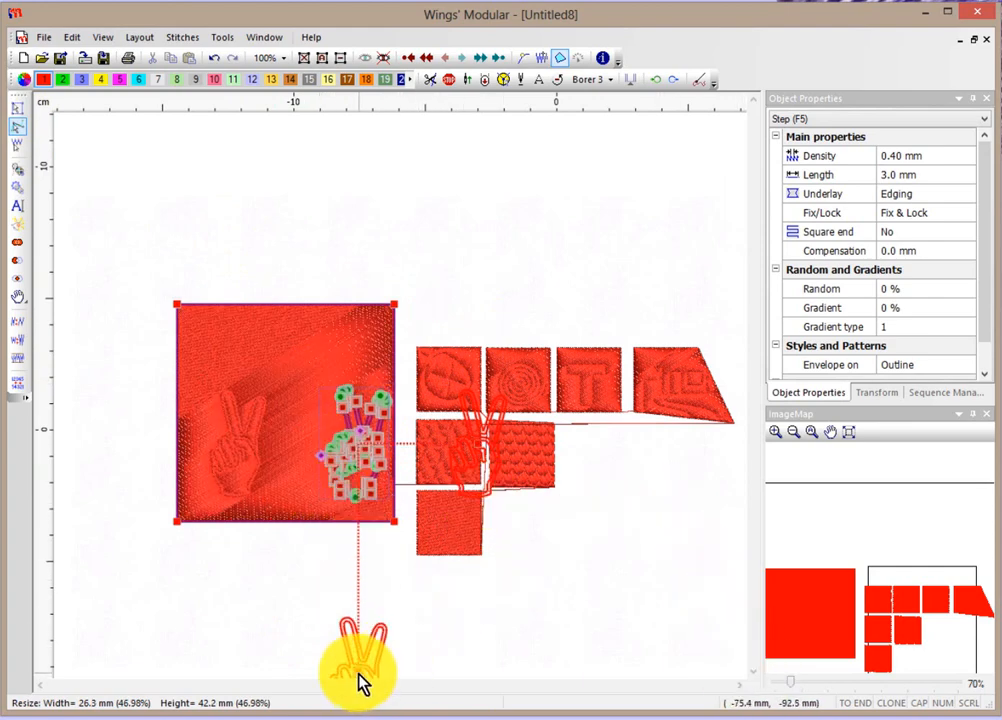
Tighten the hand pattern by moving the repeat copies closer to the motif, then finish node editing and deselect the square.
{"action": "left_click_drag", "start_coordinate": [362, 676], "coordinate": [397, 441]}
{"action": "scroll", "coordinate": [495, 440], "scroll_direction": "up", "scroll_amount": 2}
{"action": "scroll", "coordinate": [483, 436], "scroll_direction": "up", "scroll_amount": 1}
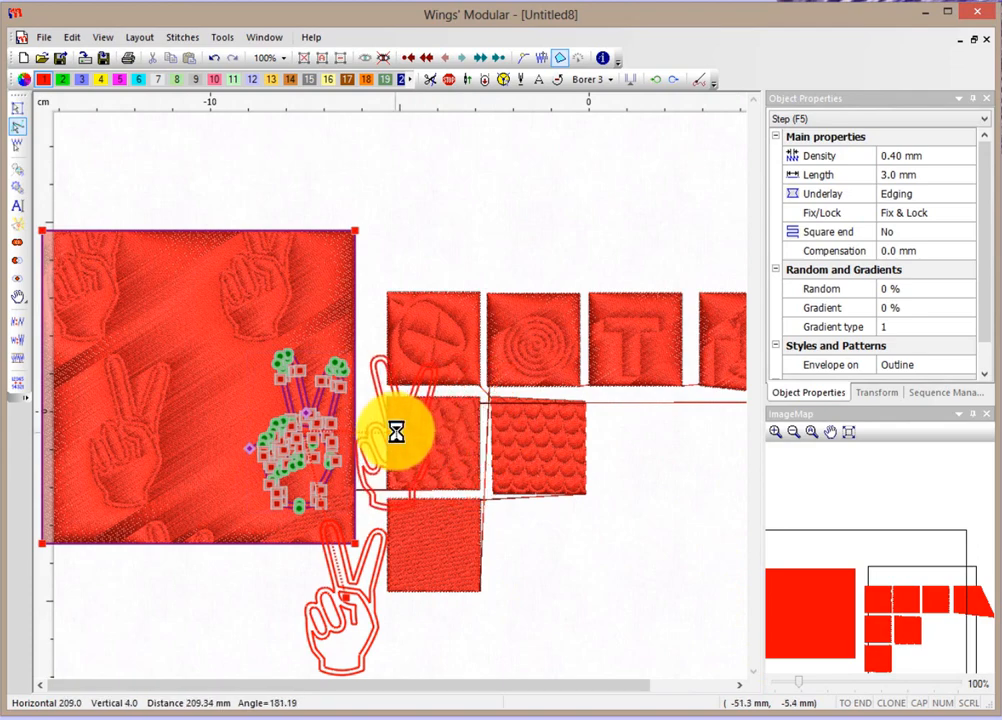
{"action": "scroll", "coordinate": [397, 432], "scroll_direction": "down", "scroll_amount": 1}
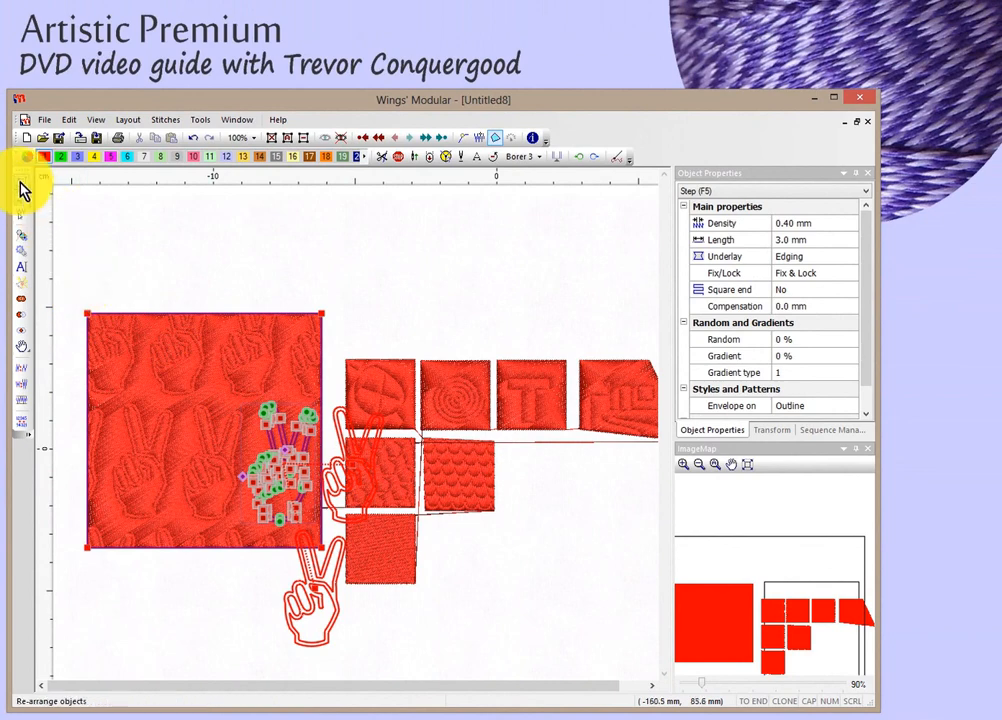
{"action": "left_click", "coordinate": [21, 183]}
{"action": "left_click", "coordinate": [82, 194]}
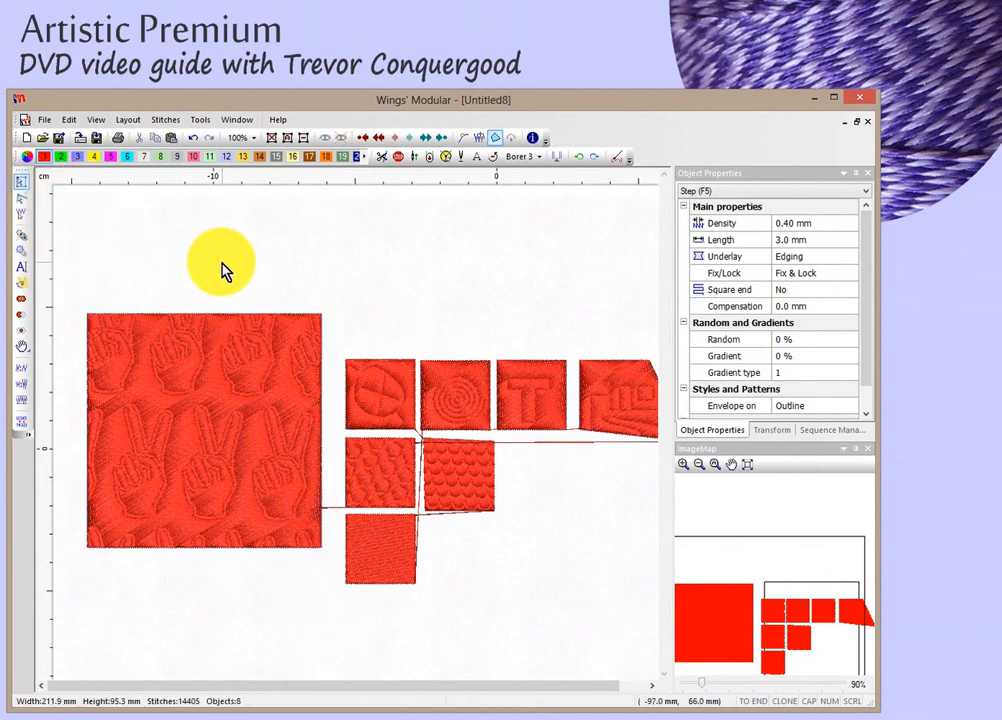
Copy the plain square below the pentagon-patterned one and start adding a form fill to the original.
{"action": "scroll", "coordinate": [222, 270], "scroll_direction": "down", "scroll_amount": 1}
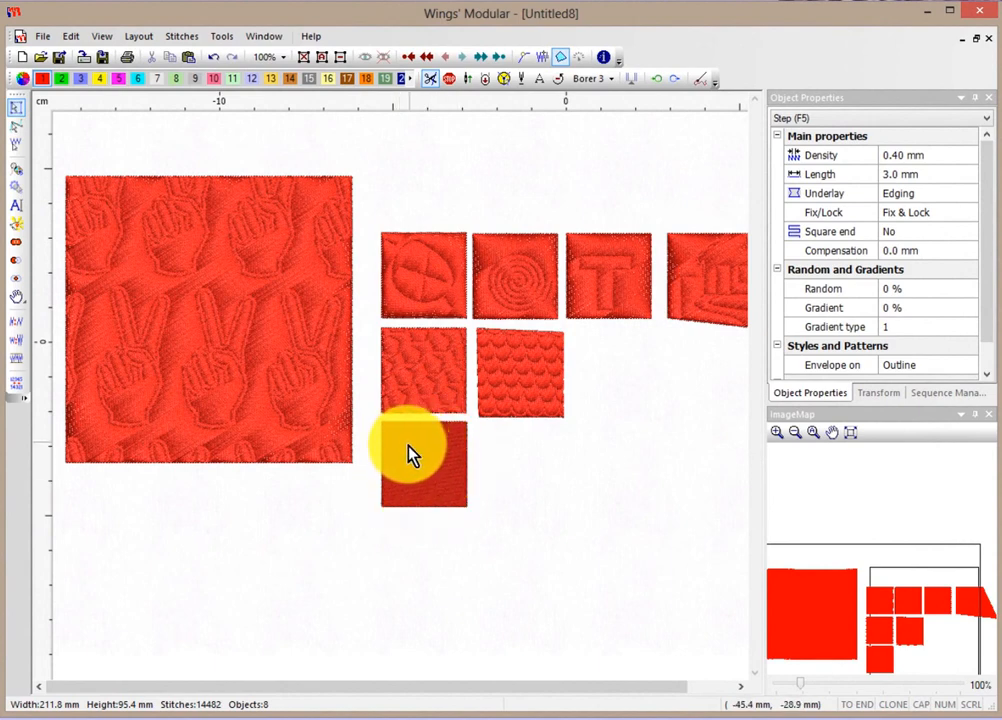
{"action": "left_click", "coordinate": [444, 465]}
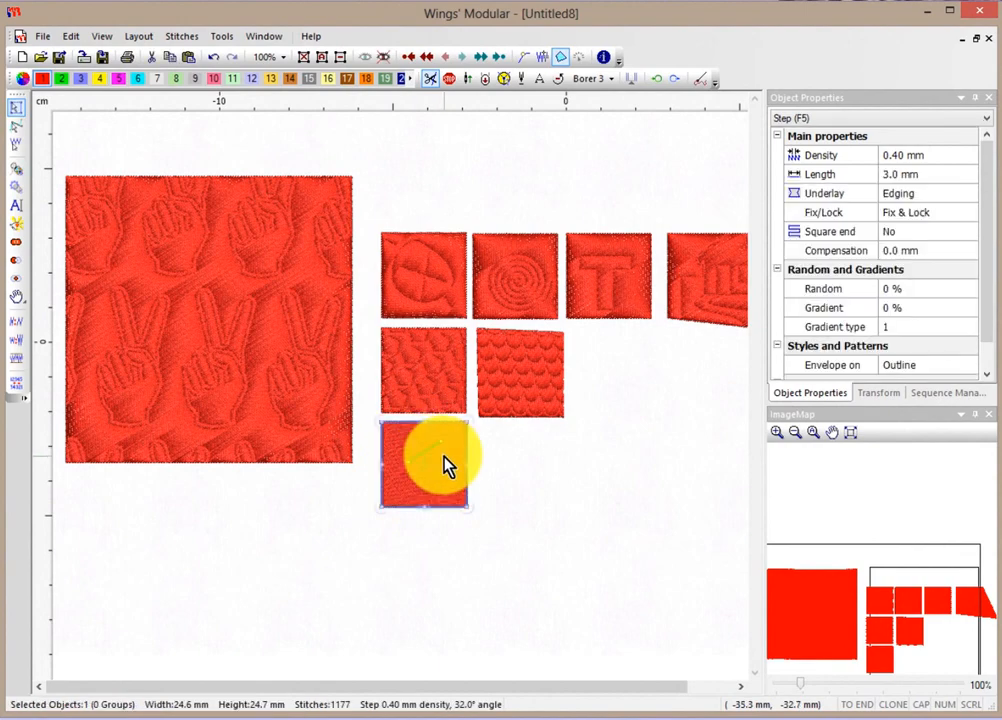
{"action": "left_click", "coordinate": [167, 59]}
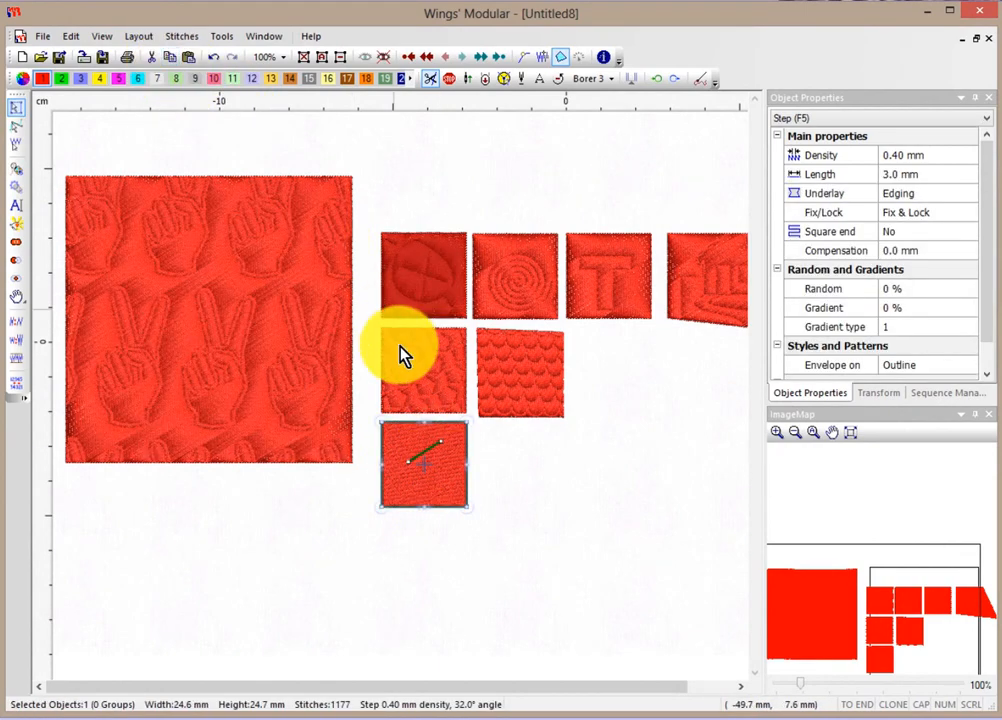
{"action": "scroll", "coordinate": [429, 450], "scroll_direction": "up", "scroll_amount": 5}
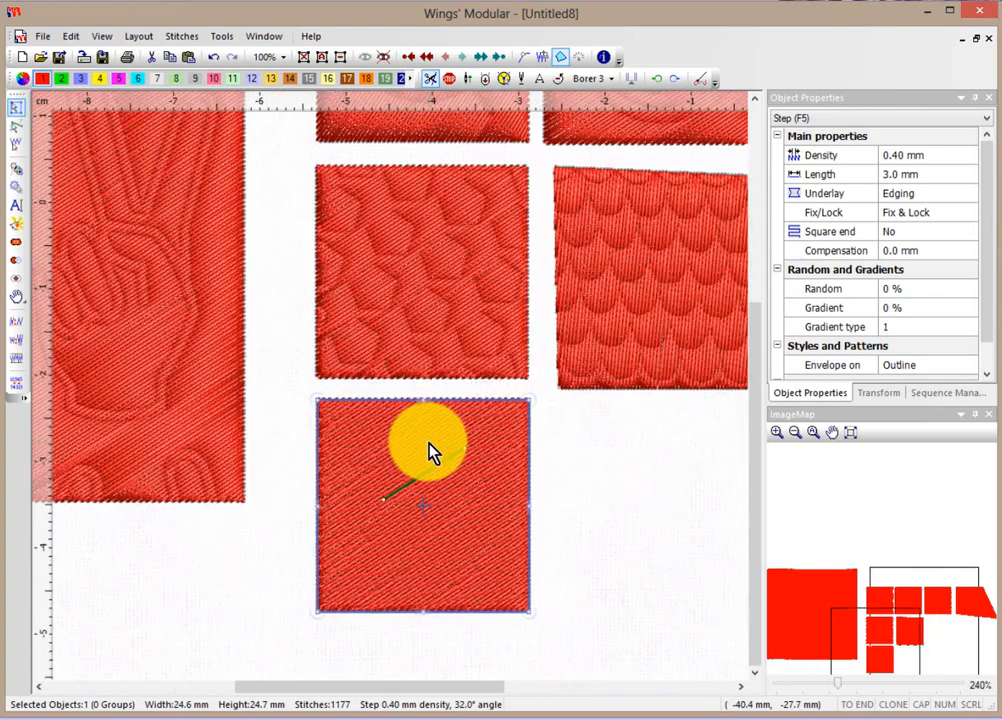
{"action": "scroll", "coordinate": [429, 450], "scroll_direction": "up", "scroll_amount": 2}
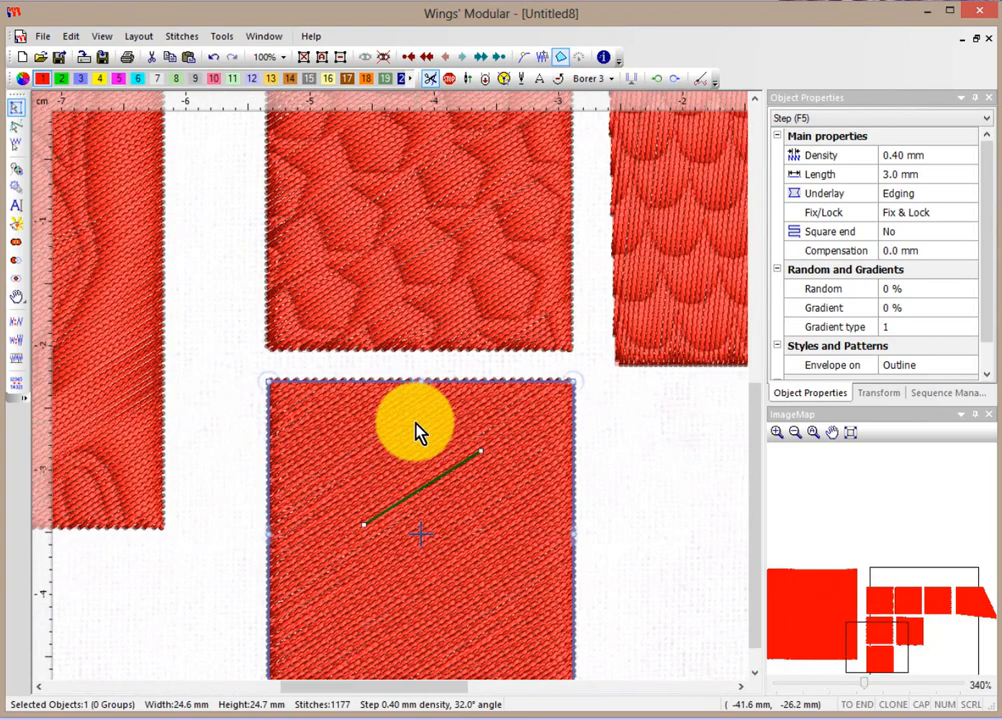
{"action": "right_click", "coordinate": [418, 432]}
{"action": "mouse_move", "coordinate": [459, 453]}
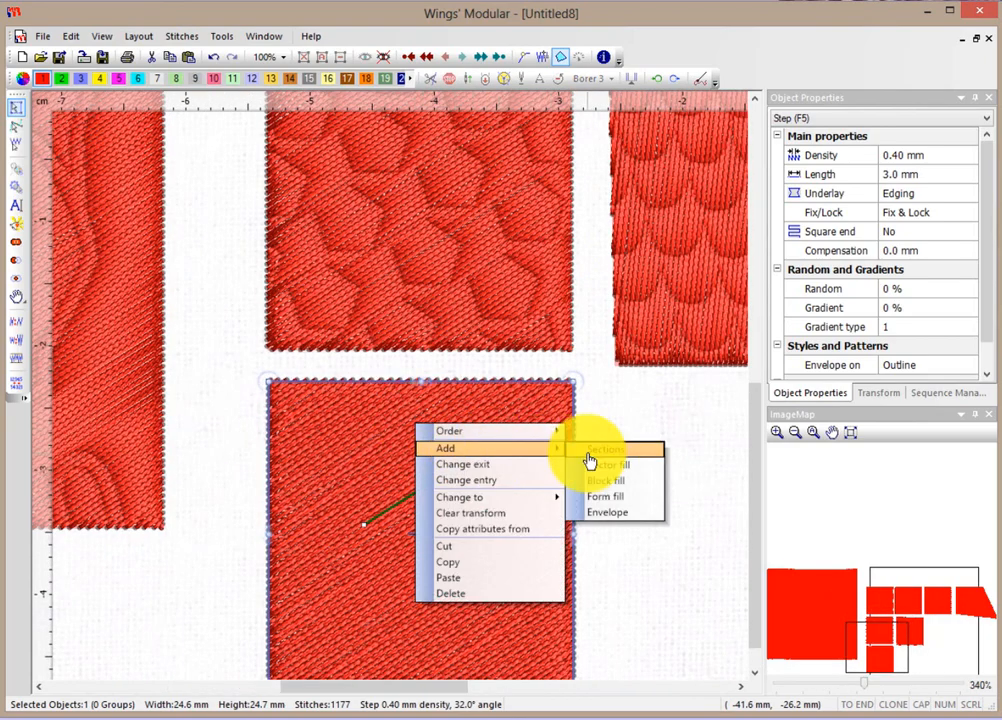
{"action": "left_click", "coordinate": [623, 507]}
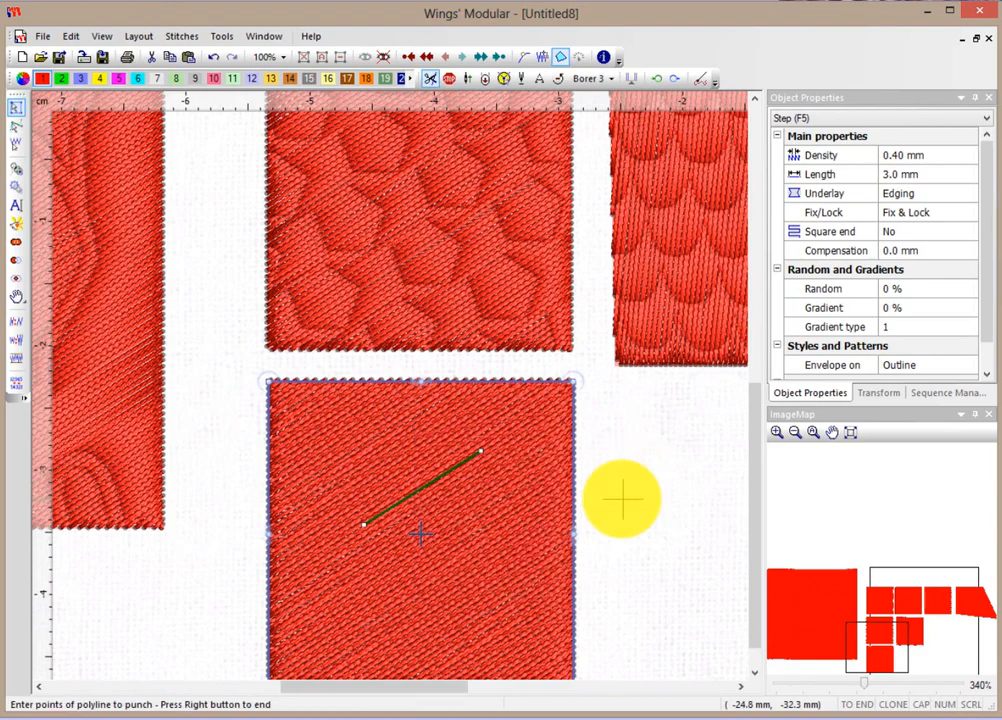
Insert a small rectangle near the plain square's upper-left corner as the form fill shape.
{"action": "key", "text": "Insert"}
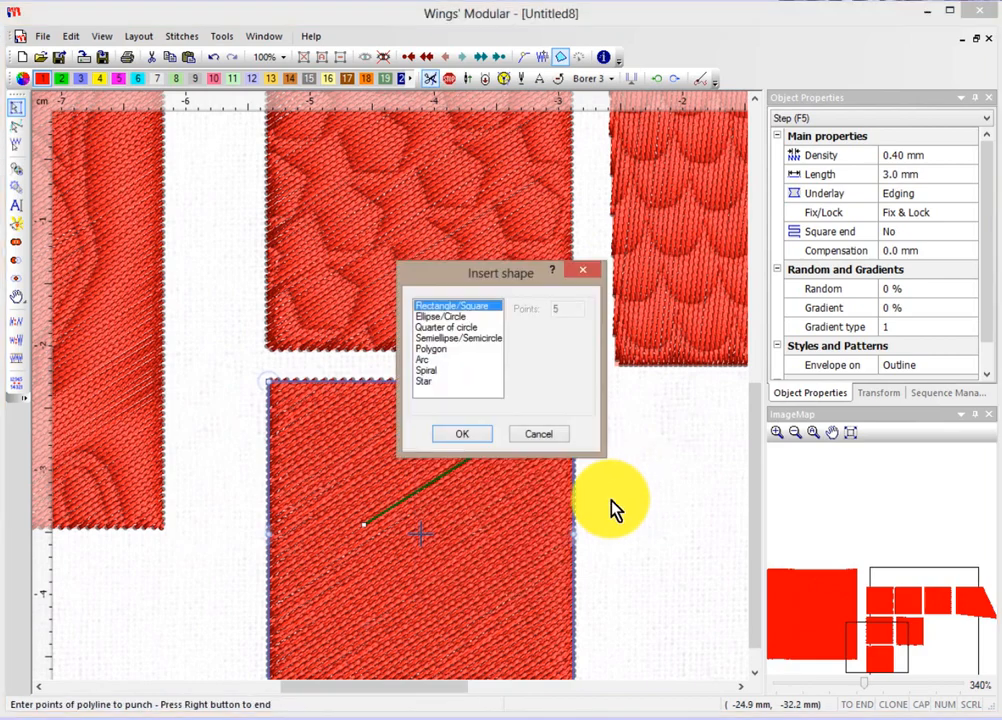
{"action": "left_click", "coordinate": [477, 434]}
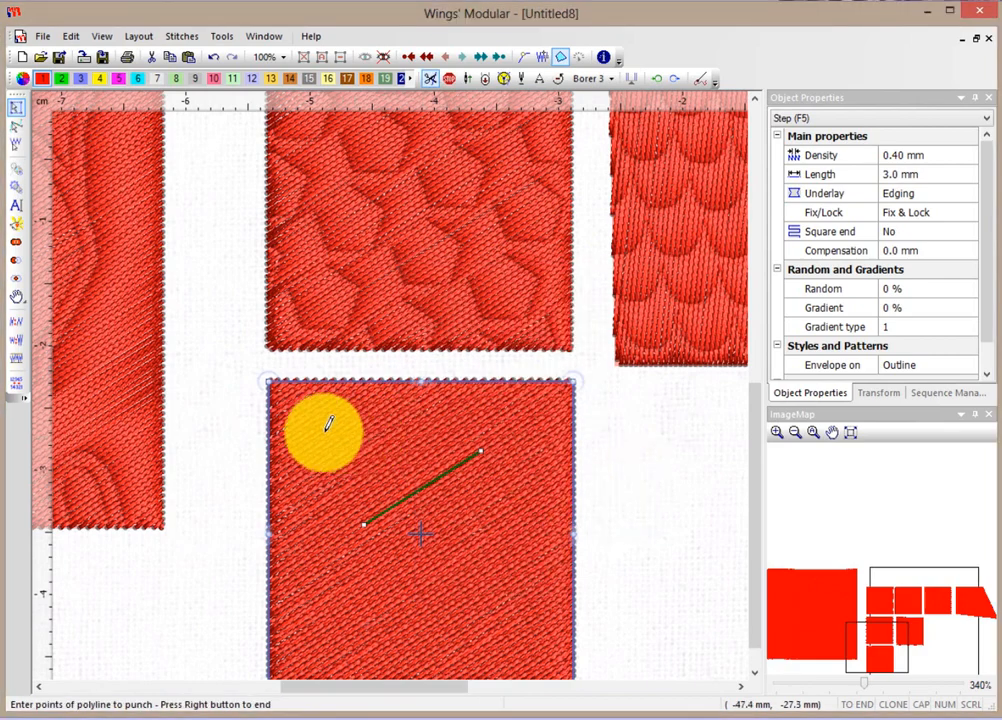
{"action": "left_click_drag", "start_coordinate": [364, 465], "coordinate": [393, 471]}
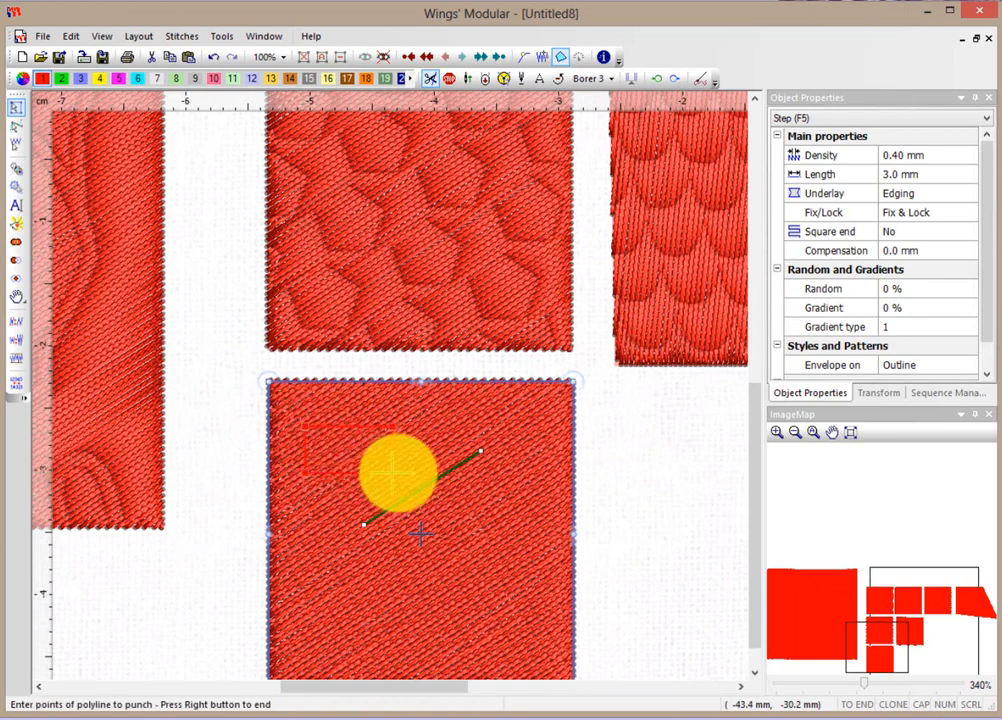
{"action": "right_click", "coordinate": [445, 453]}
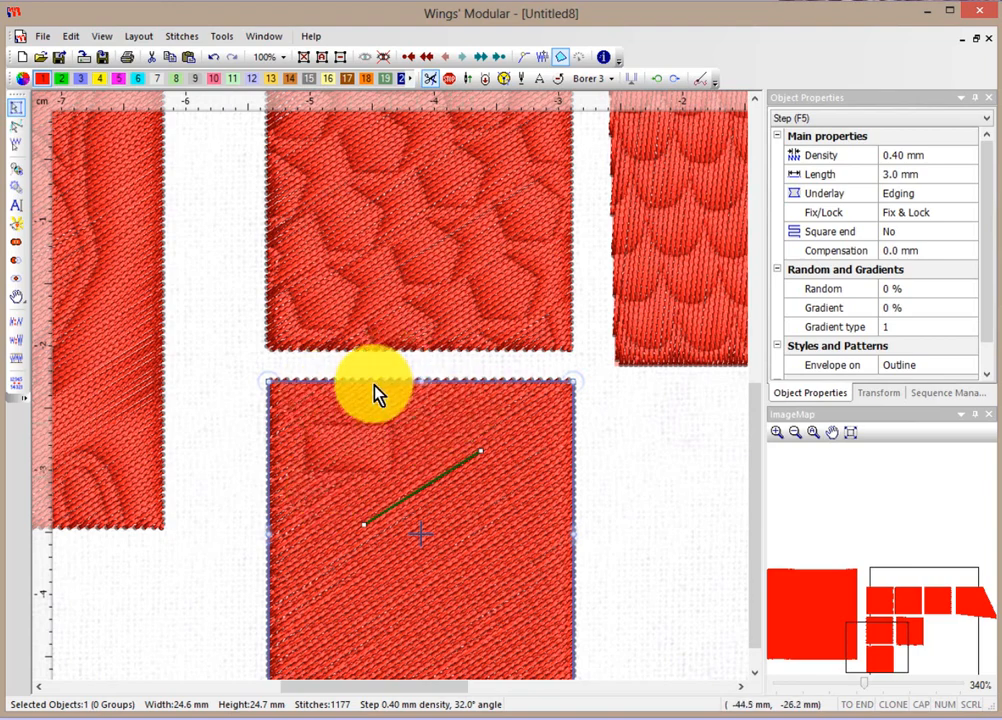
Deselect the square, turn off the 3D stitch view and show the ends of the stitches.
{"action": "left_click", "coordinate": [629, 429]}
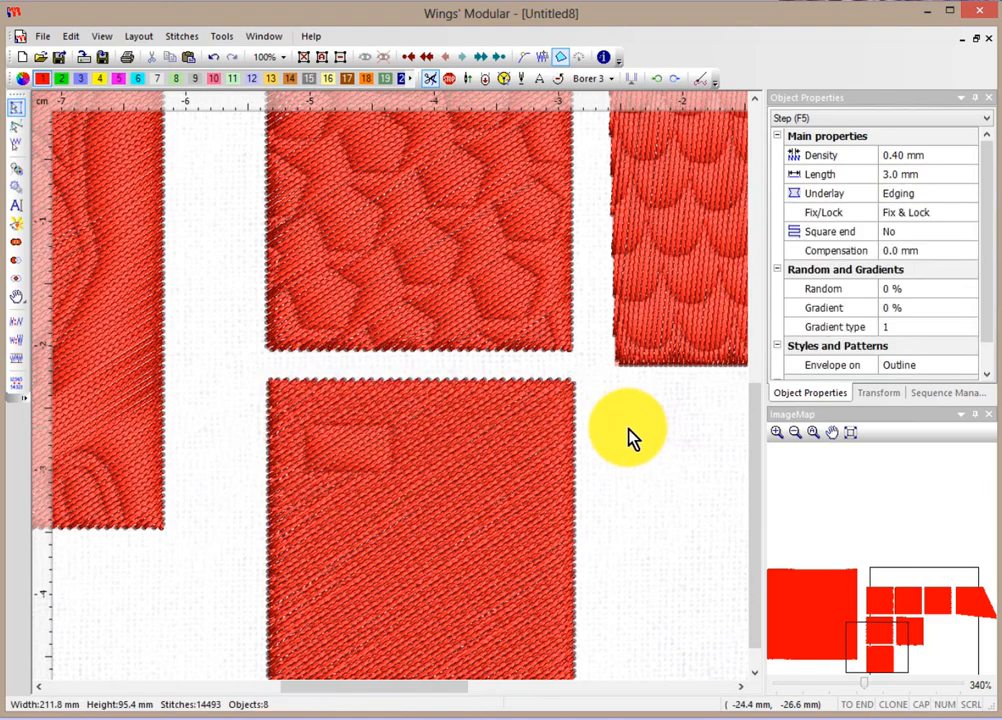
{"action": "key", "text": "3"}
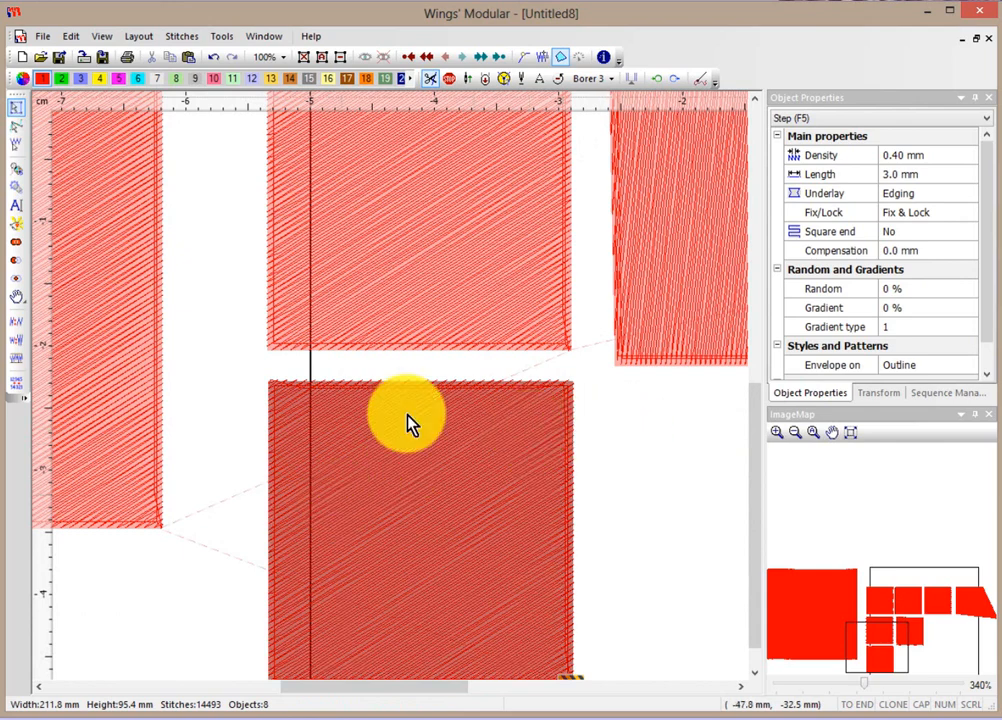
{"action": "key", "text": "t"}
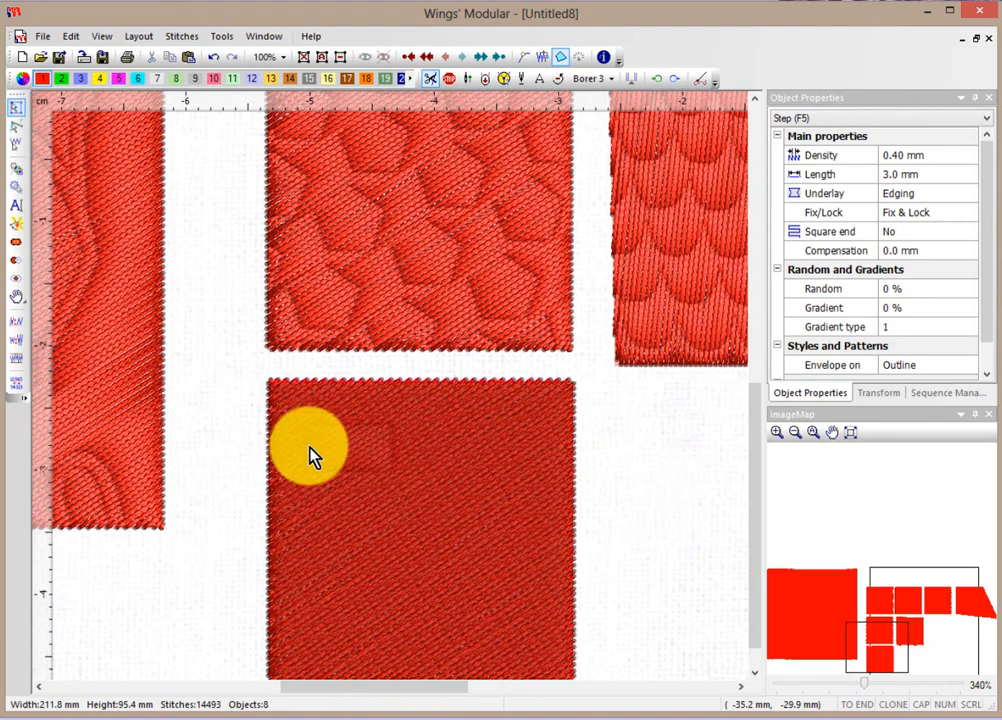
{"action": "key", "text": "t"}
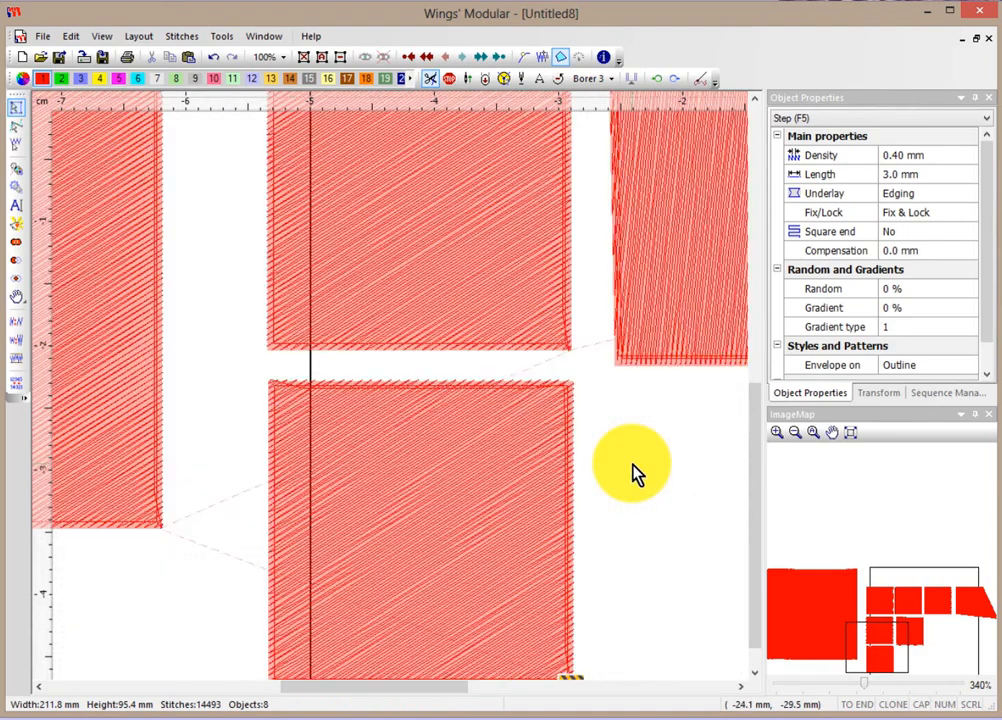
{"action": "left_click", "coordinate": [526, 60]}
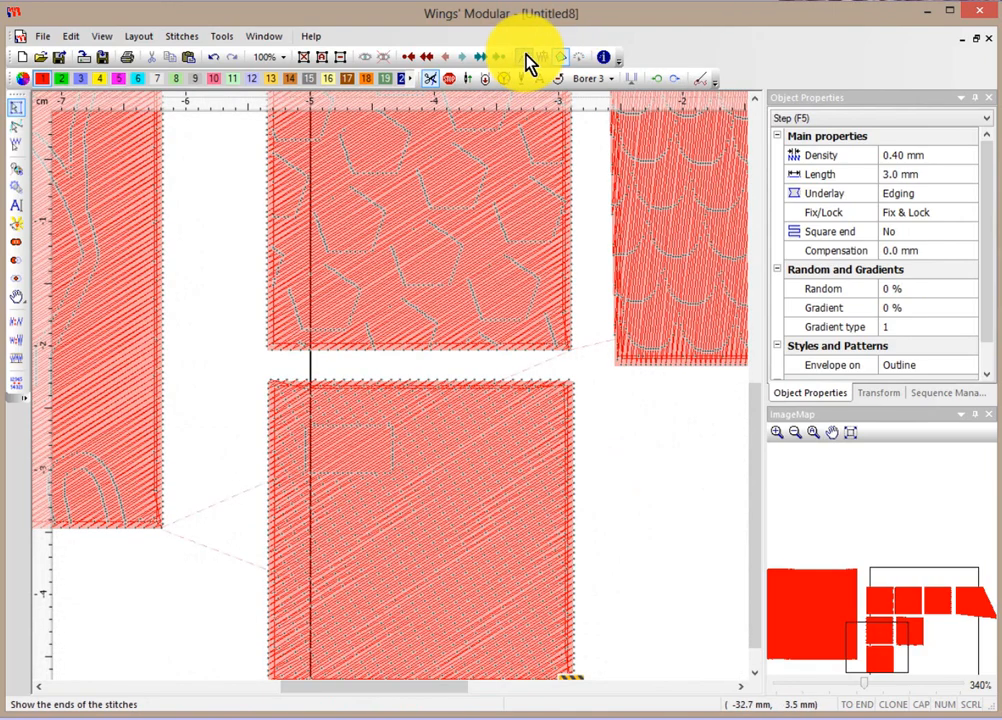
Examine the stitch points around the form fill rectangle and compare them with those in the other patterned squares.
{"action": "scroll", "coordinate": [242, 432], "scroll_direction": "up", "scroll_amount": 3}
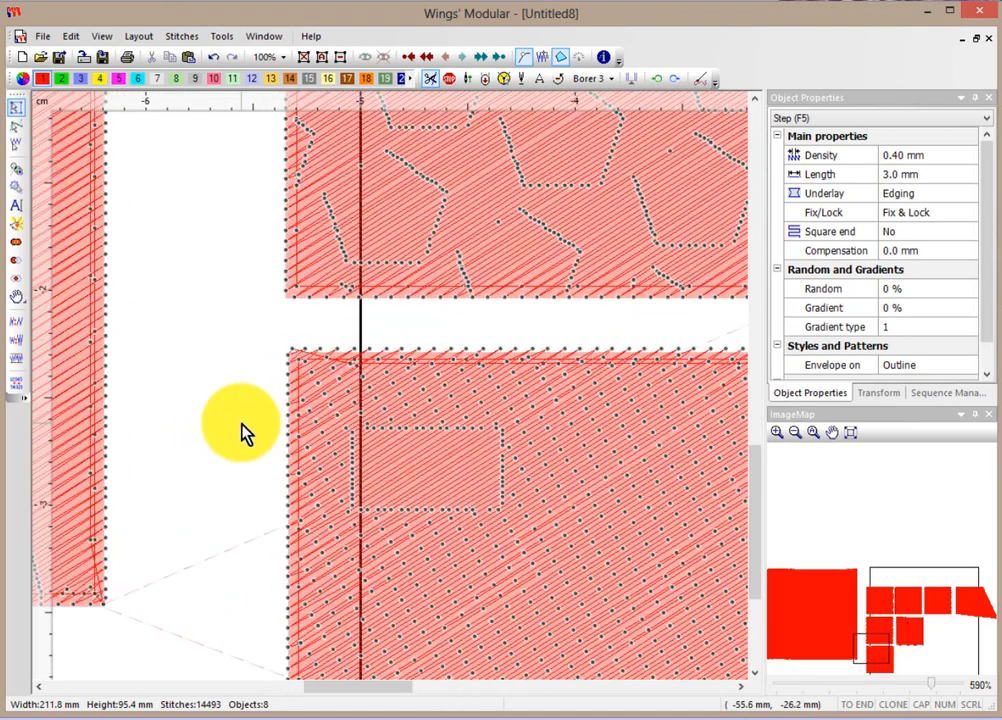
{"action": "left_click", "coordinate": [310, 505]}
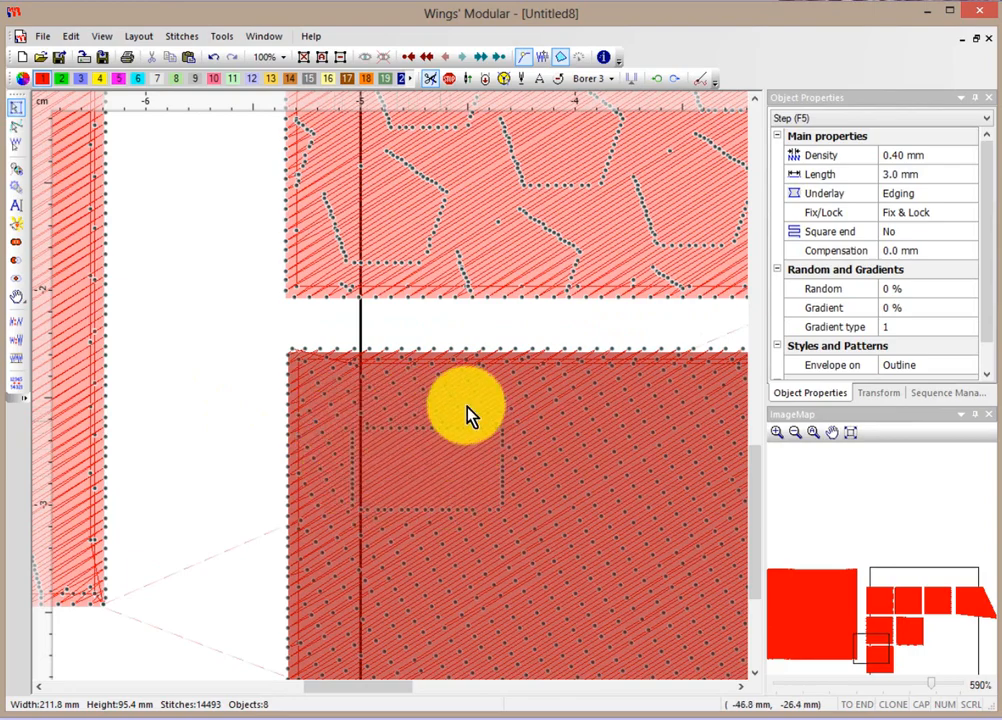
{"action": "left_click", "coordinate": [213, 325]}
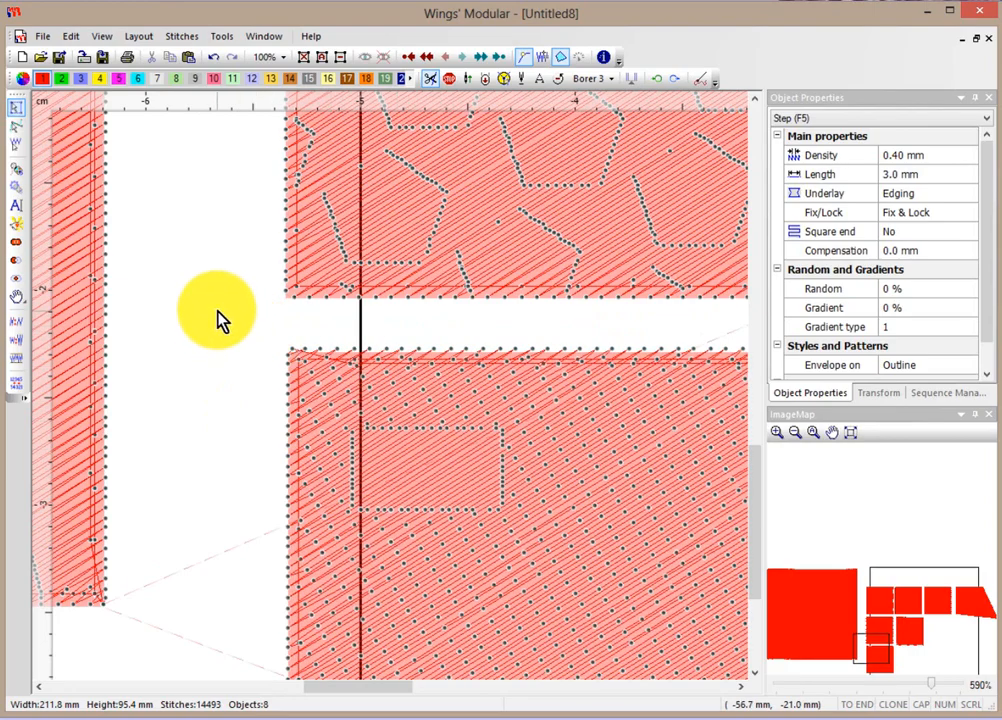
{"action": "scroll", "coordinate": [218, 318], "scroll_direction": "down", "scroll_amount": 3}
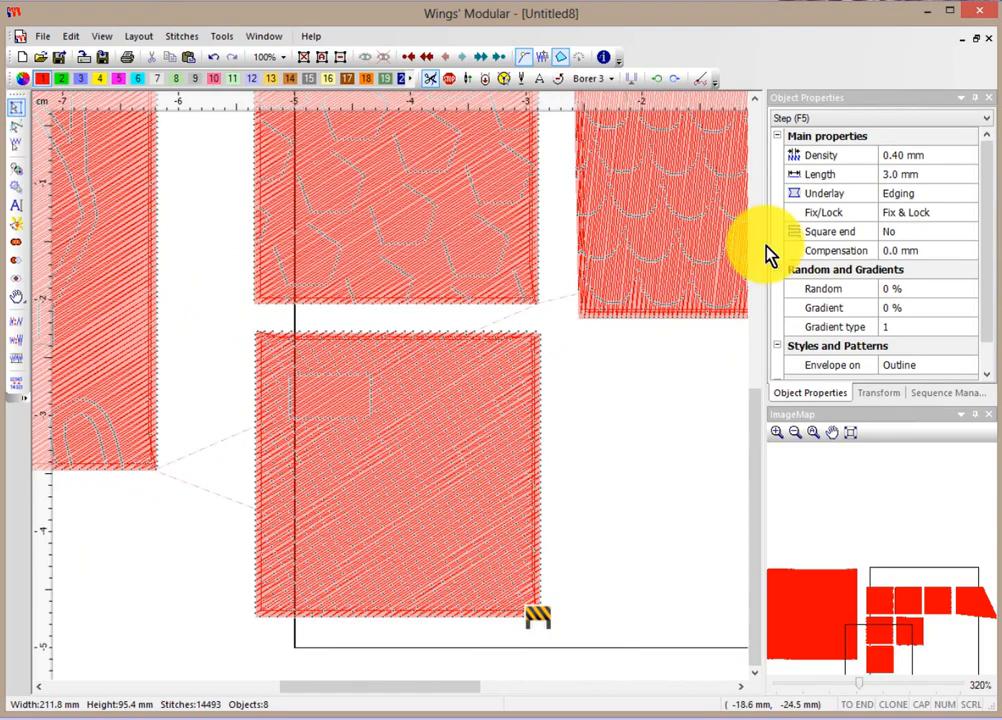
{"action": "left_click_drag", "start_coordinate": [752, 474], "coordinate": [731, 266]}
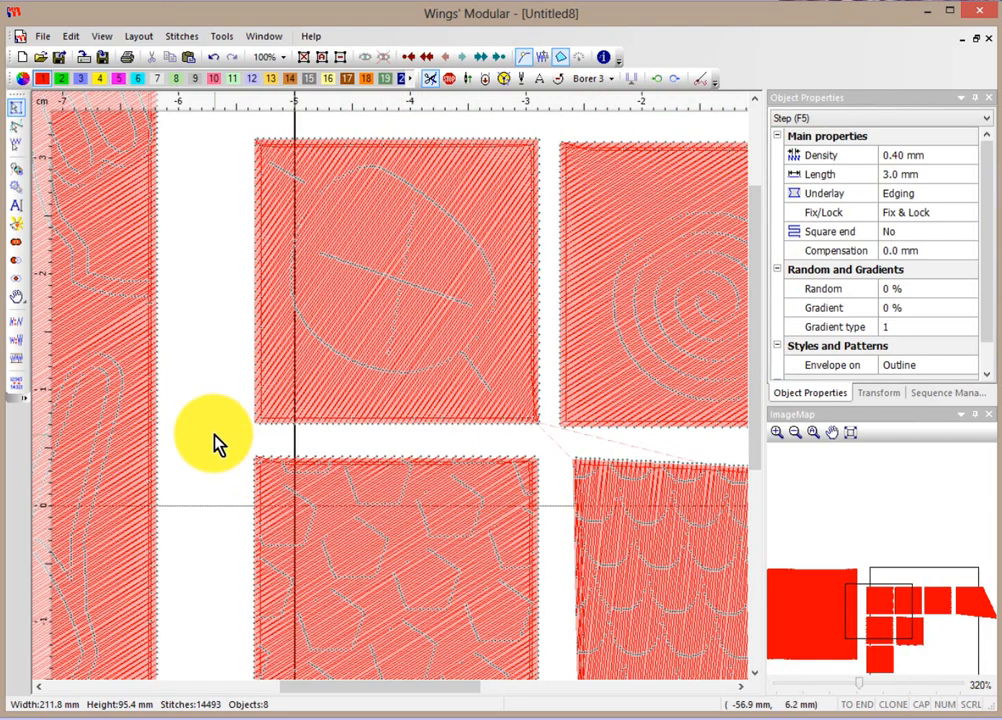
{"action": "scroll", "coordinate": [215, 443], "scroll_direction": "down", "scroll_amount": 5}
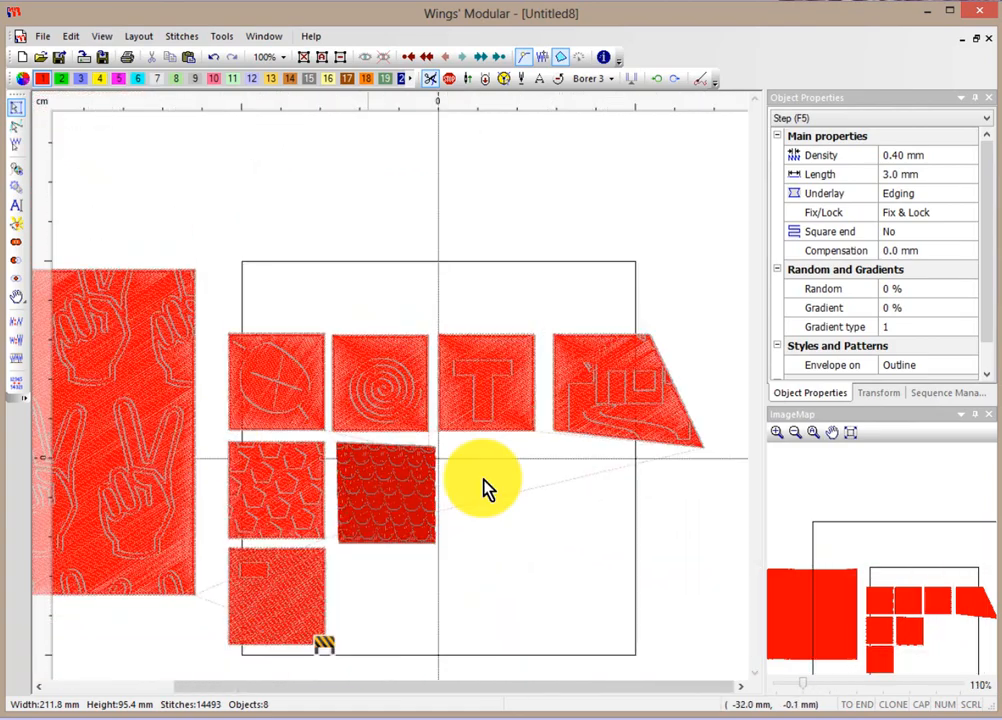
{"action": "scroll", "coordinate": [264, 640], "scroll_direction": "up", "scroll_amount": 1}
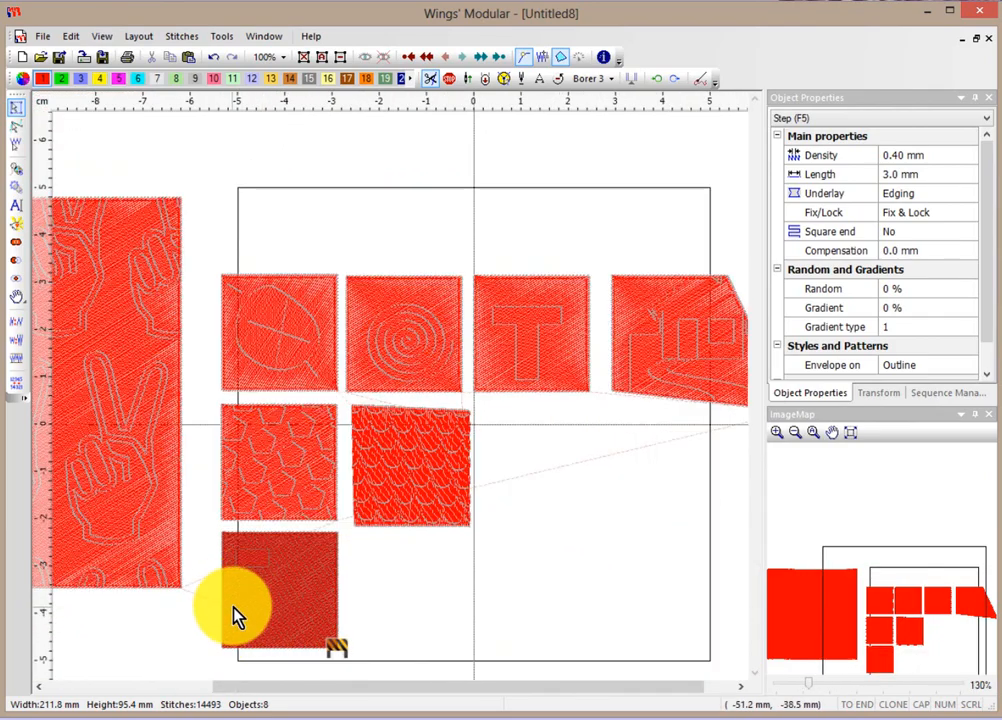
{"action": "scroll", "coordinate": [236, 615], "scroll_direction": "up", "scroll_amount": 3}
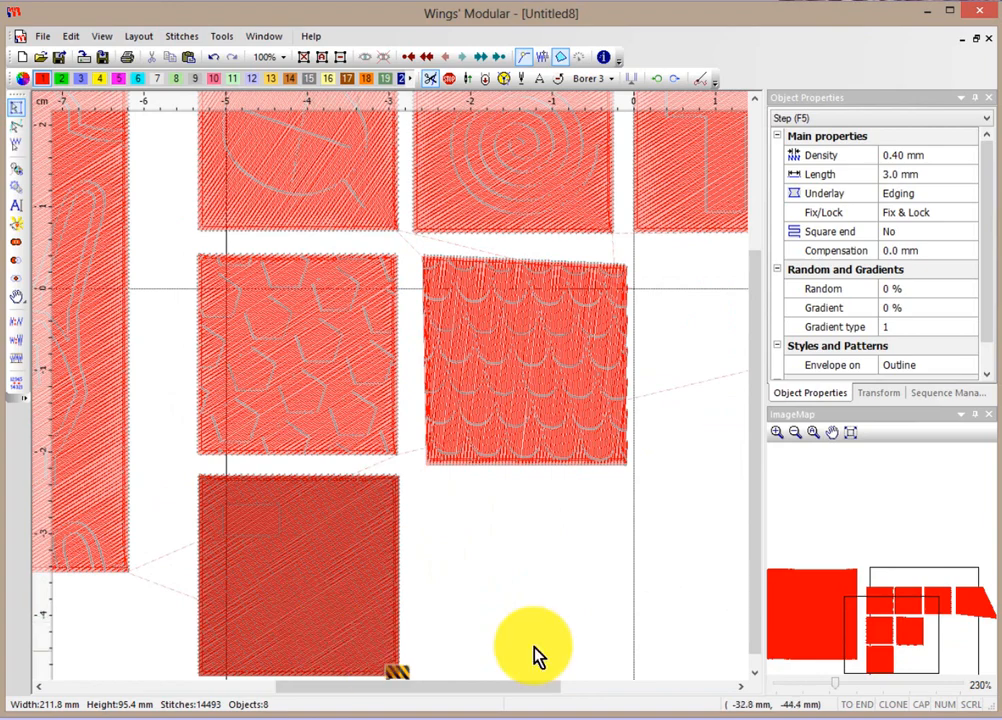
{"action": "scroll", "coordinate": [385, 626], "scroll_direction": "up", "scroll_amount": 3}
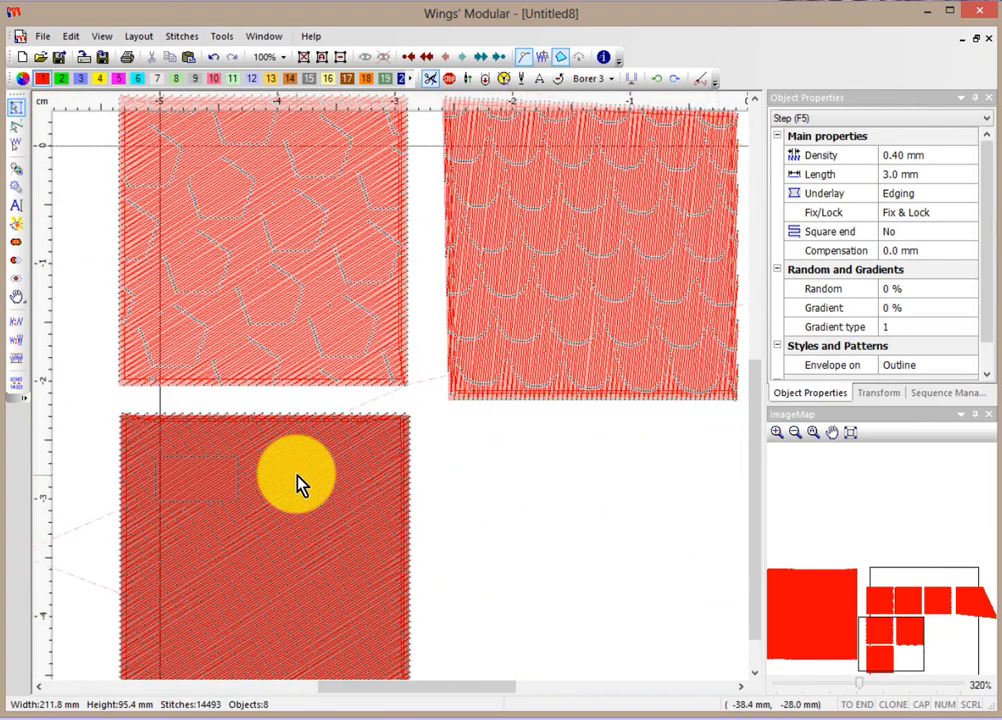
Add a form fill rectangle about 8 by 3 mm to the lower square, beside the existing small rectangle near its upper-right corner.
{"action": "left_click", "coordinate": [297, 479]}
{"action": "right_click", "coordinate": [297, 479]}
{"action": "mouse_move", "coordinate": [330, 501]}
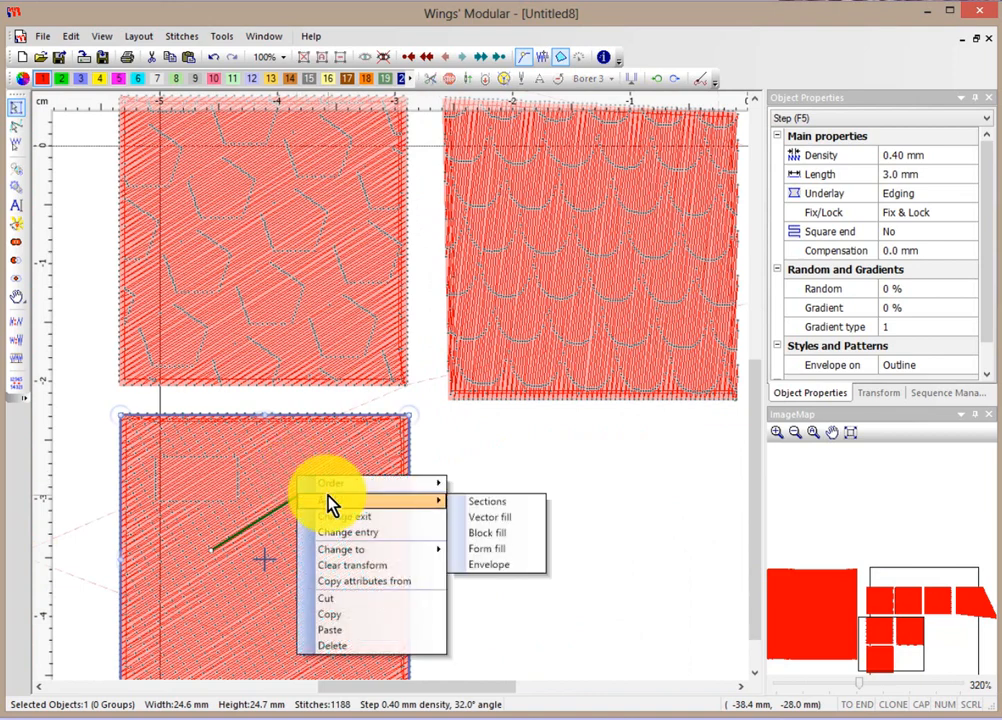
{"action": "left_click", "coordinate": [496, 548]}
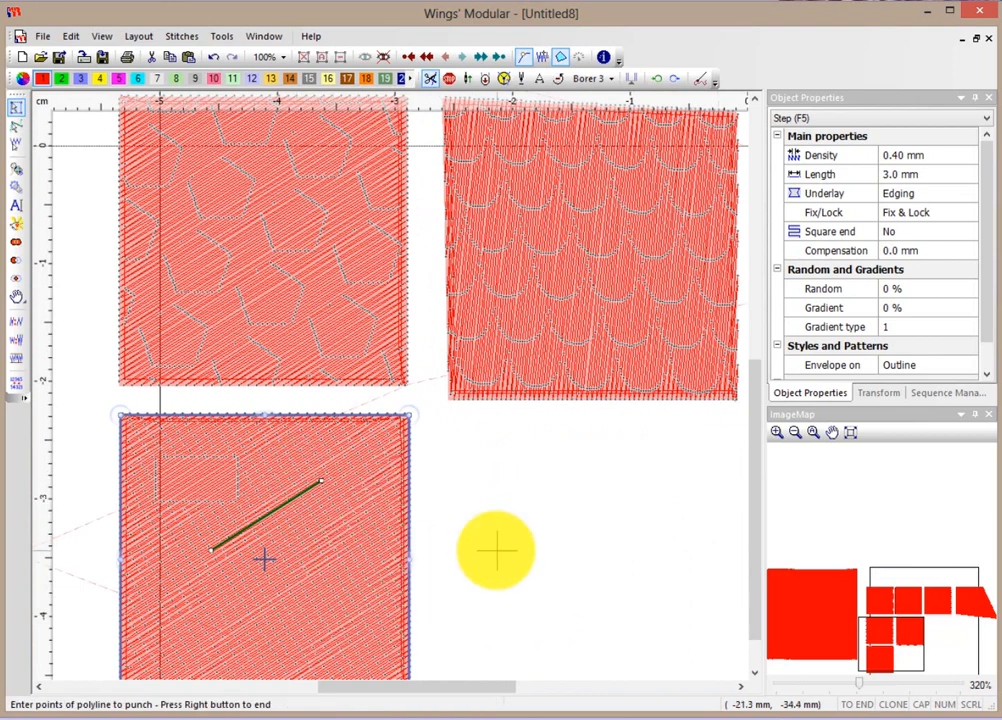
{"action": "key", "text": "s"}
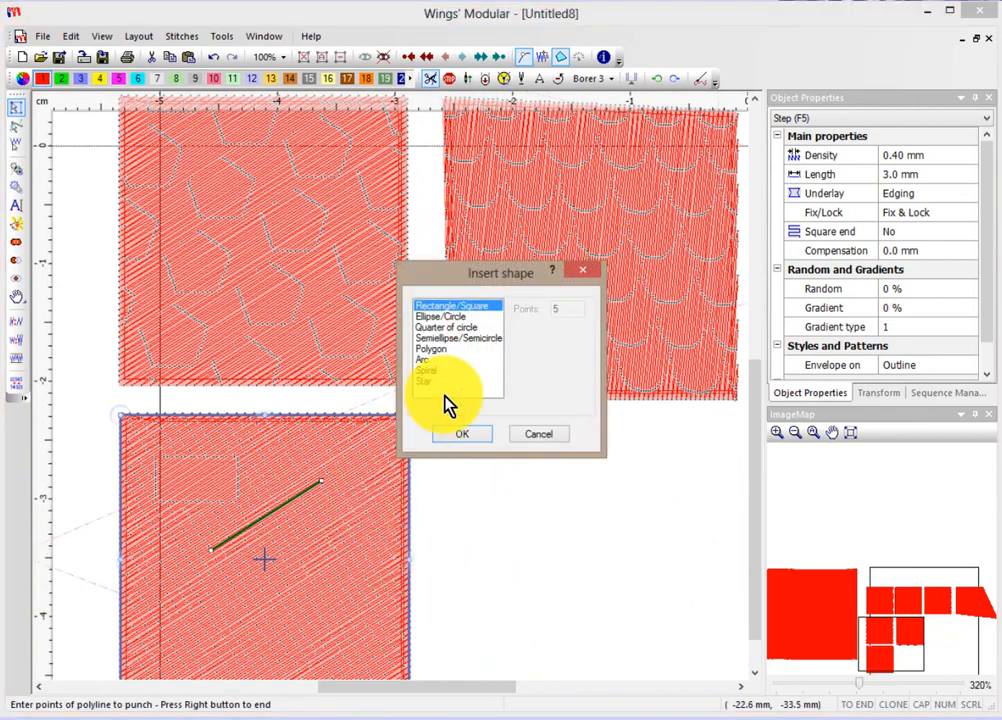
{"action": "left_click", "coordinate": [452, 434]}
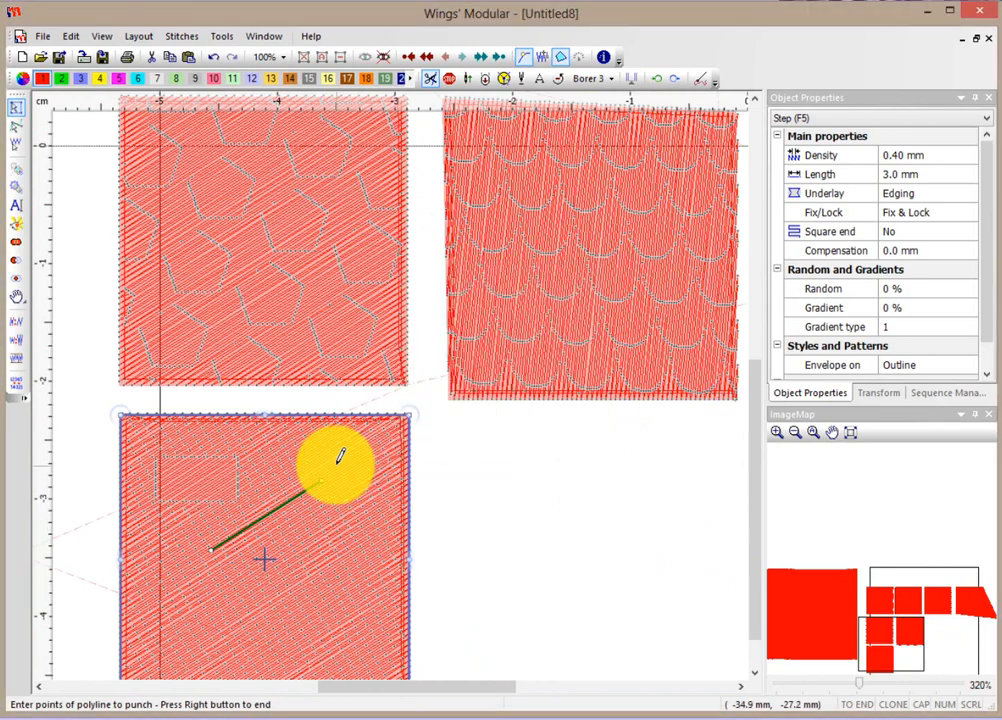
{"action": "left_click", "coordinate": [287, 466]}
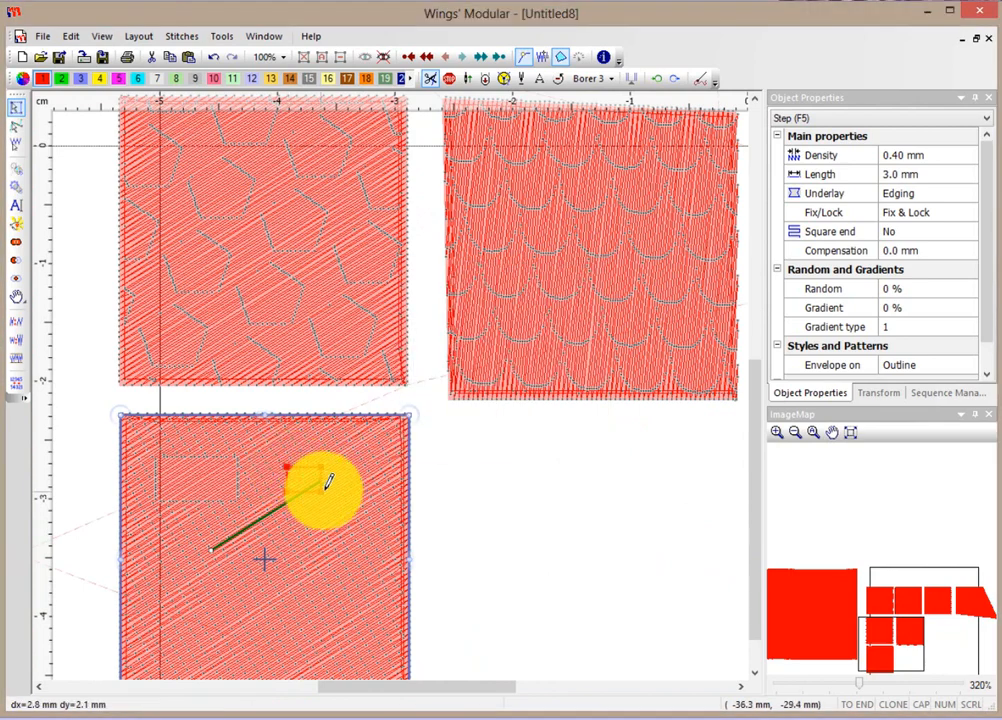
{"action": "left_click", "coordinate": [382, 498]}
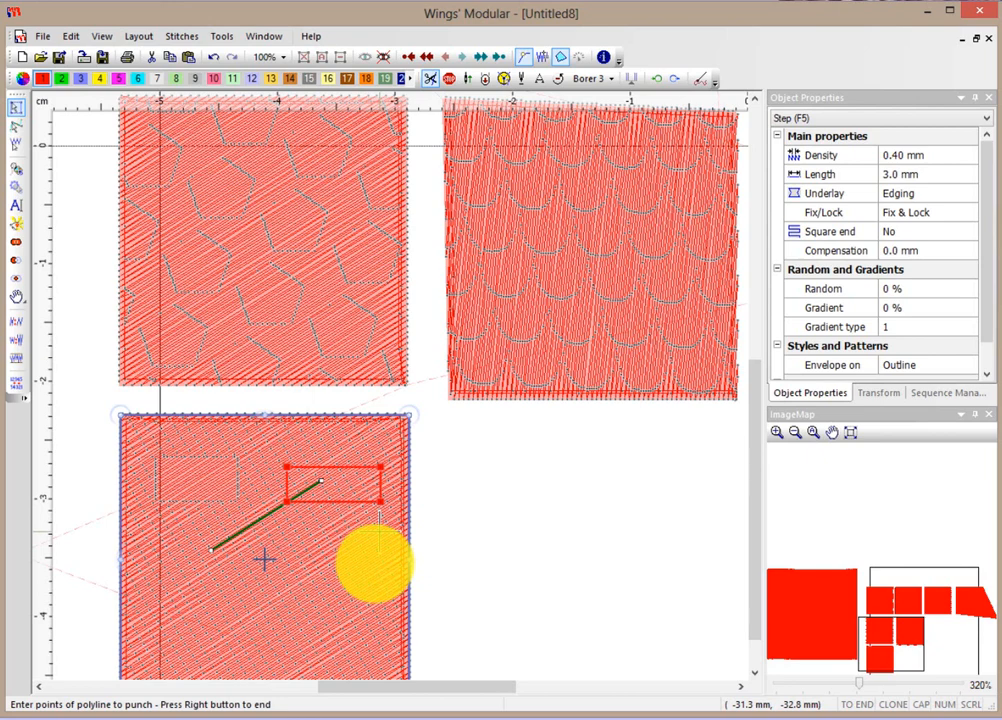
{"action": "right_click", "coordinate": [380, 540]}
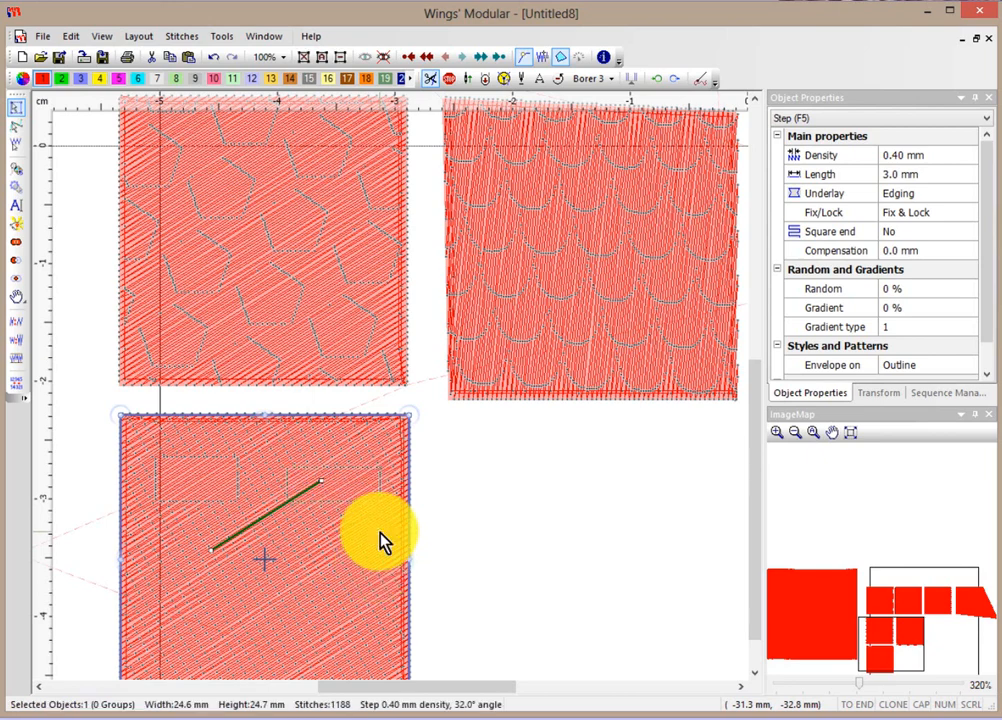
Draw a downward-pointing form fill triangle about 6 mm wide at the centre of the square, below the two rectangles.
{"action": "right_click", "coordinate": [355, 540]}
{"action": "mouse_move", "coordinate": [365, 530]}
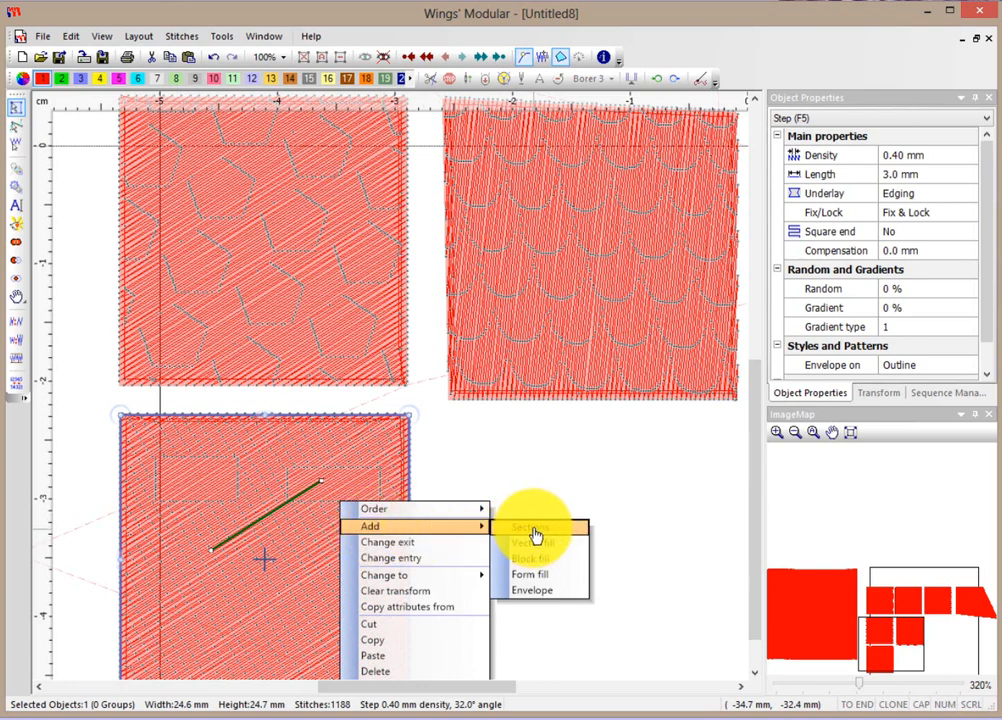
{"action": "left_click", "coordinate": [540, 581]}
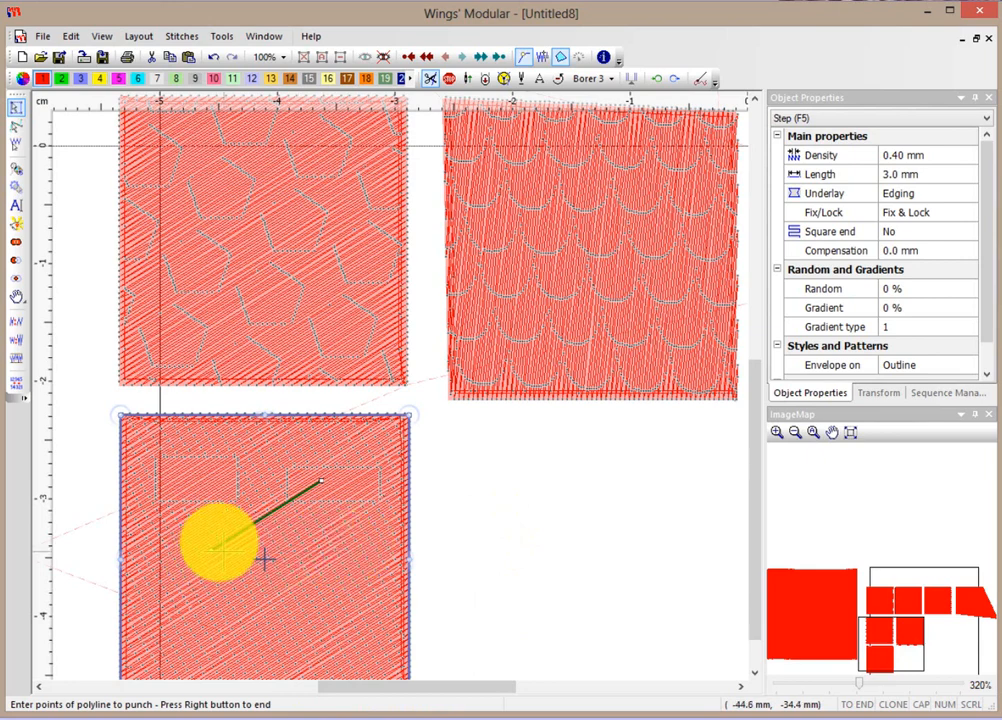
{"action": "left_click", "coordinate": [224, 551]}
{"action": "left_click", "coordinate": [295, 551]}
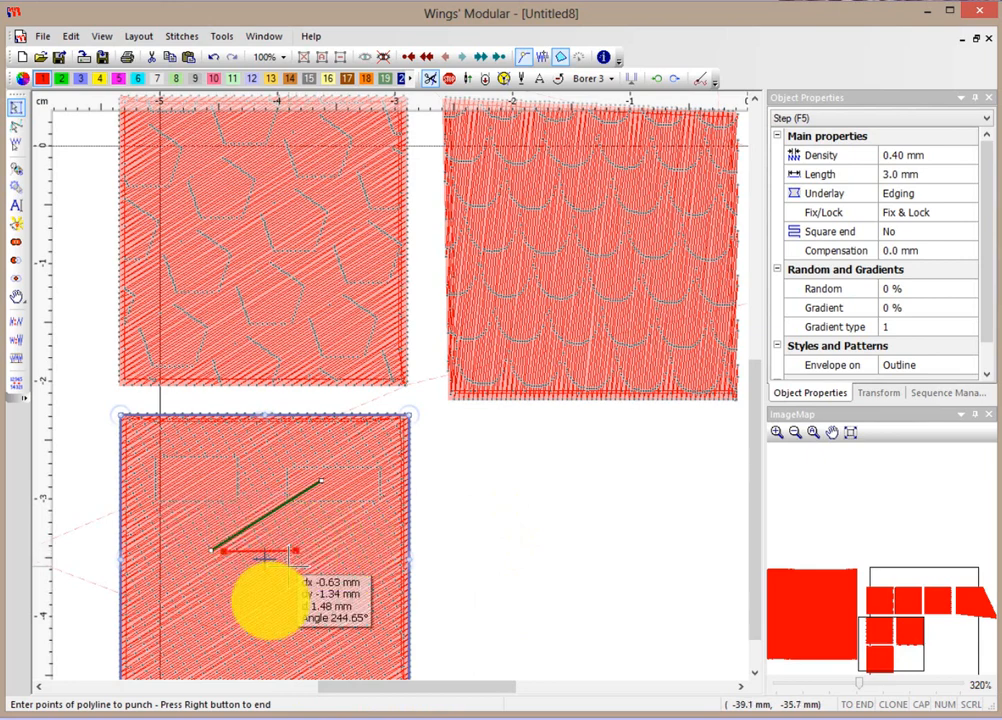
{"action": "left_click", "coordinate": [260, 606]}
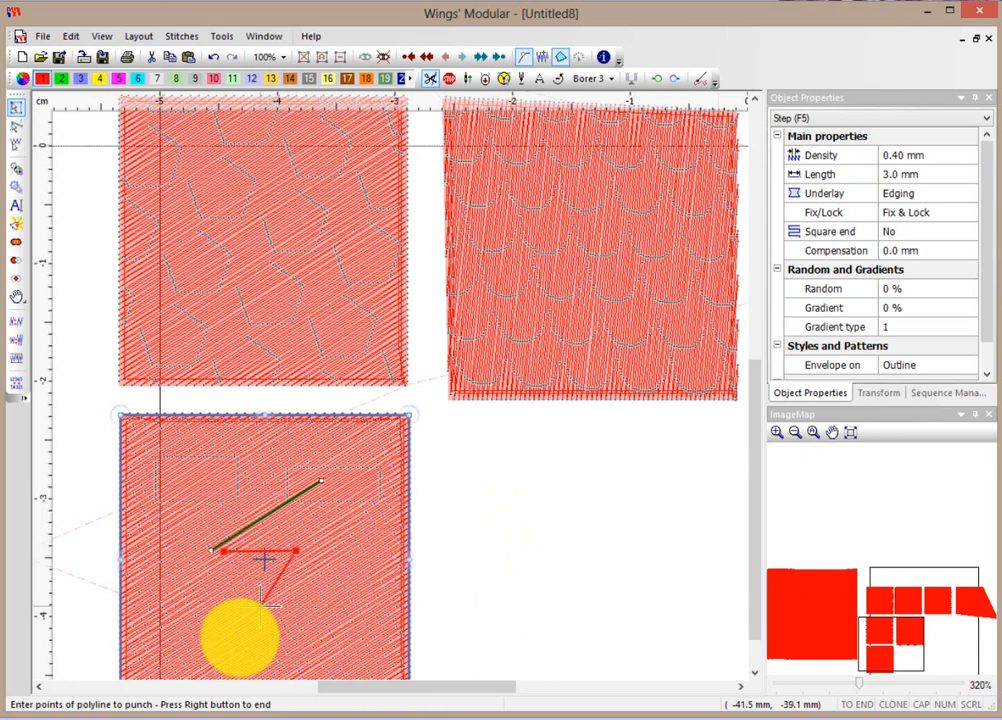
{"action": "left_click", "coordinate": [224, 551]}
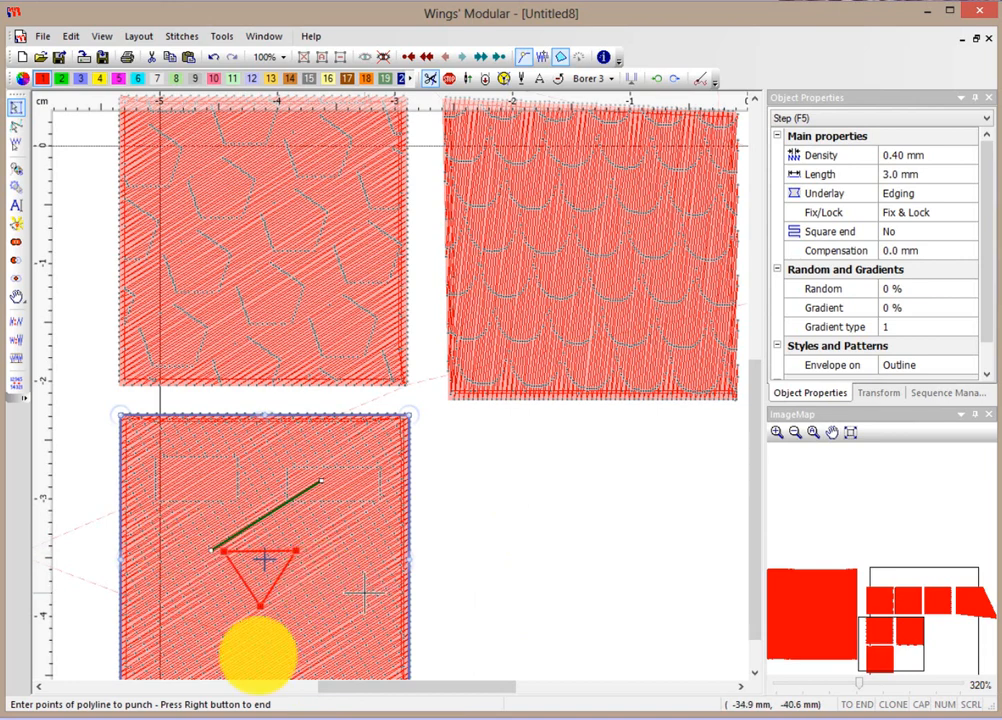
Draw the curved lower edge of a mouth-like form fill shape, about 16 mm wide, below the triangle.
{"action": "scroll", "coordinate": [290, 674], "scroll_direction": "down", "scroll_amount": 3}
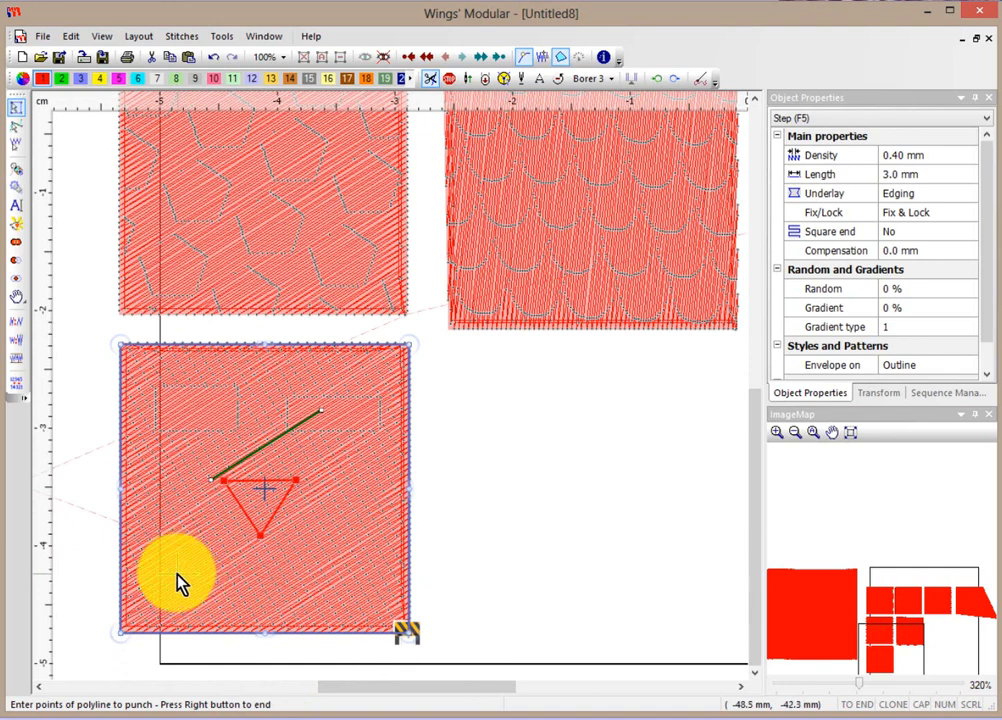
{"action": "left_click", "coordinate": [178, 576]}
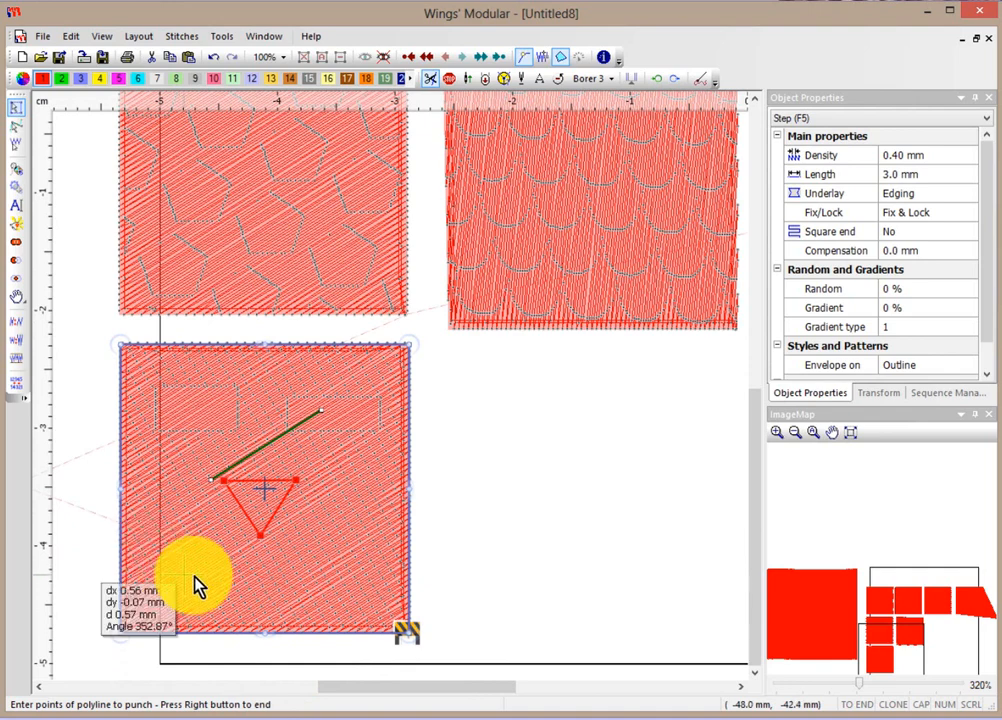
{"action": "left_click", "coordinate": [257, 591]}
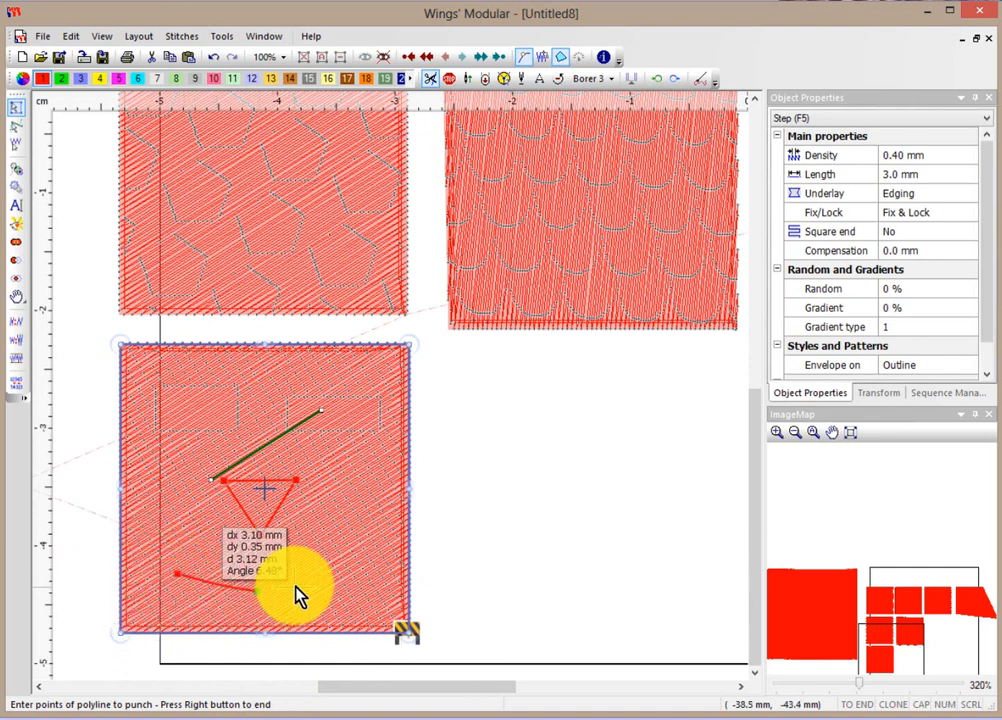
{"action": "left_click", "coordinate": [355, 573]}
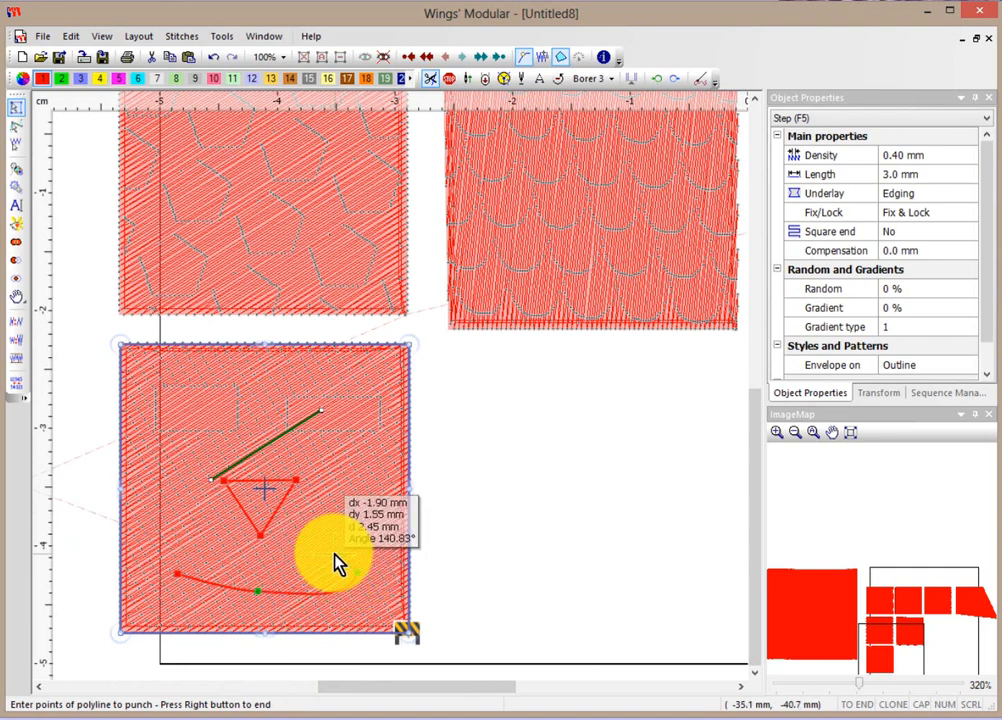
{"action": "key", "text": "BackSpace"}
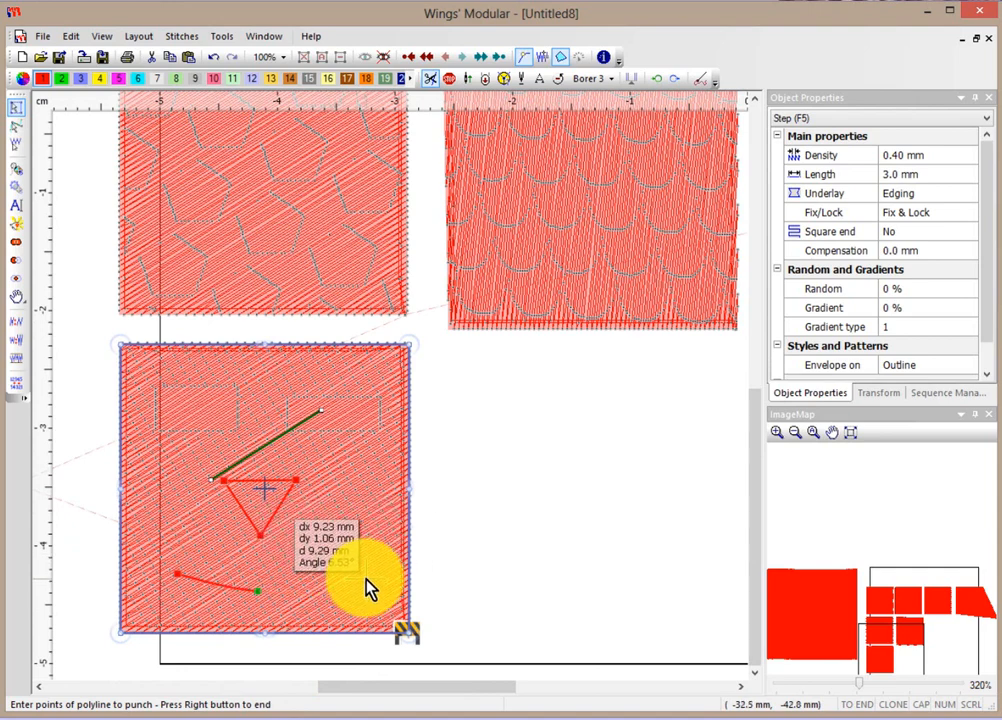
{"action": "left_click", "coordinate": [367, 579]}
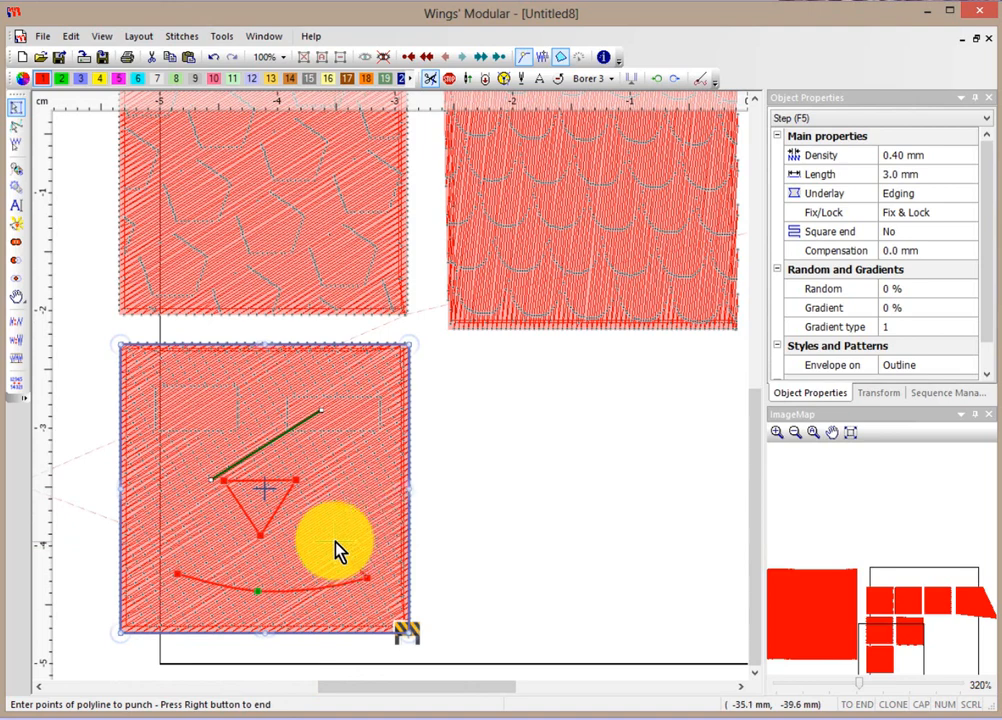
Close the mouth shape with an irregular, mostly straight-sided upper edge and finish the form fill.
{"action": "left_click", "coordinate": [335, 541]}
{"action": "left_click", "coordinate": [294, 558]}
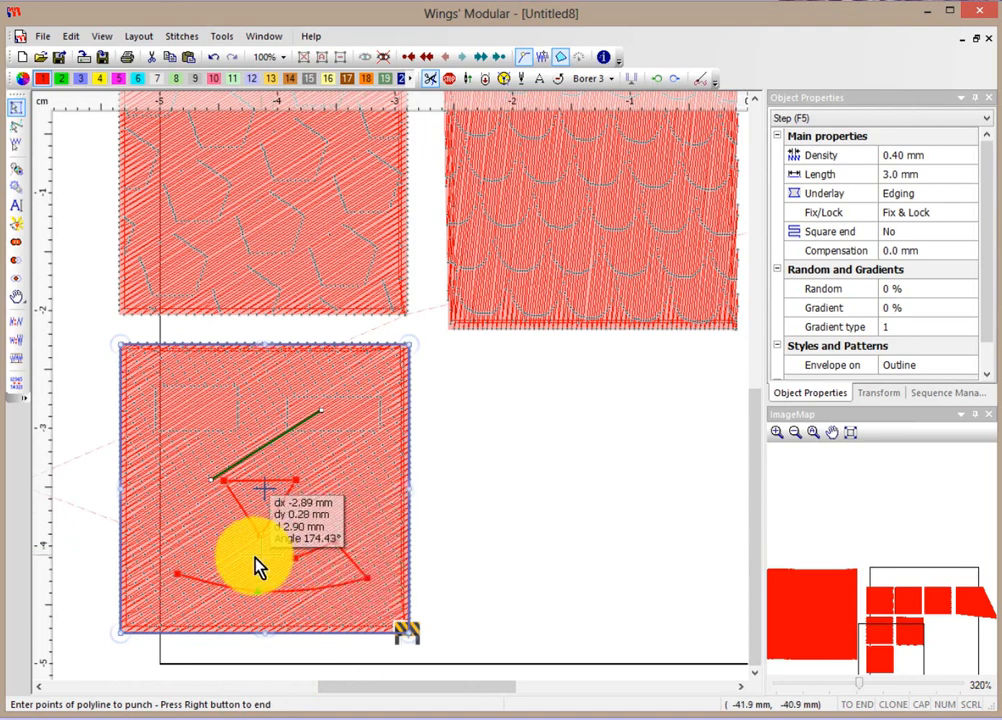
{"action": "left_click", "coordinate": [247, 566]}
{"action": "left_click", "coordinate": [223, 537]}
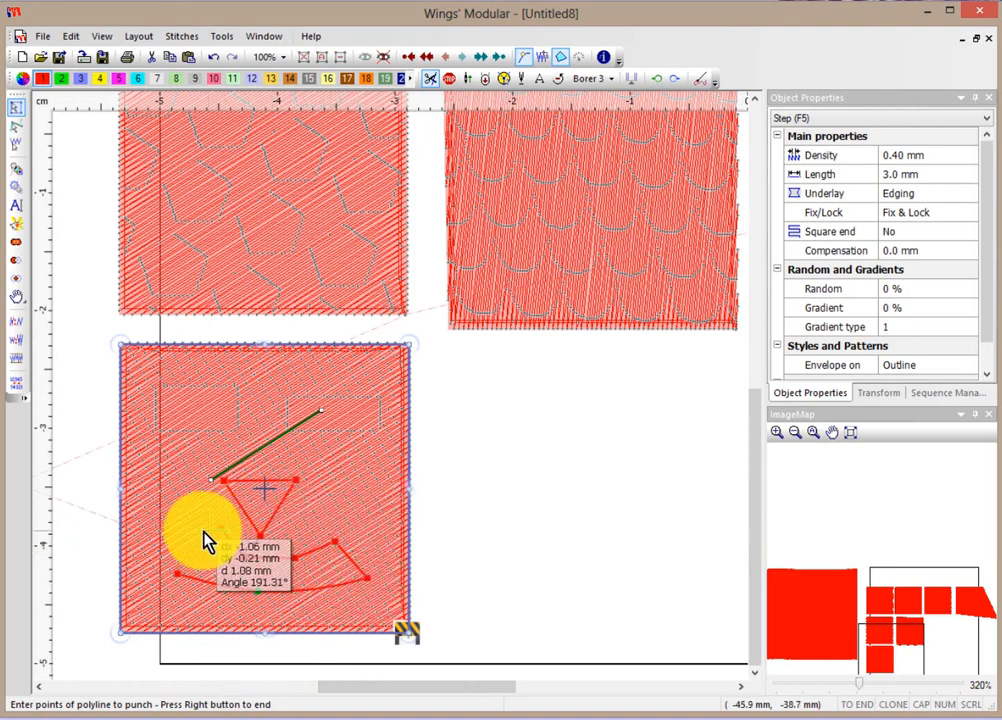
{"action": "right_click", "coordinate": [186, 553]}
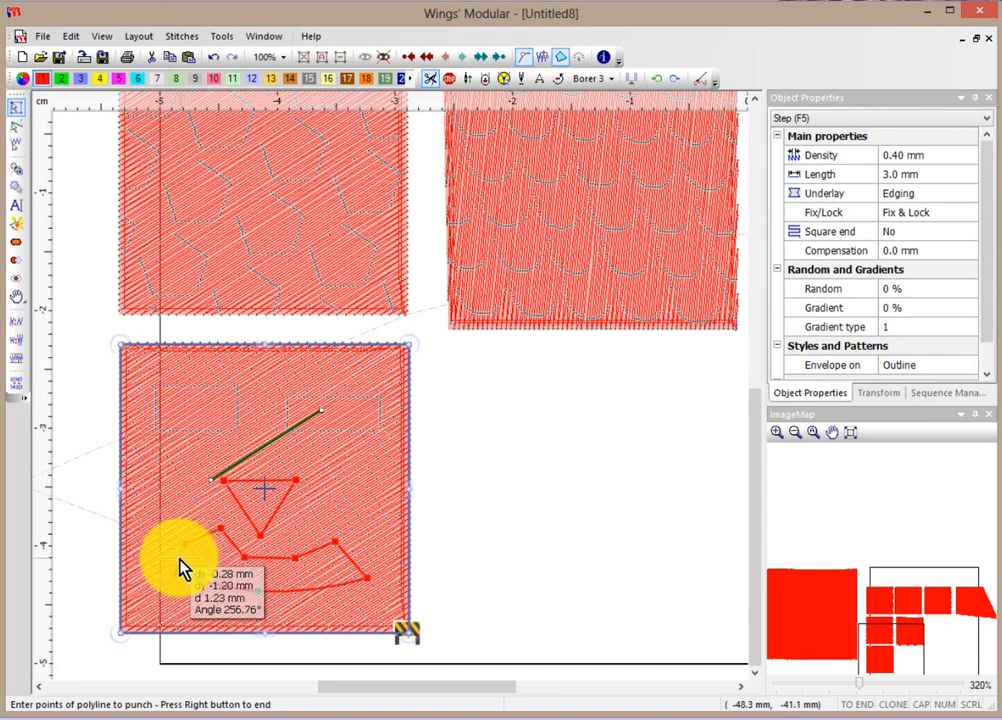
{"action": "left_click", "coordinate": [173, 571]}
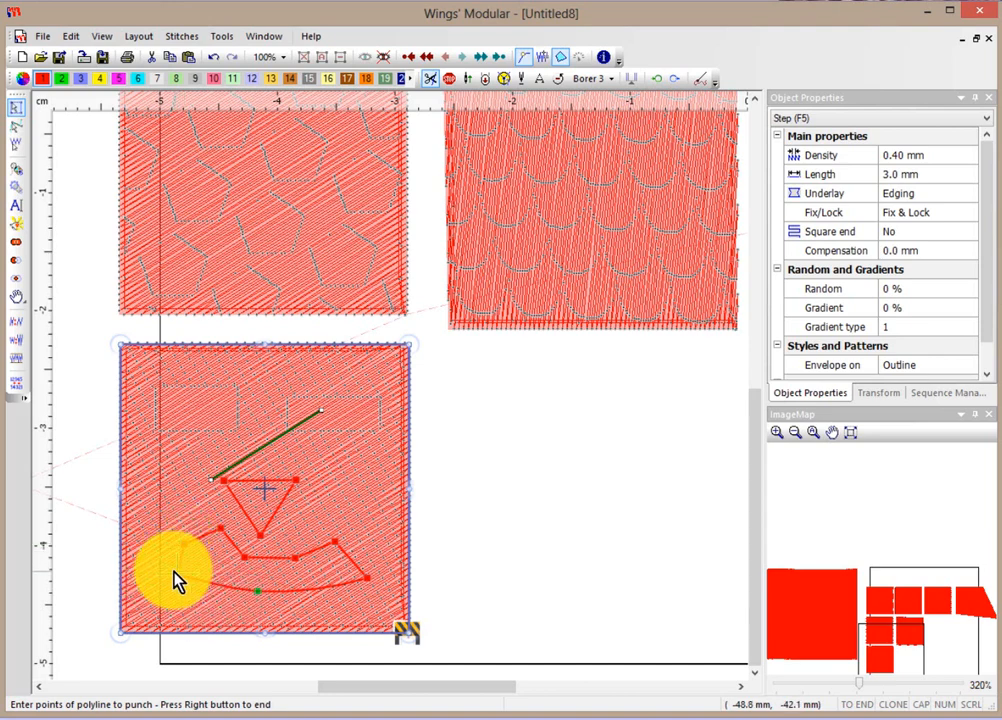
{"action": "right_click", "coordinate": [176, 580]}
Turn on the 3D stitch view to preview the rectangles, triangle and mouth shape on the square.
{"action": "right_click", "coordinate": [199, 562]}
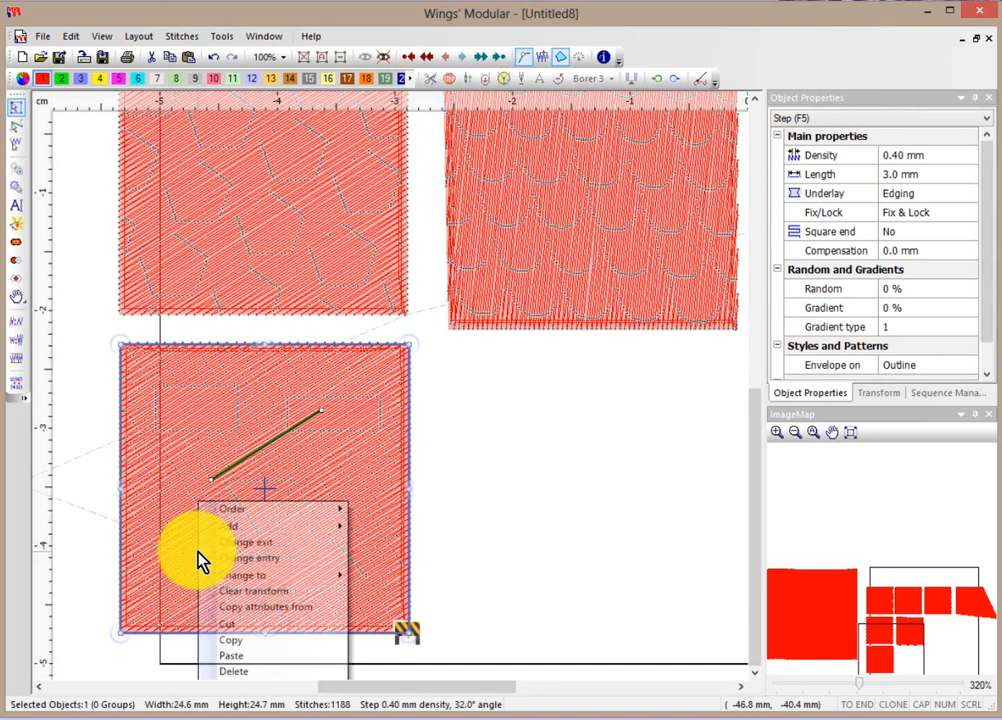
{"action": "left_click", "coordinate": [285, 542]}
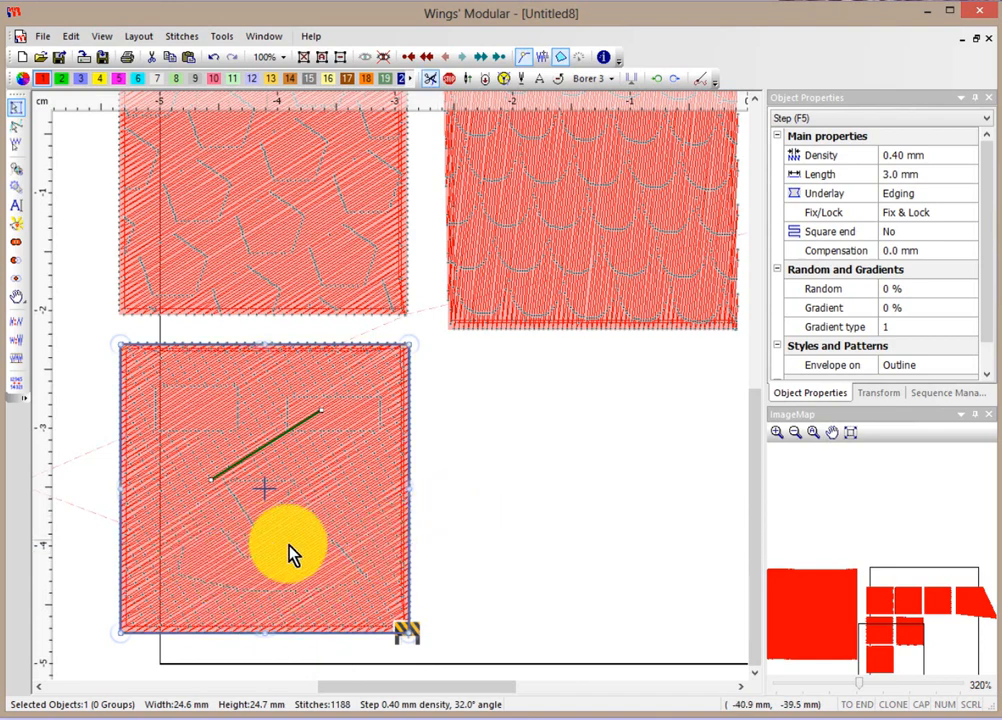
{"action": "key", "text": "3"}
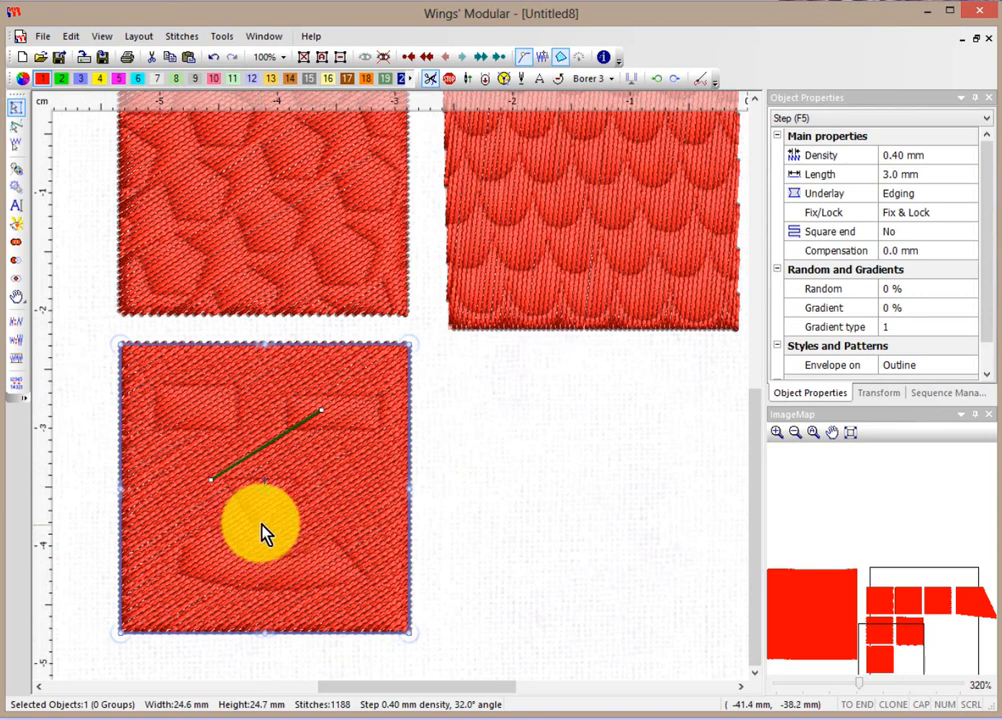
Add a short open diagonal line to the square's fill effects, between the upper-right rectangle and the mouth shape.
{"action": "right_click", "coordinate": [321, 464]}
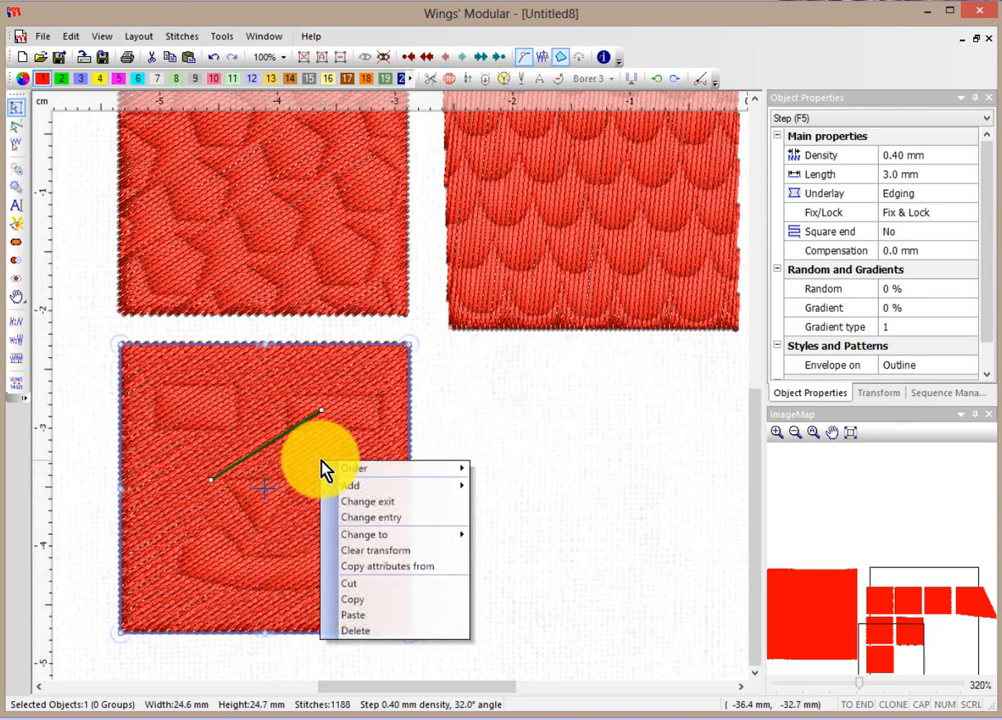
{"action": "mouse_move", "coordinate": [351, 490]}
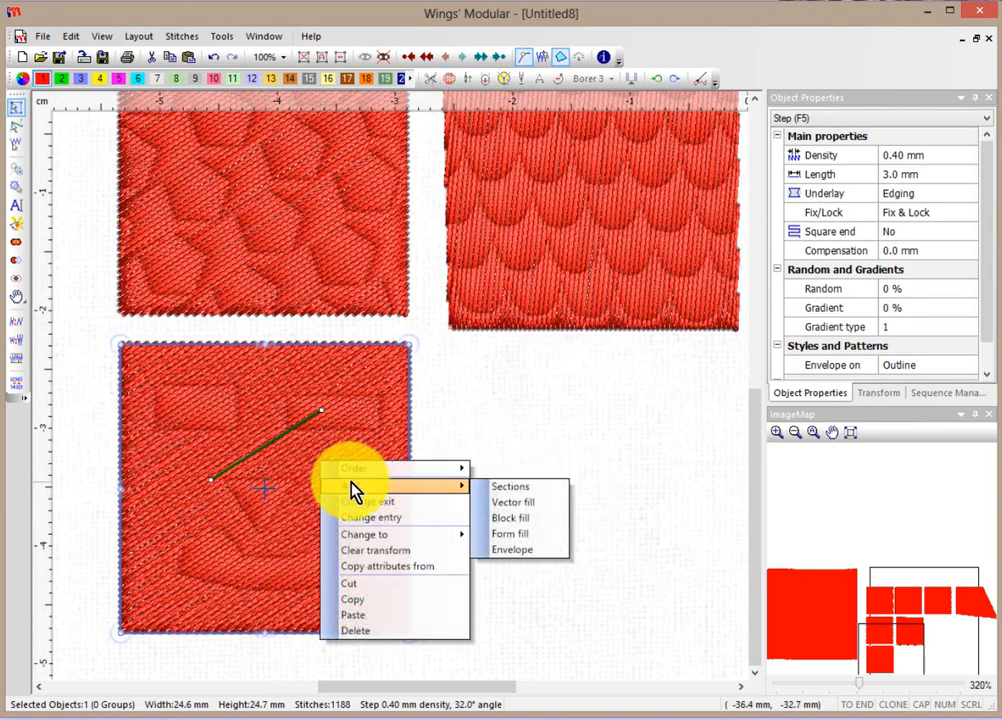
{"action": "left_click", "coordinate": [538, 510]}
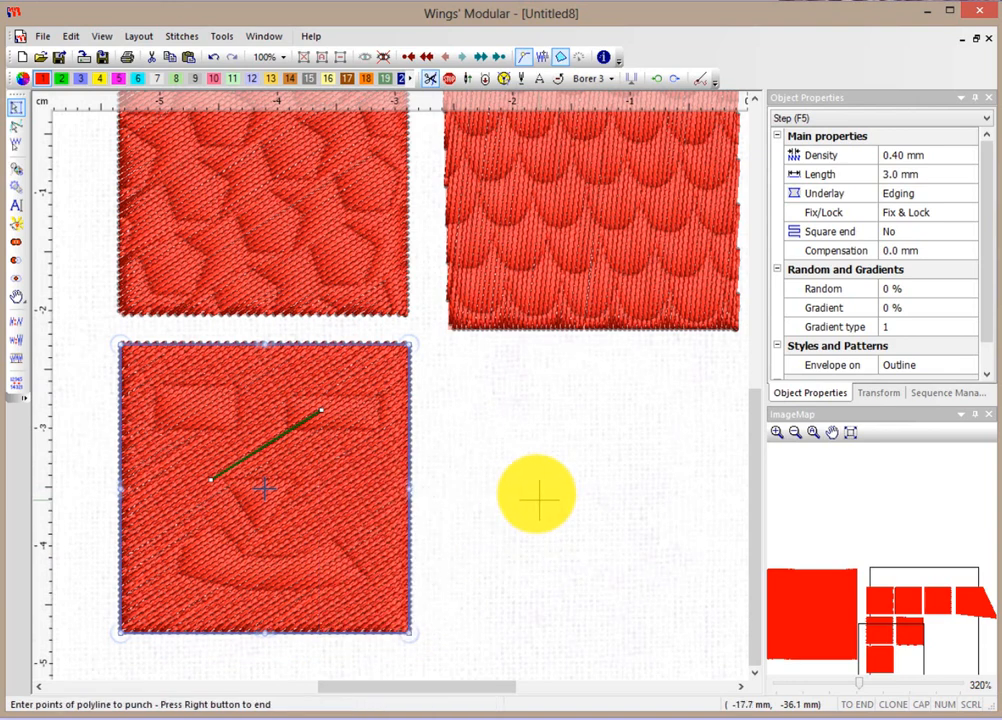
{"action": "left_click", "coordinate": [330, 457]}
{"action": "left_click", "coordinate": [353, 488]}
{"action": "right_click", "coordinate": [385, 510]}
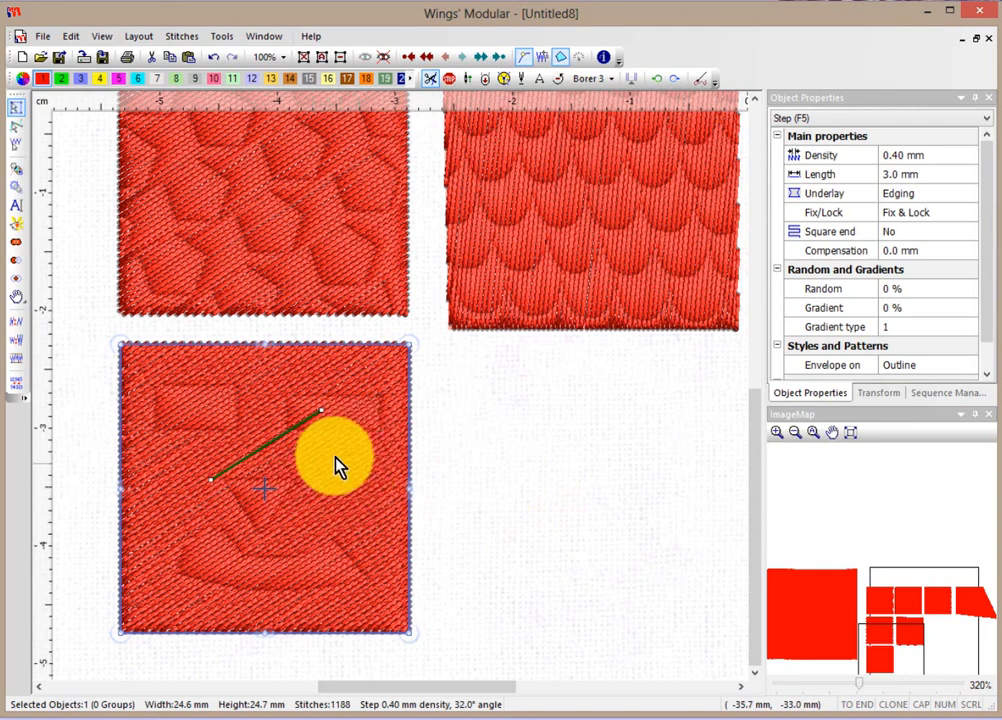
Add a short open diagonal line inside the upper-left rectangle of the square and deselect the square.
{"action": "right_click", "coordinate": [199, 402]}
{"action": "mouse_move", "coordinate": [220, 430]}
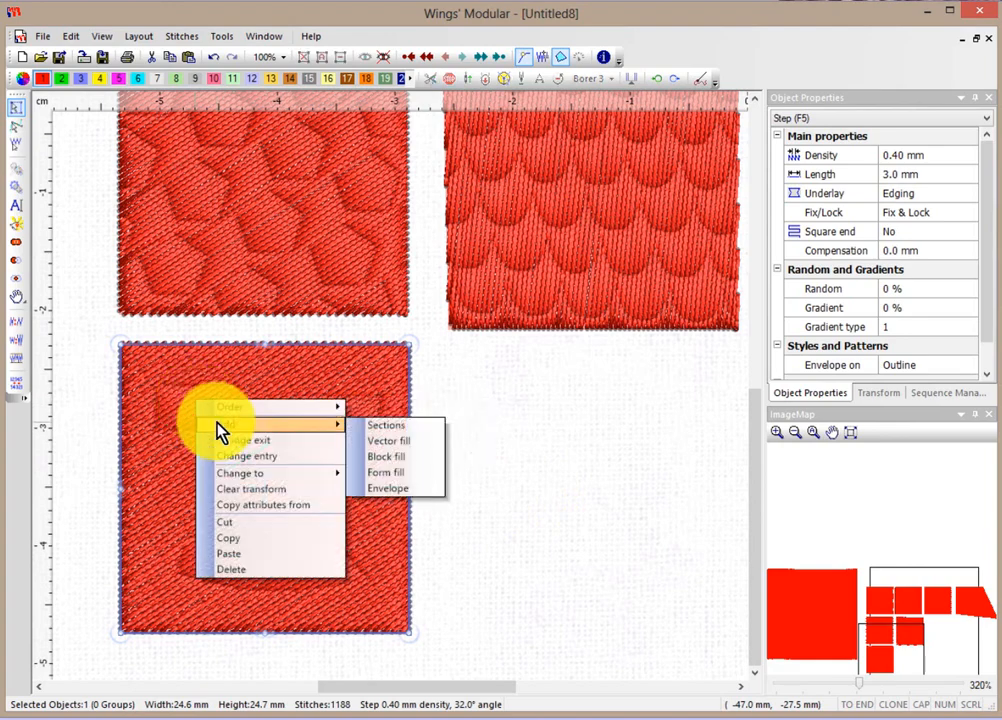
{"action": "left_click", "coordinate": [378, 427]}
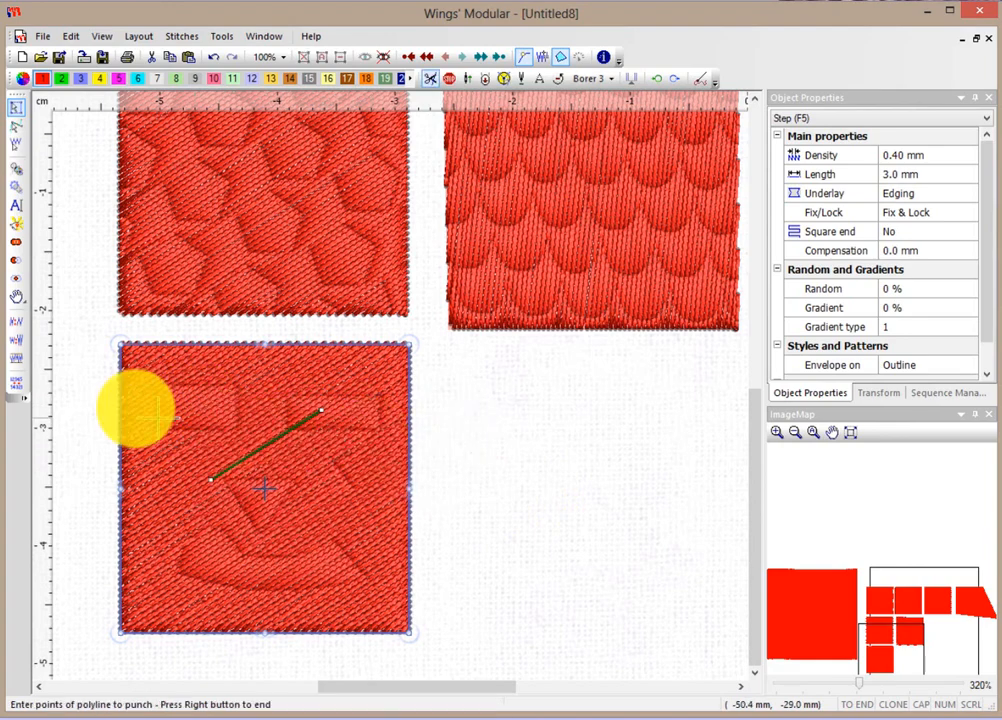
{"action": "scroll", "coordinate": [134, 405], "scroll_direction": "up", "scroll_amount": 3}
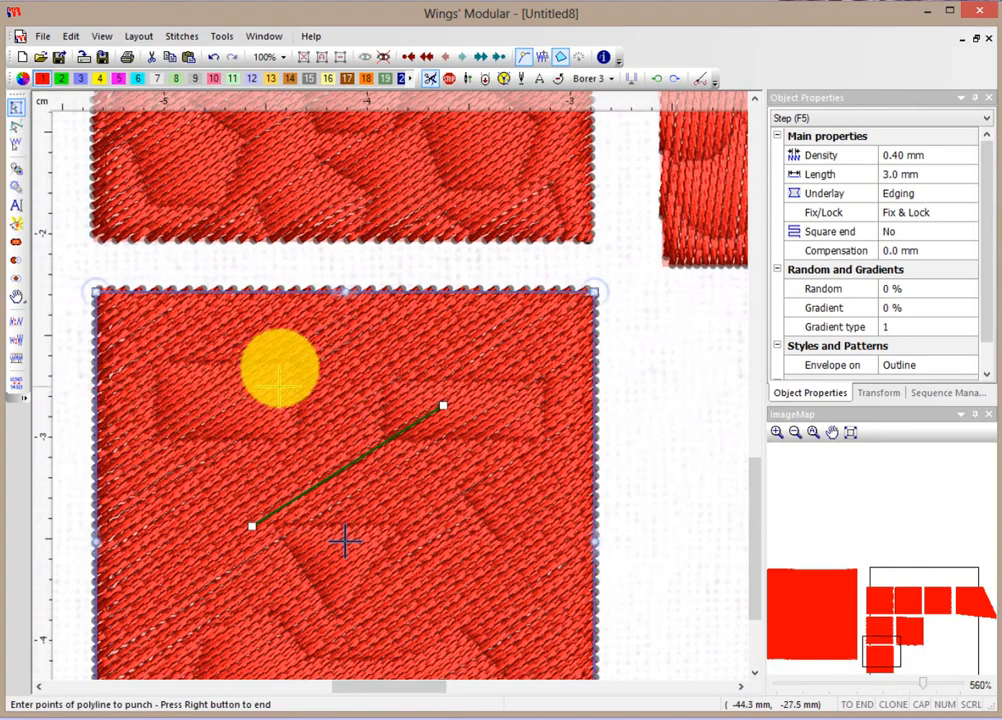
{"action": "left_click", "coordinate": [213, 384]}
{"action": "right_click", "coordinate": [208, 416]}
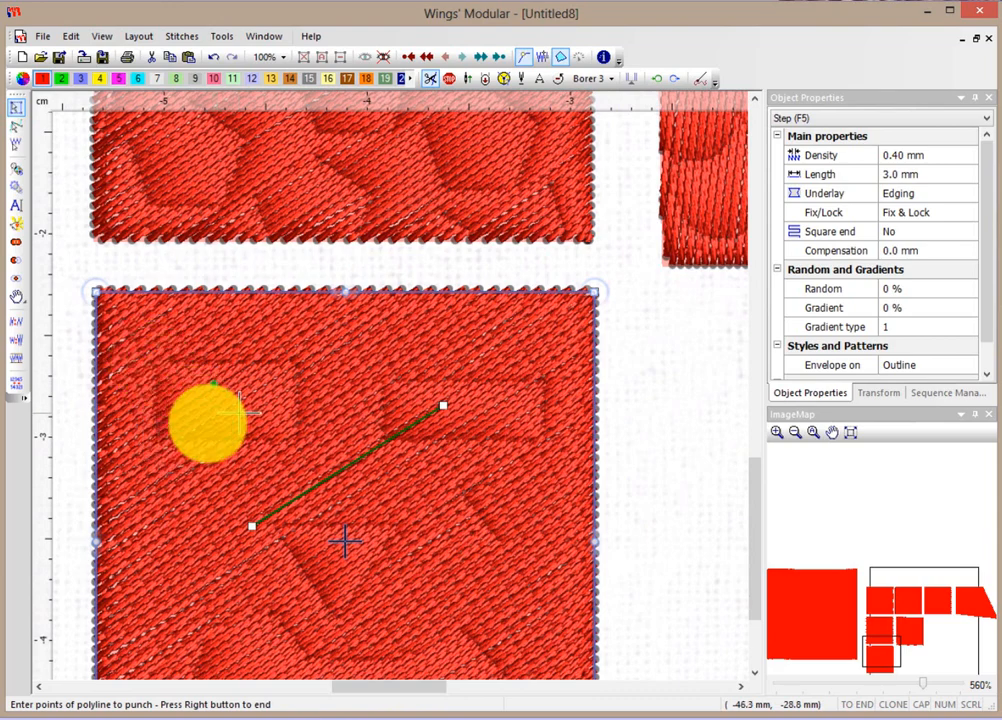
{"action": "scroll", "coordinate": [262, 470], "scroll_direction": "down", "scroll_amount": 3}
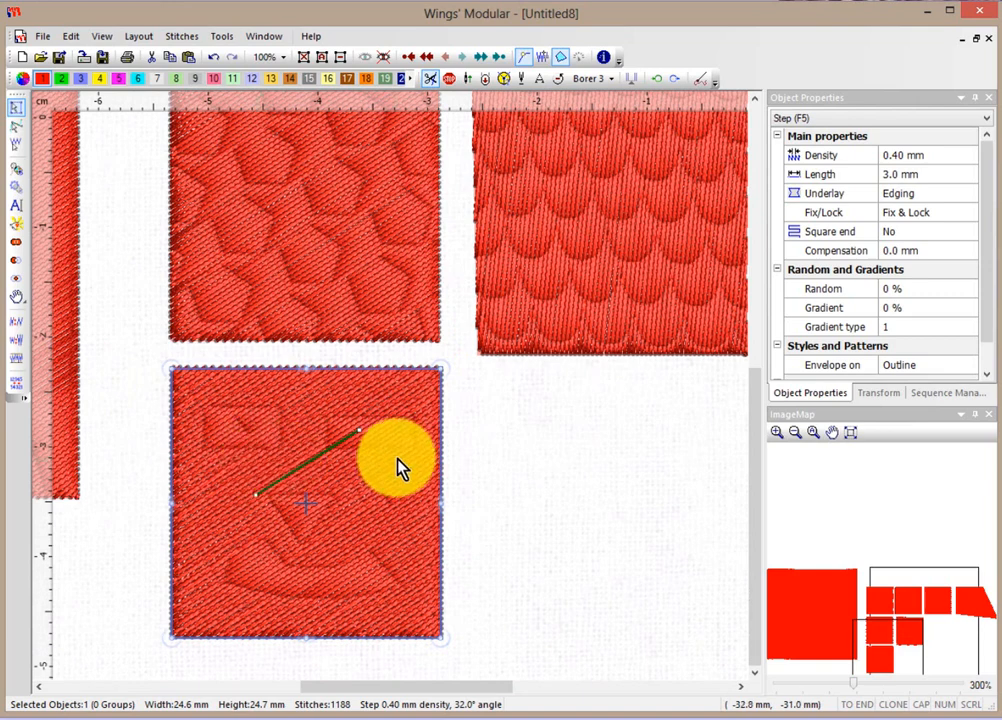
{"action": "left_click", "coordinate": [474, 474]}
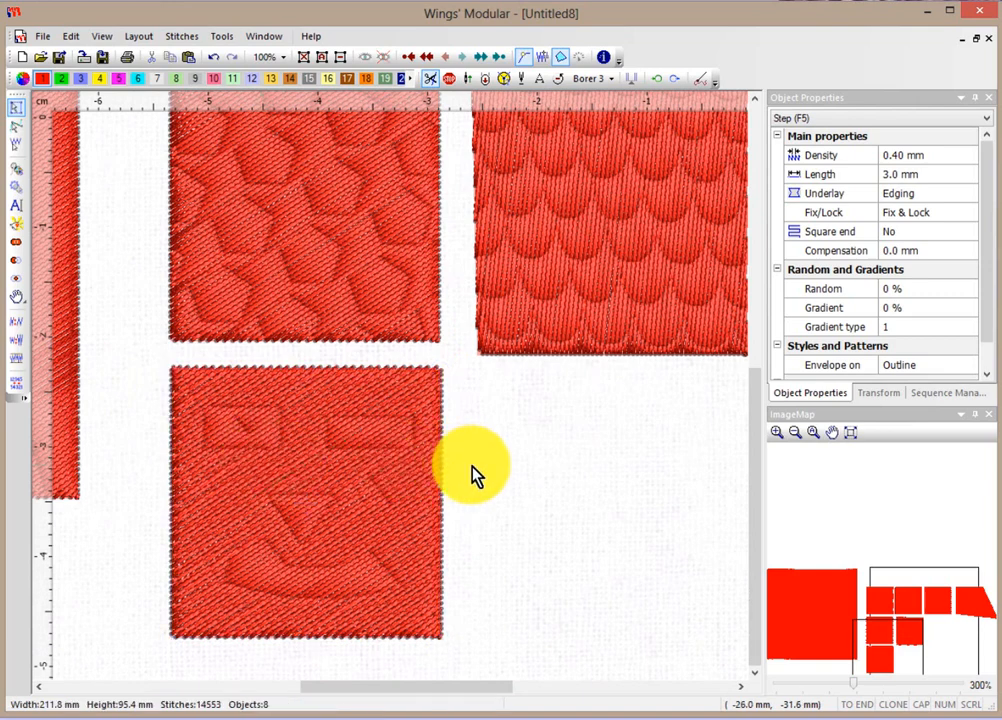
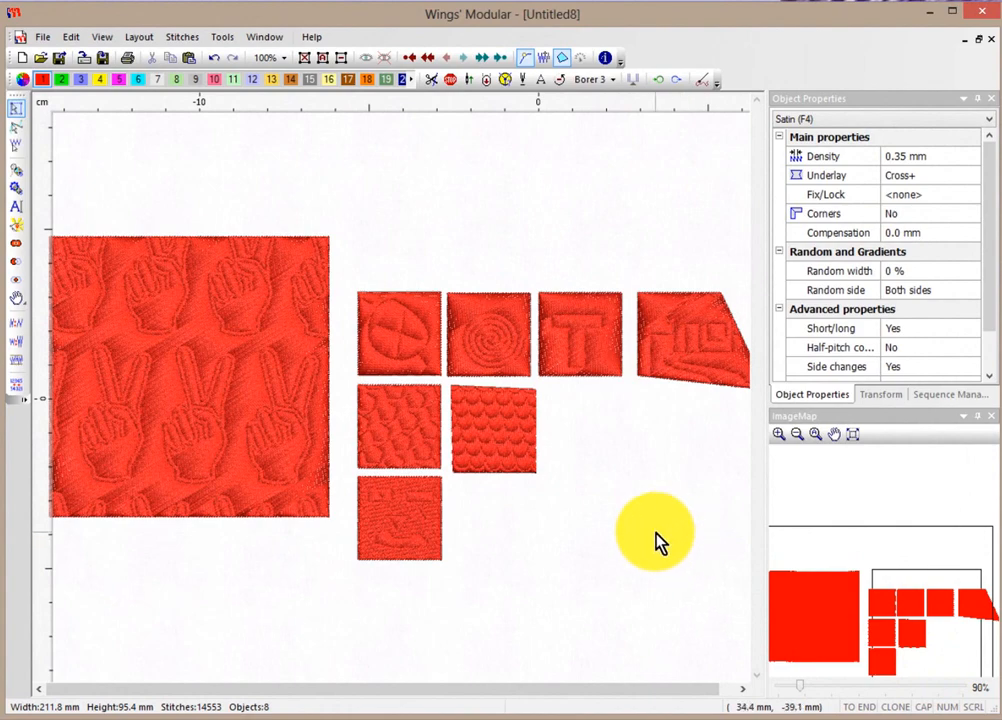
Open the frog sample design CDW0014.ngs from the Creative DRAWings Samples folder.
{"action": "left_click", "coordinate": [40, 57]}
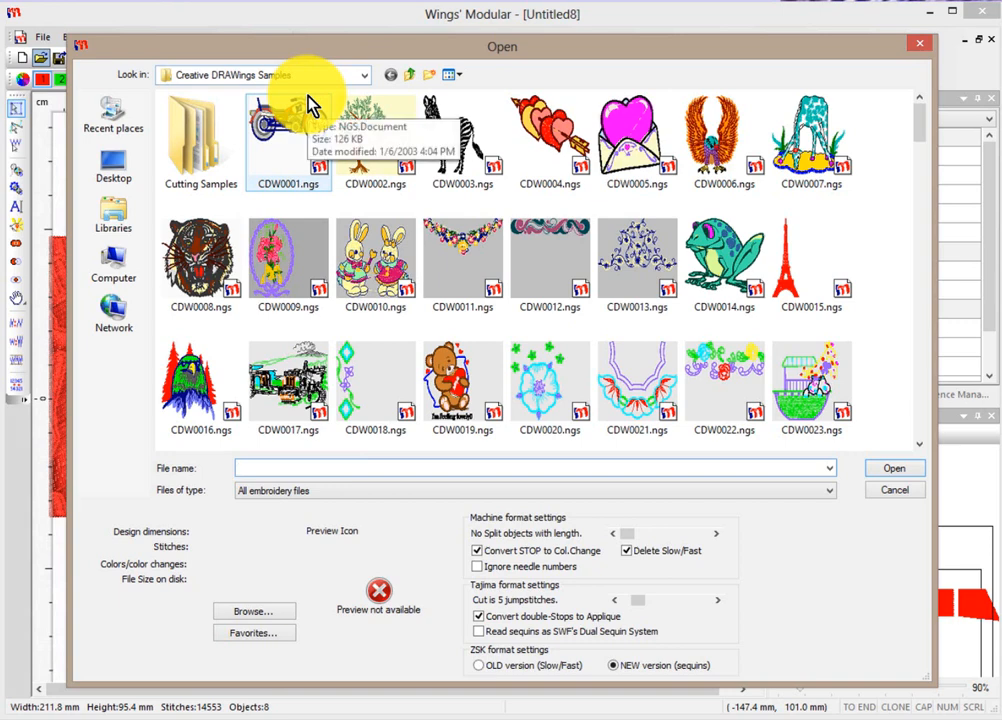
{"action": "left_click", "coordinate": [707, 264]}
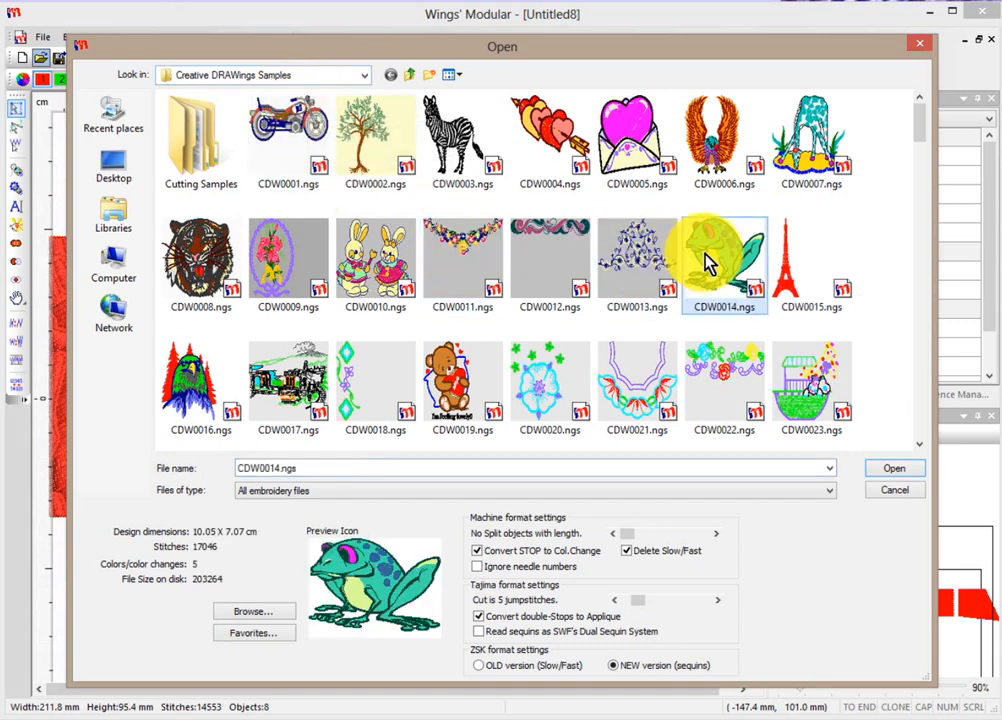
{"action": "left_click", "coordinate": [898, 470]}
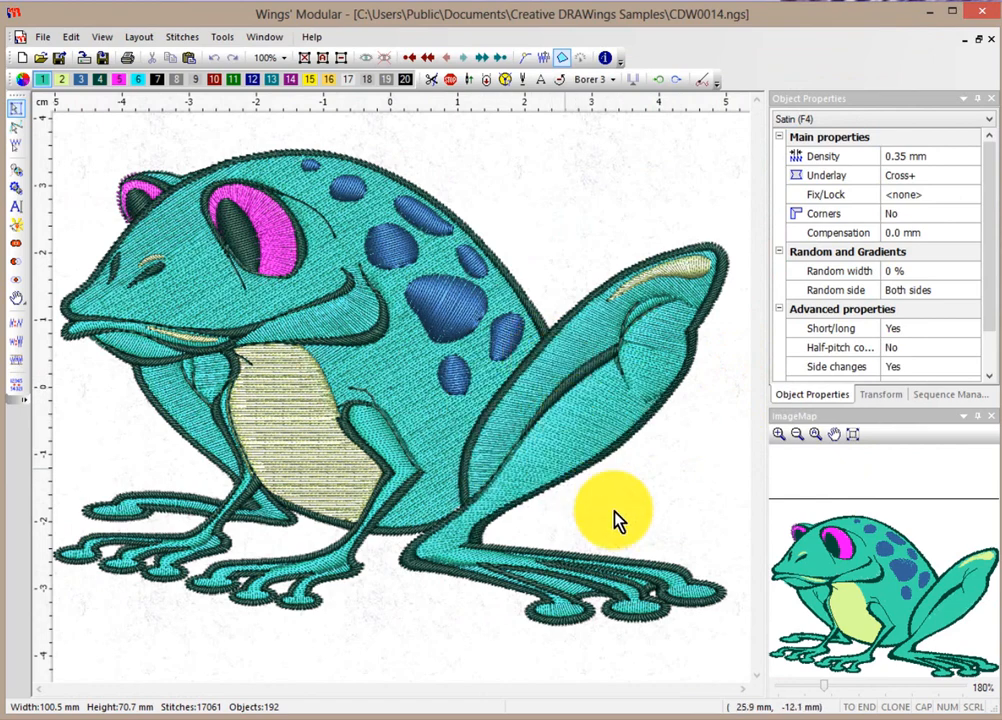
Start a vector fill on the frog's hind-leg satin area and draw its first curved line lengthwise along the leg.
{"action": "left_click", "coordinate": [564, 447]}
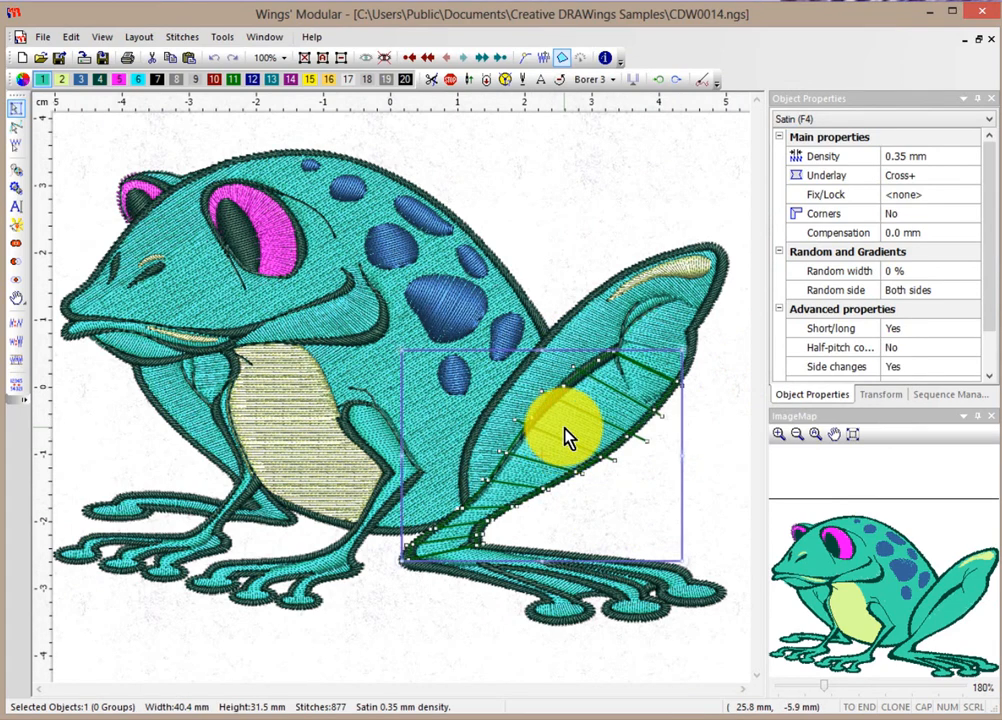
{"action": "right_click", "coordinate": [566, 438]}
{"action": "mouse_move", "coordinate": [588, 455]}
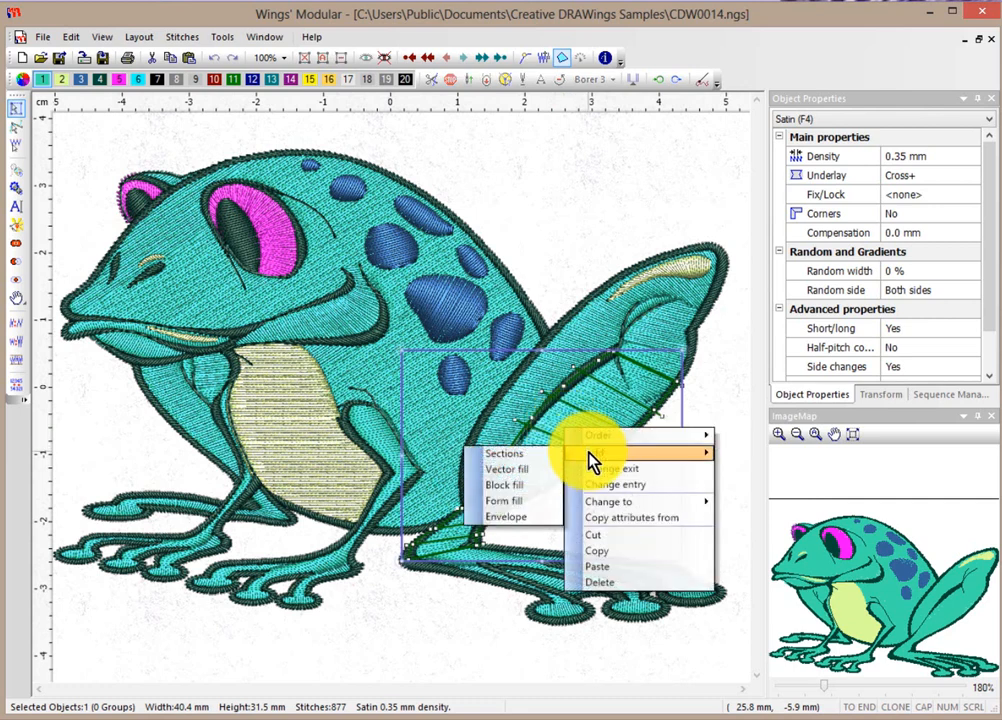
{"action": "left_click", "coordinate": [519, 472]}
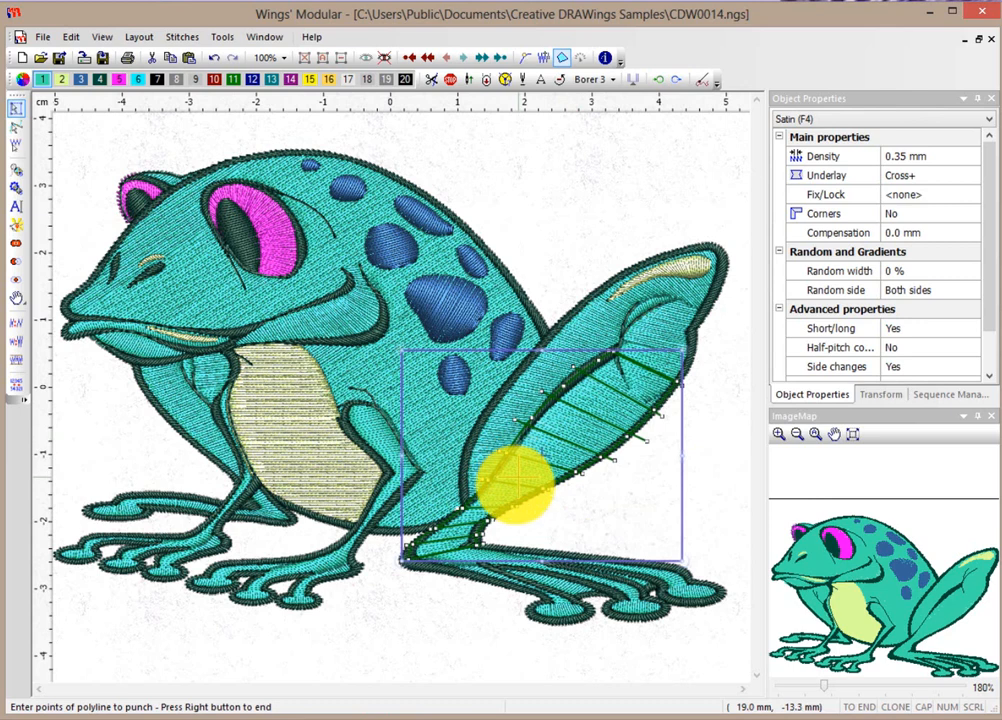
{"action": "left_click", "coordinate": [518, 477]}
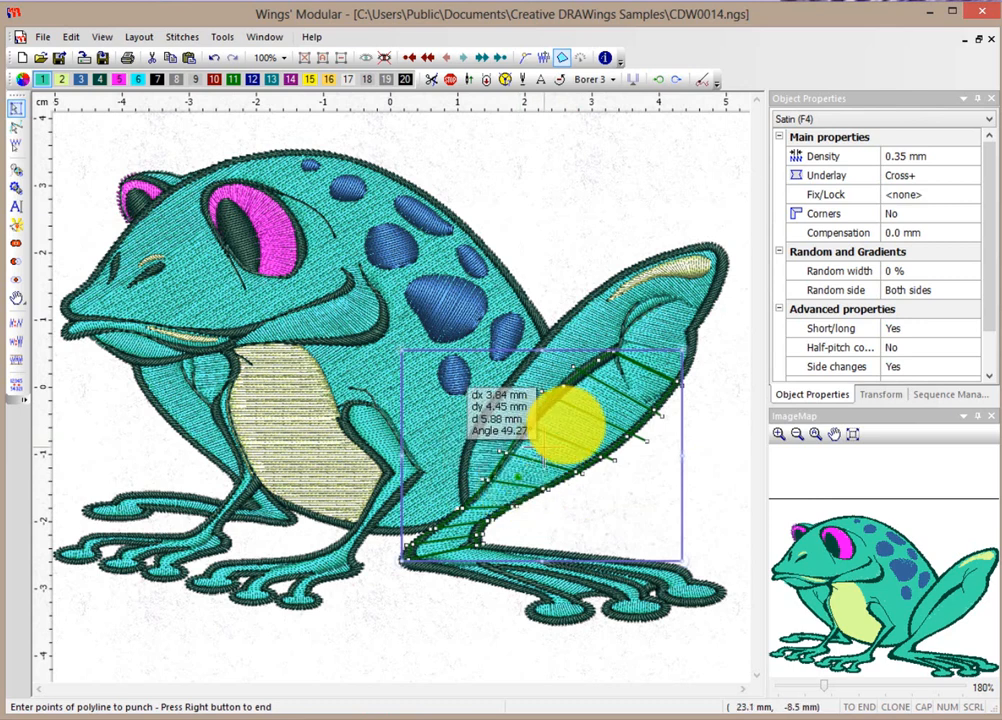
{"action": "left_click", "coordinate": [600, 390]}
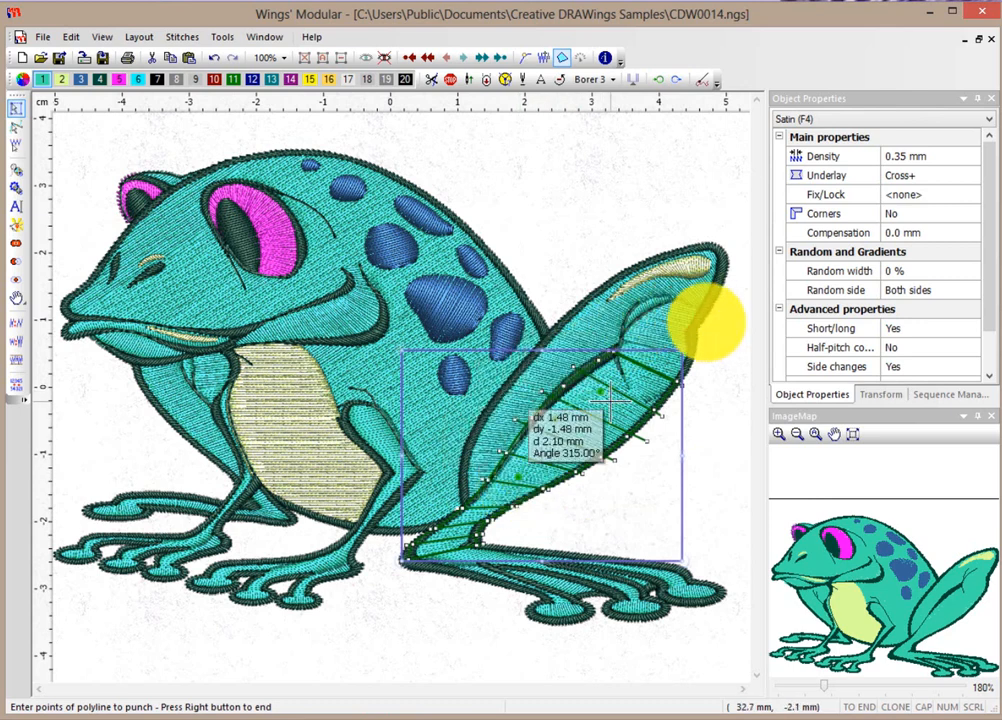
{"action": "right_click", "coordinate": [610, 401]}
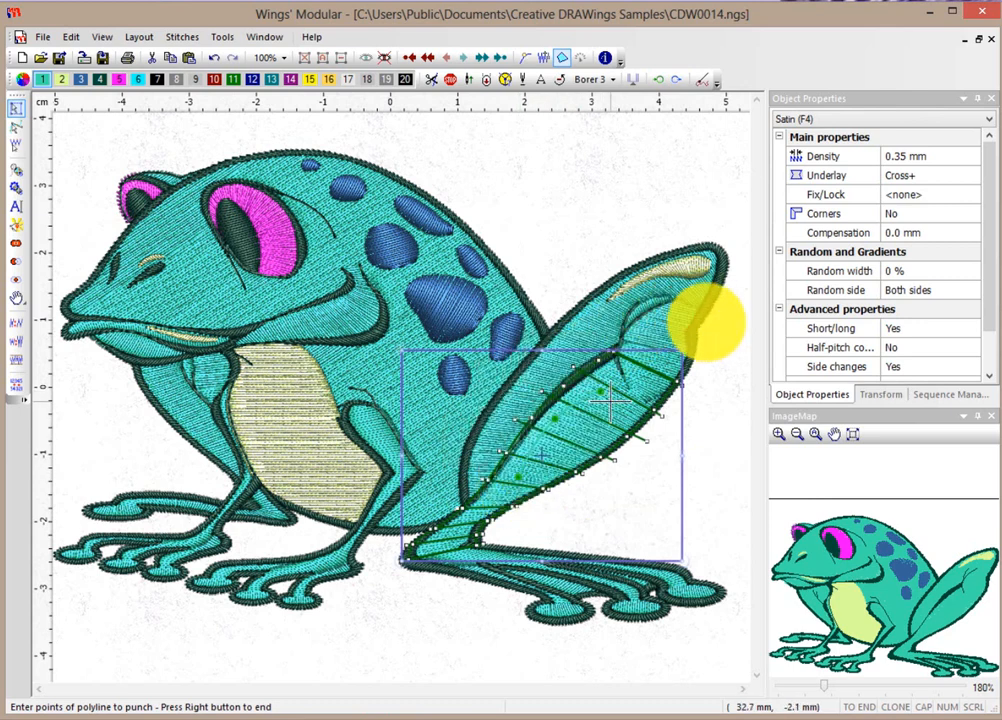
Draw a second vector fill line beside the first on the hind leg, finish the fill and deselect the leg.
{"action": "left_click", "coordinate": [541, 454]}
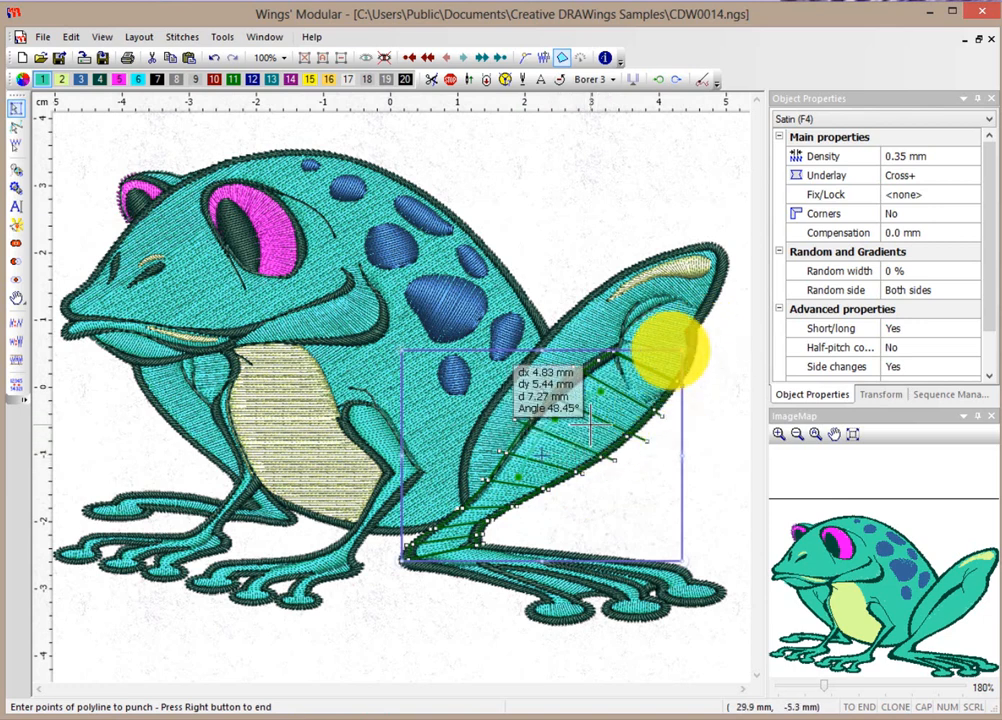
{"action": "left_click", "coordinate": [595, 418]}
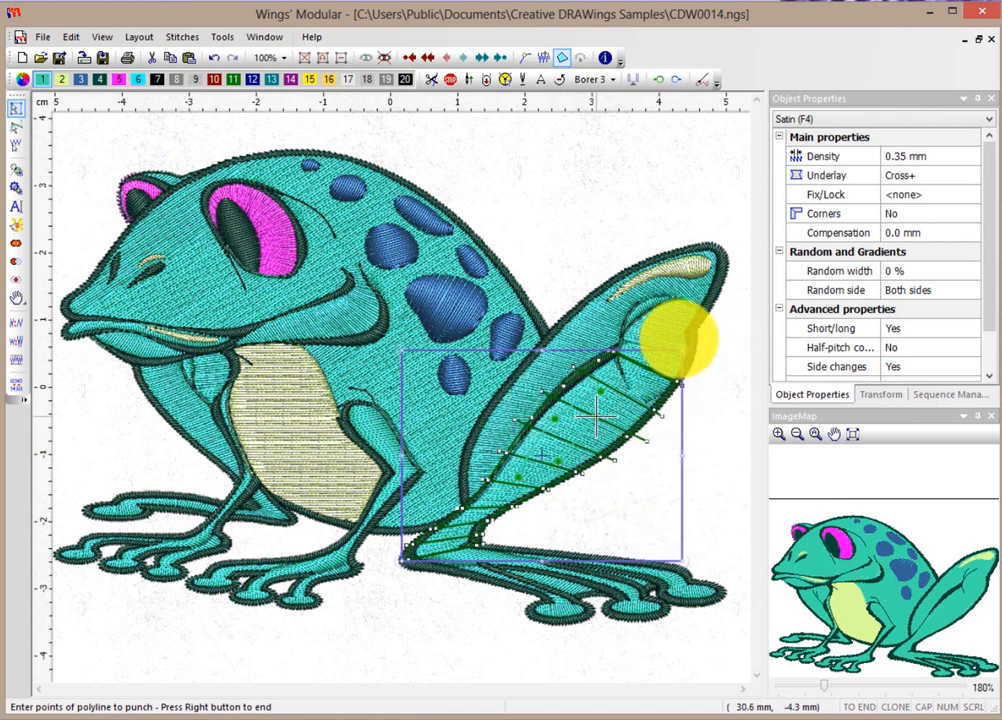
{"action": "right_click", "coordinate": [637, 426]}
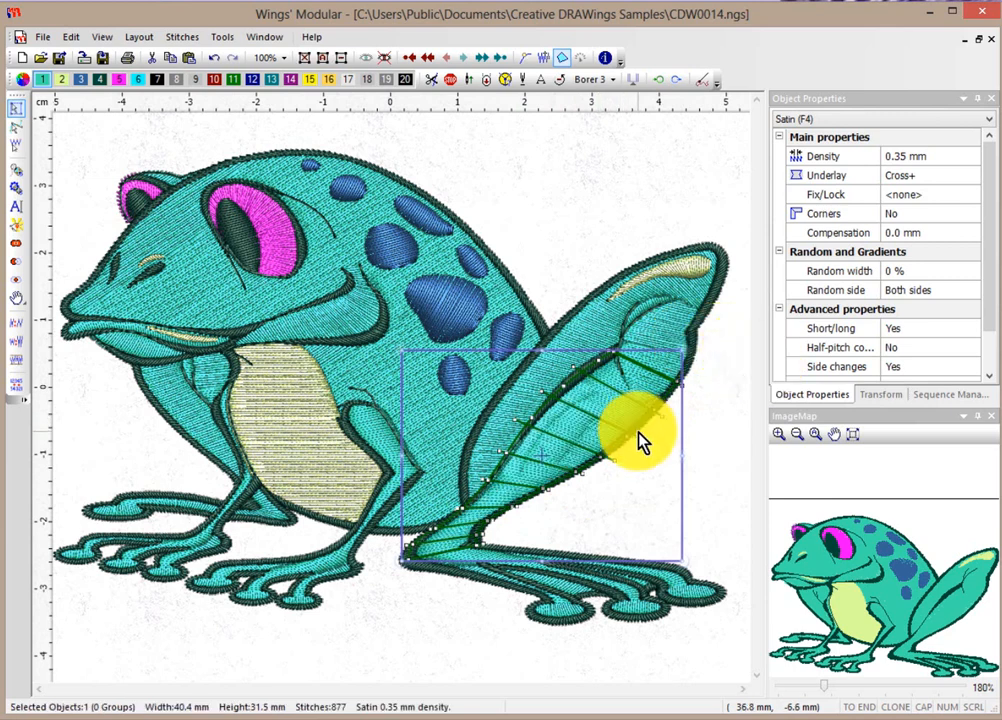
{"action": "left_click", "coordinate": [704, 448]}
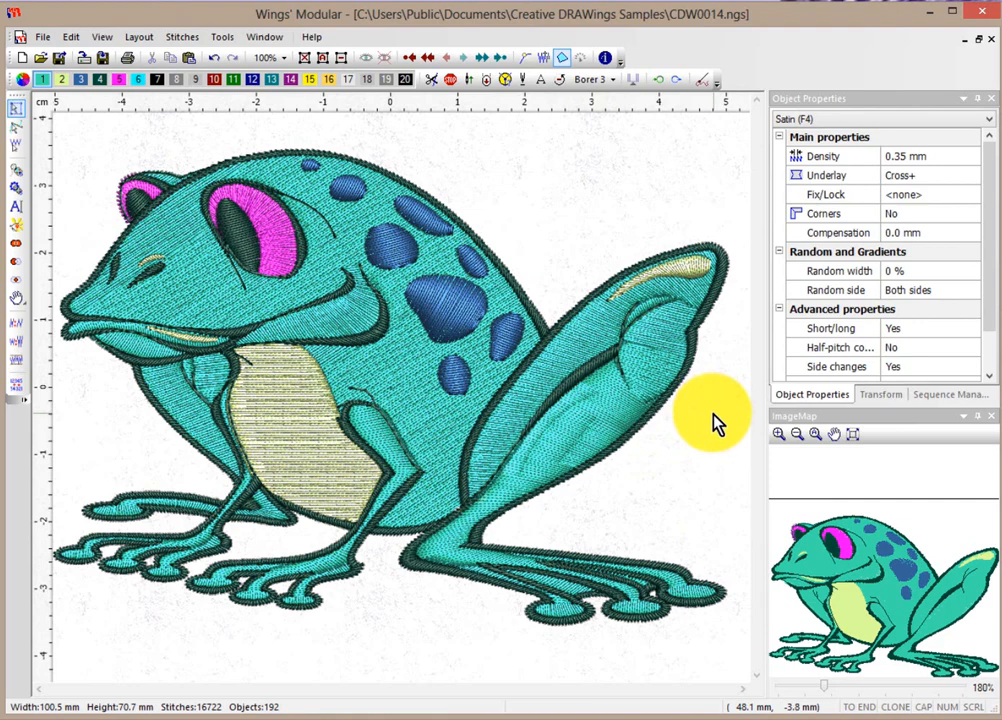
Open the three-hearts sample design CDW0197.ngs from the Creative DRAWings Samples folder.
{"action": "scroll", "coordinate": [715, 422], "scroll_direction": "down", "scroll_amount": 2}
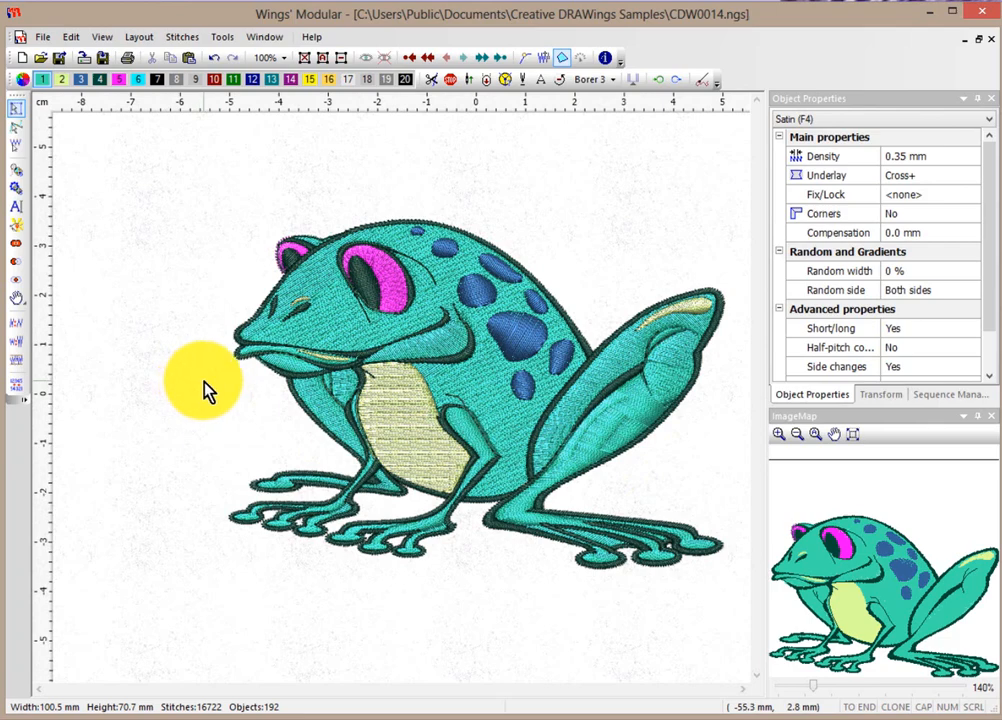
{"action": "left_click", "coordinate": [41, 58]}
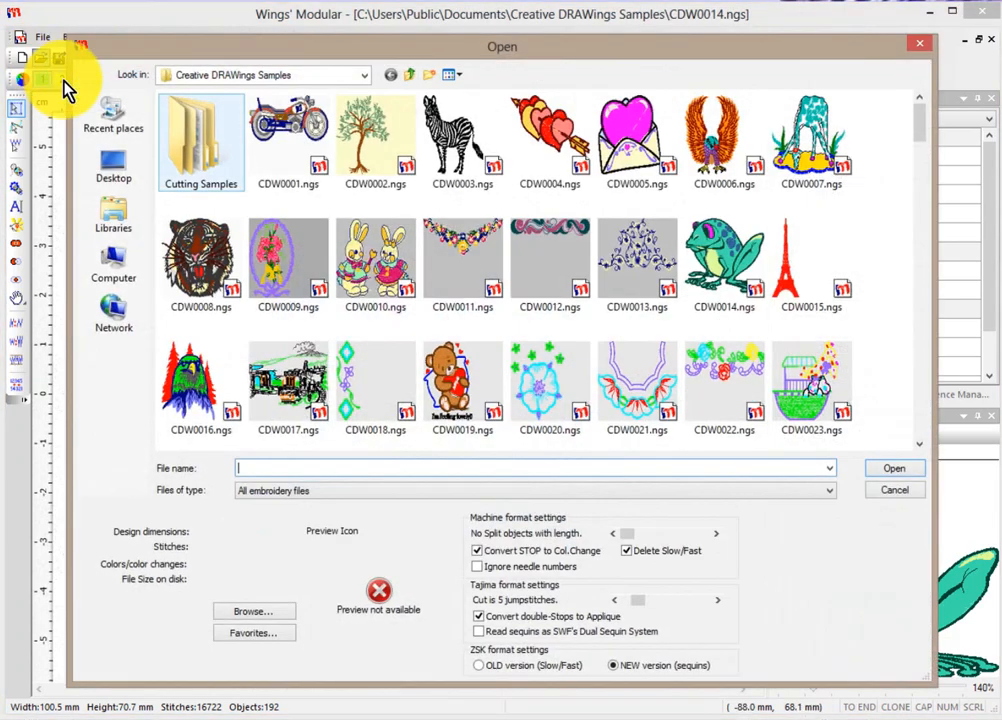
{"action": "left_click_drag", "start_coordinate": [908, 134], "coordinate": [926, 438]}
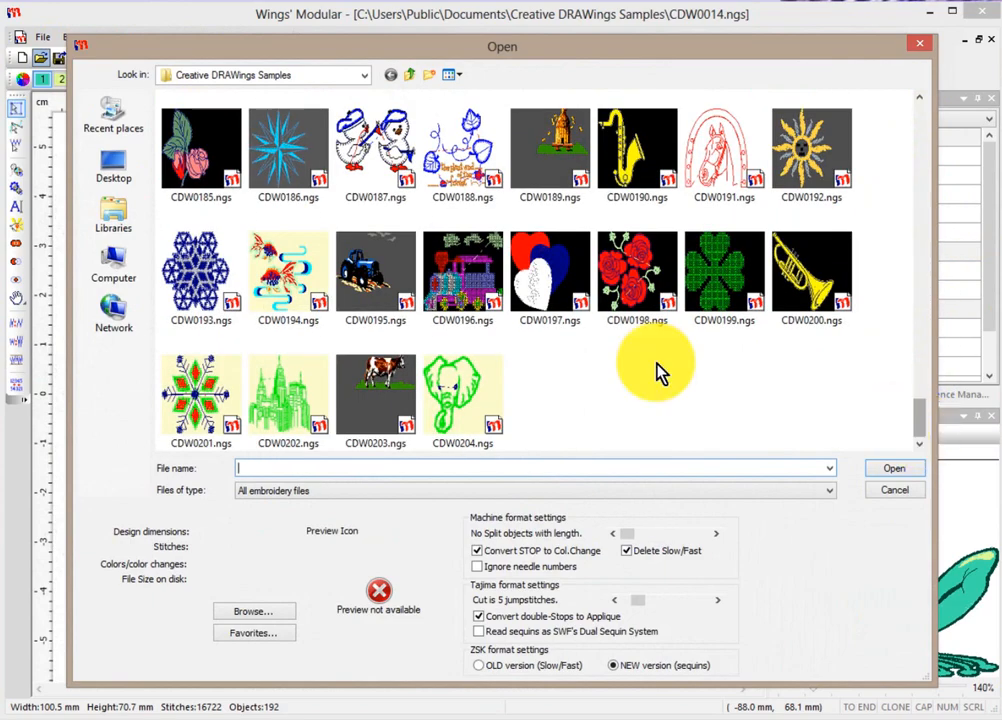
{"action": "left_click", "coordinate": [548, 268]}
{"action": "left_click", "coordinate": [894, 468]}
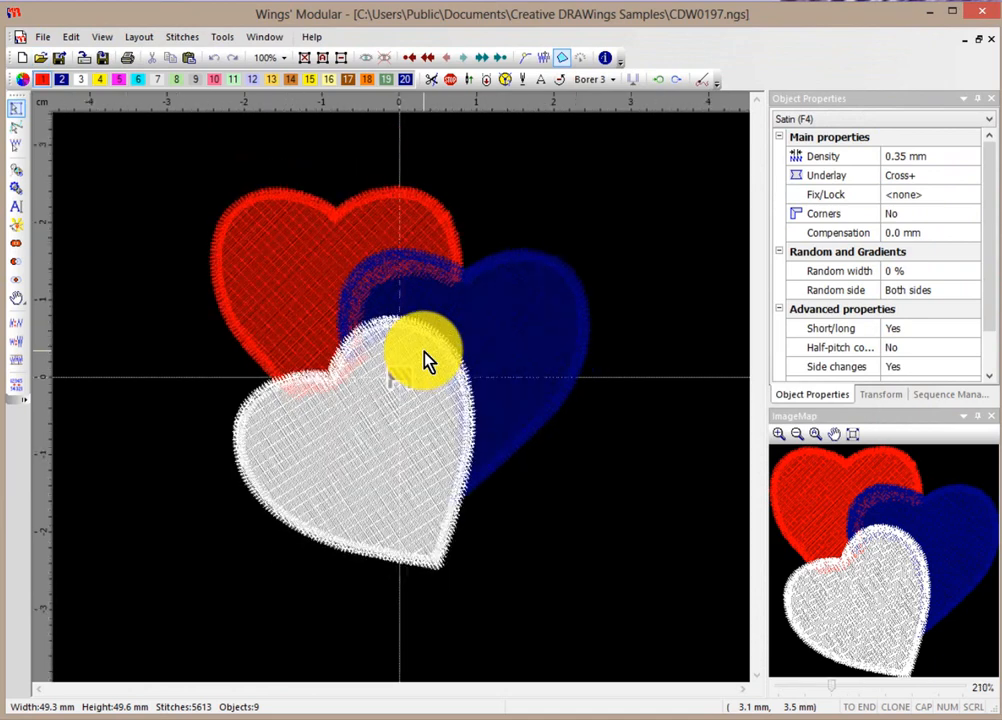
Select all the hearts, enlarge them together to about 80.8 mm wide and 81.5 mm high, and deselect them.
{"action": "scroll", "coordinate": [424, 354], "scroll_direction": "down", "scroll_amount": 2}
{"action": "left_click_drag", "start_coordinate": [222, 197], "coordinate": [621, 575]}
{"action": "scroll", "coordinate": [621, 575], "scroll_direction": "down", "scroll_amount": 1}
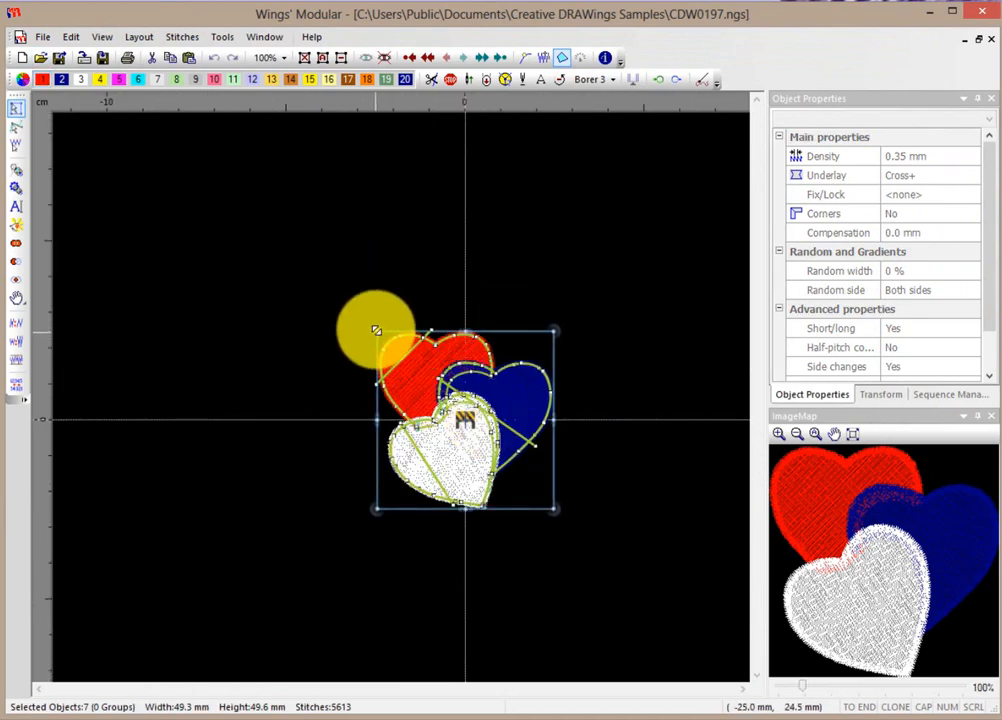
{"action": "left_click_drag", "start_coordinate": [376, 330], "coordinate": [260, 214]}
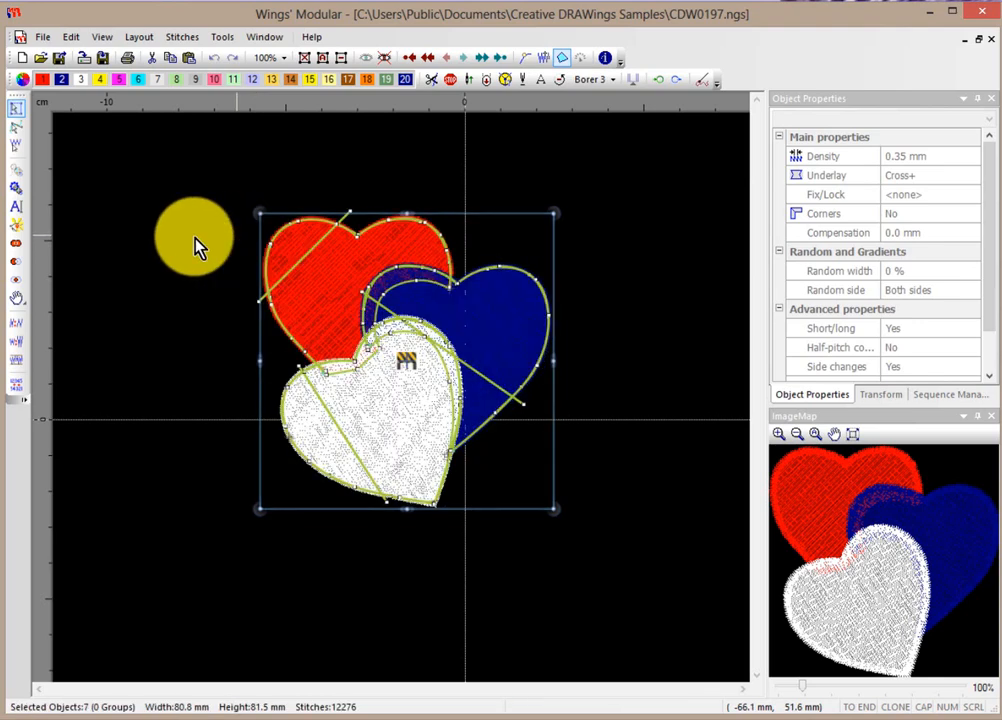
{"action": "left_click", "coordinate": [178, 248]}
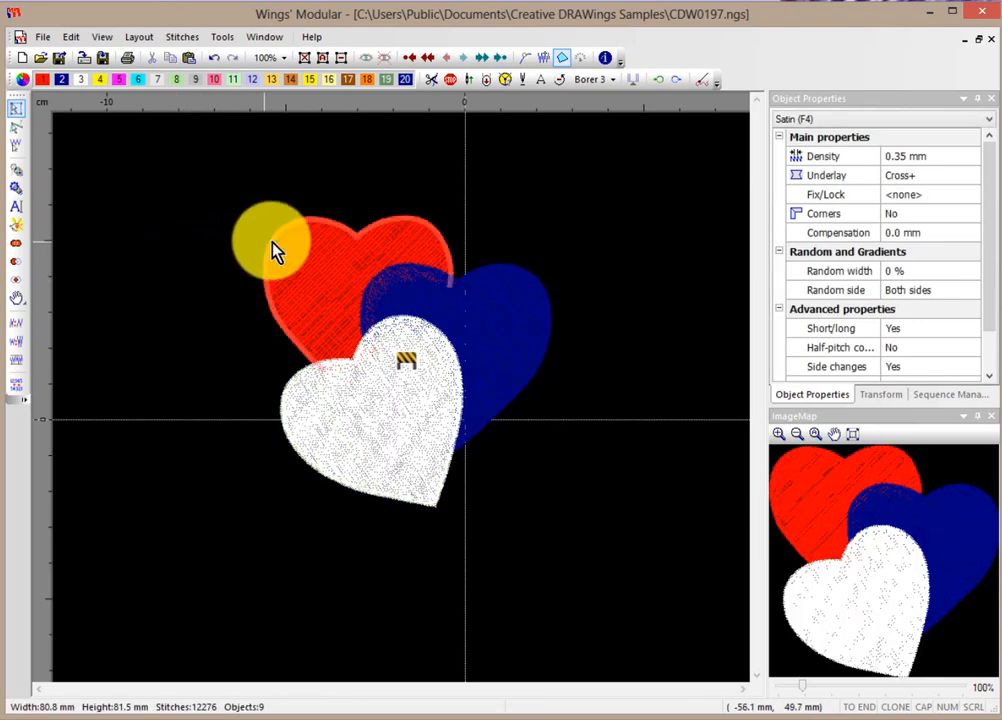
{"action": "scroll", "coordinate": [172, 219], "scroll_direction": "up", "scroll_amount": 2}
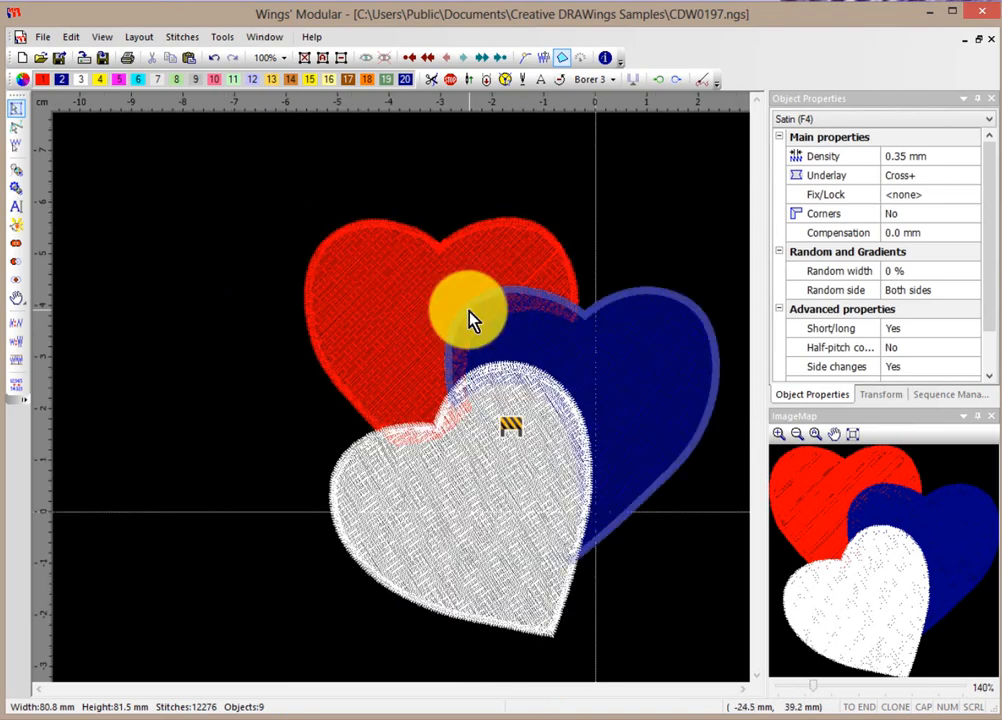
{"action": "scroll", "coordinate": [677, 318], "scroll_direction": "up", "scroll_amount": 2}
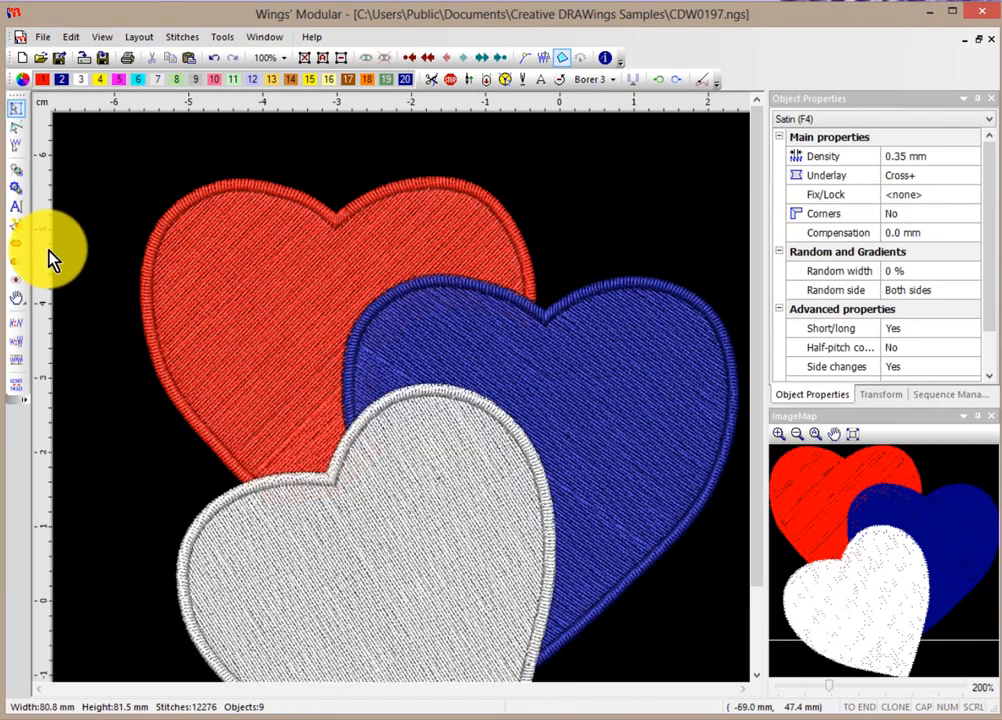
{"action": "left_click", "coordinate": [220, 280]}
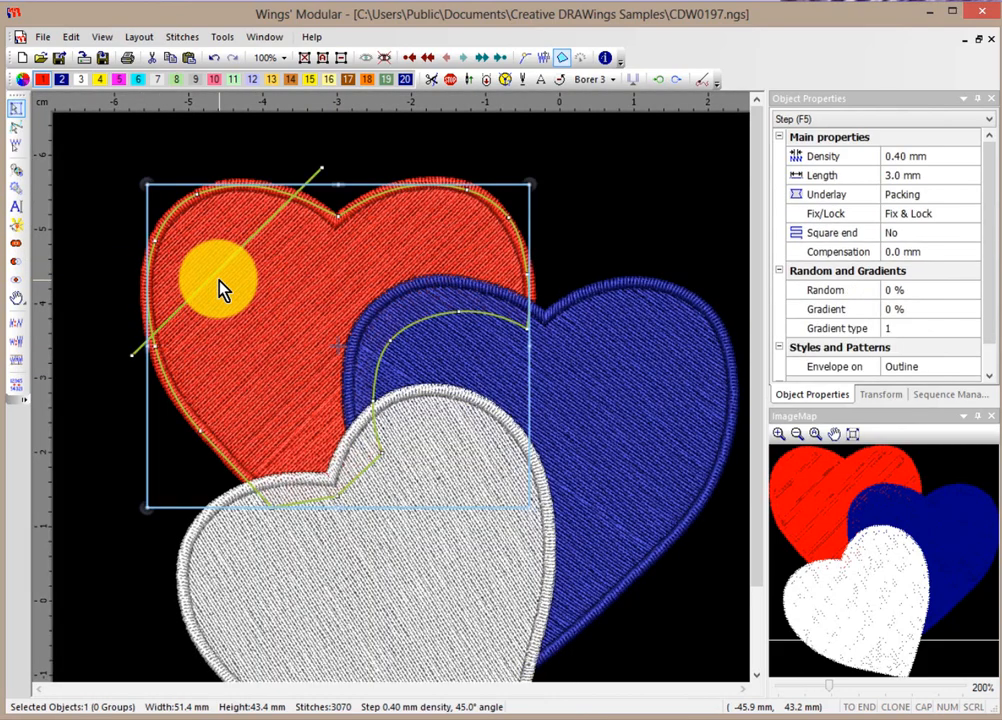
{"action": "right_click", "coordinate": [237, 295]}
{"action": "mouse_move", "coordinate": [263, 320]}
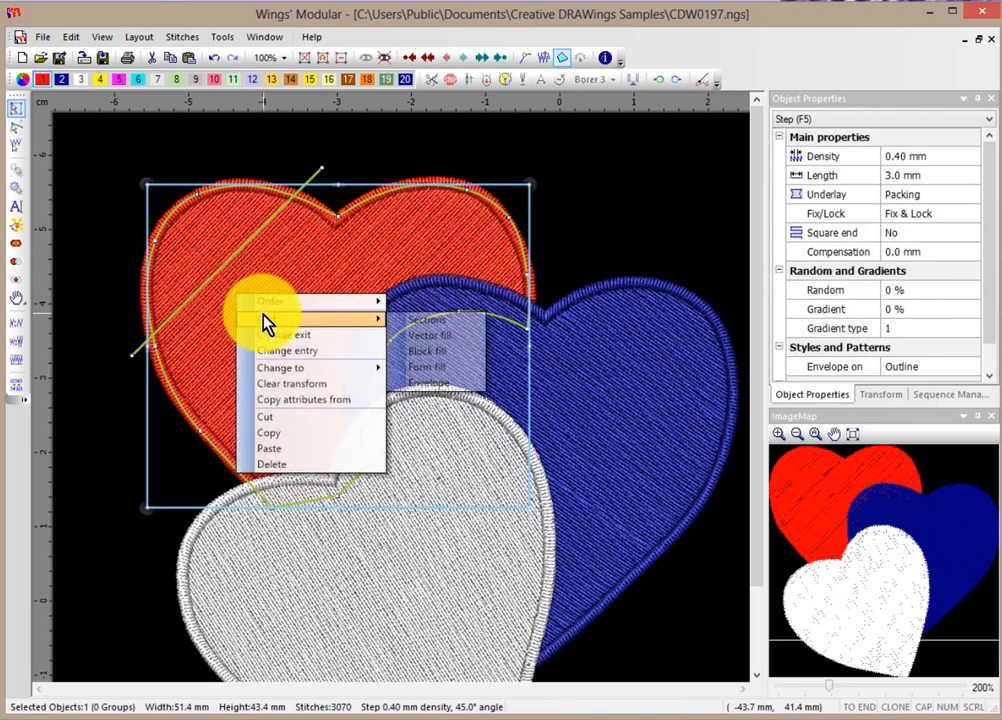
{"action": "left_click", "coordinate": [441, 372]}
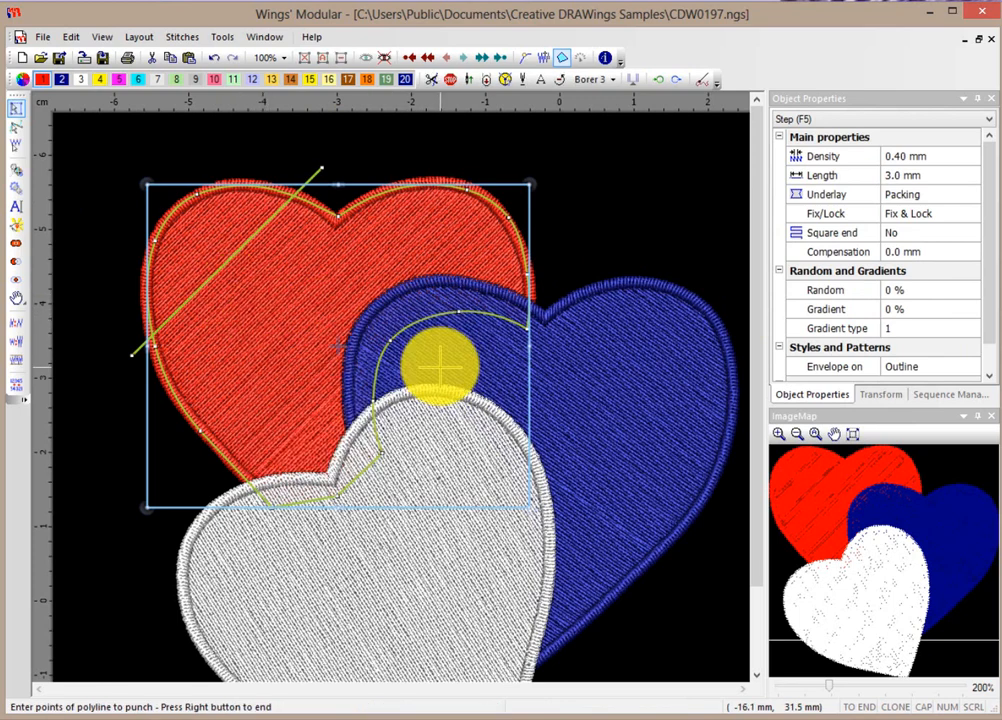
{"action": "left_click", "coordinate": [324, 386]}
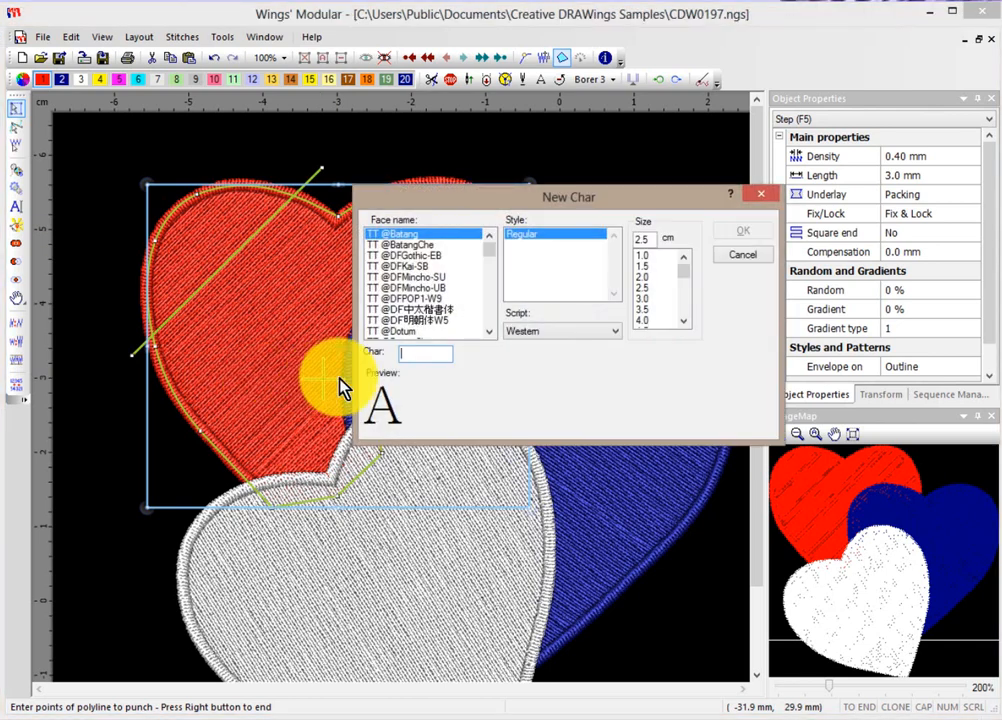
{"action": "type", "text": "I"}
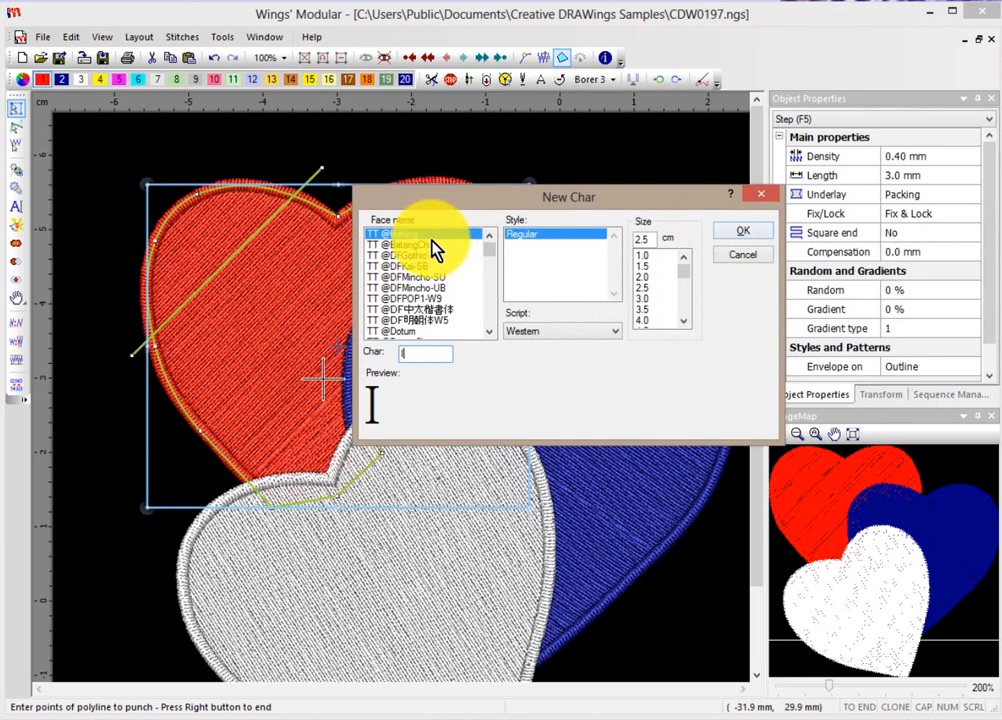
{"action": "left_click", "coordinate": [743, 231]}
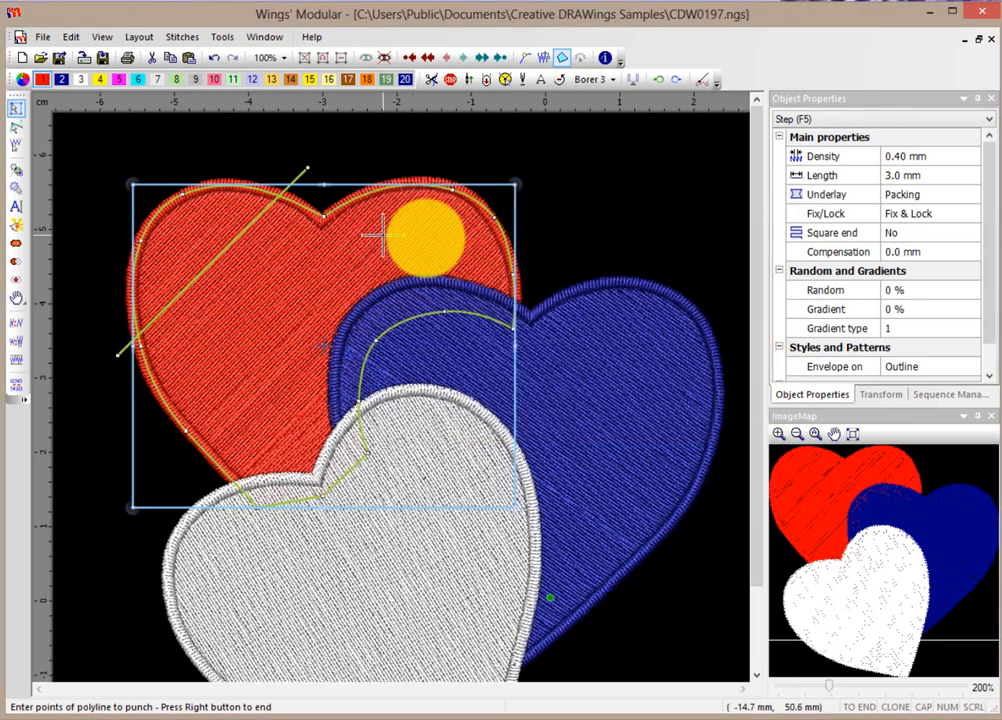
{"action": "left_click", "coordinate": [191, 372]}
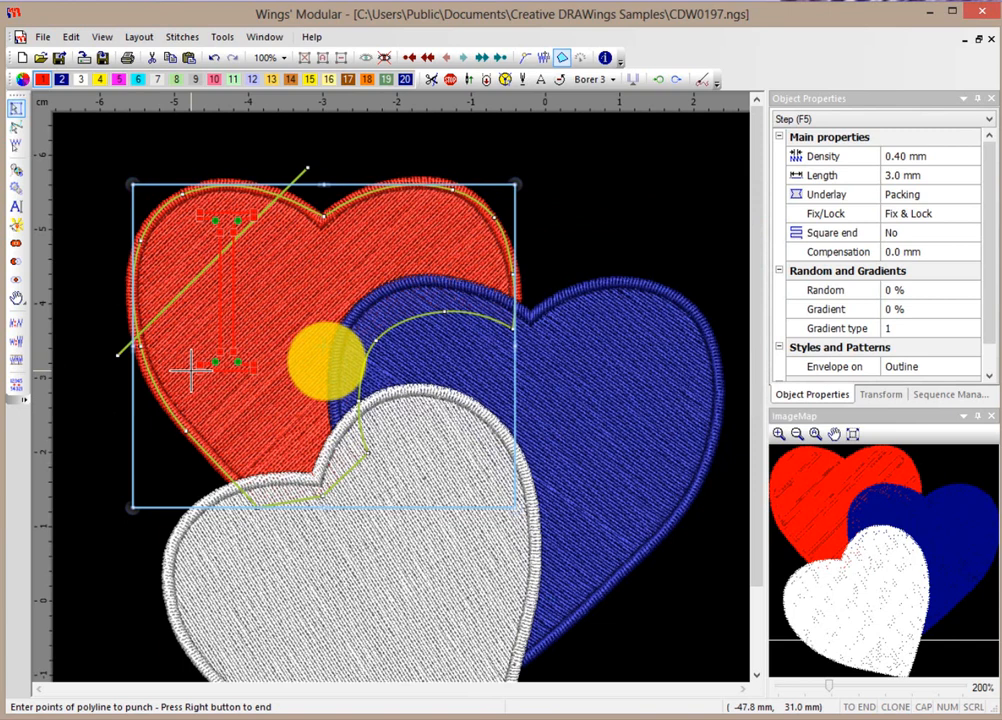
{"action": "right_click", "coordinate": [181, 381]}
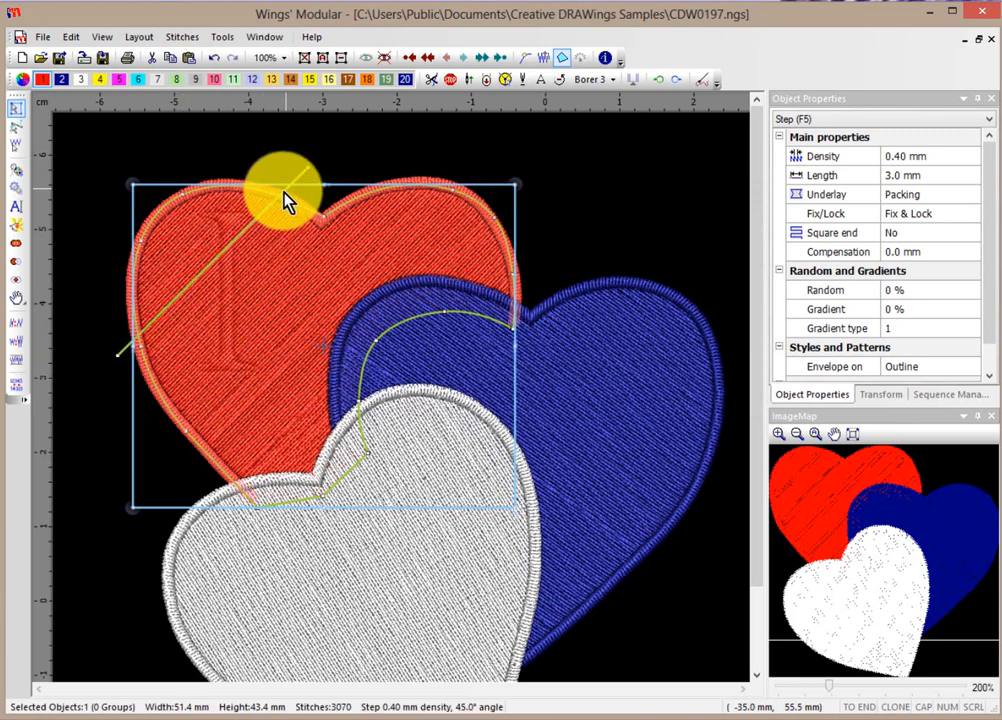
Edit the red heart's nodes to tilt its stitch direction line steeper, to about 240 degrees, and deselect the heart.
{"action": "left_click", "coordinate": [16, 128]}
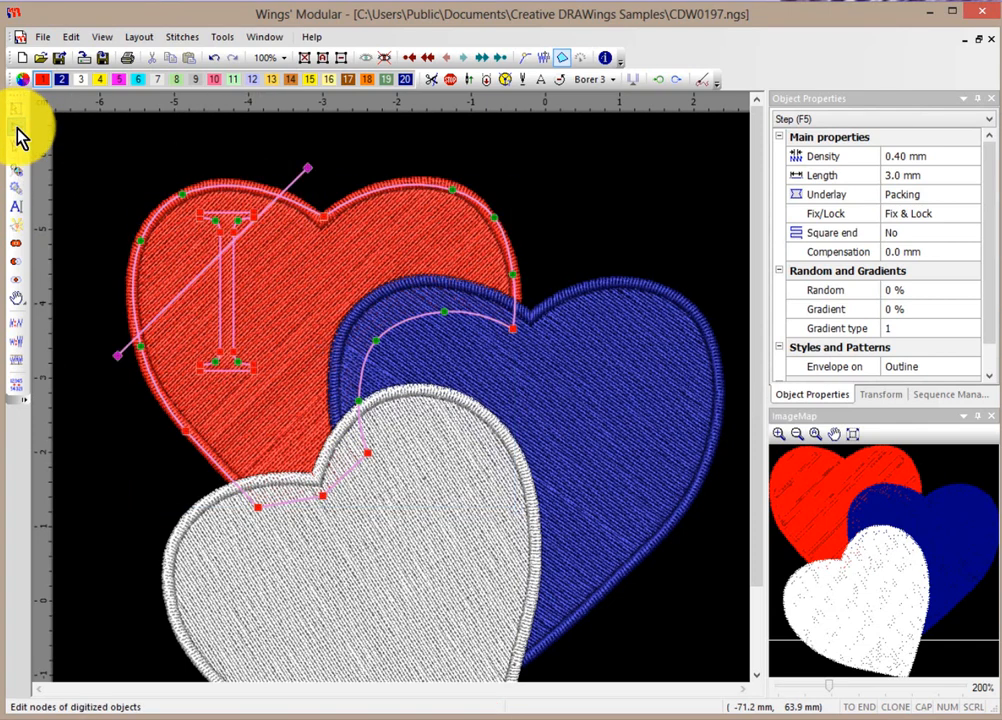
{"action": "left_click", "coordinate": [18, 132]}
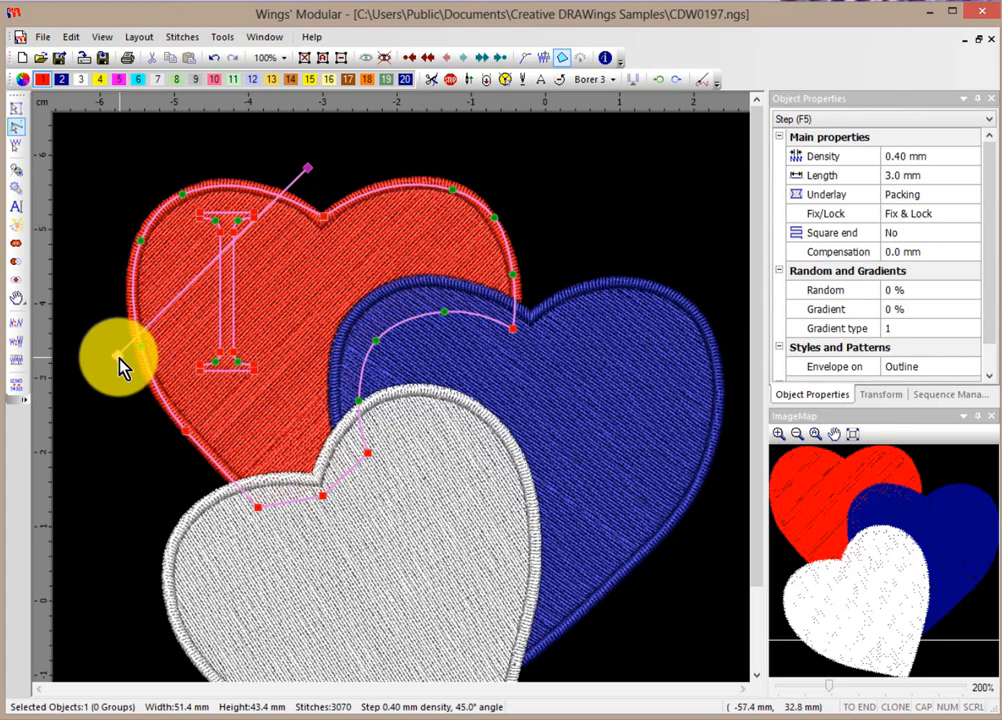
{"action": "left_click_drag", "start_coordinate": [119, 366], "coordinate": [150, 455]}
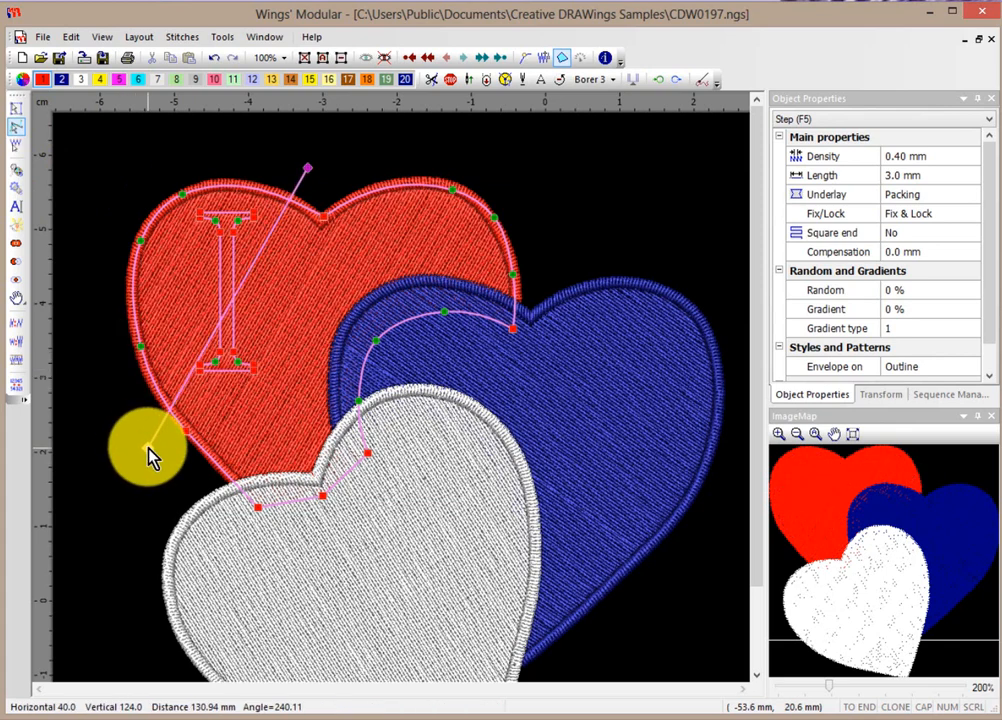
{"action": "left_click", "coordinate": [92, 375]}
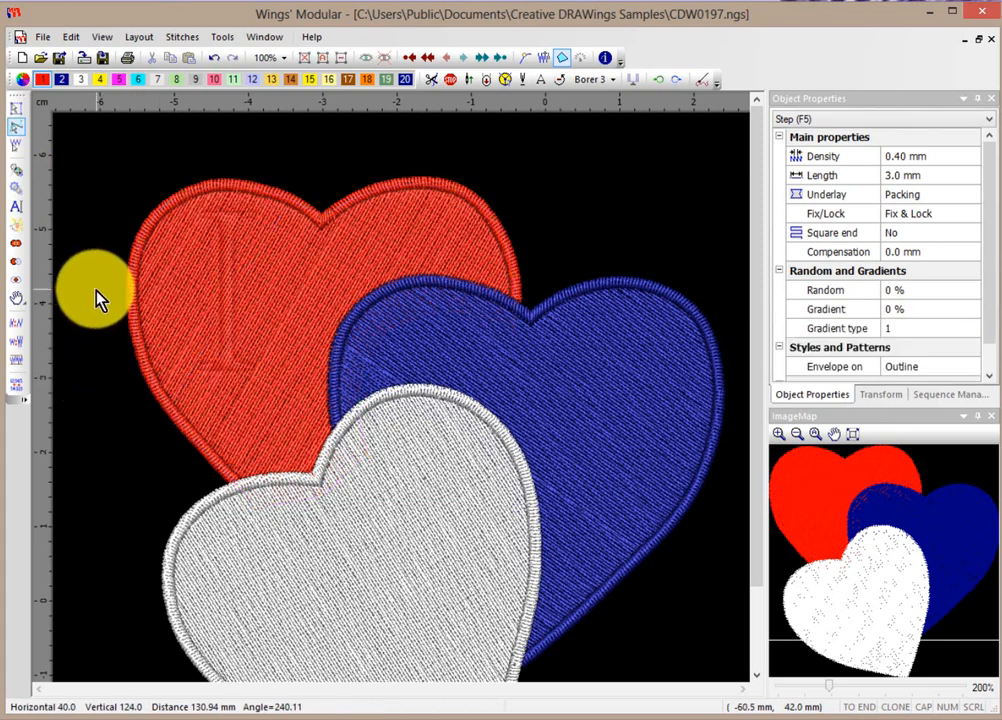
Edit the red heart's nodes to move the whole letter I about 2.9 mm right and 4.4 mm down, and deselect the heart.
{"action": "left_click", "coordinate": [22, 135]}
{"action": "left_click", "coordinate": [186, 273]}
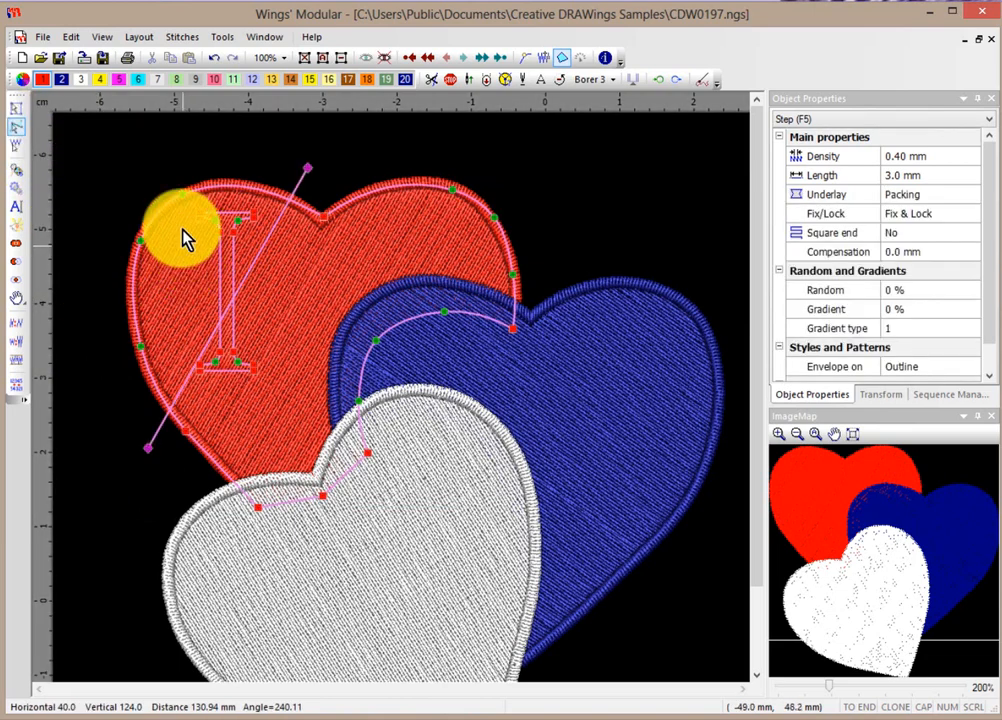
{"action": "left_click_drag", "start_coordinate": [184, 238], "coordinate": [148, 197]}
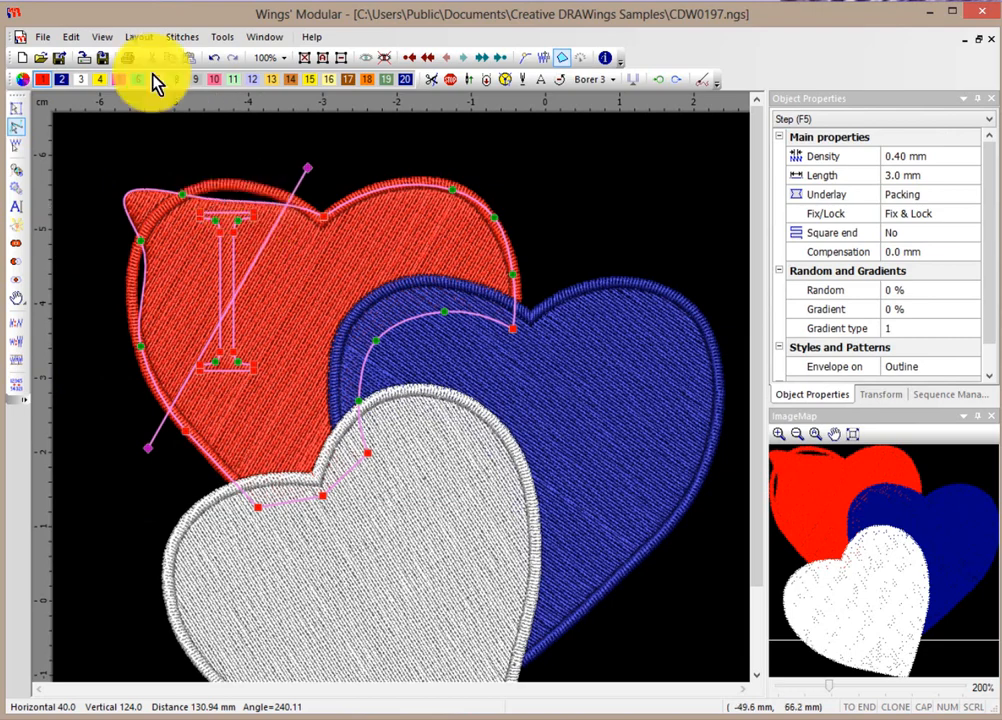
{"action": "left_click", "coordinate": [212, 58]}
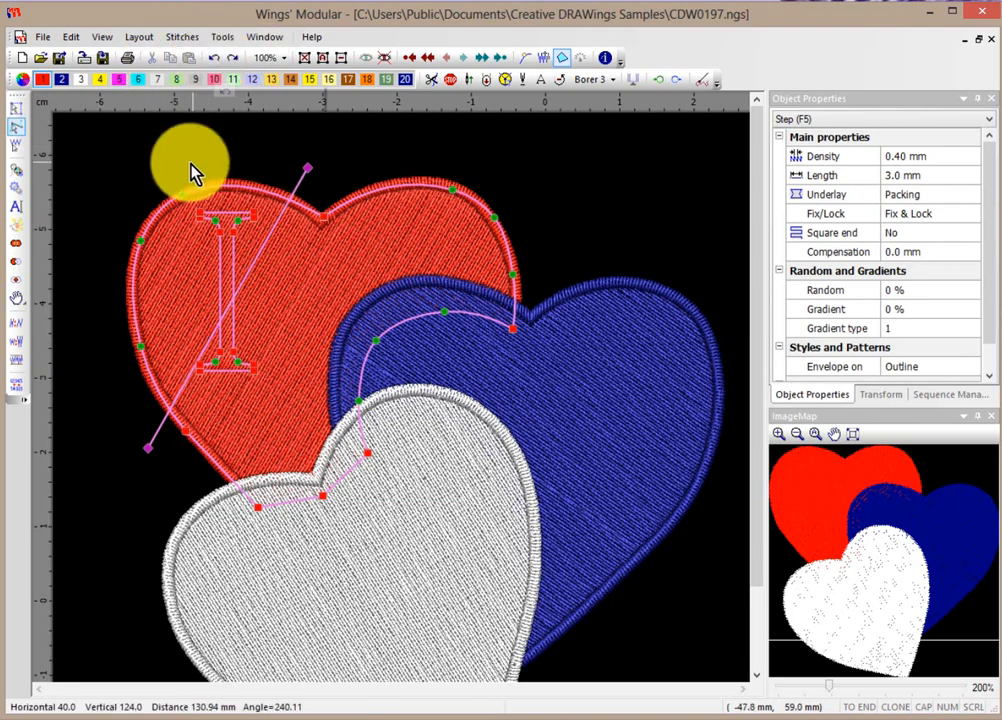
{"action": "scroll", "coordinate": [190, 172], "scroll_direction": "up", "scroll_amount": 3}
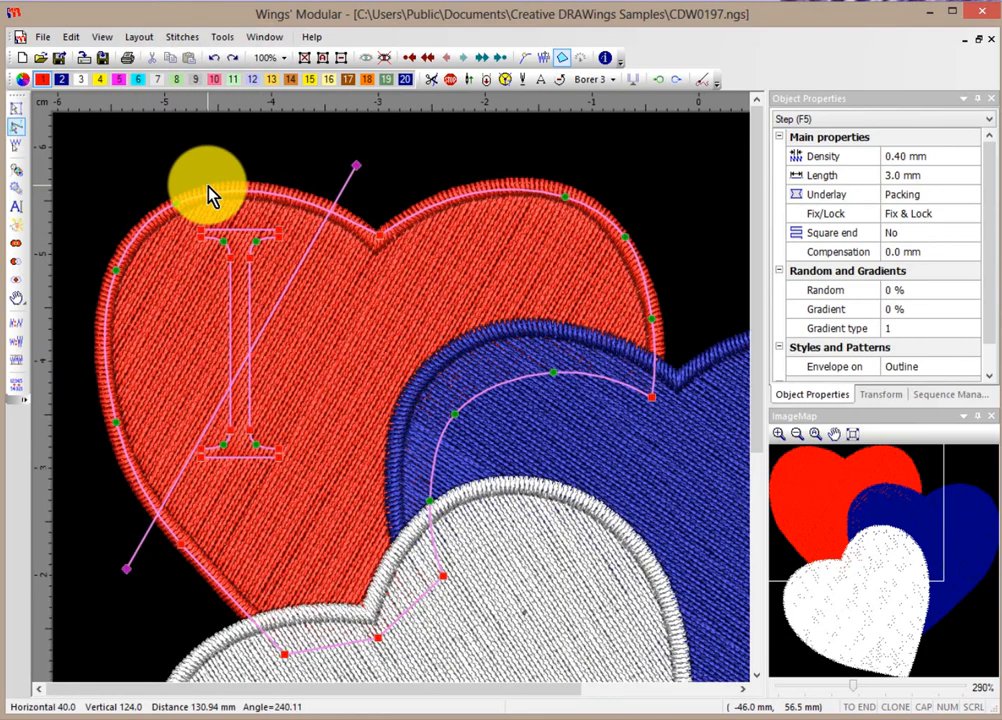
{"action": "left_click_drag", "start_coordinate": [180, 223], "coordinate": [297, 488]}
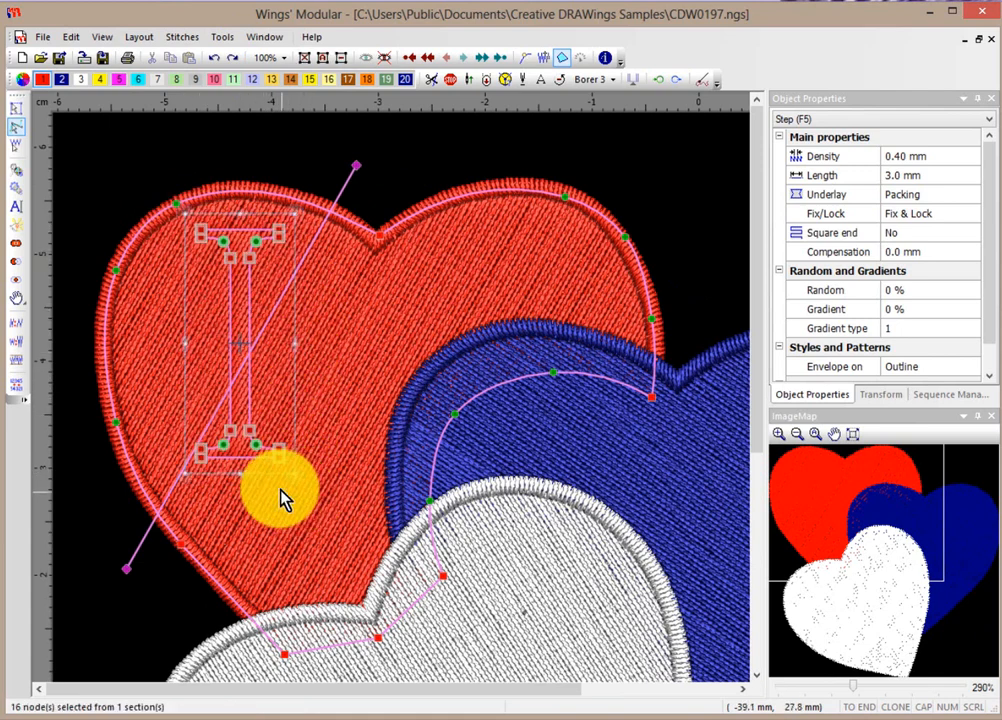
{"action": "left_click_drag", "start_coordinate": [295, 420], "coordinate": [326, 468]}
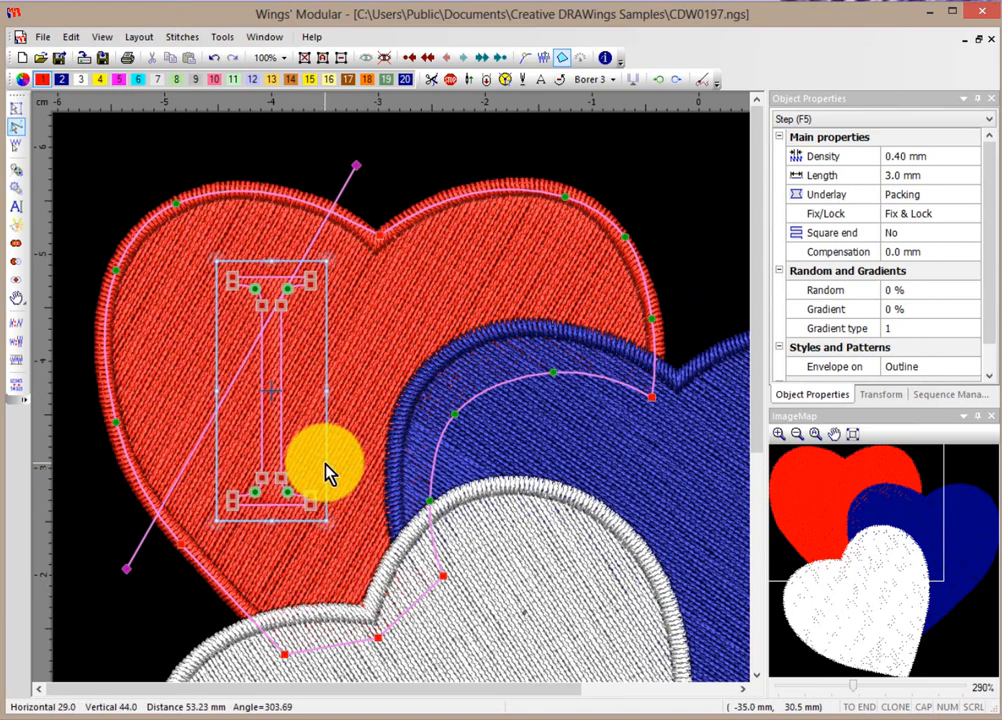
{"action": "left_click", "coordinate": [160, 155]}
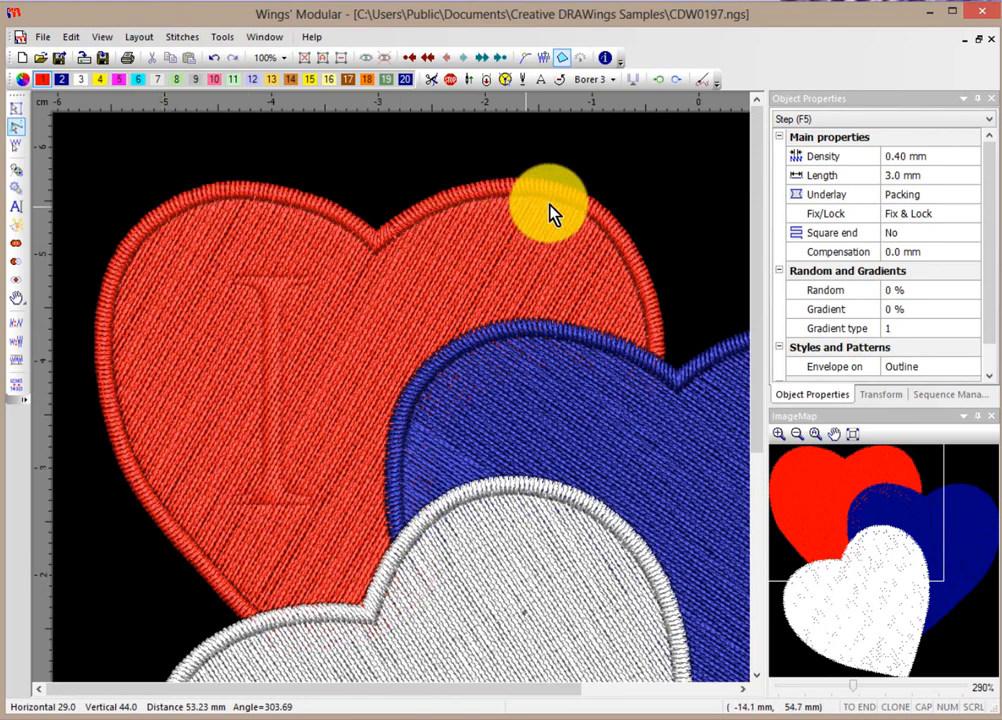
{"action": "scroll", "coordinate": [552, 217], "scroll_direction": "down", "scroll_amount": 2}
{"action": "scroll", "coordinate": [740, 664], "scroll_direction": "down", "scroll_amount": 2}
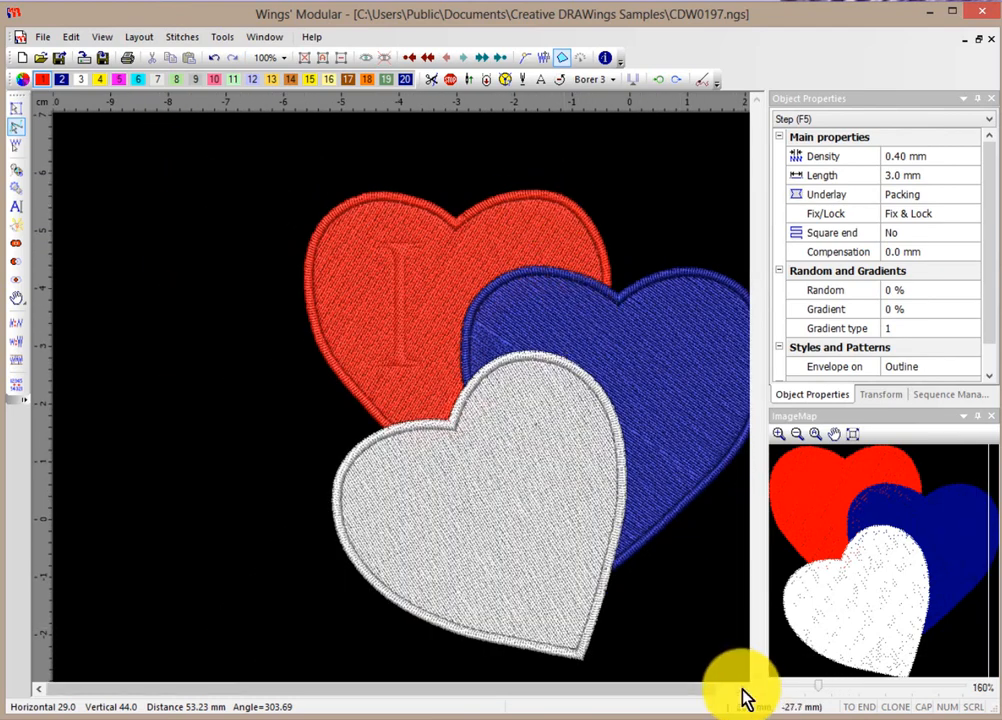
{"action": "left_click", "coordinate": [540, 320]}
{"action": "right_click", "coordinate": [572, 336]}
{"action": "mouse_move", "coordinate": [626, 373]}
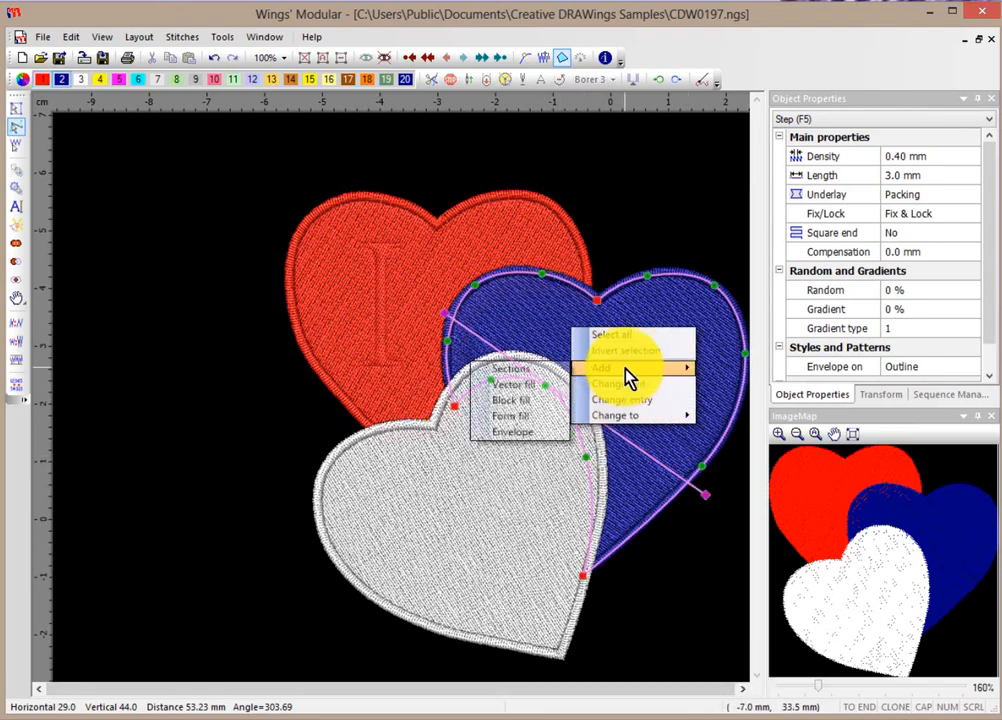
{"action": "left_click", "coordinate": [537, 414]}
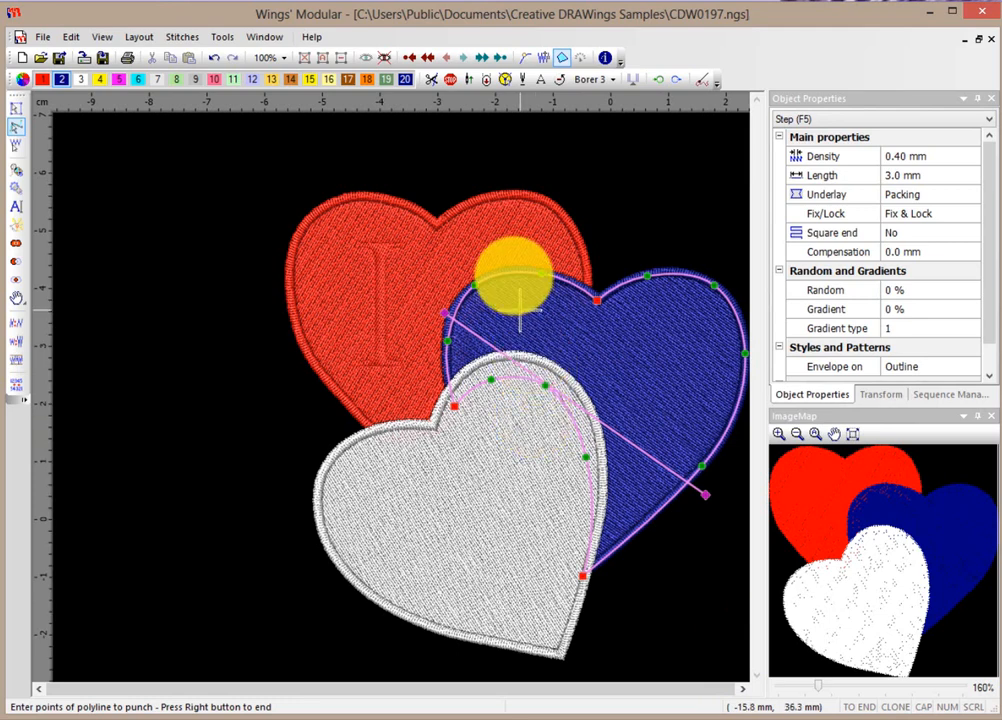
{"action": "key", "text": "t"}
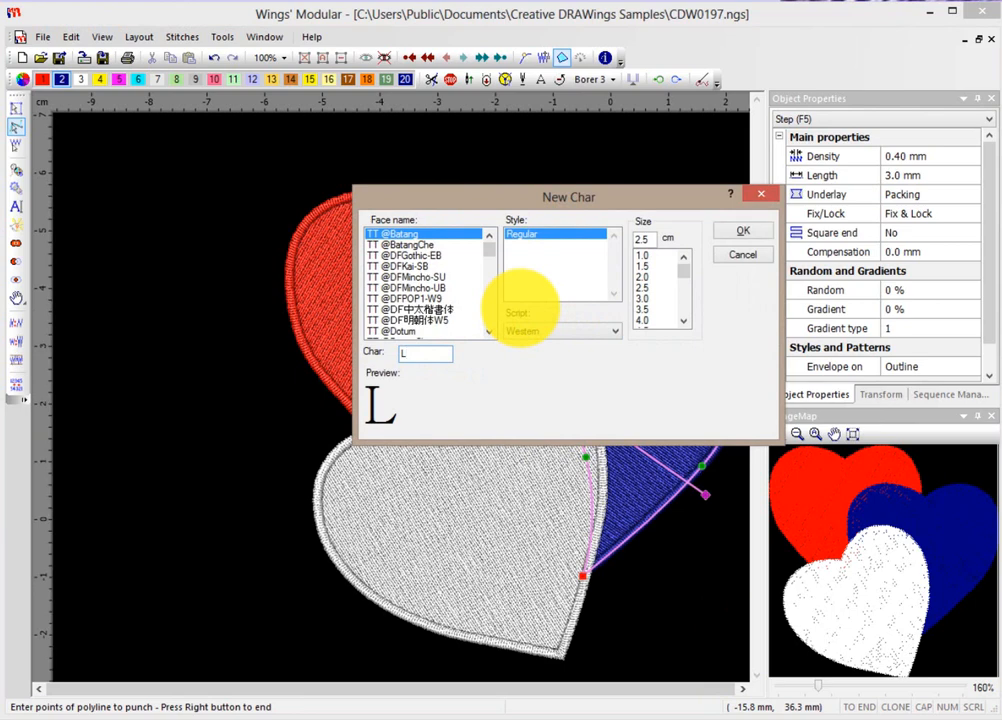
{"action": "left_click", "coordinate": [748, 233]}
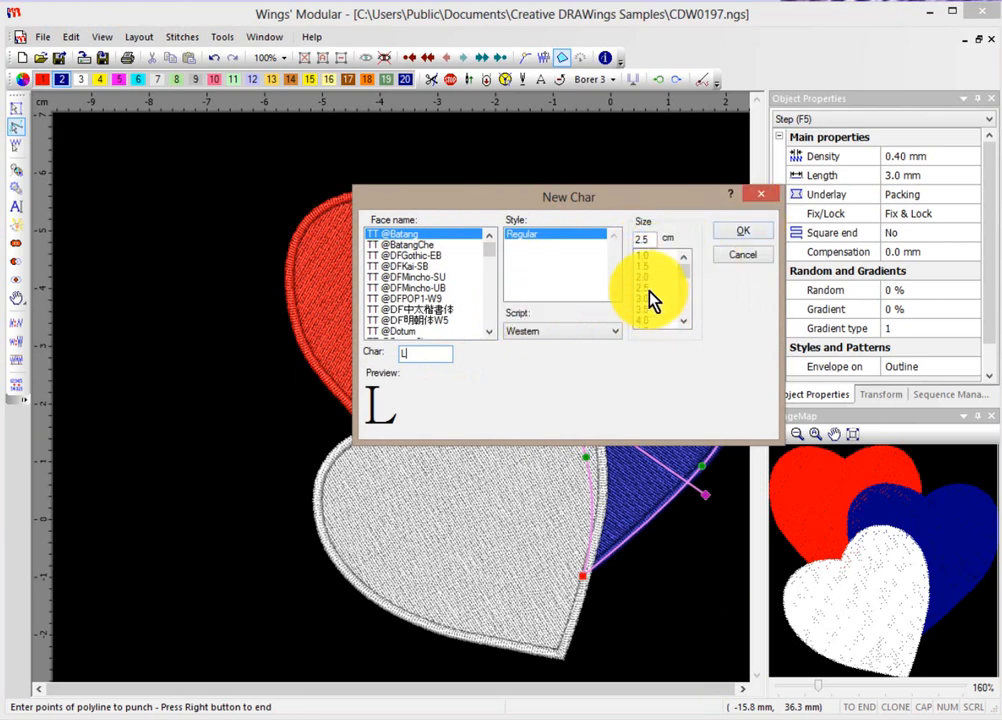
{"action": "left_click", "coordinate": [742, 232]}
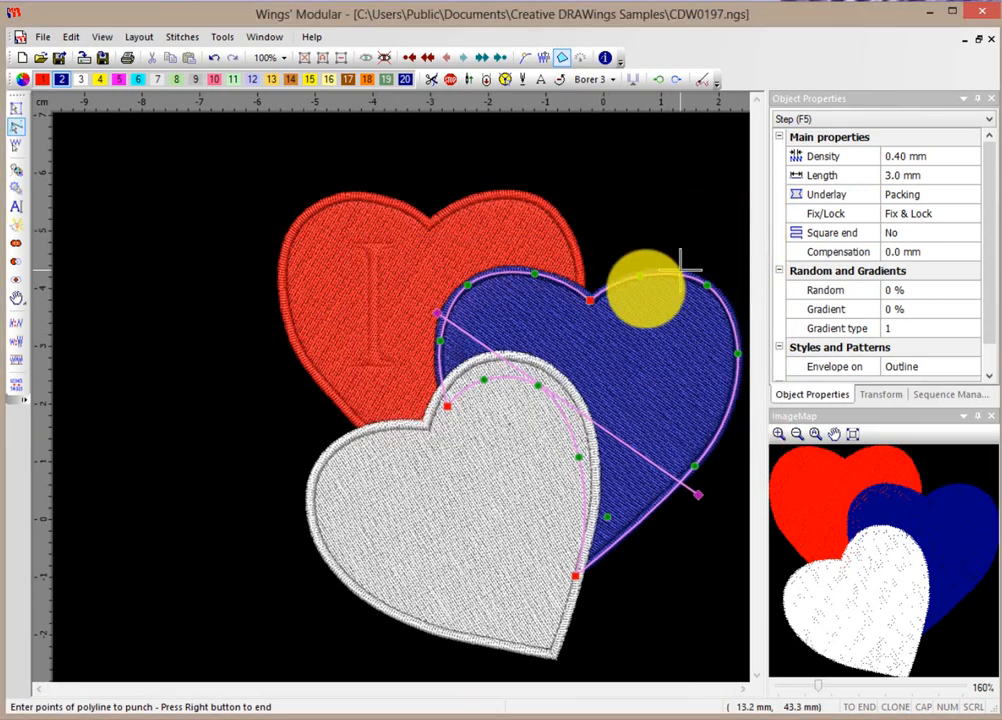
{"action": "left_click", "coordinate": [609, 386]}
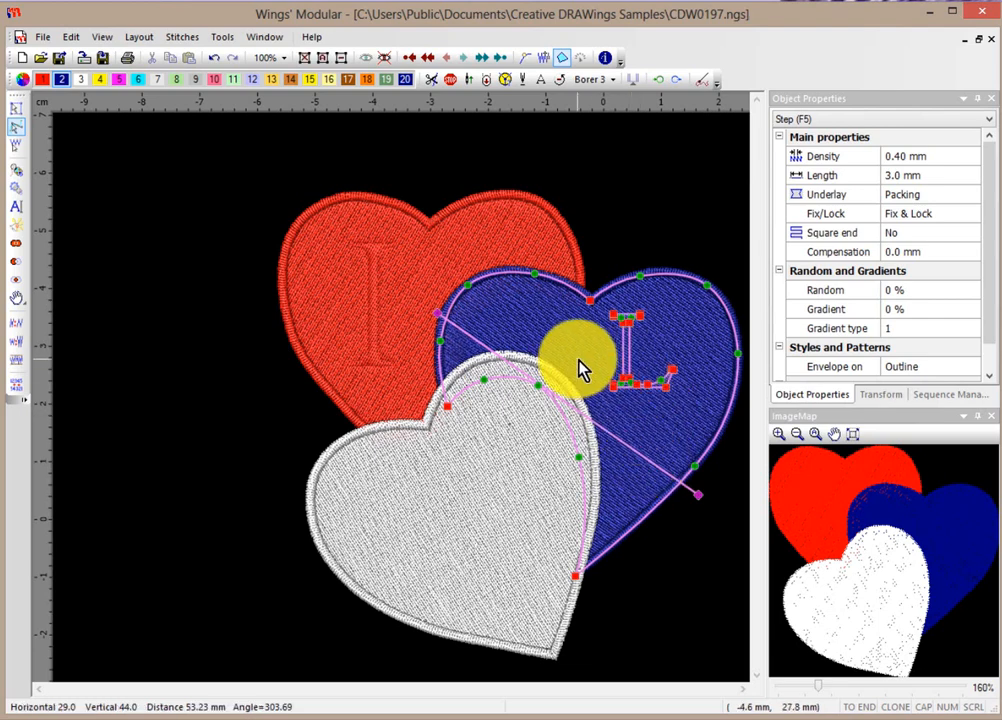
Move the letter L into the blue heart's left lobe and shrink its node selection to about 11.2 mm wide and 13.1 mm high.
{"action": "scroll", "coordinate": [585, 350], "scroll_direction": "up", "scroll_amount": 2}
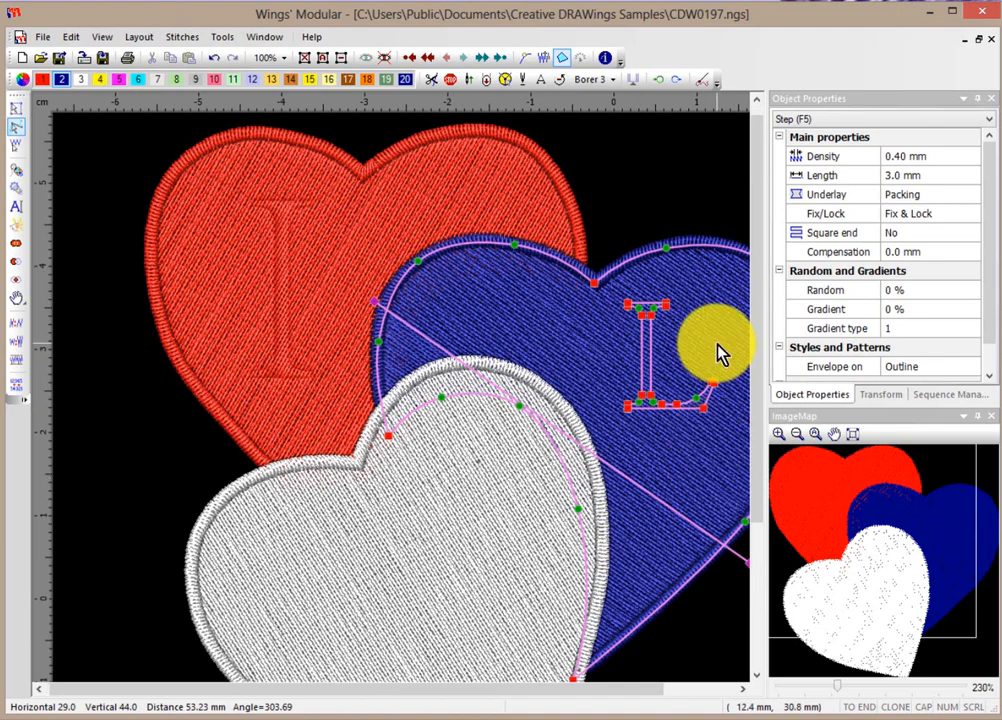
{"action": "scroll", "coordinate": [720, 351], "scroll_direction": "up", "scroll_amount": 2}
{"action": "left_click_drag", "start_coordinate": [564, 270], "coordinate": [722, 481]}
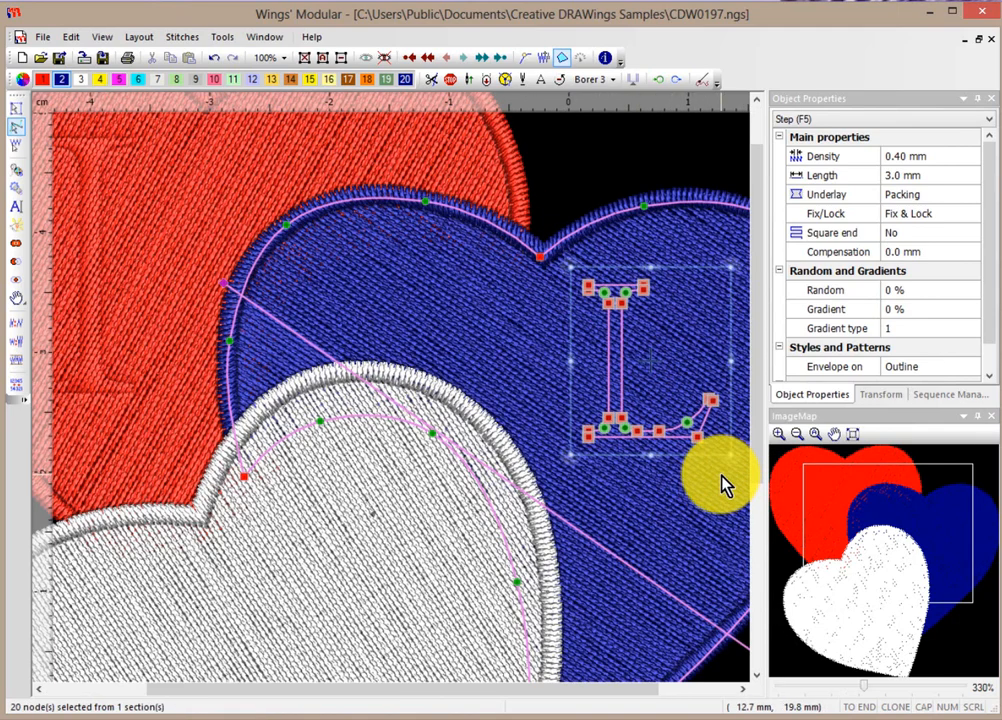
{"action": "left_click_drag", "start_coordinate": [697, 441], "coordinate": [393, 337]}
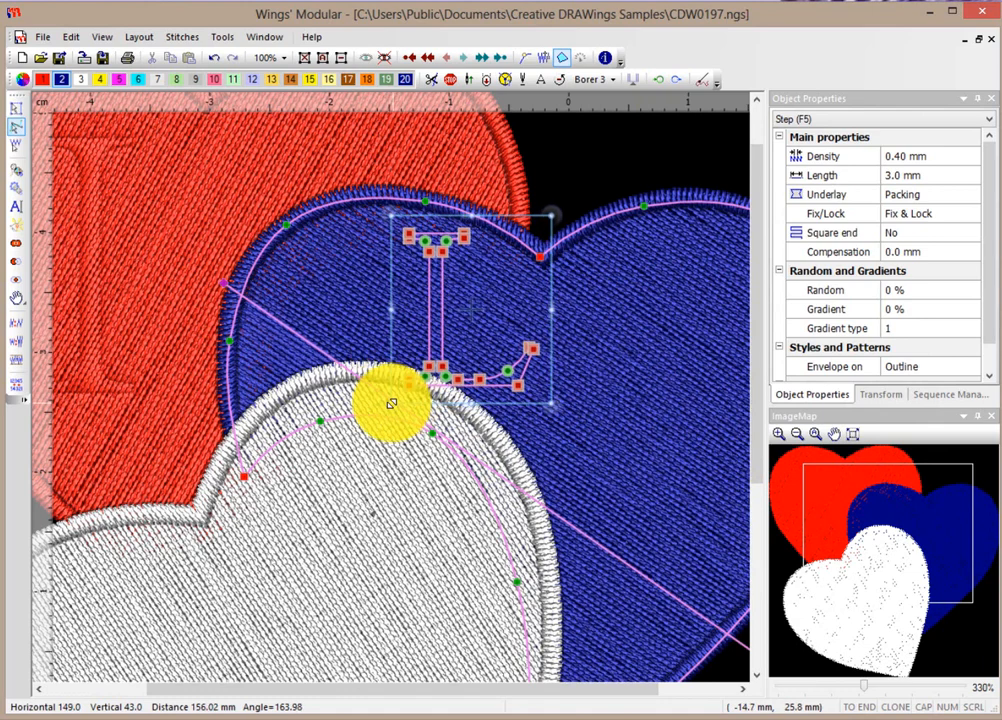
{"action": "left_click_drag", "start_coordinate": [389, 405], "coordinate": [418, 371]}
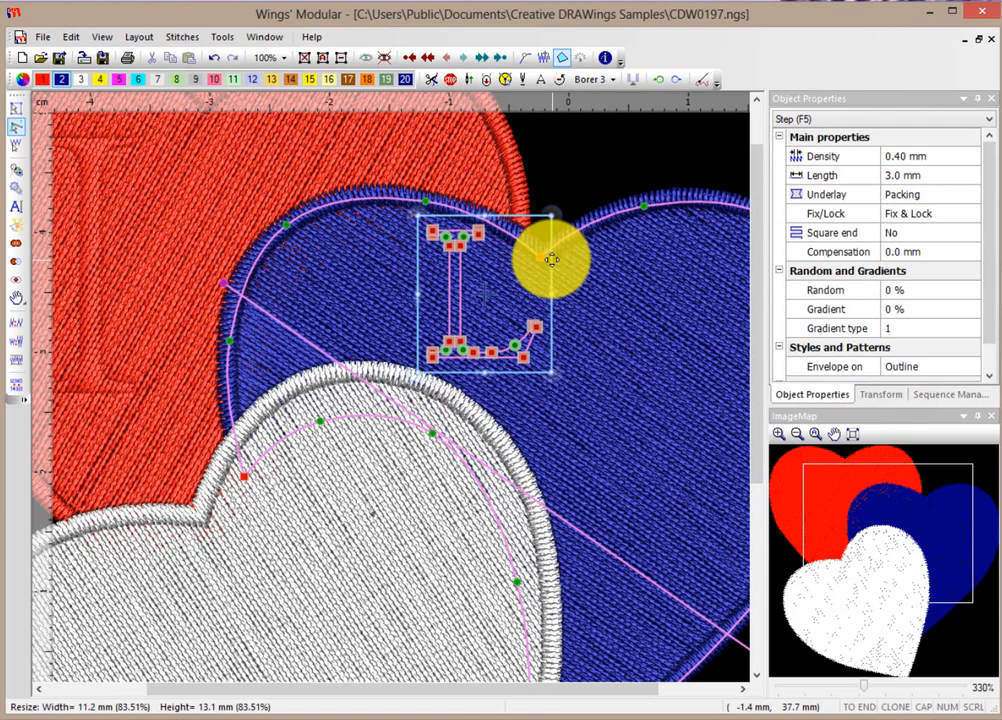
{"action": "left_click_drag", "start_coordinate": [551, 260], "coordinate": [562, 274]}
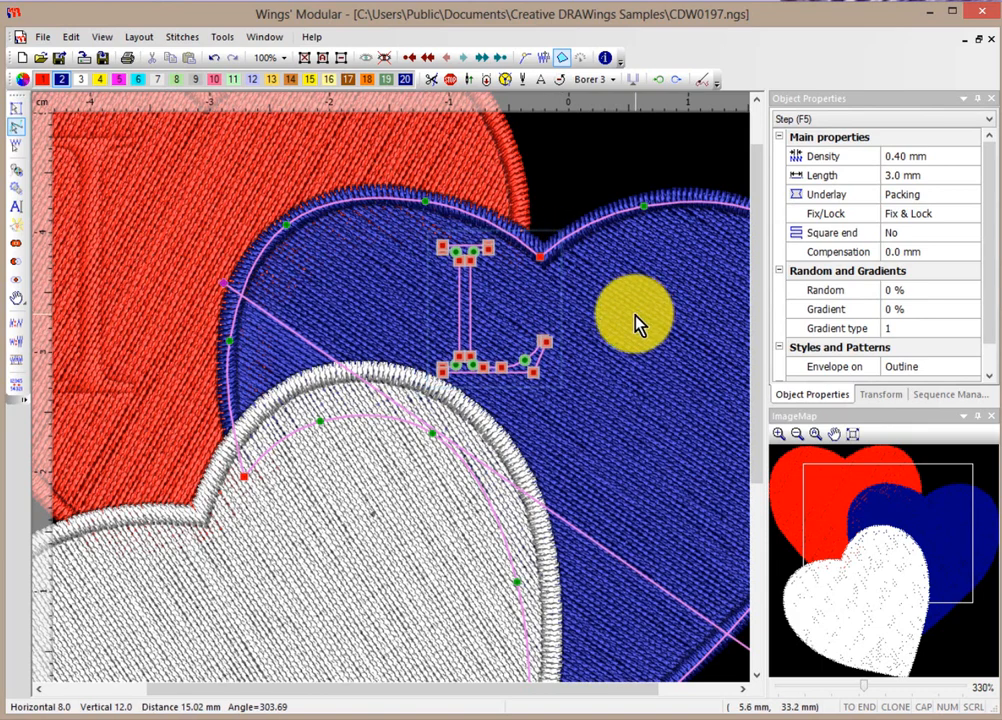
Tilt the blue heart's stitch direction line to about 239 degrees, matching the red heart's slant, and leave node editing.
{"action": "scroll", "coordinate": [635, 325], "scroll_direction": "down", "scroll_amount": 2}
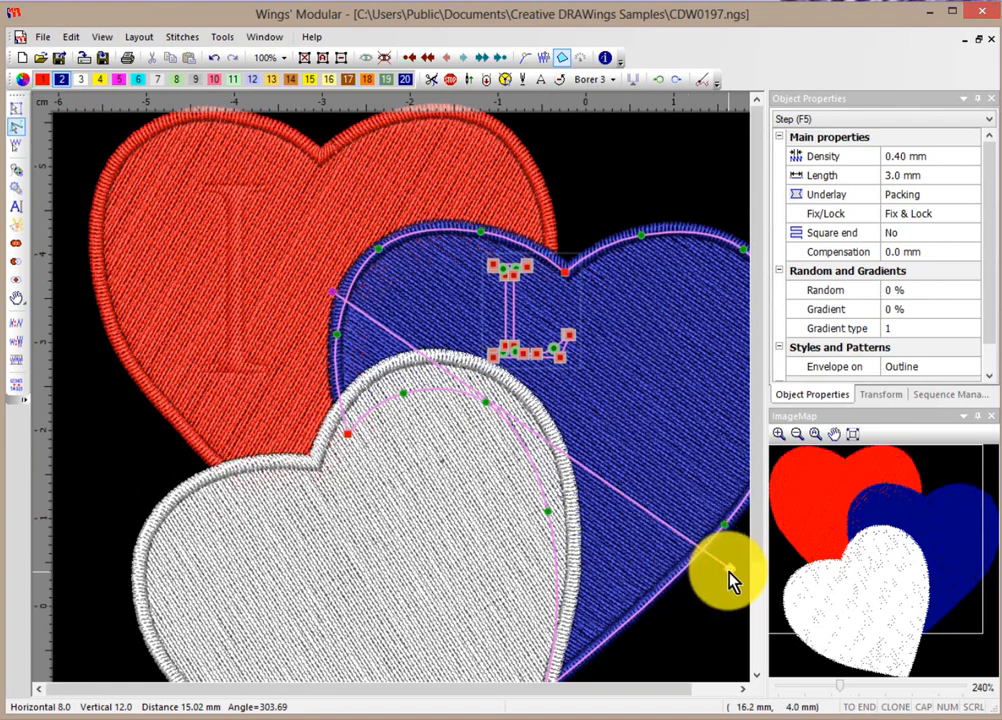
{"action": "left_click_drag", "start_coordinate": [730, 570], "coordinate": [434, 229]}
{"action": "left_click_drag", "start_coordinate": [333, 302], "coordinate": [362, 385]}
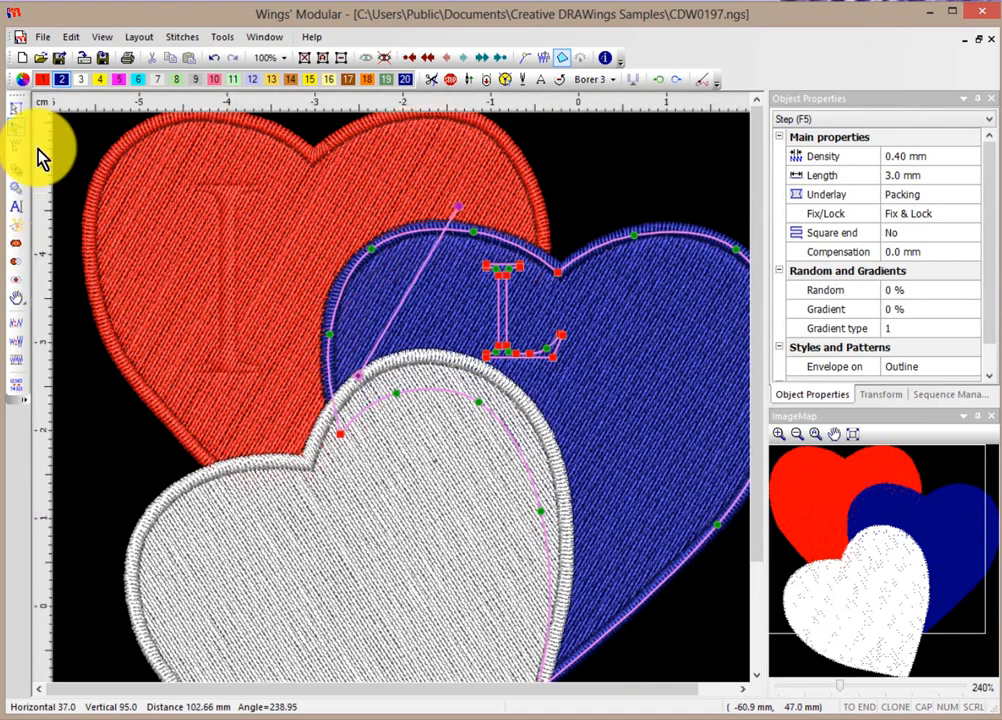
{"action": "left_click", "coordinate": [16, 108]}
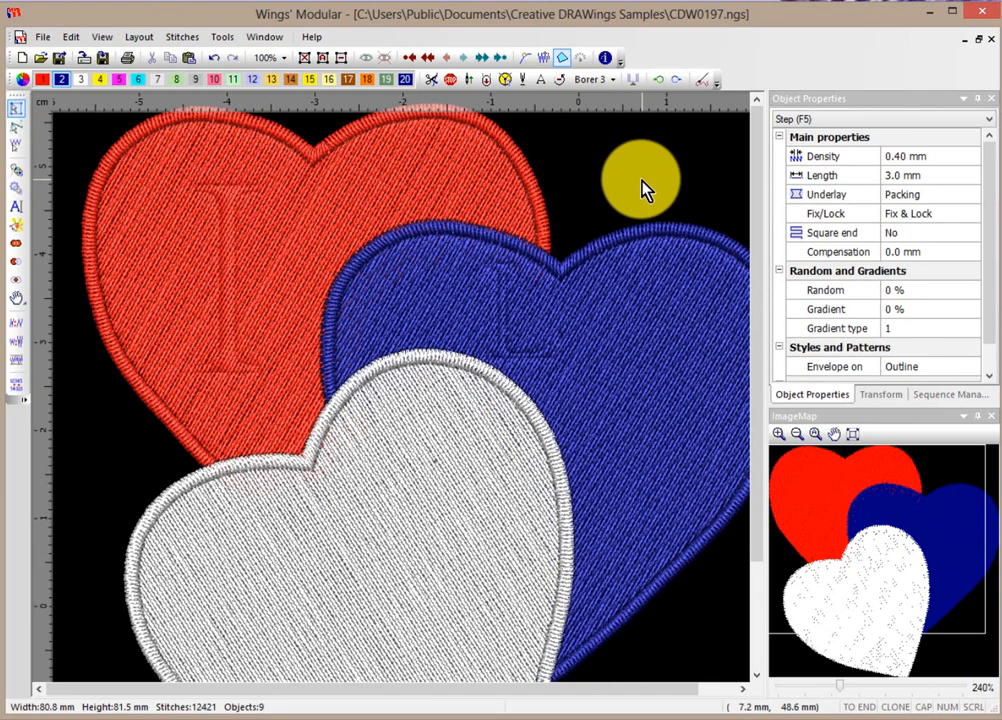
{"action": "left_click", "coordinate": [650, 308]}
{"action": "right_click", "coordinate": [630, 308]}
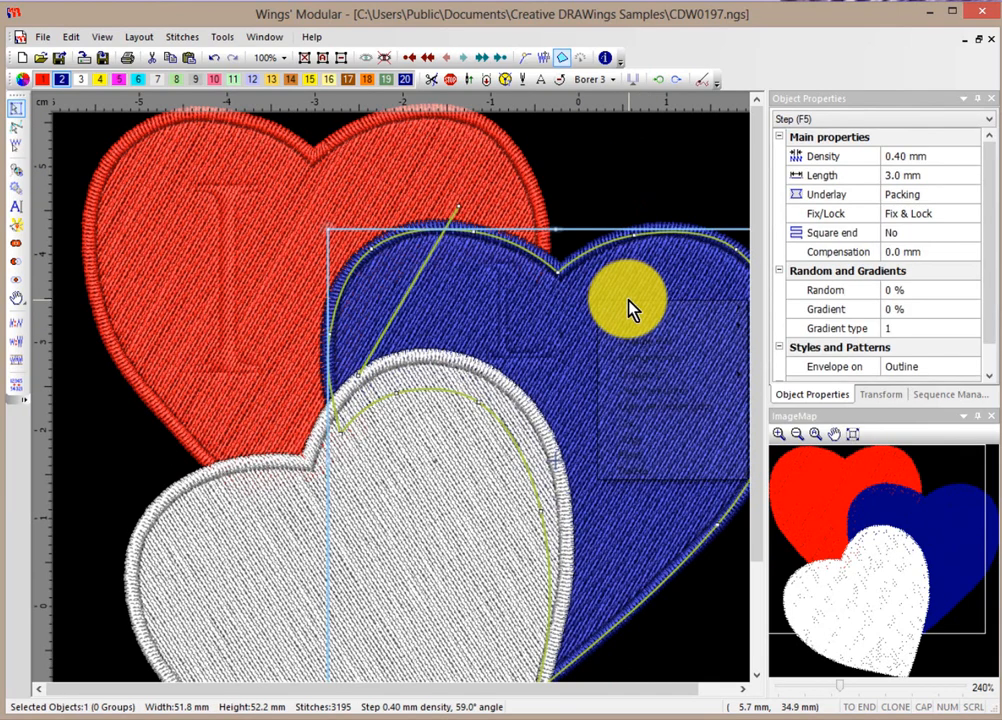
{"action": "mouse_move", "coordinate": [640, 327]}
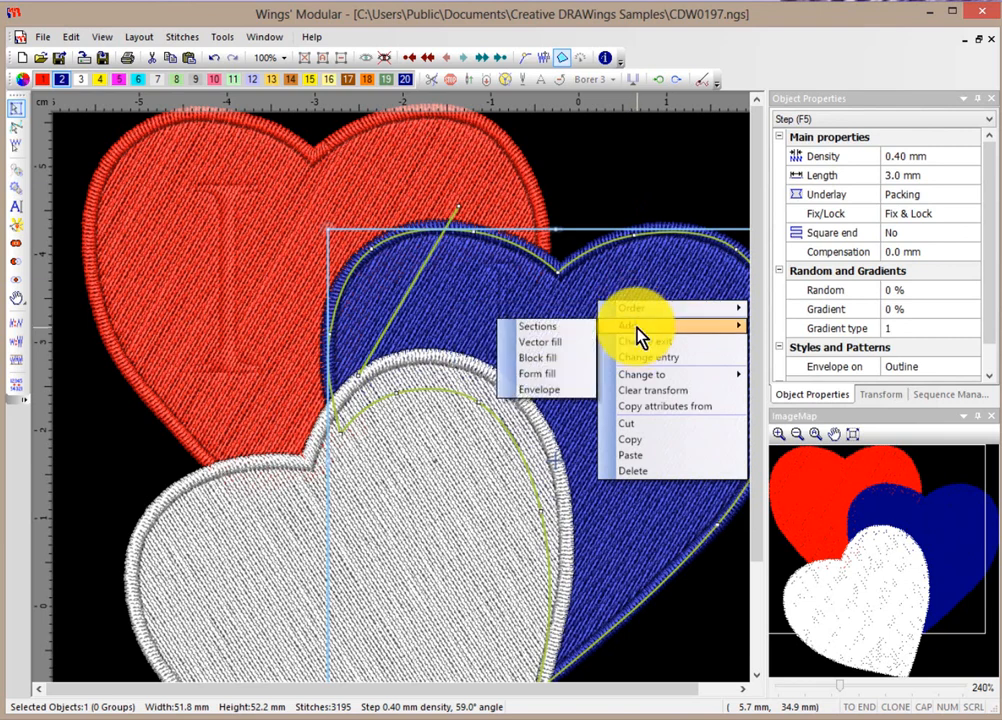
{"action": "left_click", "coordinate": [540, 378]}
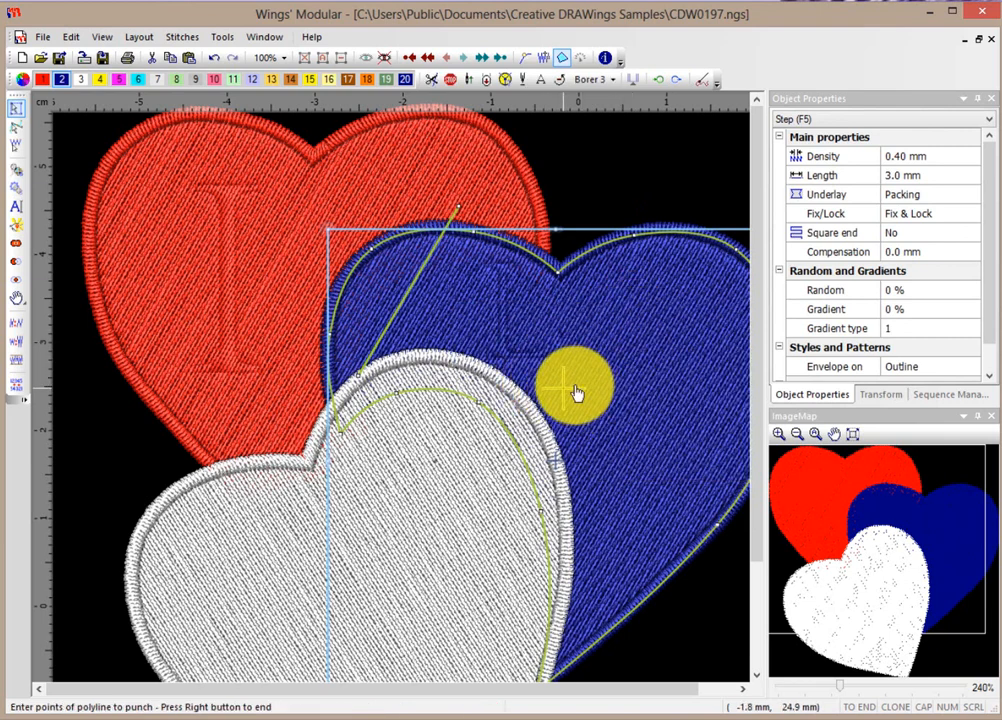
{"action": "left_click", "coordinate": [563, 388]}
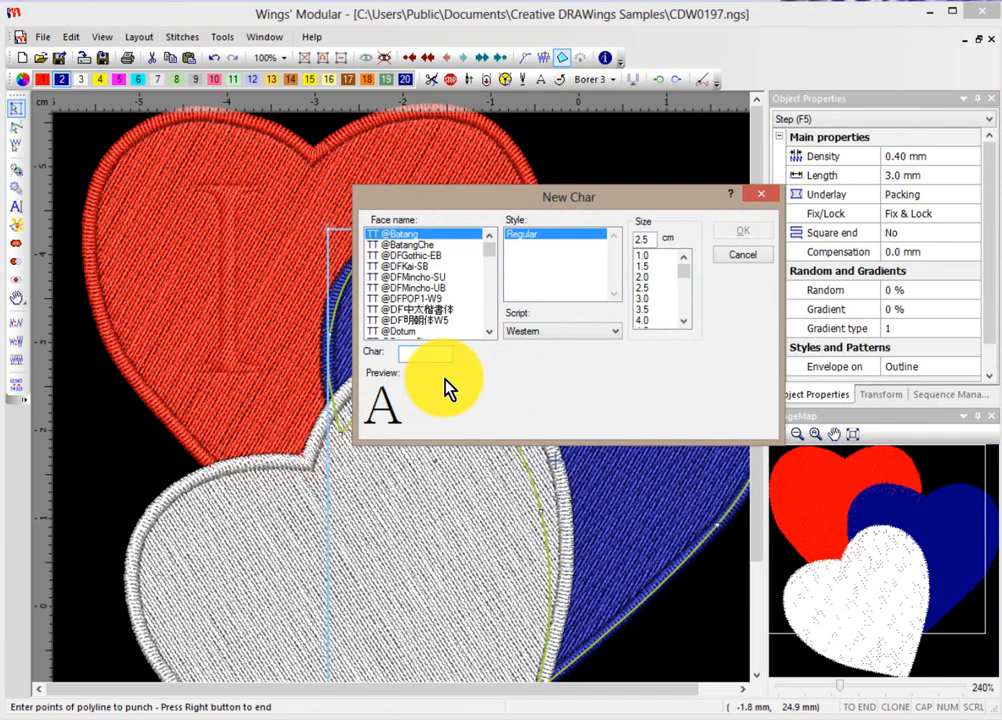
{"action": "type", "text": "O"}
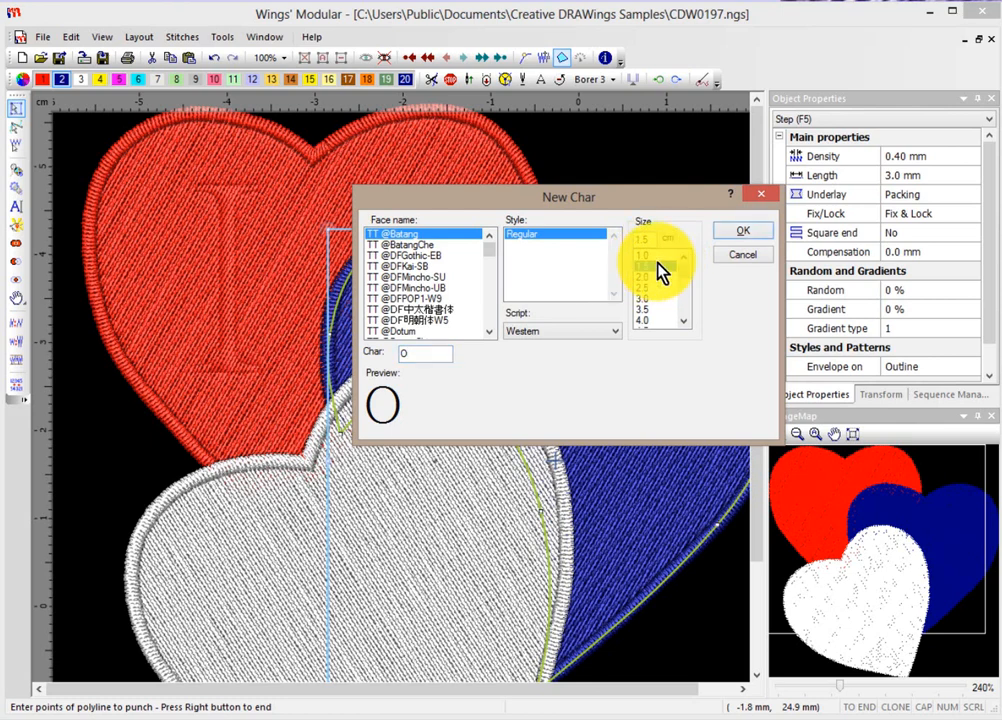
{"action": "left_click", "coordinate": [742, 231]}
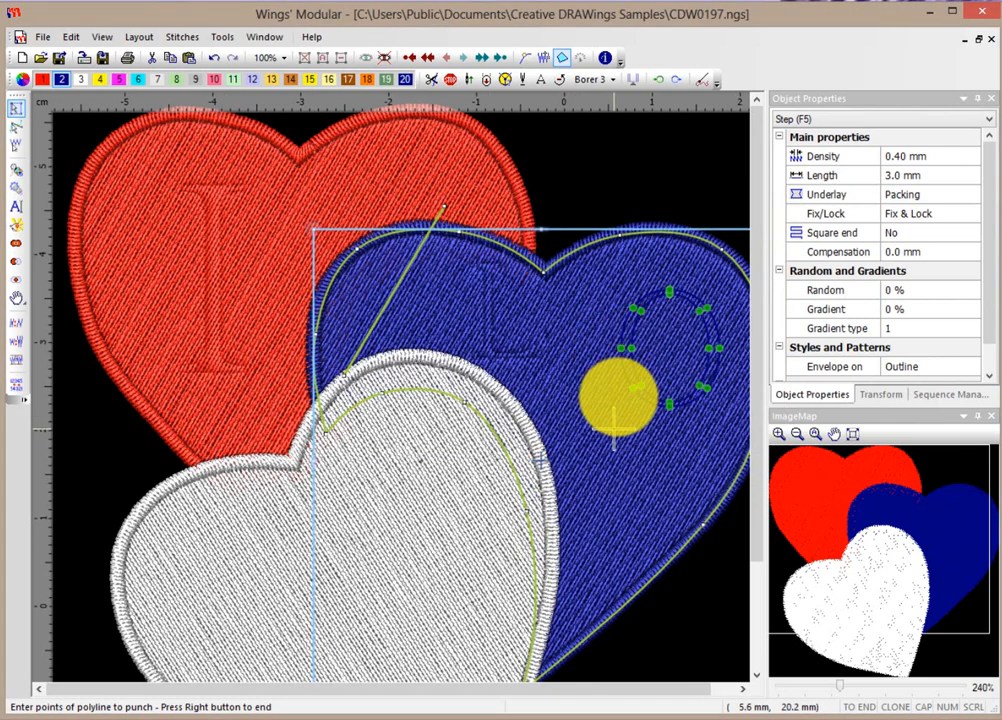
{"action": "right_click", "coordinate": [614, 423]}
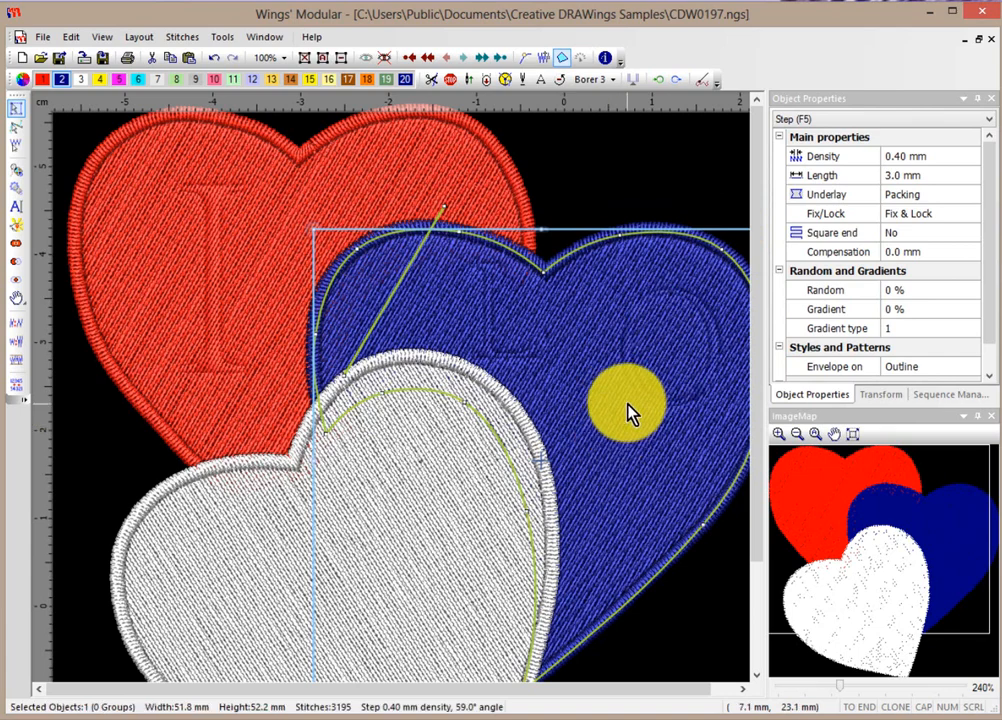
Edit the blue heart's nodes to move the whole letter O about 11.5 mm left, beside the L, and deselect the heart.
{"action": "left_click", "coordinate": [17, 127]}
{"action": "left_click_drag", "start_coordinate": [604, 273], "coordinate": [562, 420]}
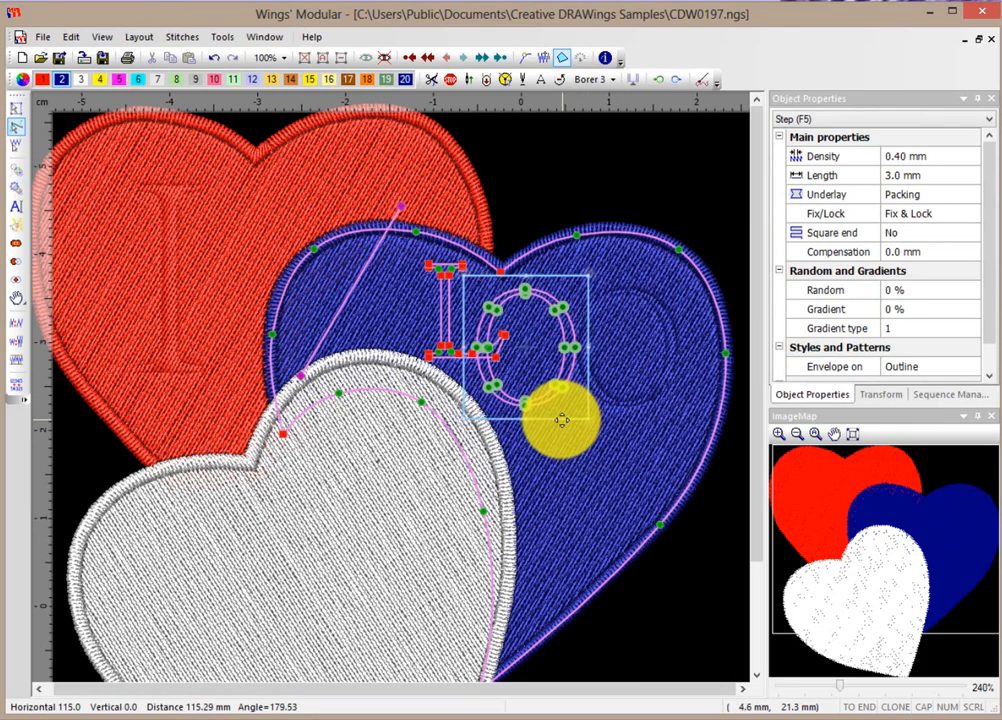
{"action": "left_click", "coordinate": [599, 190]}
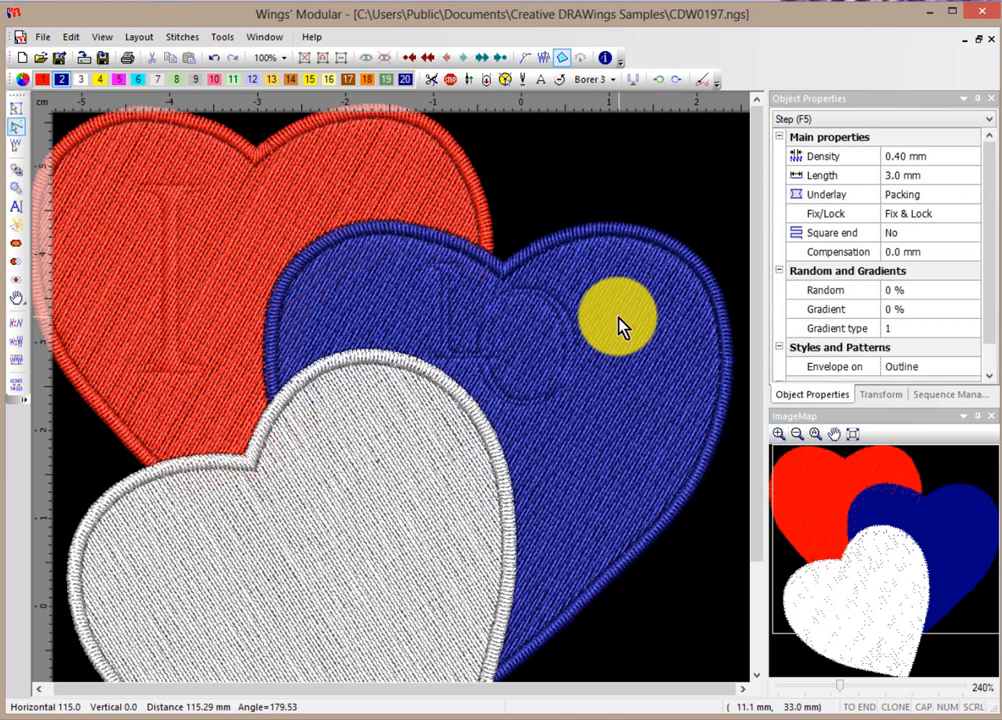
{"action": "left_click", "coordinate": [593, 340]}
{"action": "right_click", "coordinate": [595, 342]}
{"action": "mouse_move", "coordinate": [622, 377]}
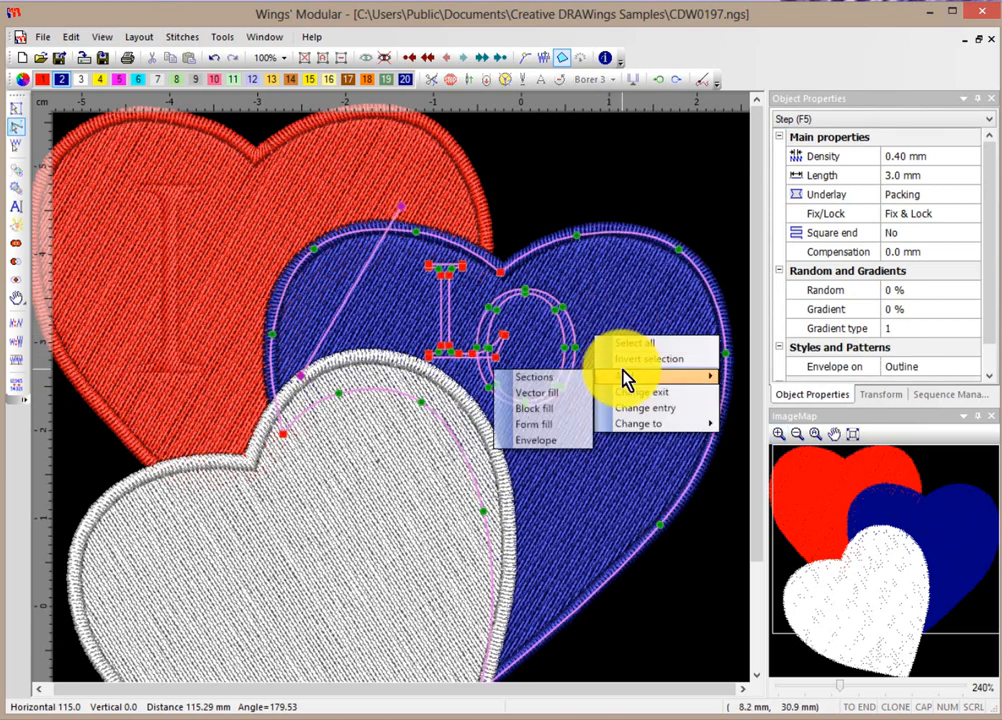
{"action": "left_click", "coordinate": [553, 400]}
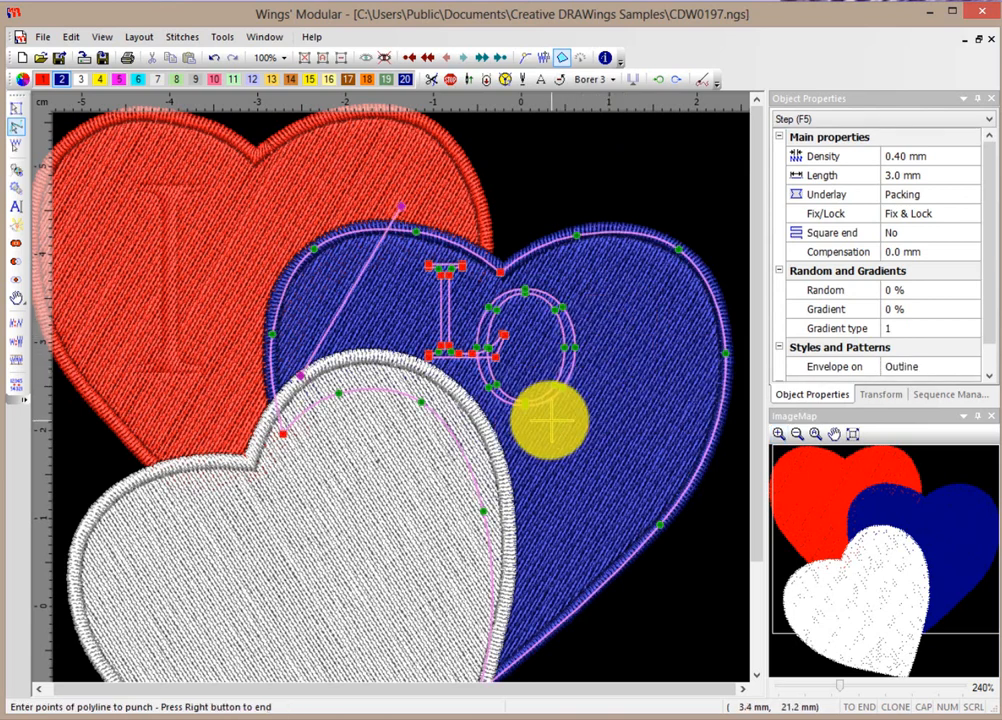
{"action": "left_click", "coordinate": [566, 460]}
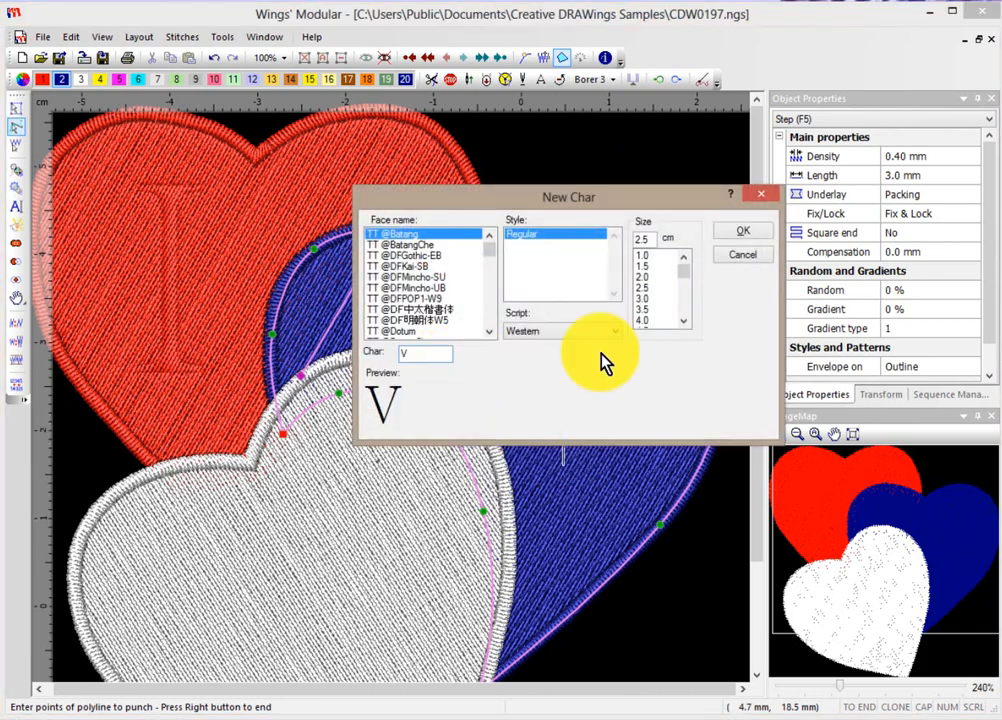
{"action": "left_click", "coordinate": [745, 236]}
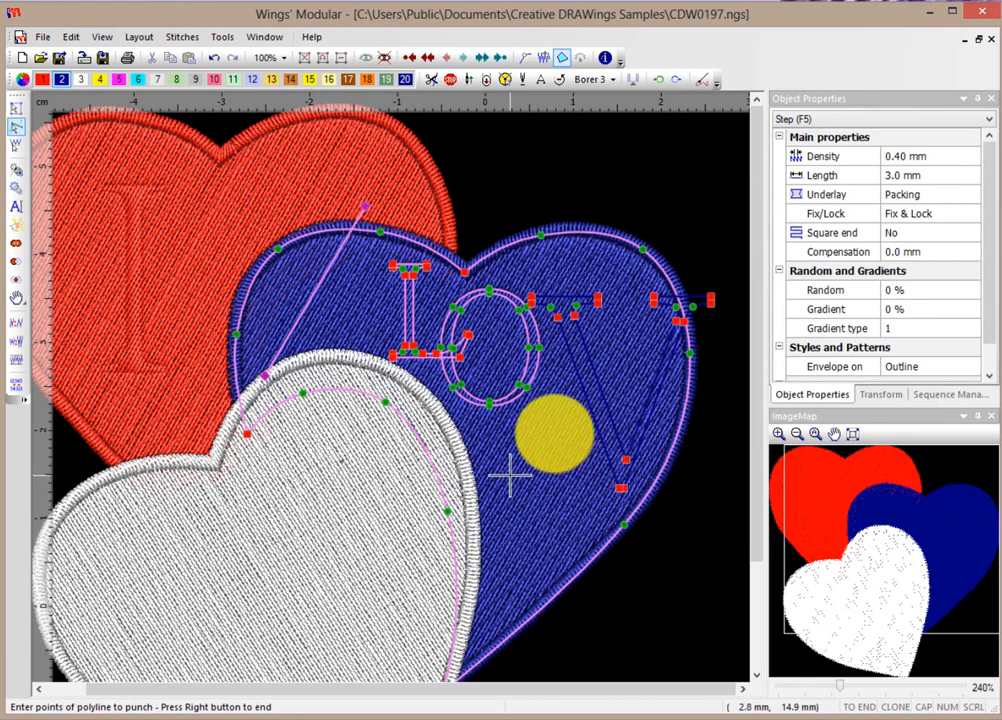
{"action": "right_click", "coordinate": [510, 475]}
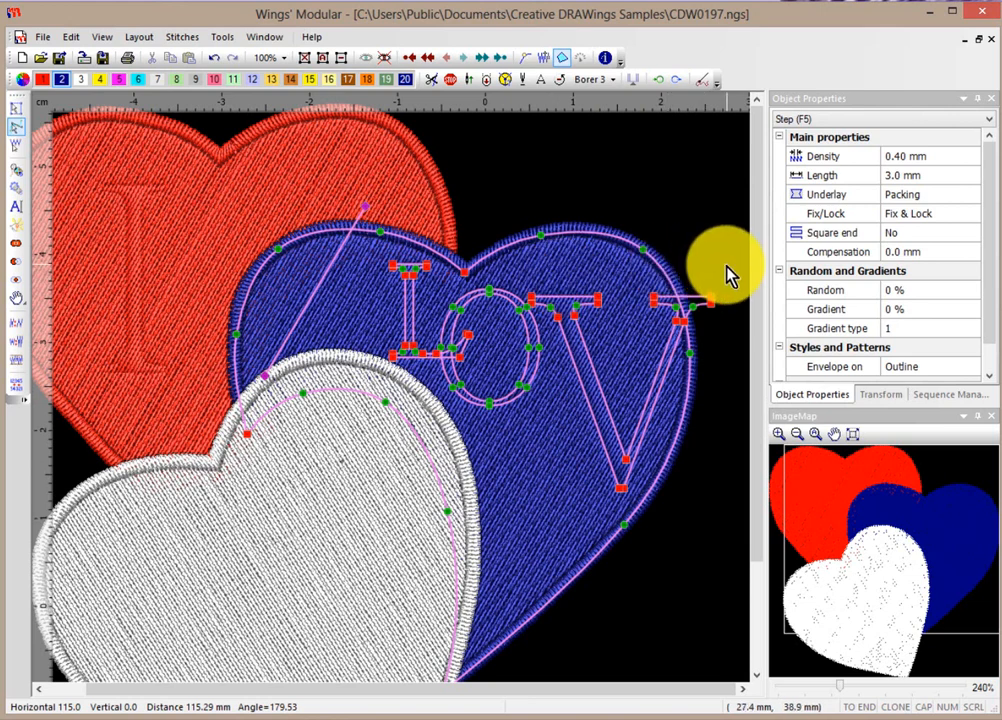
Select only the letter V's nodes, excluding those of the O and heart outline, then shrink the V and move it just below the O.
{"action": "left_click_drag", "start_coordinate": [728, 275], "coordinate": [501, 512]}
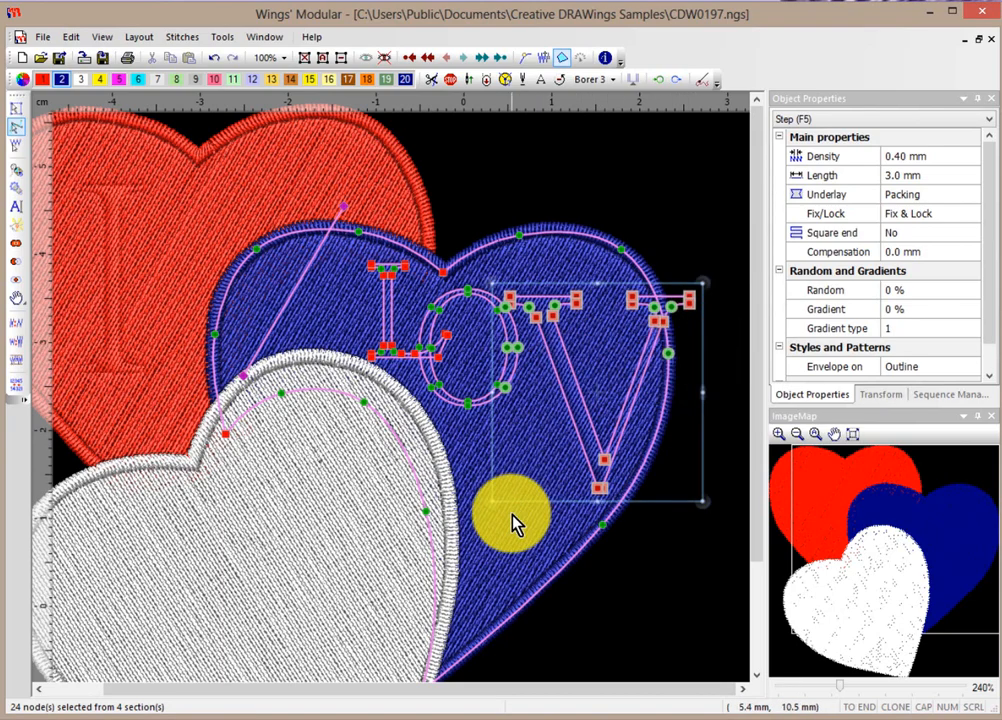
{"action": "scroll", "coordinate": [477, 356], "scroll_direction": "up", "scroll_amount": 3}
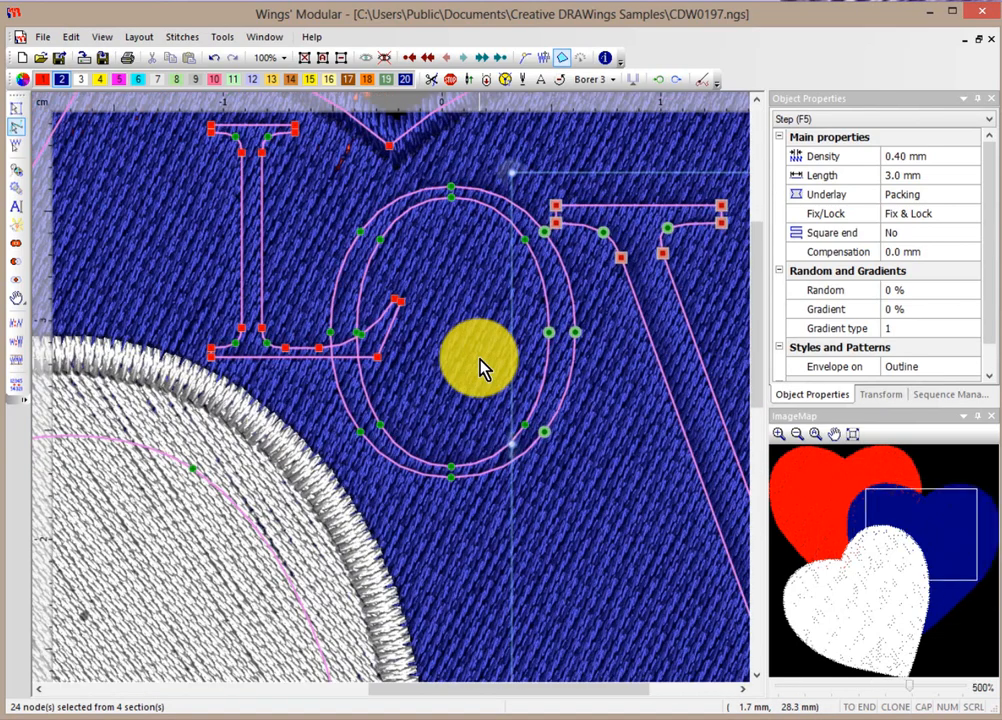
{"action": "scroll", "coordinate": [537, 437], "scroll_direction": "up", "scroll_amount": 1}
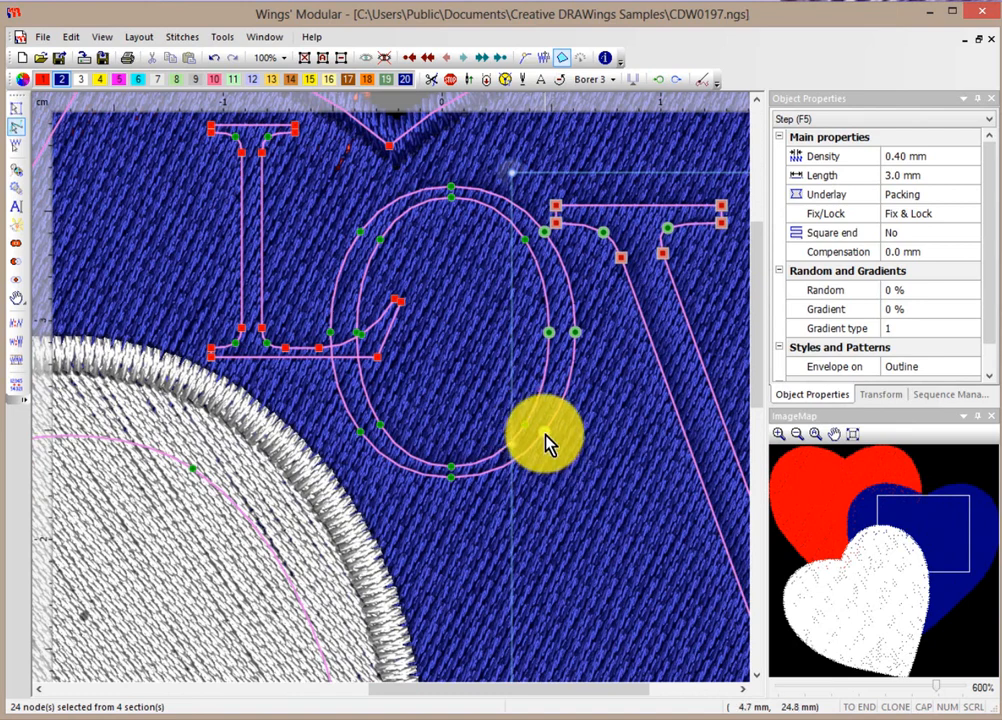
{"action": "left_click", "coordinate": [545, 433], "text": "shift"}
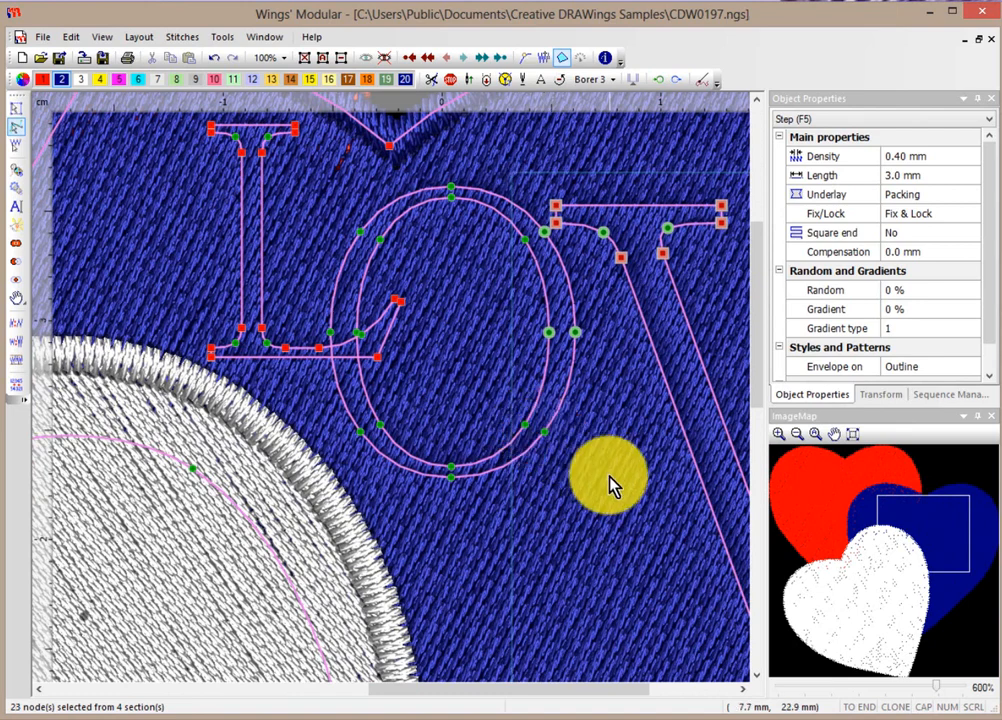
{"action": "left_click", "coordinate": [549, 332], "text": "shift"}
{"action": "left_click", "coordinate": [578, 338], "text": "shift"}
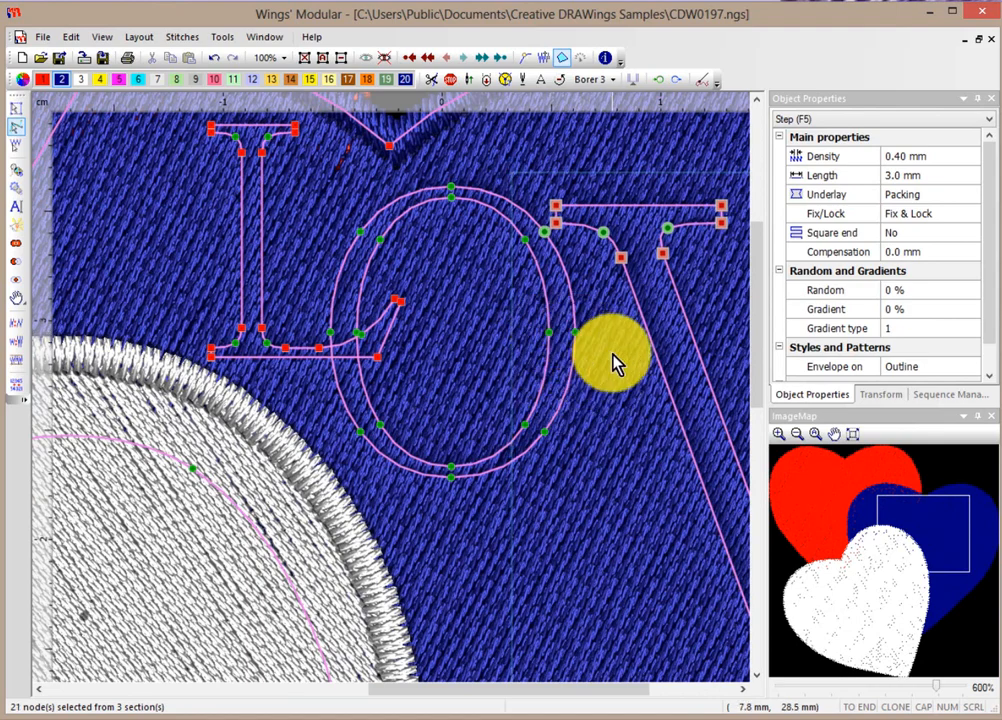
{"action": "left_click", "coordinate": [545, 235], "text": "shift"}
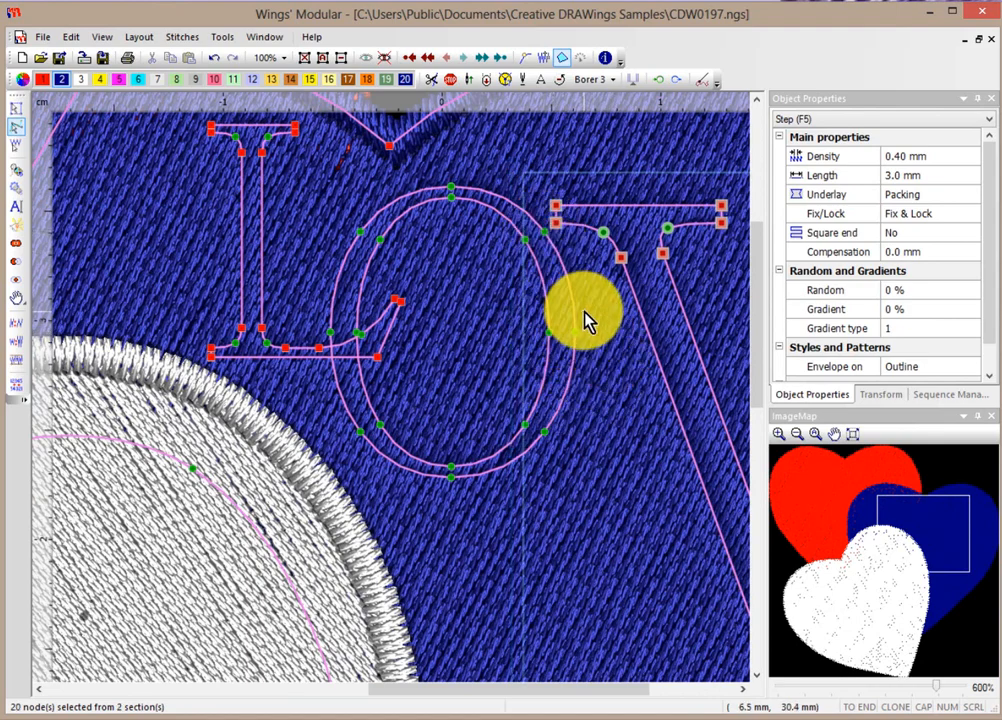
{"action": "scroll", "coordinate": [585, 314], "scroll_direction": "down", "scroll_amount": 2}
{"action": "scroll", "coordinate": [660, 415], "scroll_direction": "down", "scroll_amount": 4}
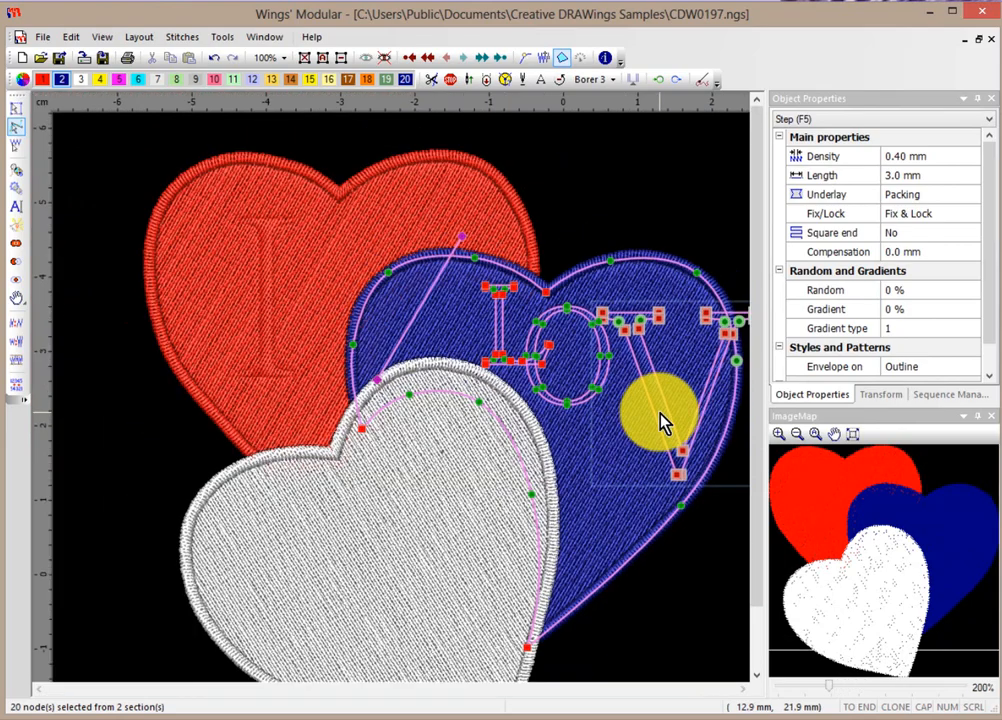
{"action": "scroll", "coordinate": [735, 390], "scroll_direction": "up", "scroll_amount": 4}
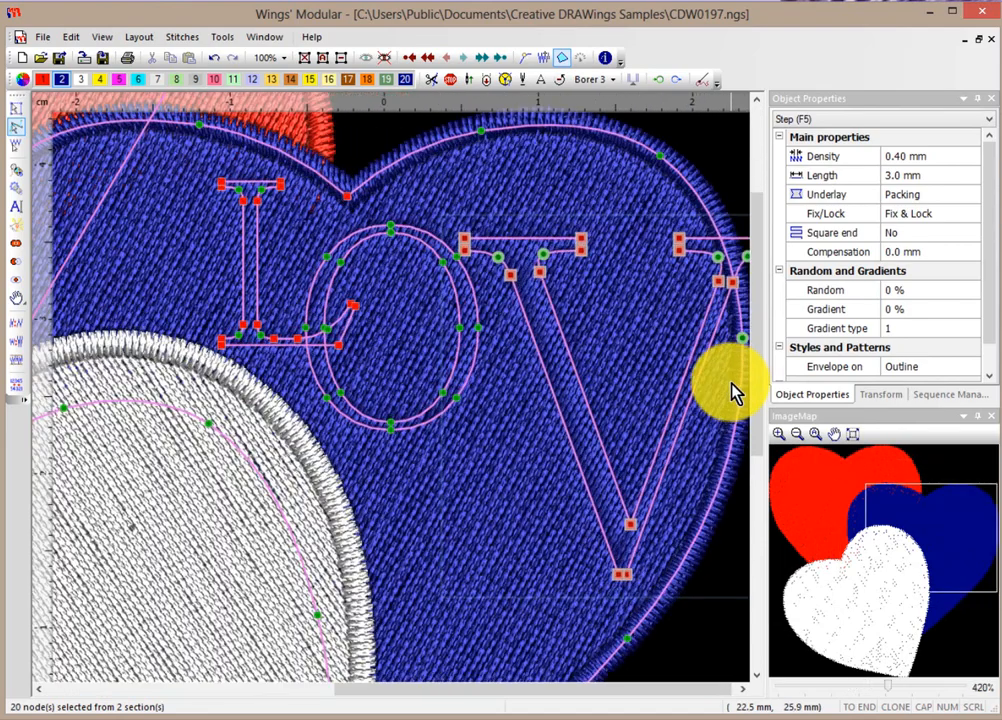
{"action": "left_click", "coordinate": [741, 343], "text": "shift"}
{"action": "scroll", "coordinate": [727, 420], "scroll_direction": "down", "scroll_amount": 2}
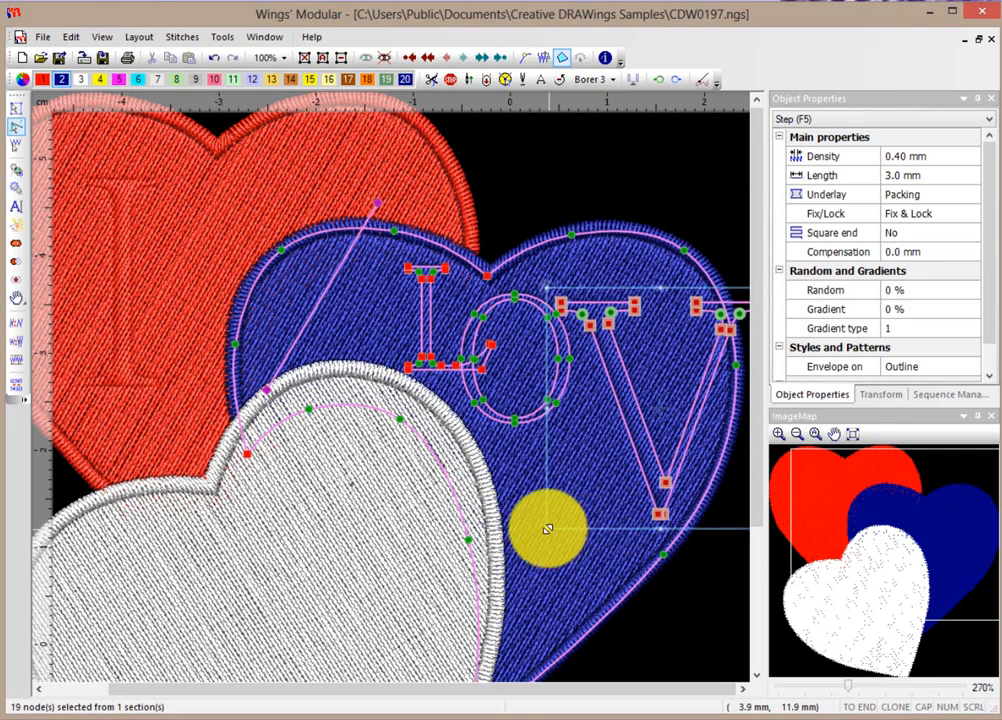
{"action": "left_click_drag", "start_coordinate": [549, 528], "coordinate": [530, 518]}
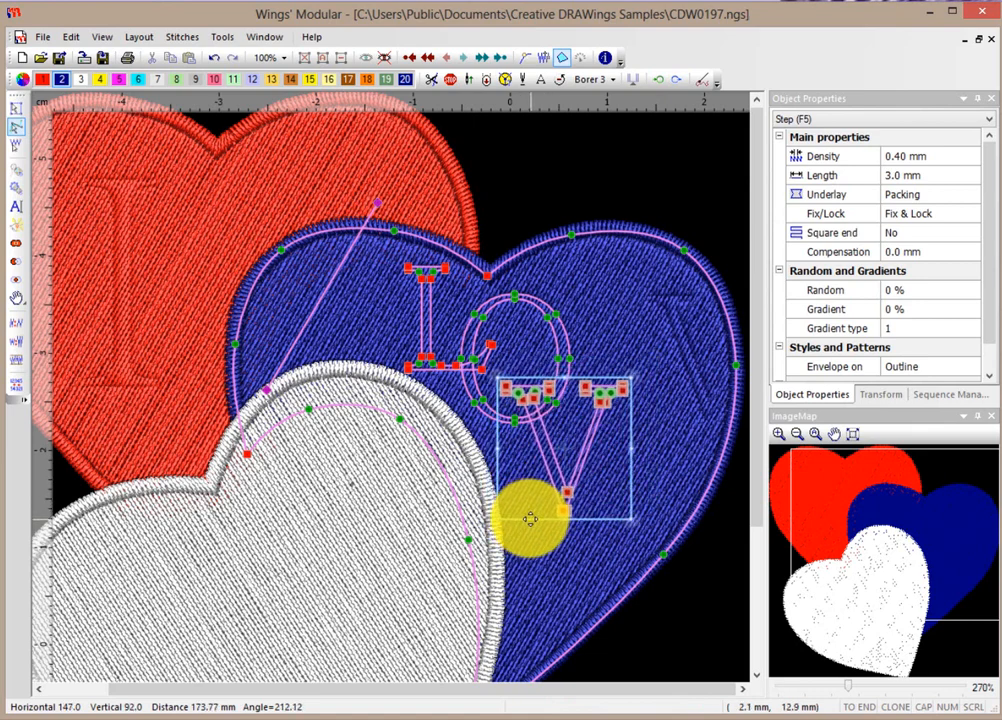
{"action": "left_click", "coordinate": [668, 198]}
{"action": "right_click", "coordinate": [636, 281]}
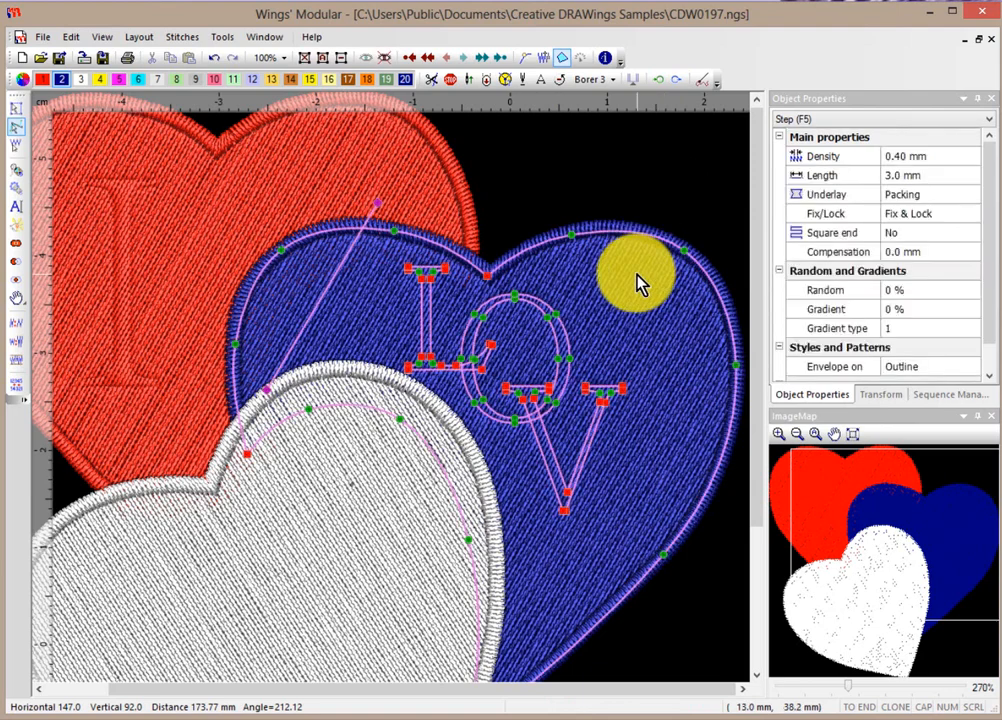
{"action": "mouse_move", "coordinate": [670, 325]}
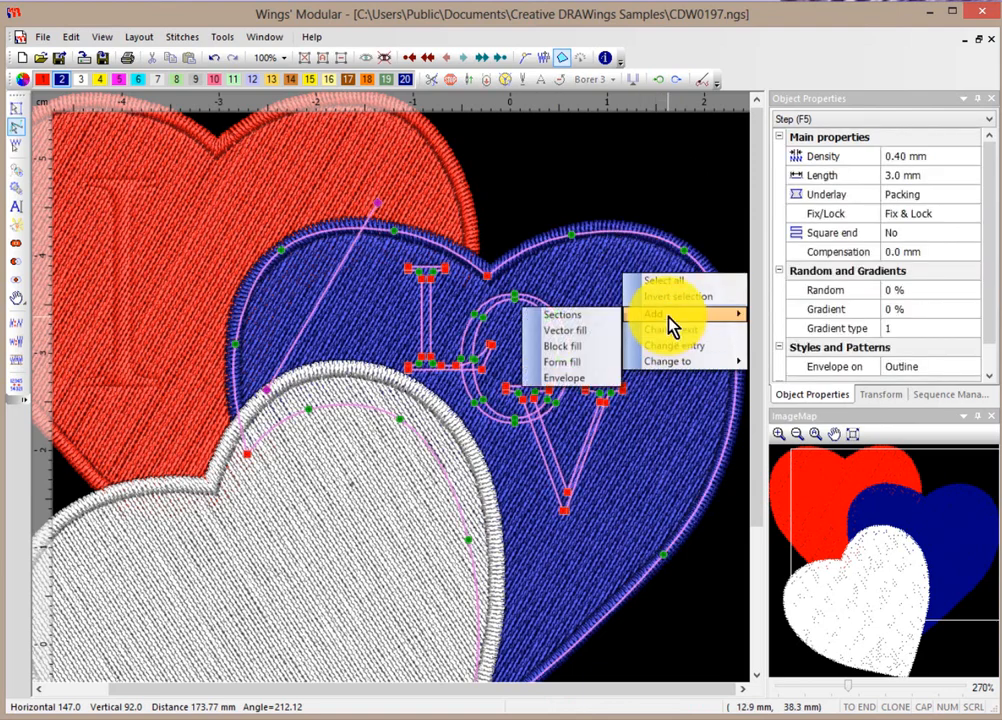
{"action": "left_click", "coordinate": [565, 361]}
{"action": "left_click", "coordinate": [573, 359]}
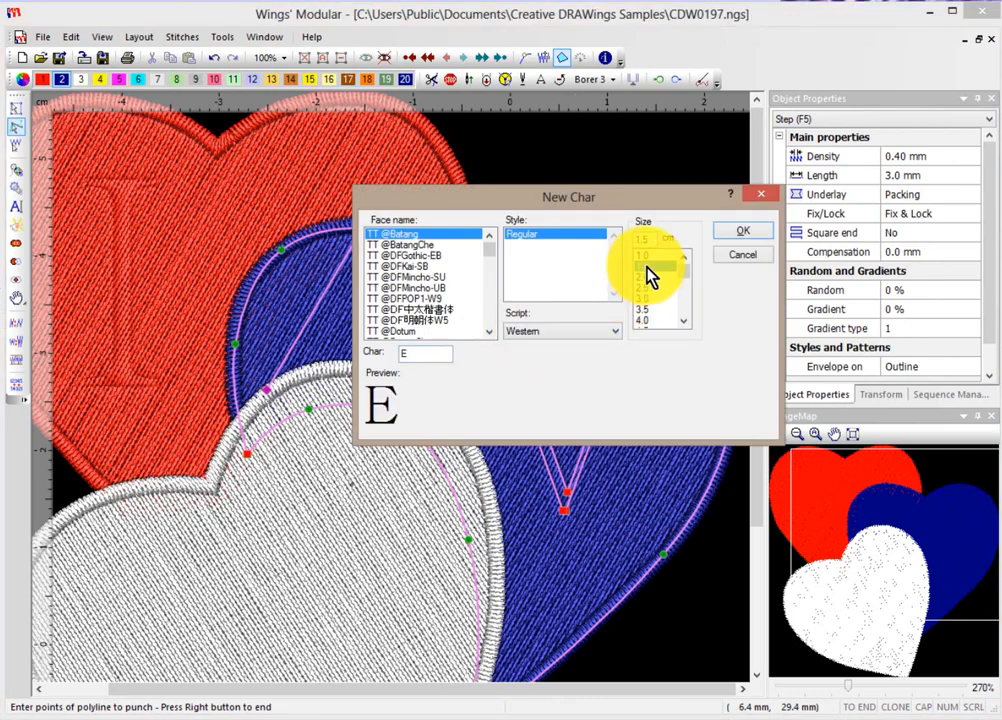
{"action": "left_click", "coordinate": [740, 232]}
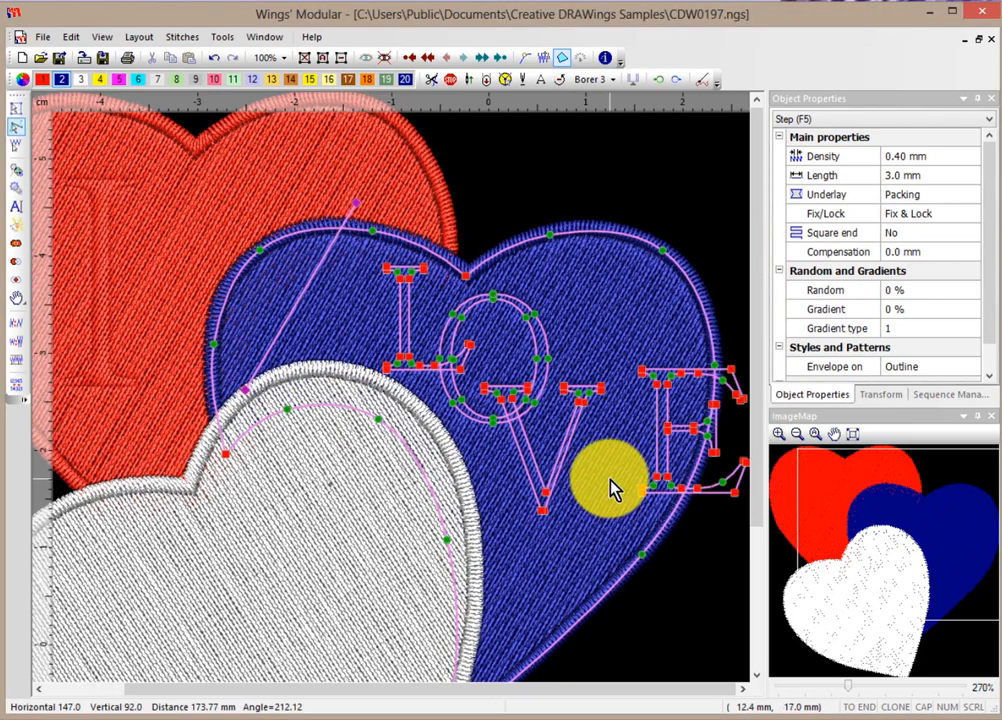
Select only the letter E's nodes, shrink the selection to about 12.8 by 14.7 mm and move the E inside the heart beside the V.
{"action": "left_click_drag", "start_coordinate": [628, 345], "coordinate": [693, 530]}
{"action": "scroll", "coordinate": [637, 385], "scroll_direction": "up", "scroll_amount": 1}
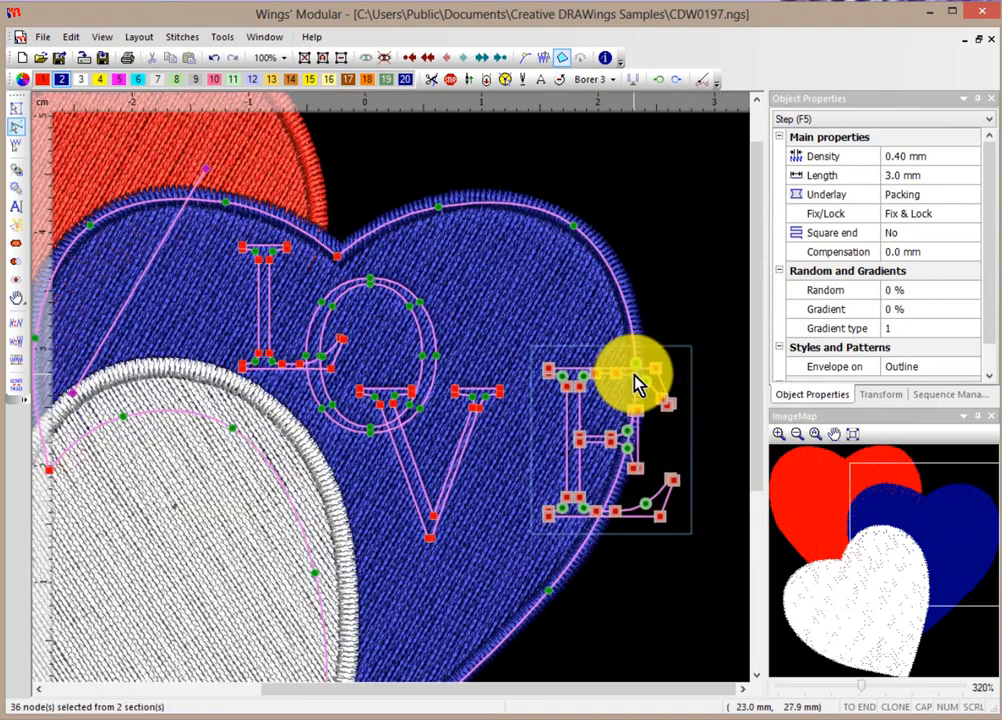
{"action": "scroll", "coordinate": [637, 385], "scroll_direction": "up", "scroll_amount": 3}
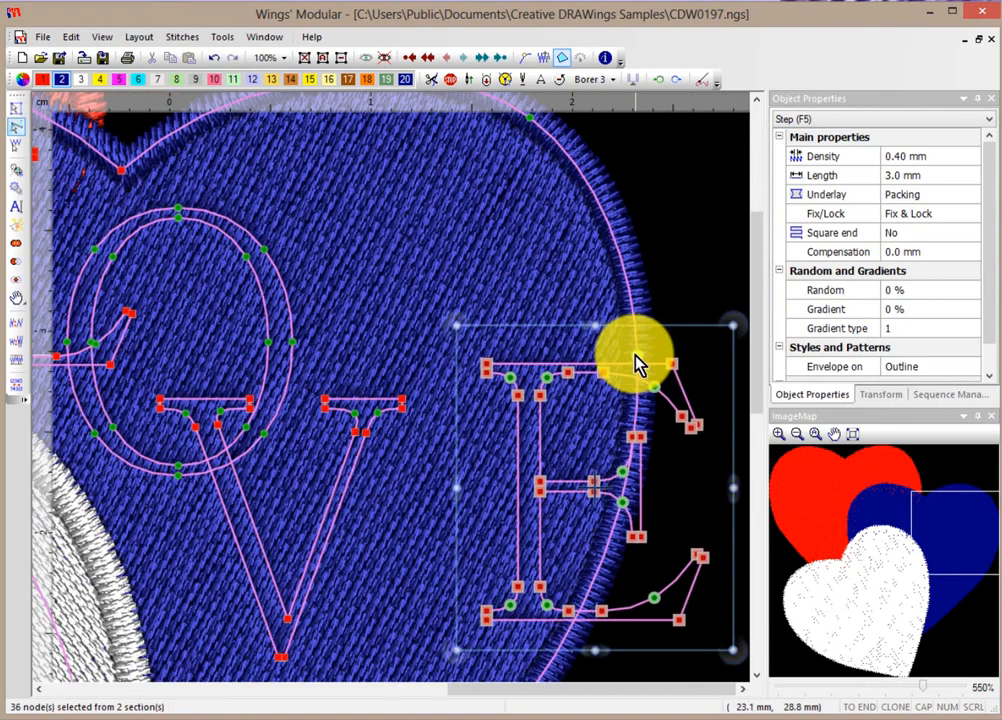
{"action": "scroll", "coordinate": [636, 380], "scroll_direction": "down", "scroll_amount": 3}
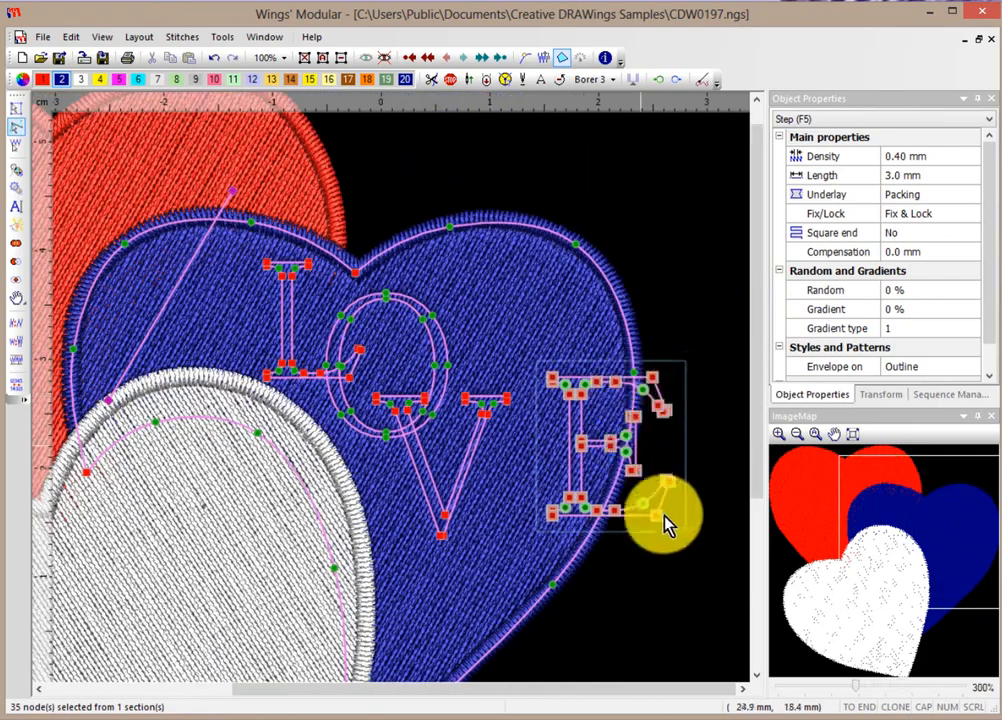
{"action": "left_click_drag", "start_coordinate": [655, 540], "coordinate": [566, 584]}
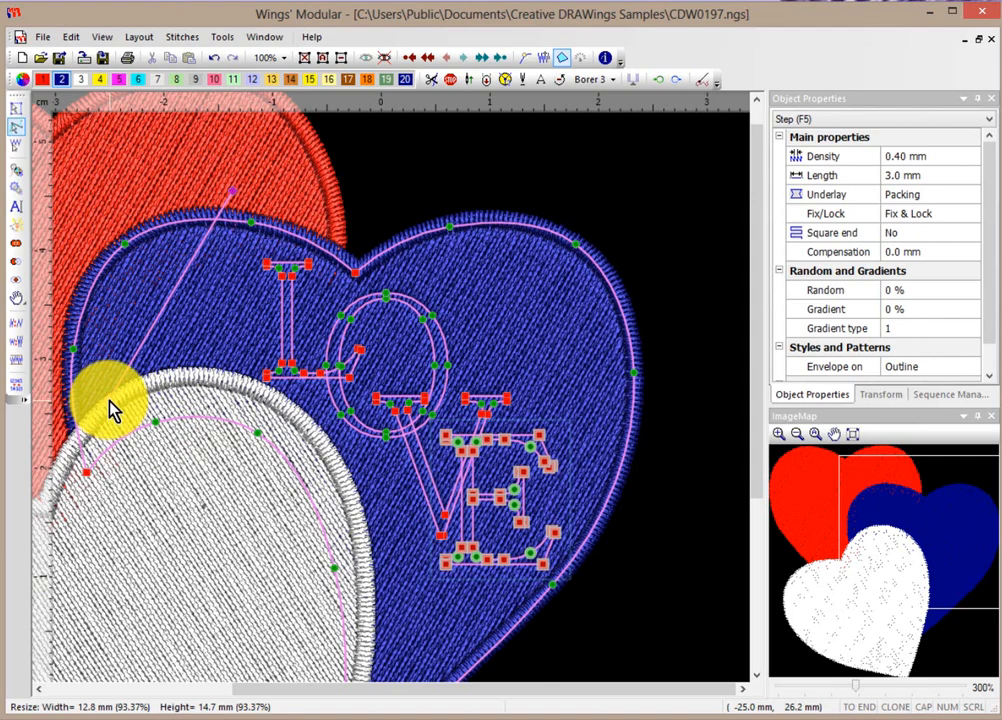
Try tilting the blue heart's stitch direction line to about 314 degrees and leave node editing.
{"action": "left_click_drag", "start_coordinate": [113, 410], "coordinate": [425, 398]}
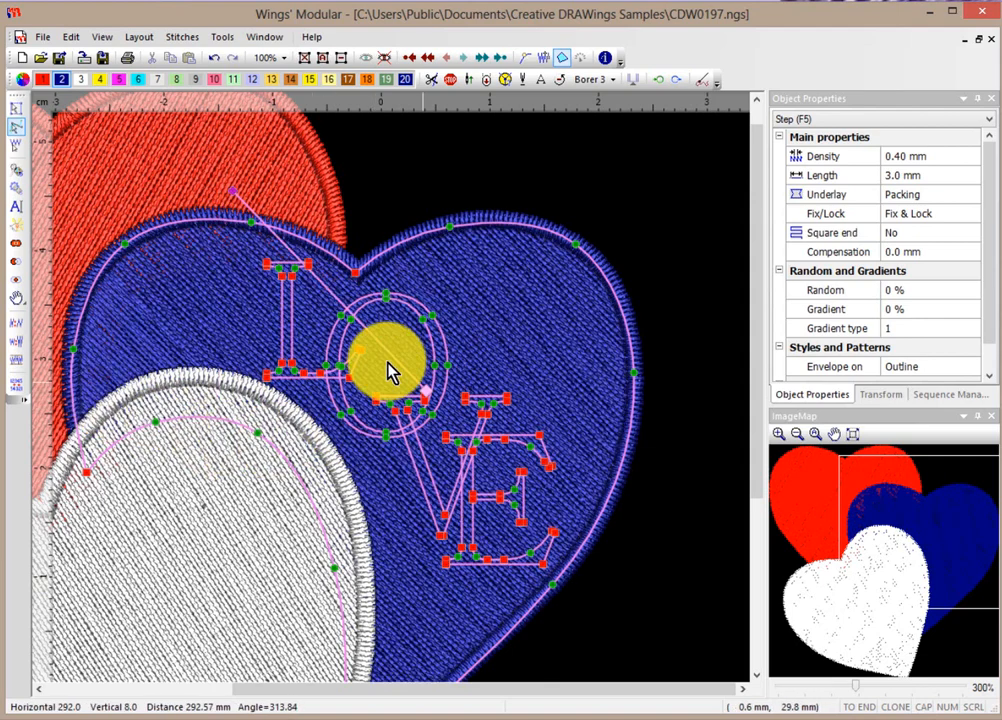
{"action": "left_click", "coordinate": [29, 109]}
{"action": "left_click", "coordinate": [553, 157]}
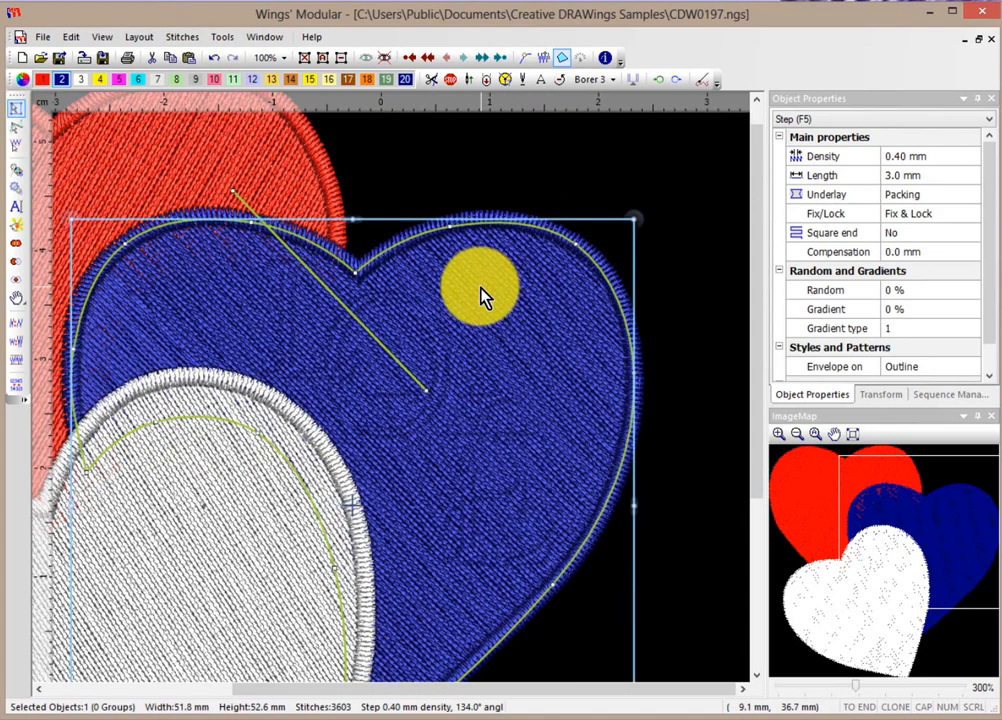
Tilt the blue heart's stitch direction line to about 214 degrees, leave node editing and deselect the heart.
{"action": "left_click", "coordinate": [16, 127]}
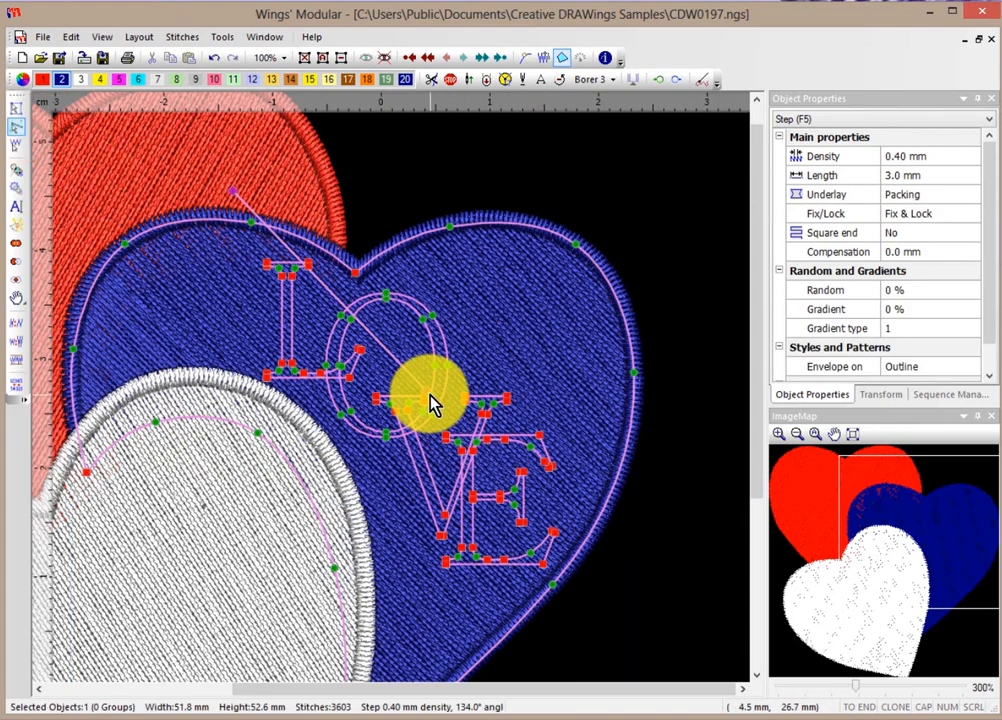
{"action": "left_click_drag", "start_coordinate": [118, 427], "coordinate": [120, 308]}
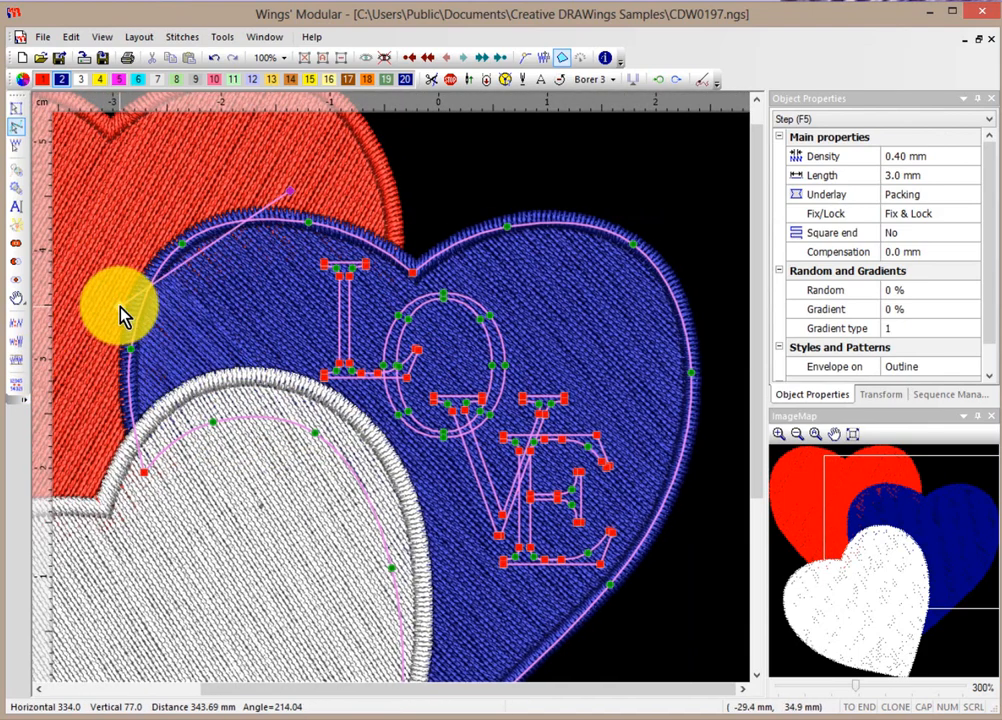
{"action": "left_click", "coordinate": [17, 108]}
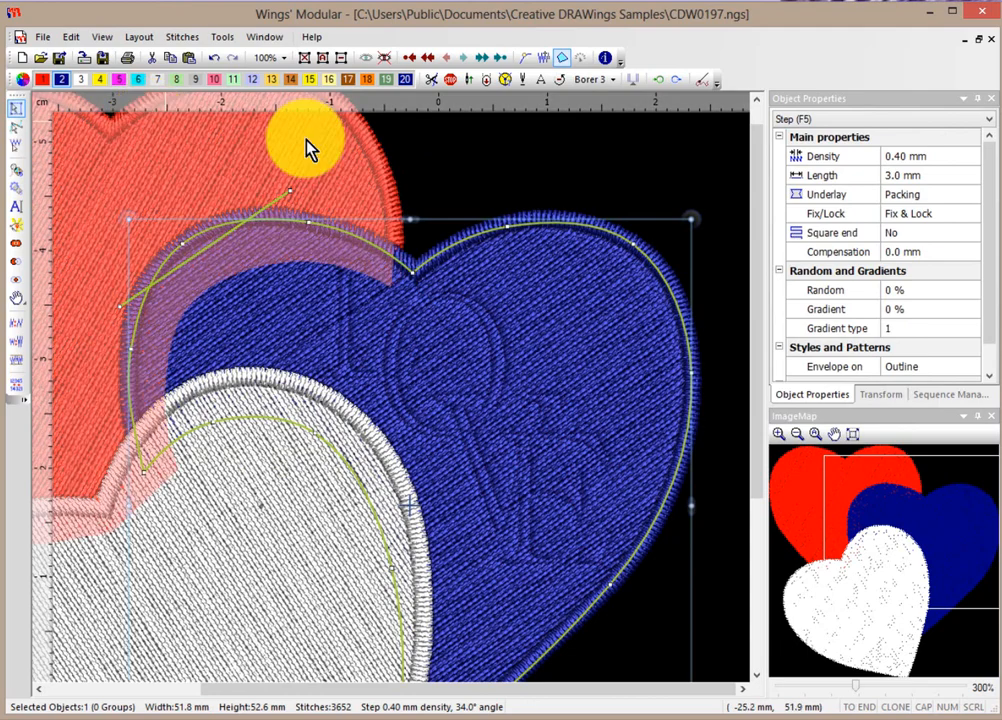
{"action": "left_click", "coordinate": [634, 166]}
{"action": "scroll", "coordinate": [634, 166], "scroll_direction": "down", "scroll_amount": 3}
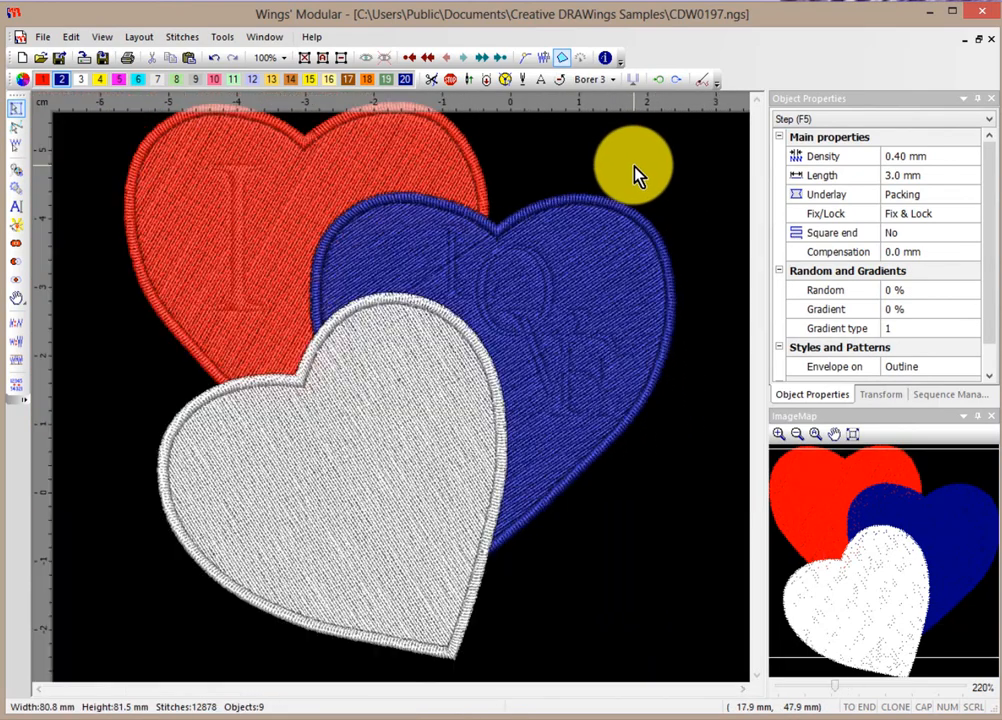
Add a block fill to the white heart by drawing a small closed heart outline about 15 mm wide near its centre.
{"action": "scroll", "coordinate": [634, 166], "scroll_direction": "down", "scroll_amount": 2}
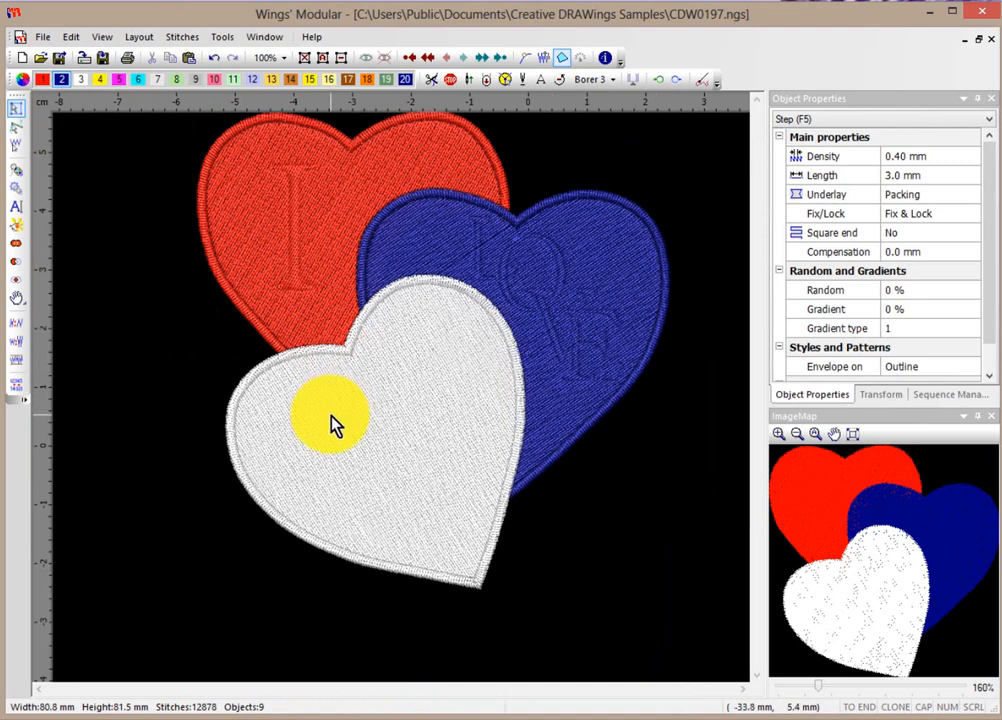
{"action": "left_click", "coordinate": [369, 440]}
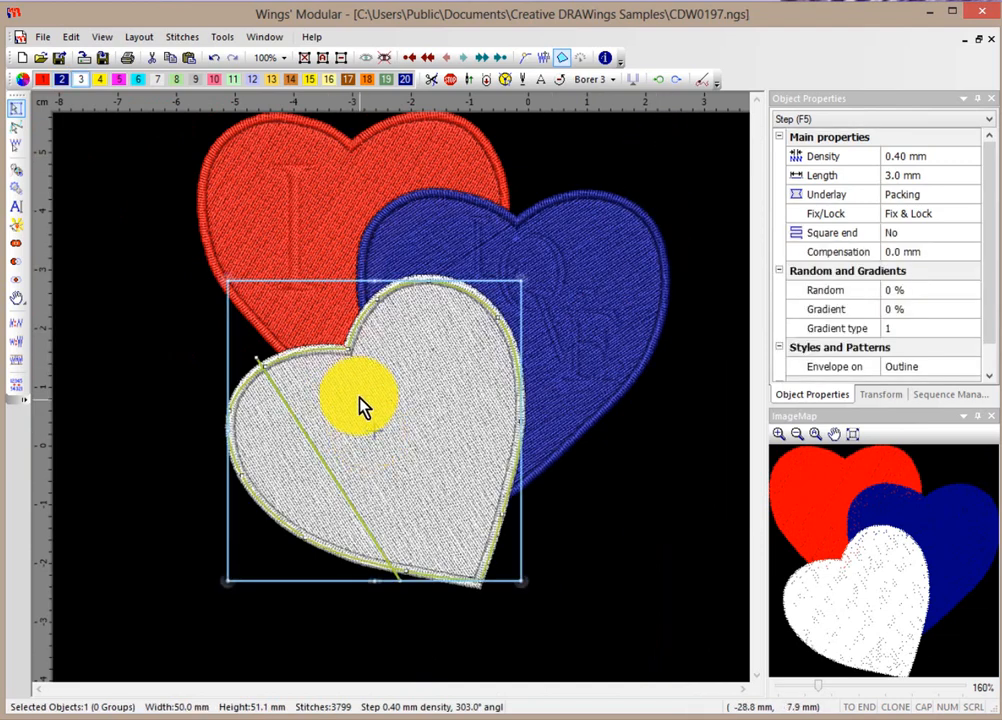
{"action": "right_click", "coordinate": [360, 405]}
{"action": "mouse_move", "coordinate": [393, 430]}
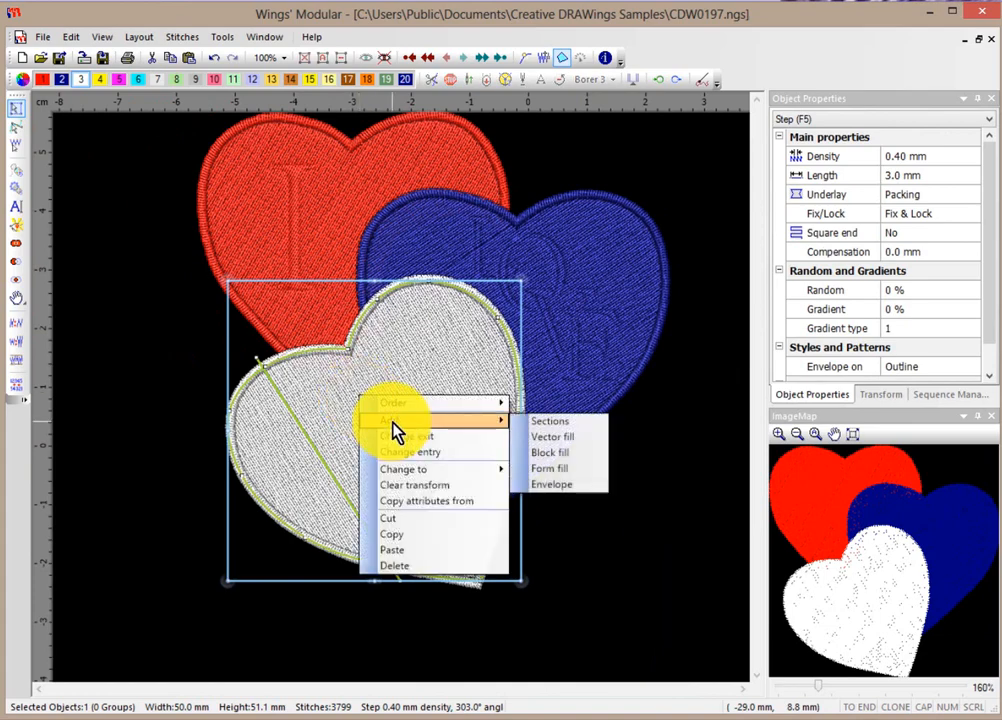
{"action": "left_click", "coordinate": [550, 453]}
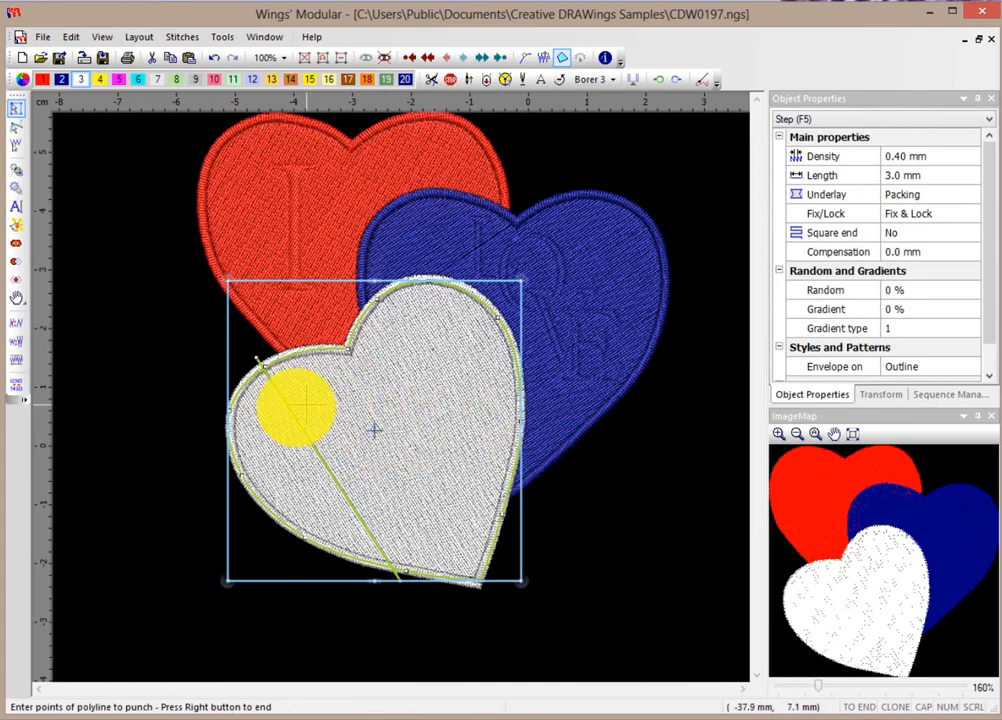
{"action": "scroll", "coordinate": [376, 425], "scroll_direction": "up", "scroll_amount": 3}
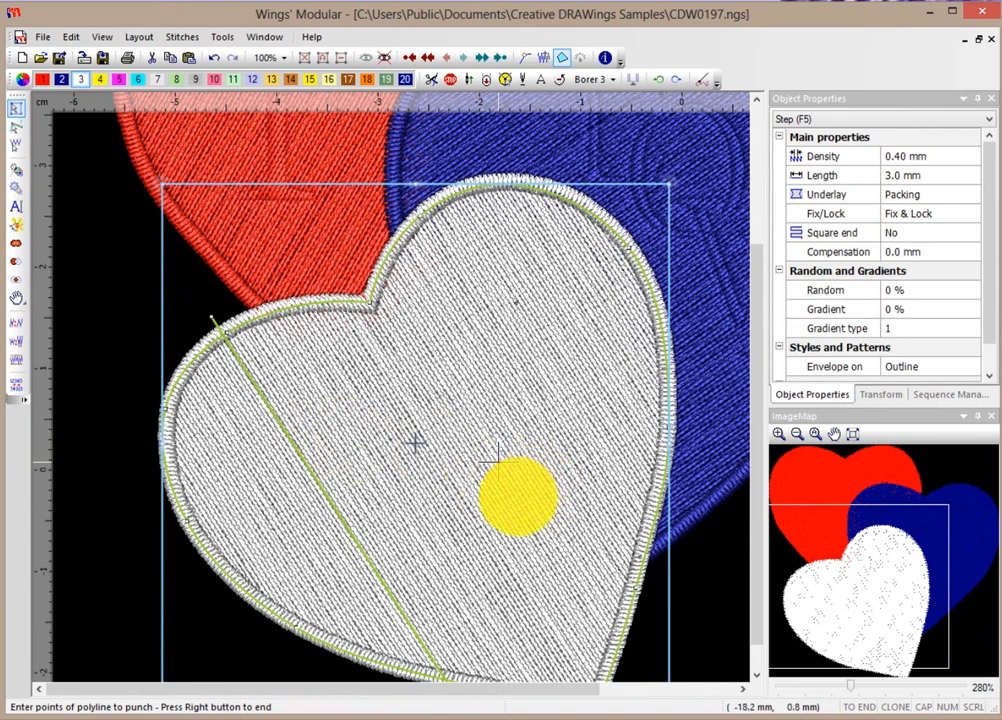
{"action": "left_click", "coordinate": [498, 462]}
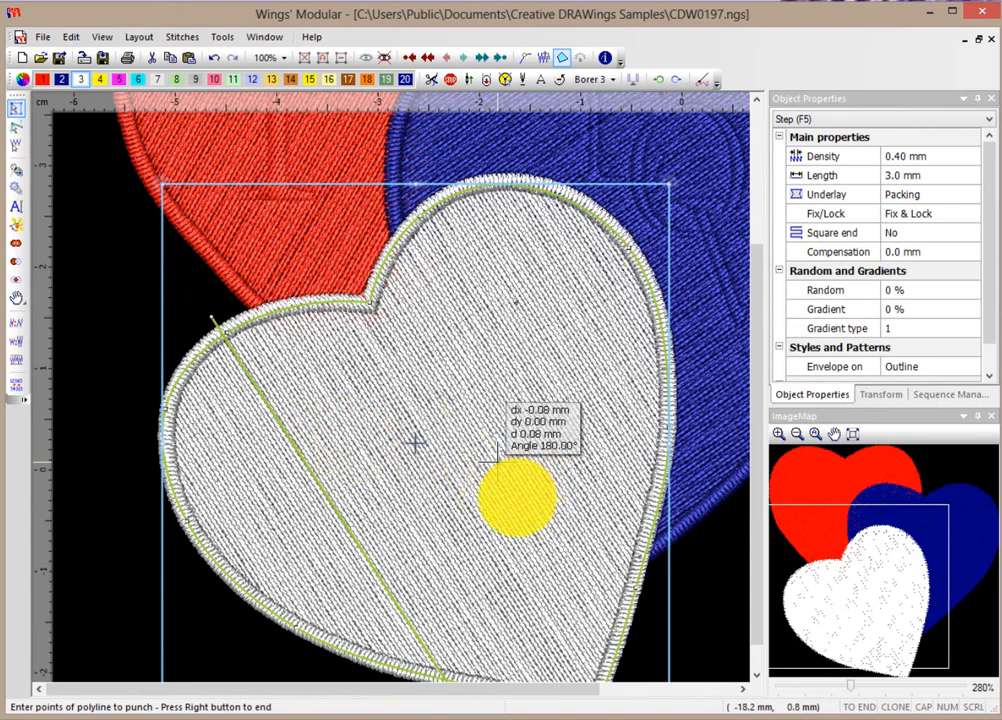
{"action": "left_click", "coordinate": [441, 426]}
{"action": "left_click", "coordinate": [447, 366]}
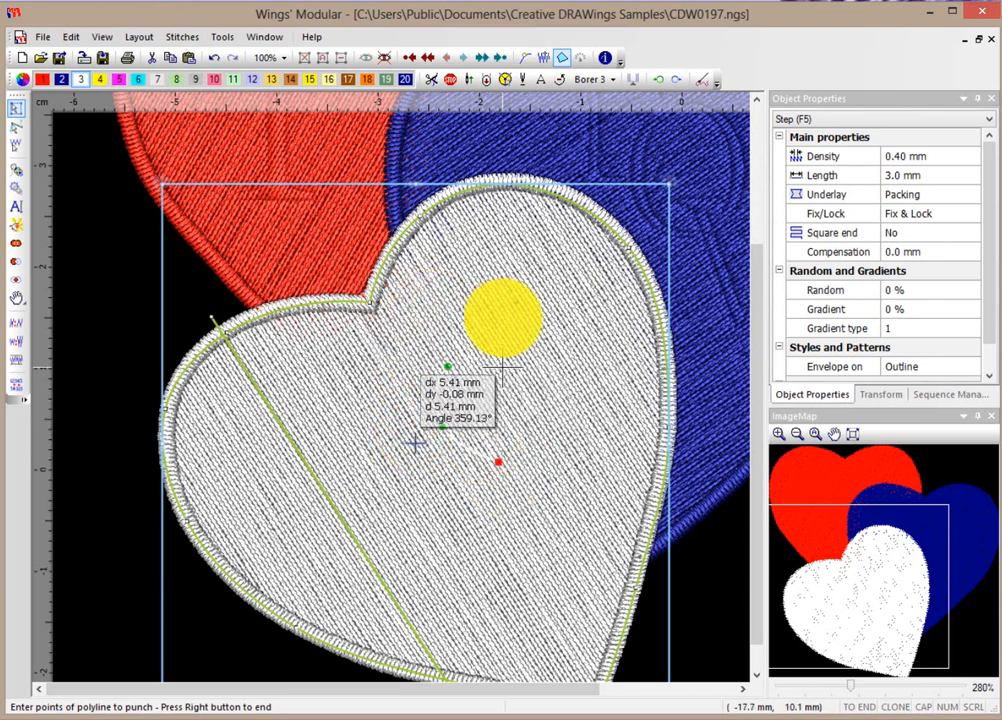
{"action": "left_click", "coordinate": [493, 355]}
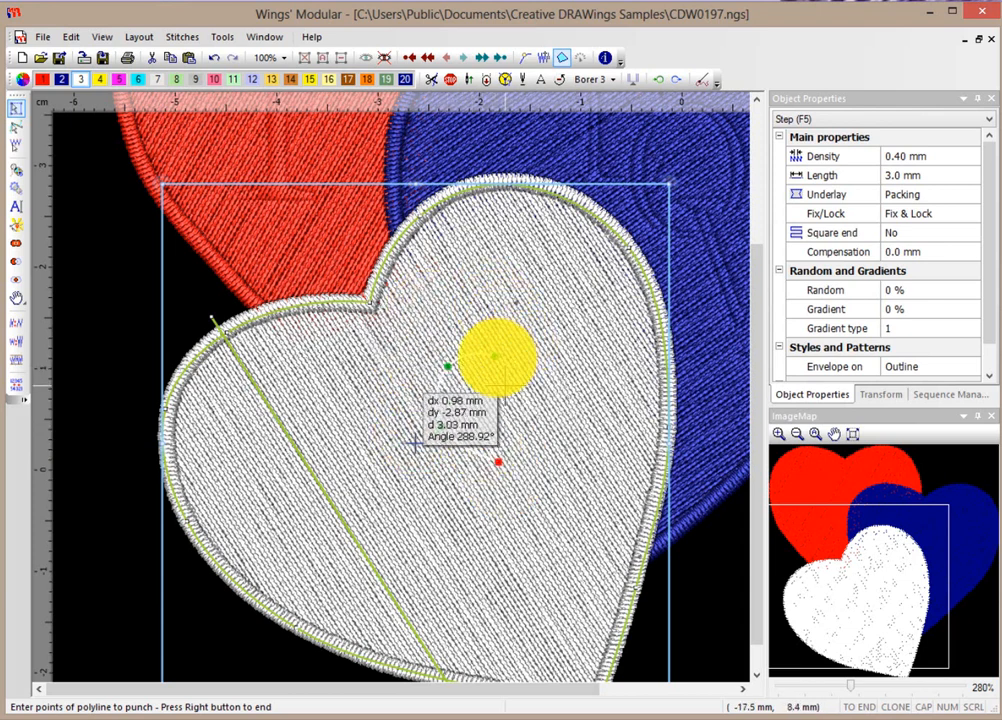
{"action": "left_click", "coordinate": [504, 385]}
{"action": "left_click", "coordinate": [531, 354]}
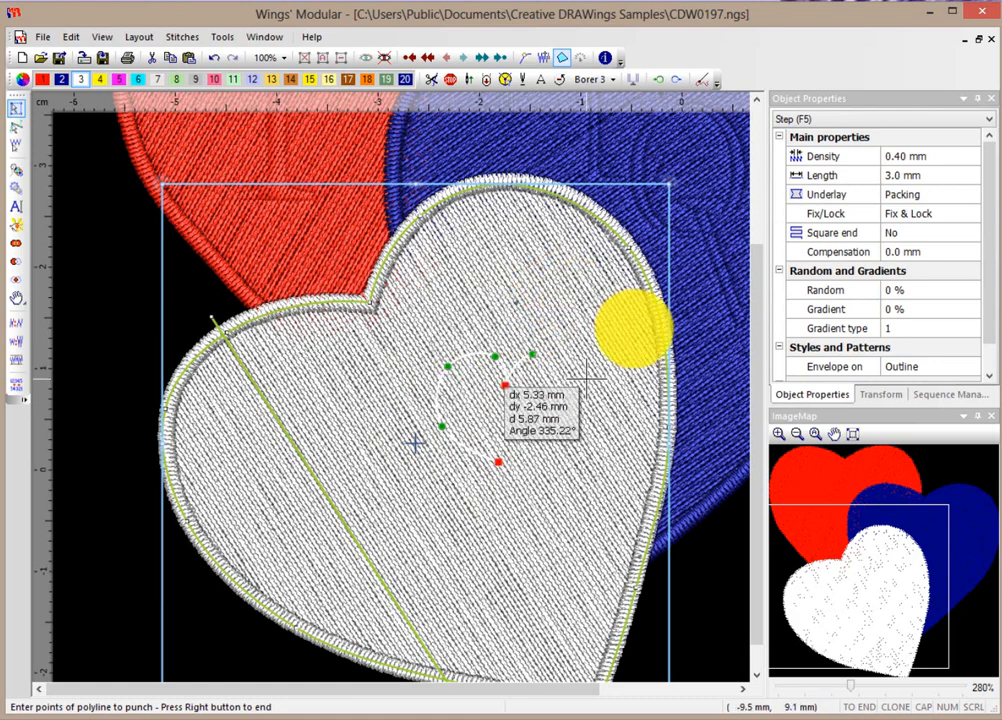
{"action": "left_click", "coordinate": [587, 380]}
{"action": "left_click", "coordinate": [556, 430]}
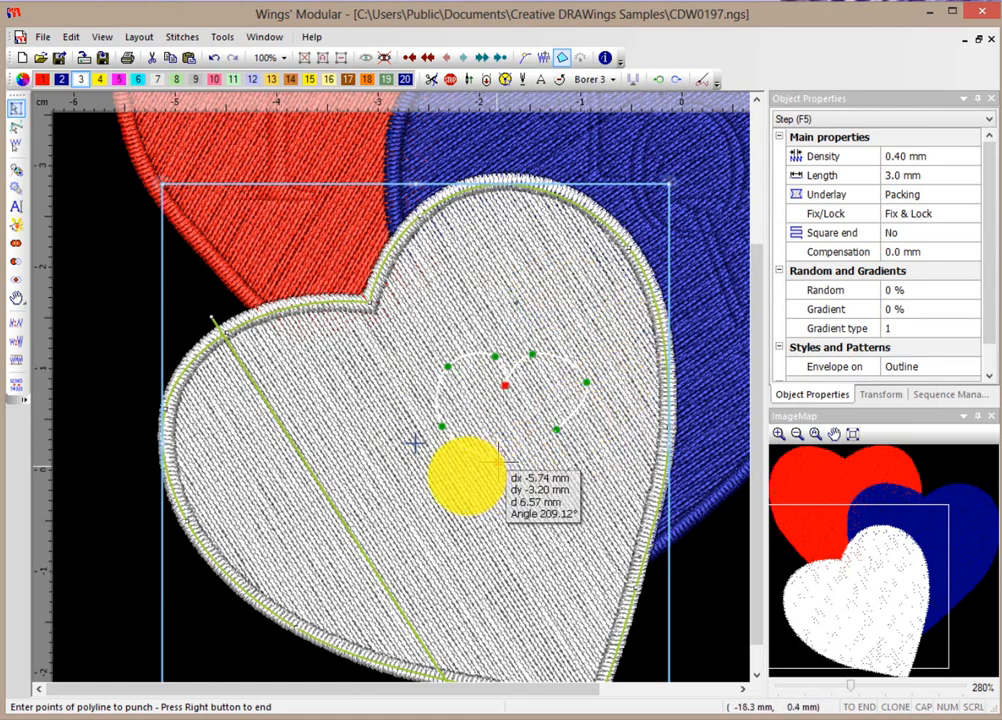
{"action": "right_click", "coordinate": [470, 475]}
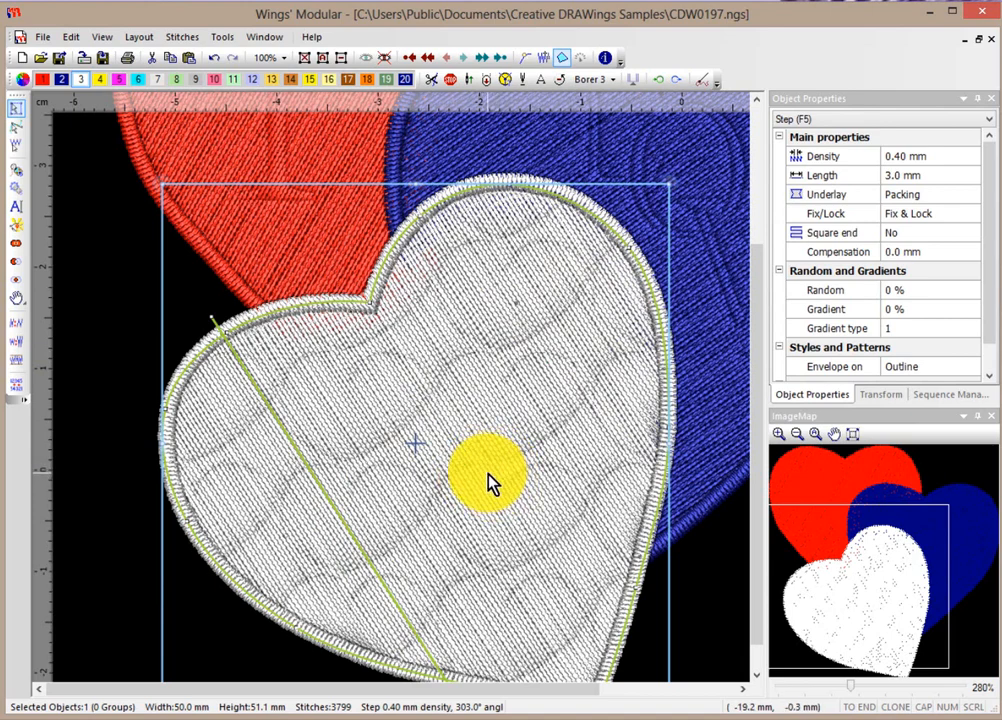
Shrink the white heart's block-fill motif to about 10 mm wide, tighten its repeat spacing in both directions and leave node editing.
{"action": "scroll", "coordinate": [490, 483], "scroll_direction": "down", "scroll_amount": 1}
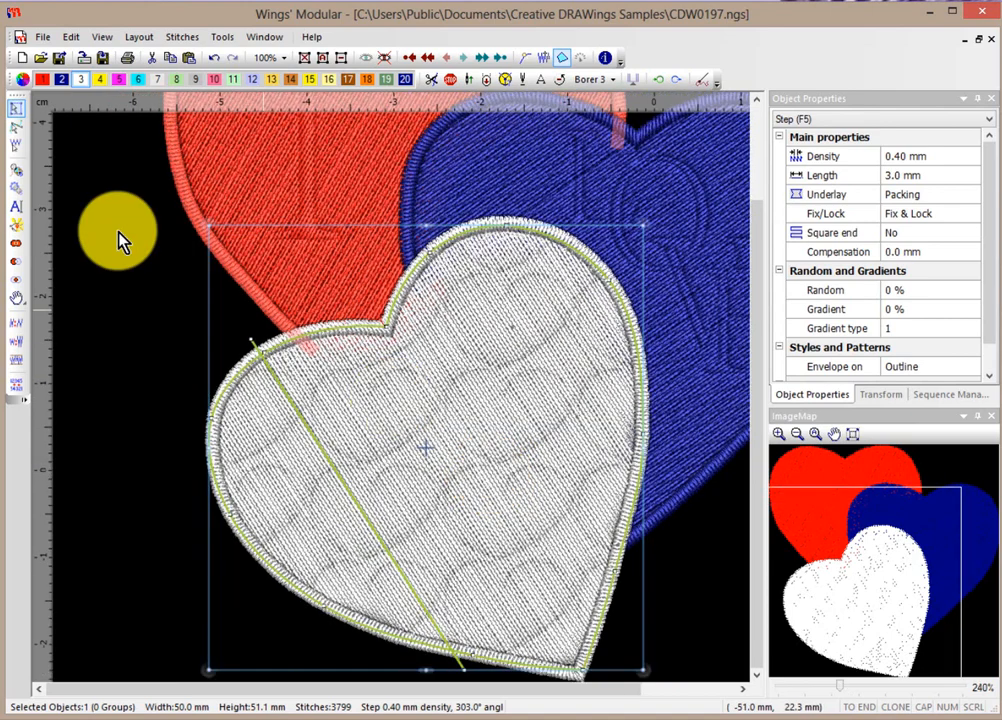
{"action": "left_click", "coordinate": [17, 145]}
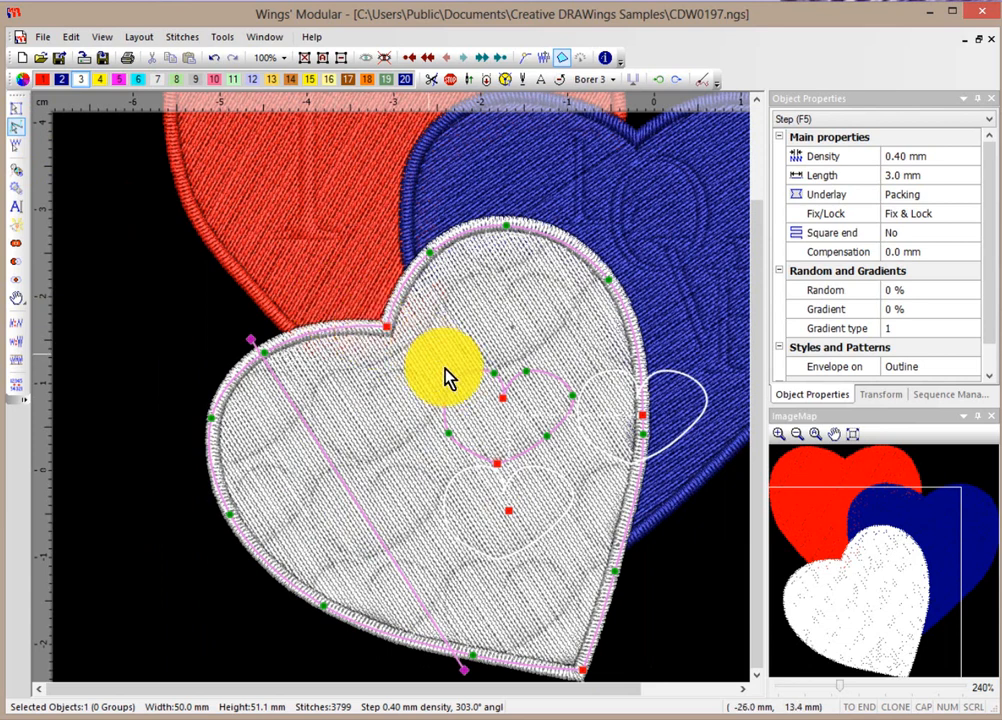
{"action": "left_click_drag", "start_coordinate": [447, 373], "coordinate": [525, 426]}
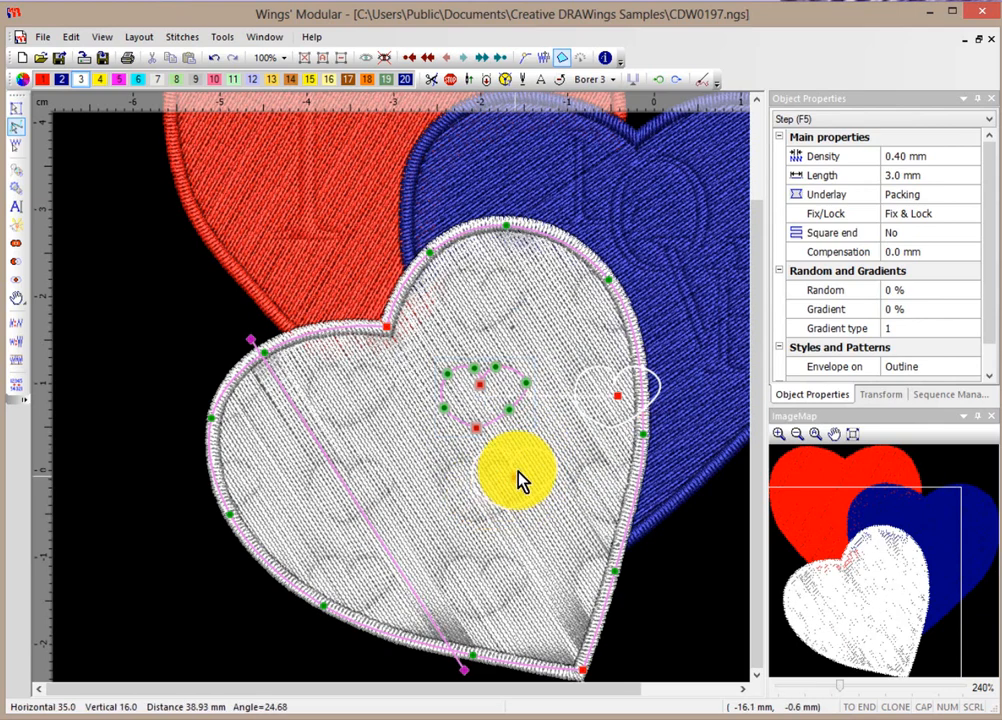
{"action": "left_click_drag", "start_coordinate": [620, 396], "coordinate": [590, 401]}
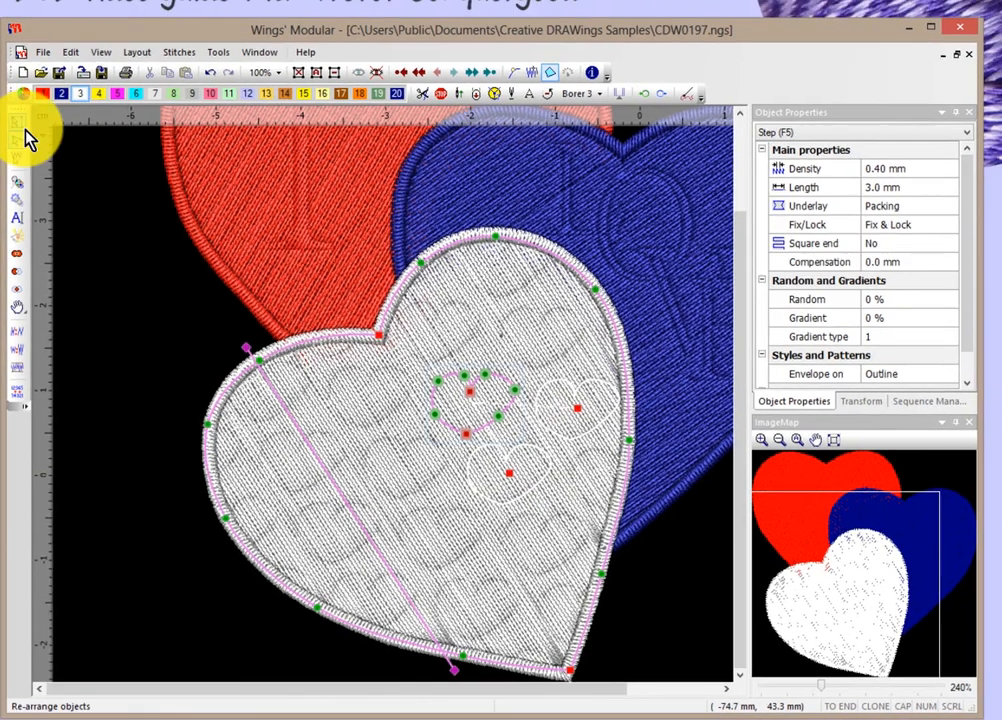
{"action": "left_click", "coordinate": [17, 108]}
{"action": "left_click", "coordinate": [140, 313]}
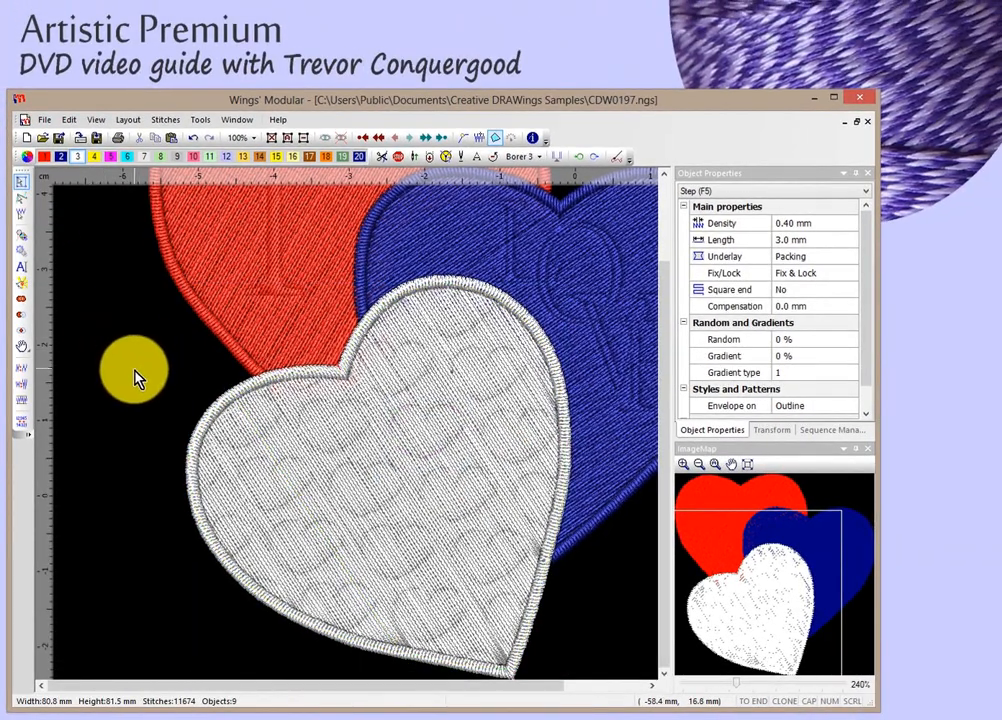
{"action": "scroll", "coordinate": [137, 375], "scroll_direction": "down", "scroll_amount": 4}
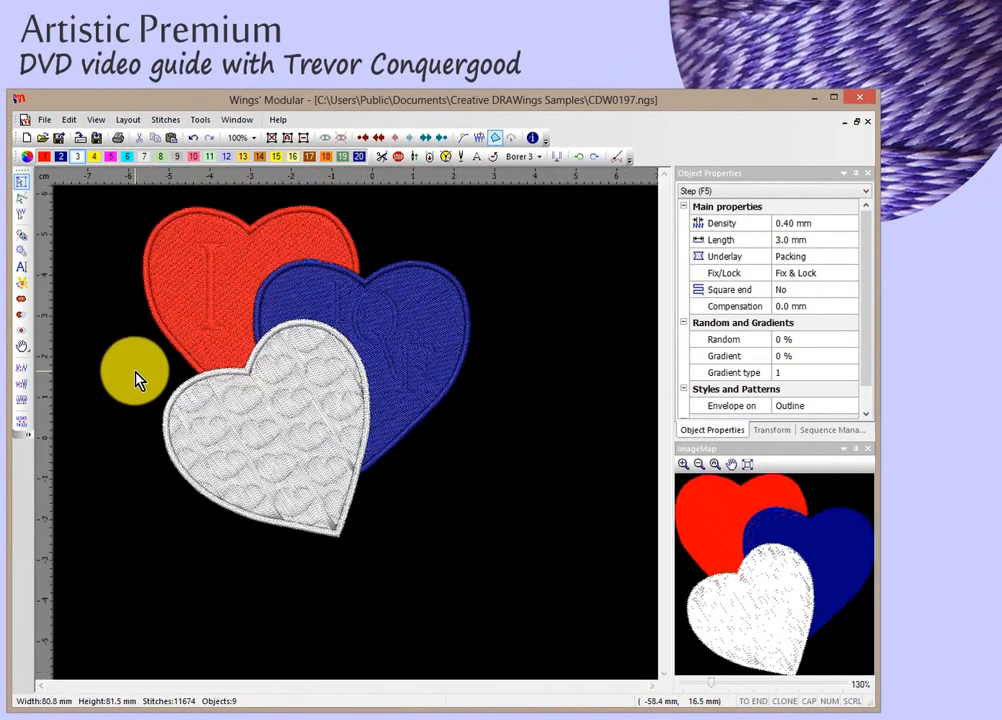